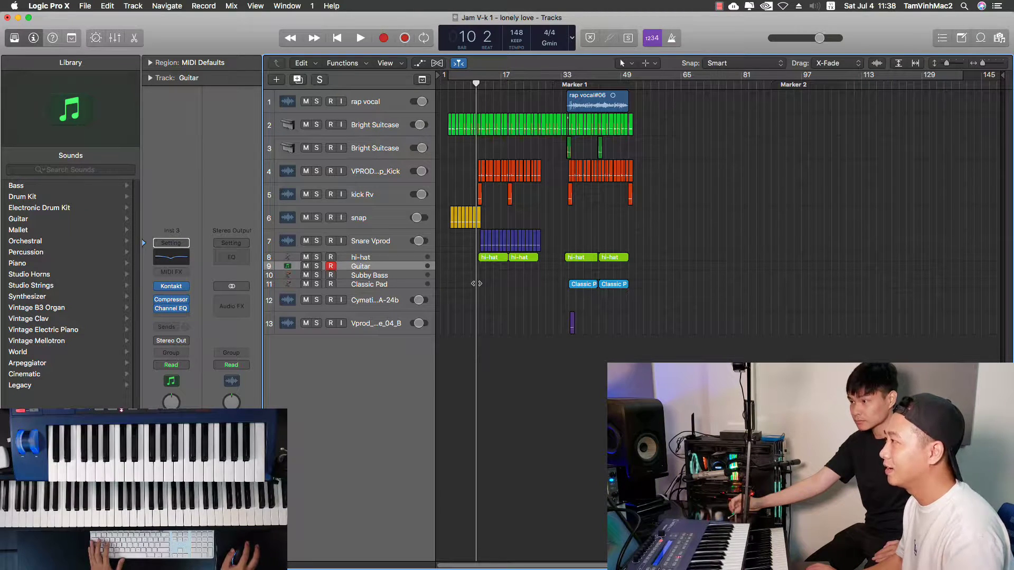
Play the arrangement back from bar 10 to hear the entry of the kick, snare and hi-hat section.
click(476, 84)
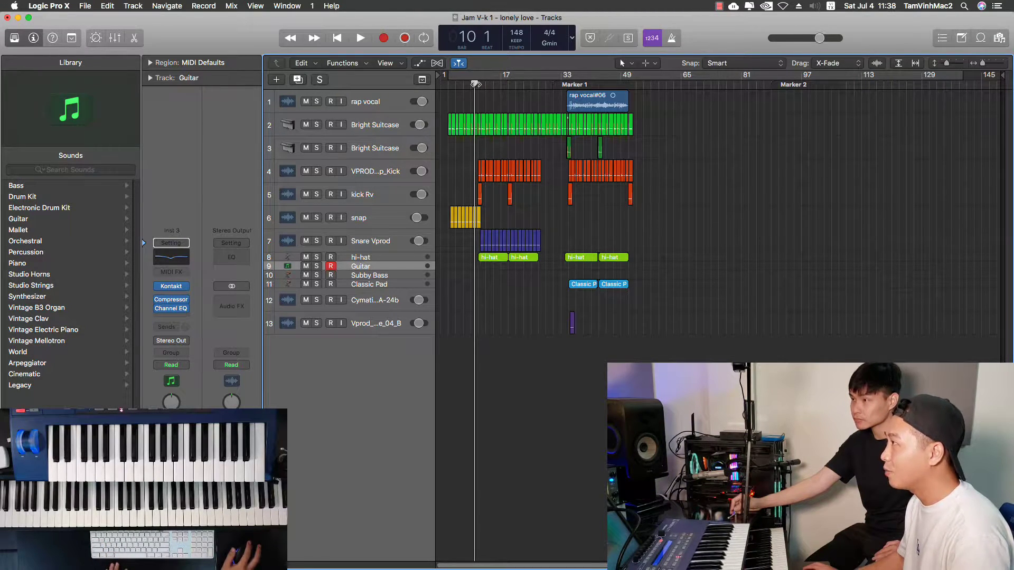
key(super+Right)
key(super+Right)
key(super+Right)
key(super+Right)
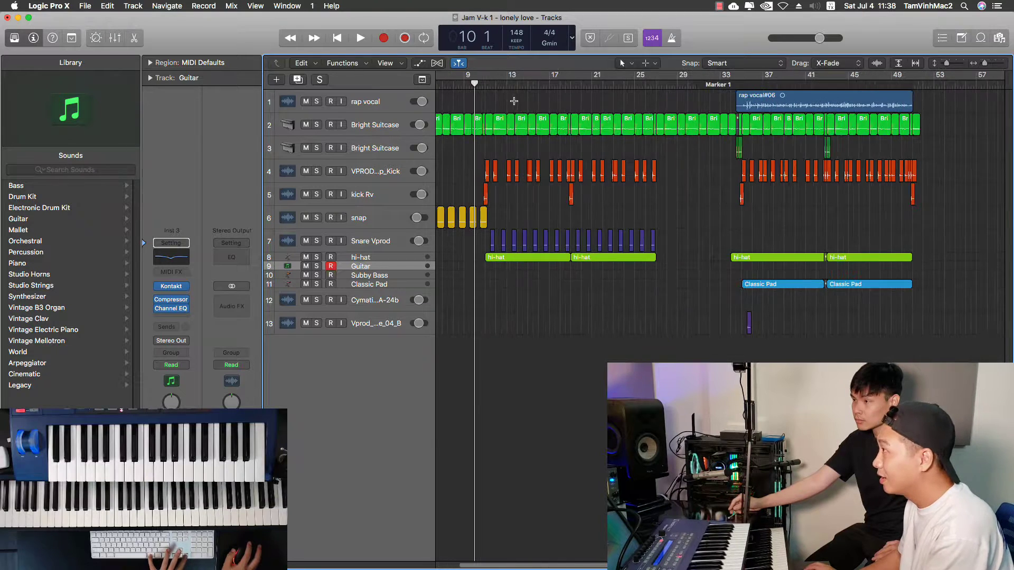
click(489, 84)
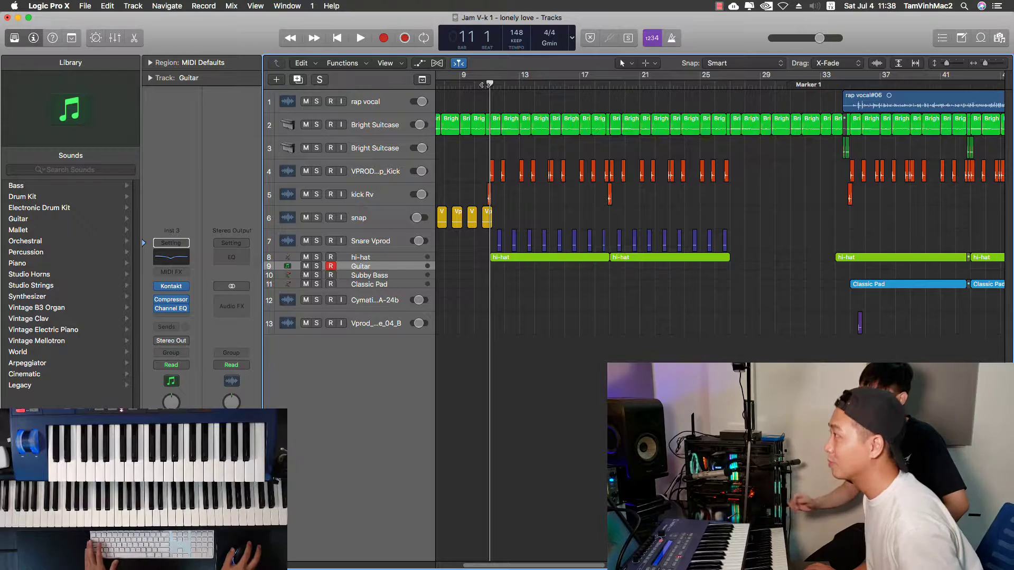
click(480, 88)
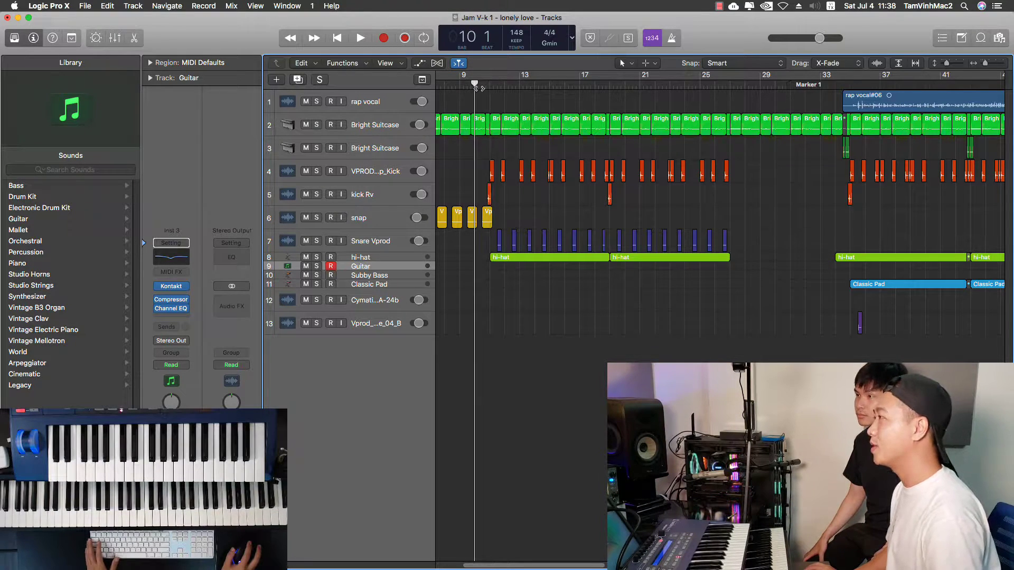
key(space)
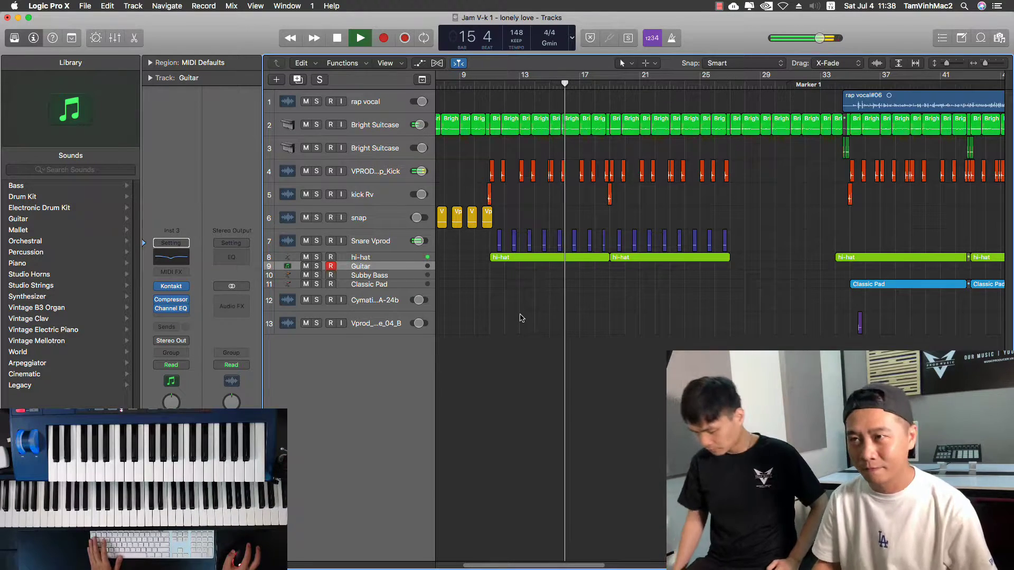
key(super+Left)
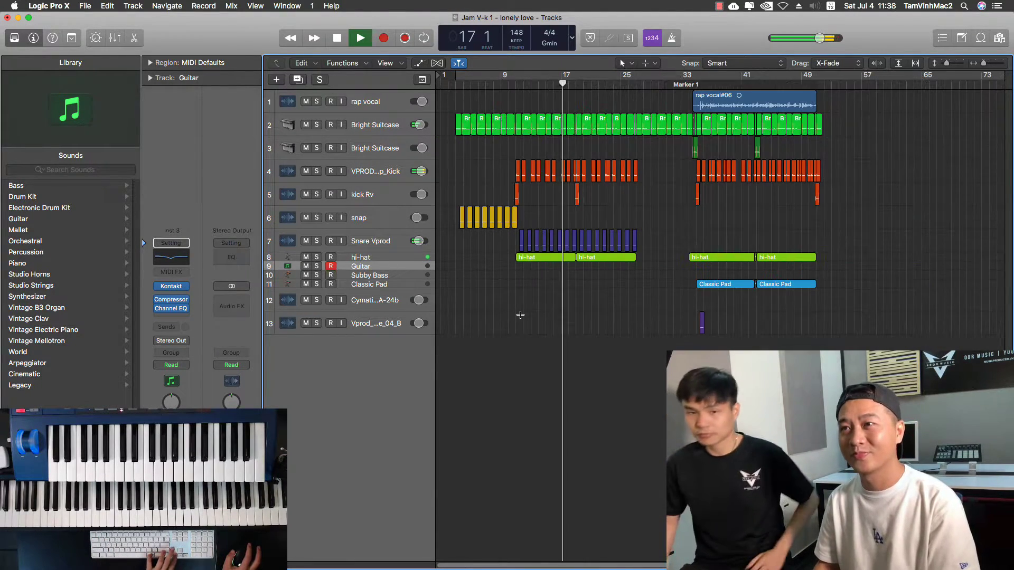
key(super+Up)
key(super+Up)
key(super+Up)
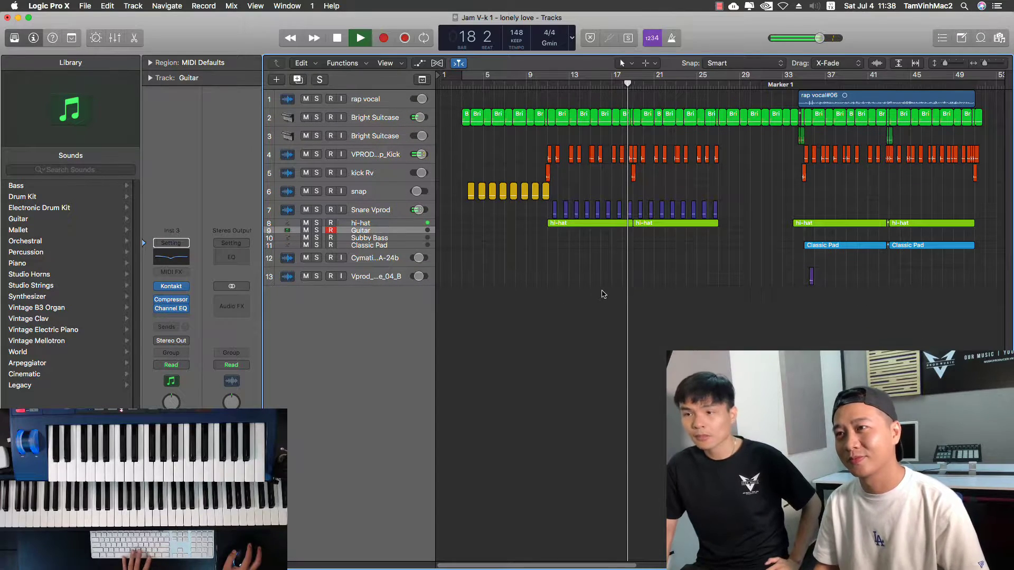
key(space)
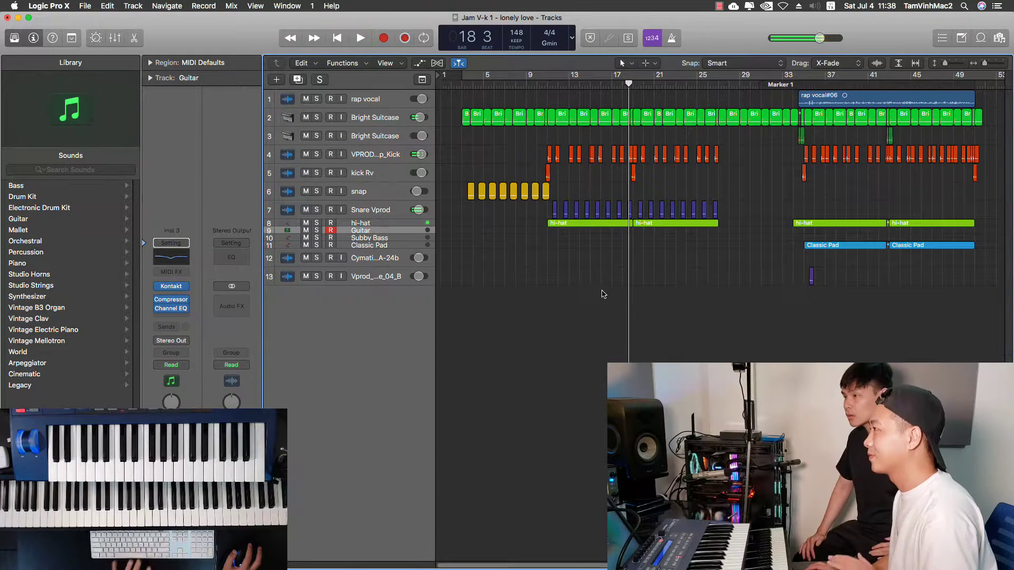
Enlarge the Guitar track's height and place the playhead shortly before bar 10.
click(543, 83)
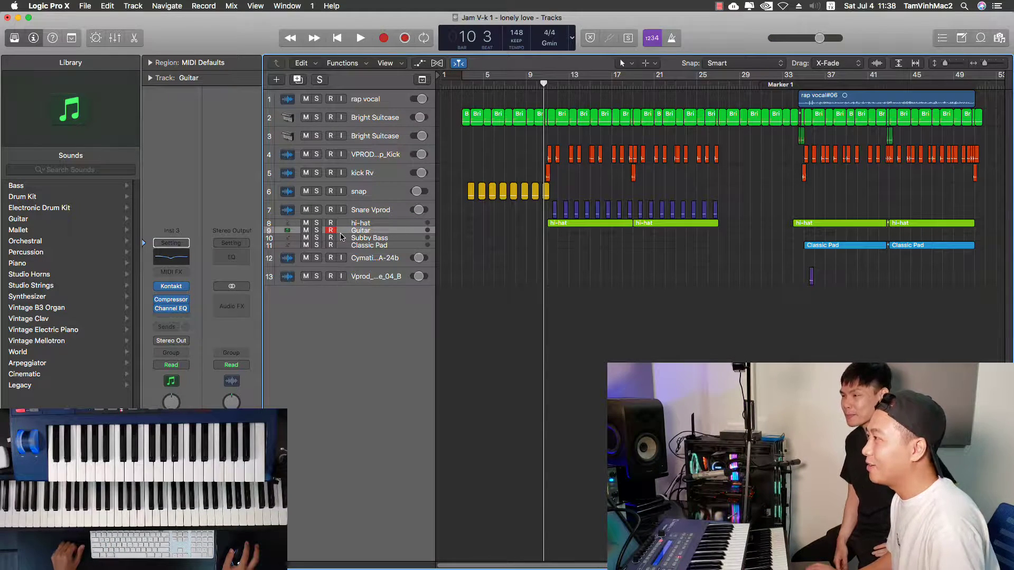
drag(338, 231, 364, 242)
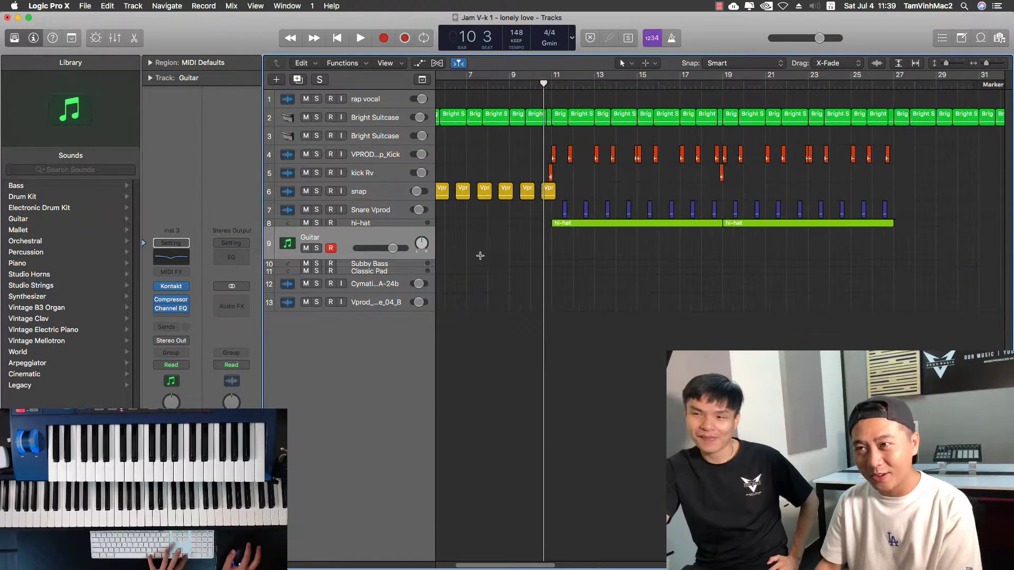
click(535, 87)
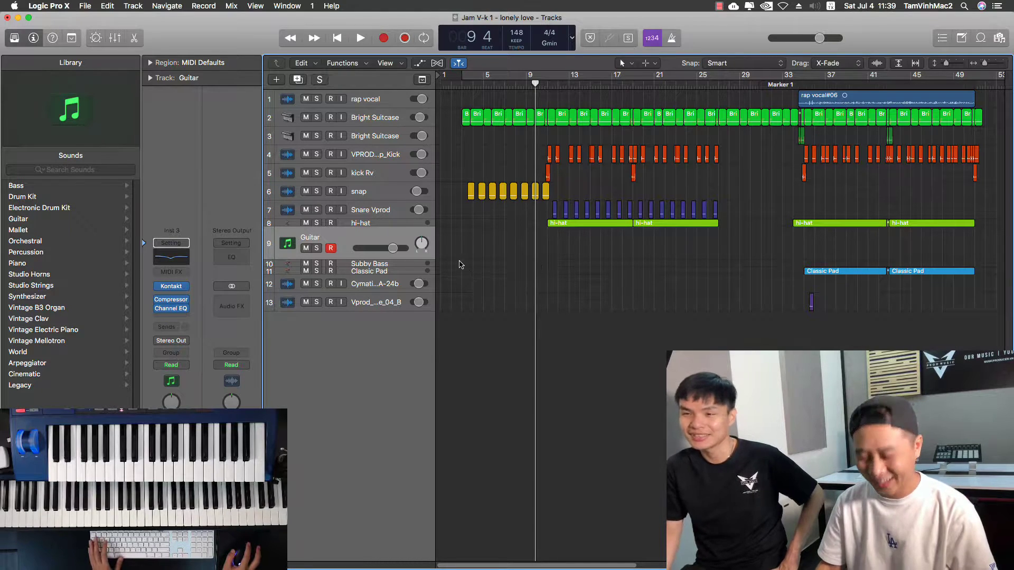
Place the playhead at bar 11 and select the kick regions, then the snare regions, up to bar 27 to examine them.
key(super+Right)
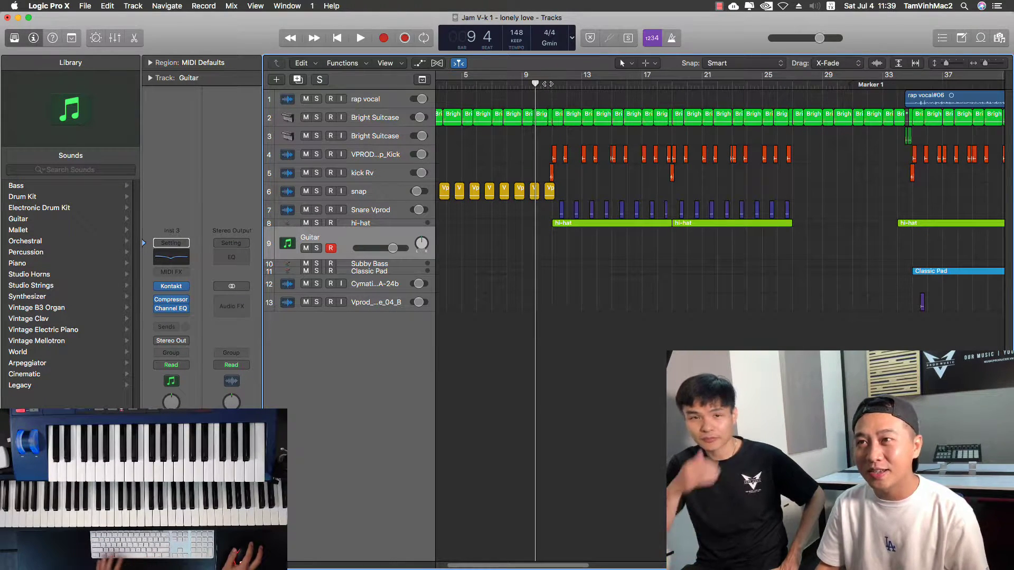
click(547, 83)
drag(556, 100, 680, 132)
drag(525, 150, 567, 151)
drag(729, 158, 795, 158)
drag(814, 215, 625, 218)
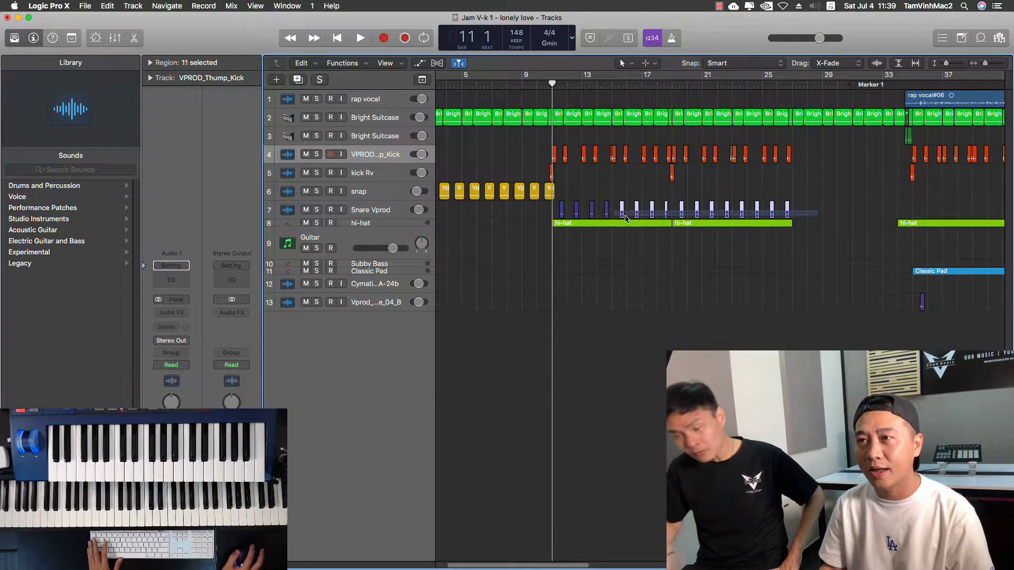
drag(554, 215, 554, 216)
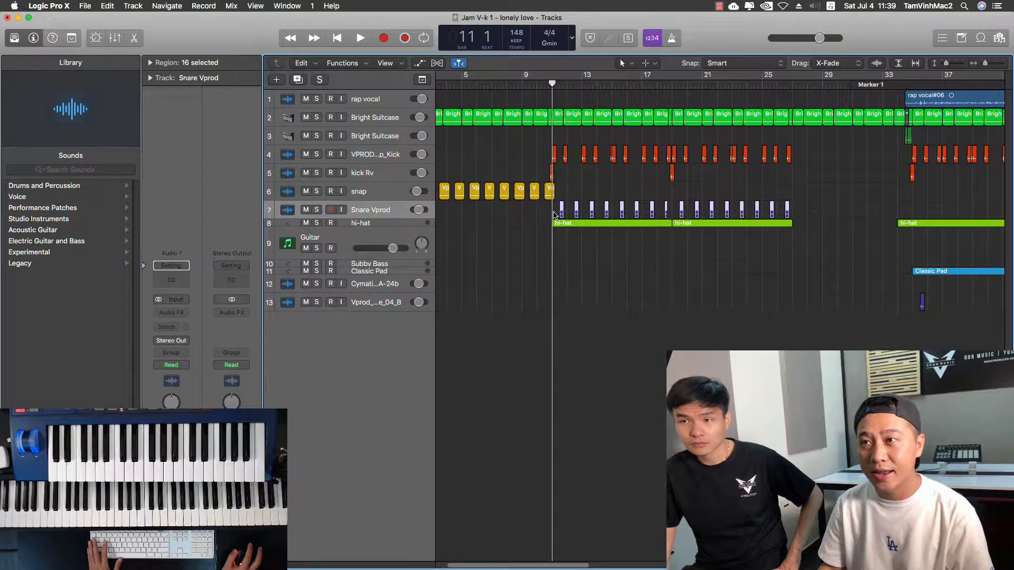
Solo the hi-hat, Snare Vprod and kick tracks to listen to them from bar 11, clearing the solos when done.
click(402, 226)
click(318, 223)
key(space)
alt+click(316, 209)
key(space)
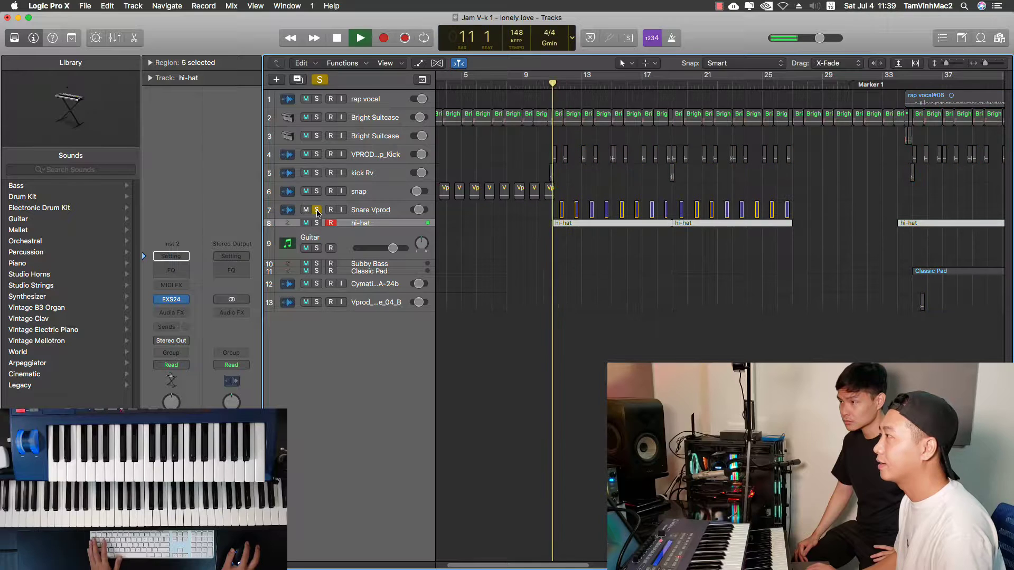
key(space)
click(317, 210)
click(316, 154)
key(space)
key(space)
click(317, 154)
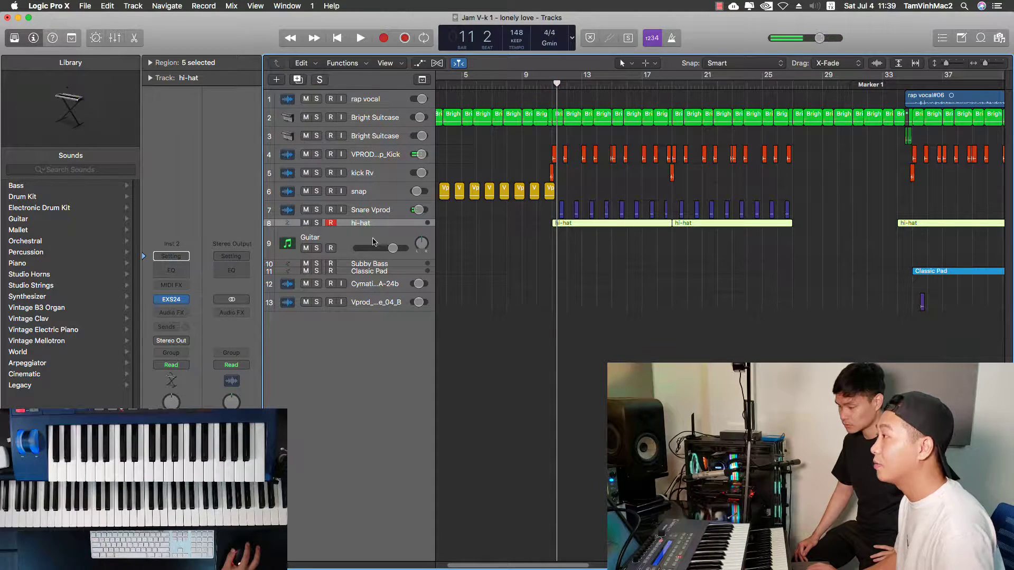
Record a new MIDI part on the Guitar track, starting from bar 10 and stopping past bar 19.
click(373, 241)
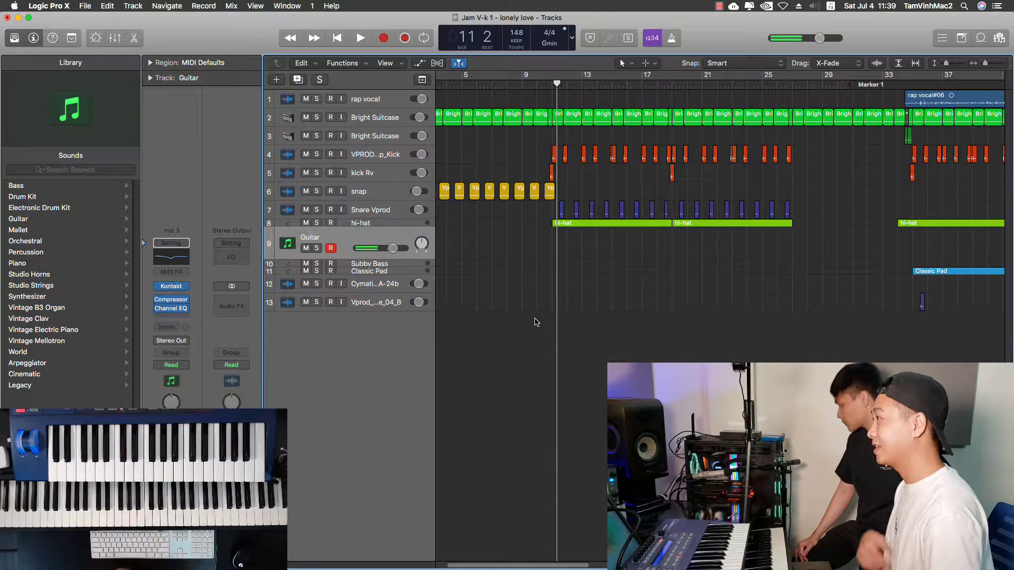
click(541, 89)
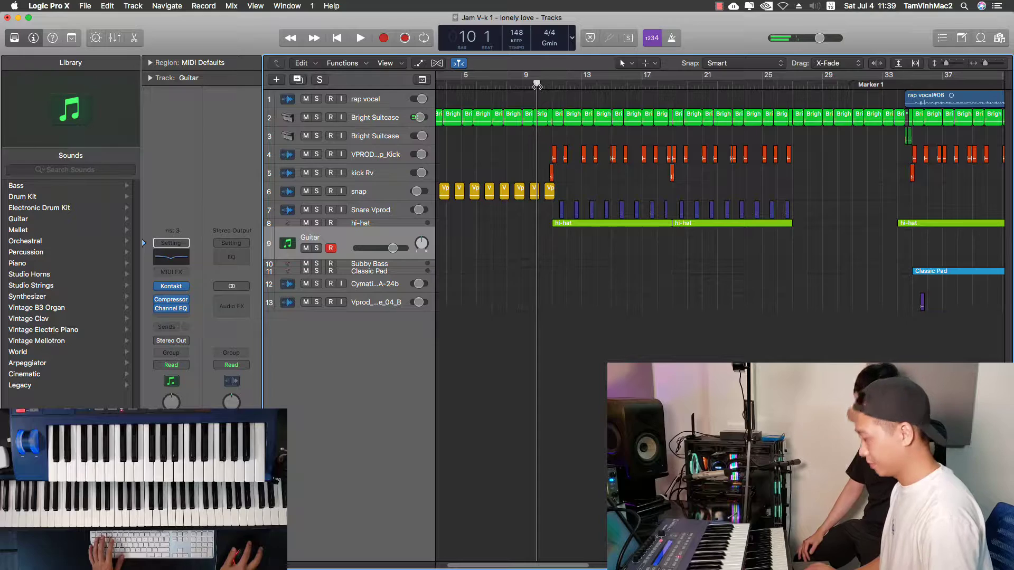
key(r)
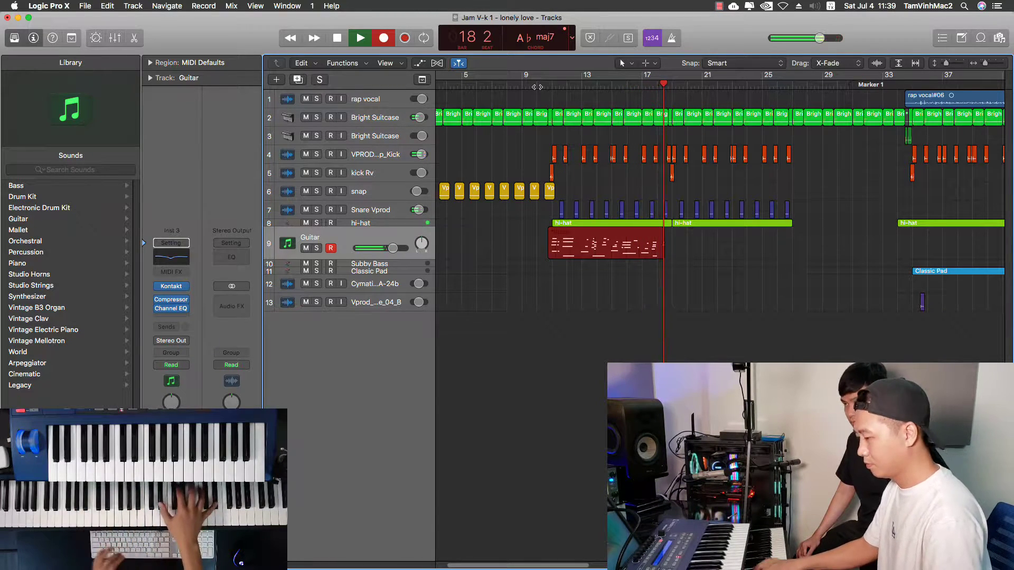
key(space)
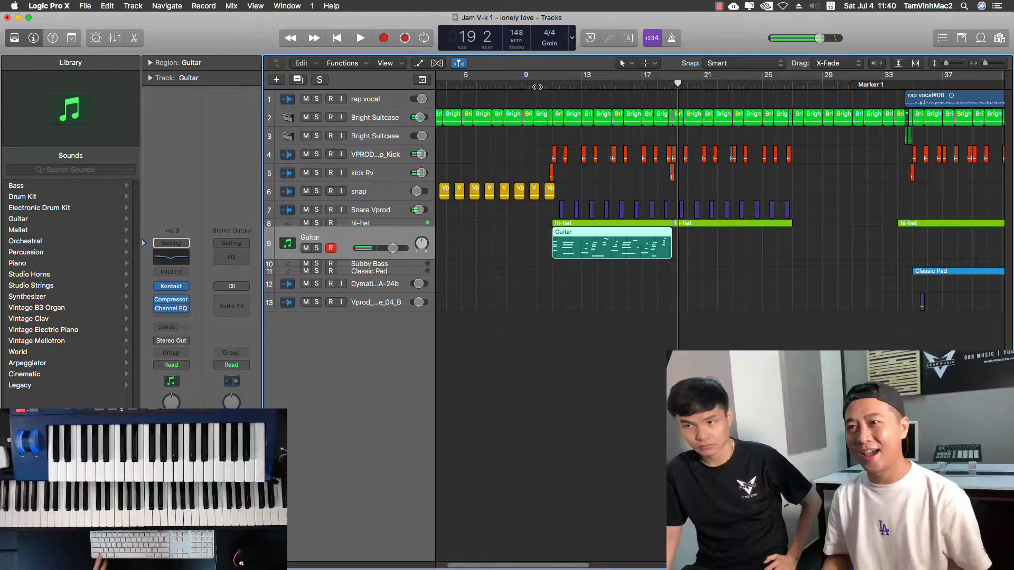
Open the recorded Guitar region in the Piano Roll and play it from bar 10 to check its timing.
click(537, 83)
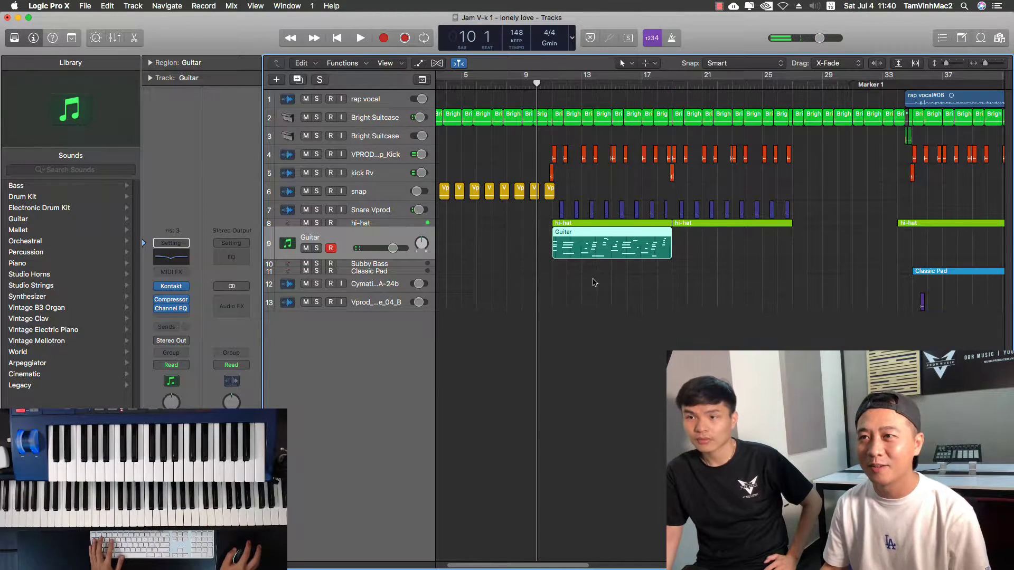
double_click(573, 243)
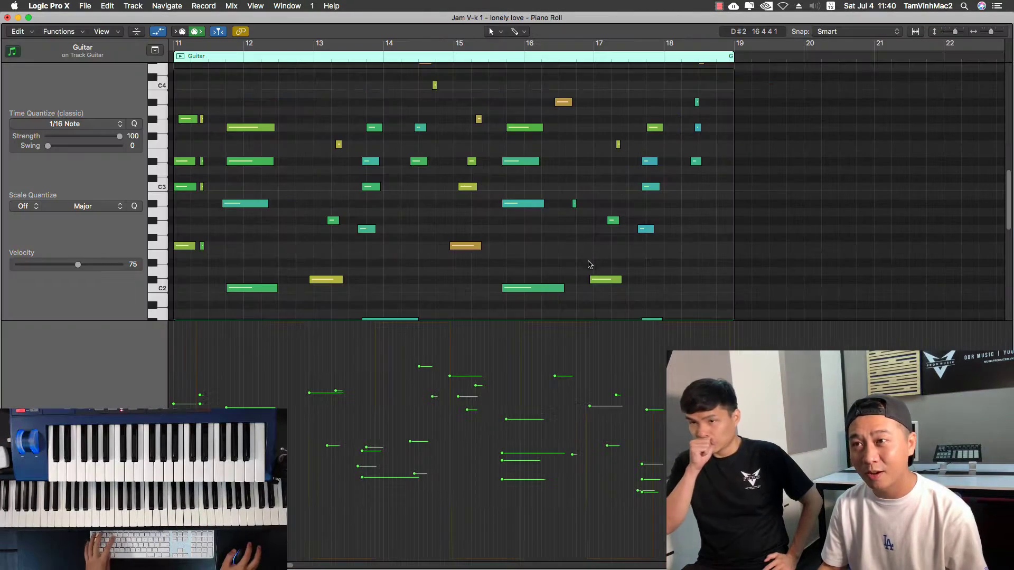
key(space)
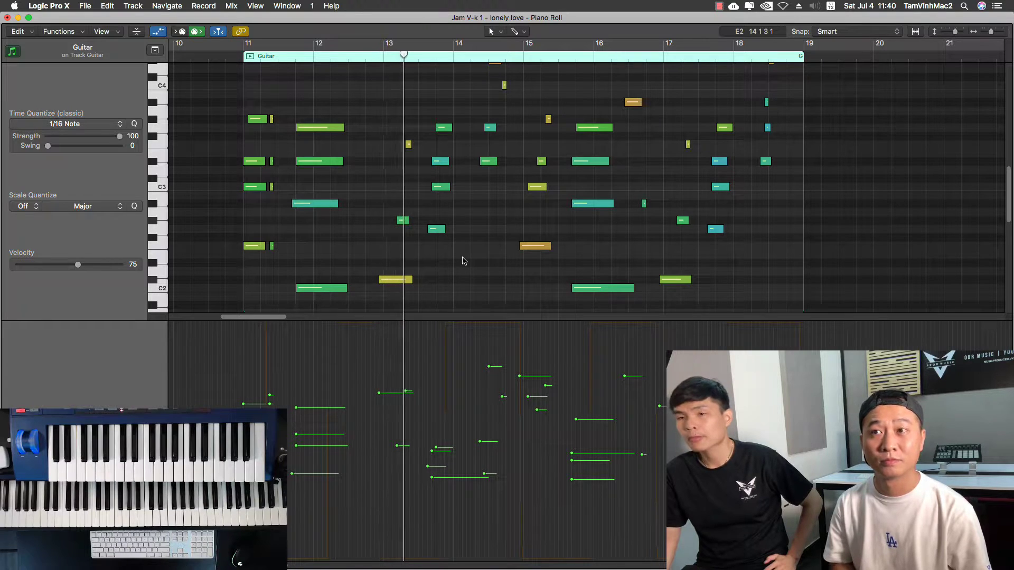
scroll(454, 272, down, 3)
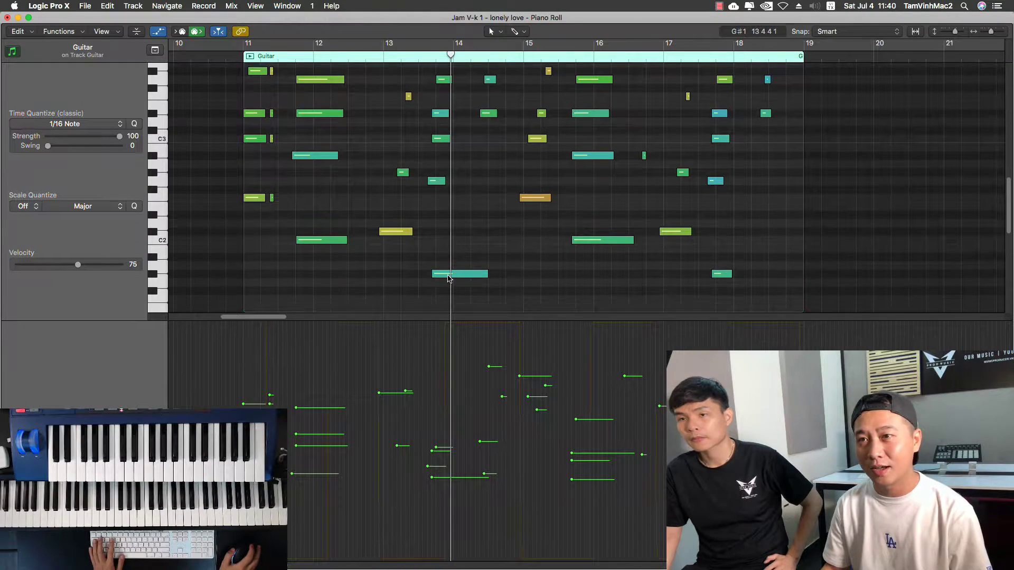
Enlarge the note grid, quantize the three notes around bar 13 to 1/8 Note, and play the result.
drag(398, 321, 400, 445)
scroll(404, 327, up, 2)
drag(376, 94, 411, 320)
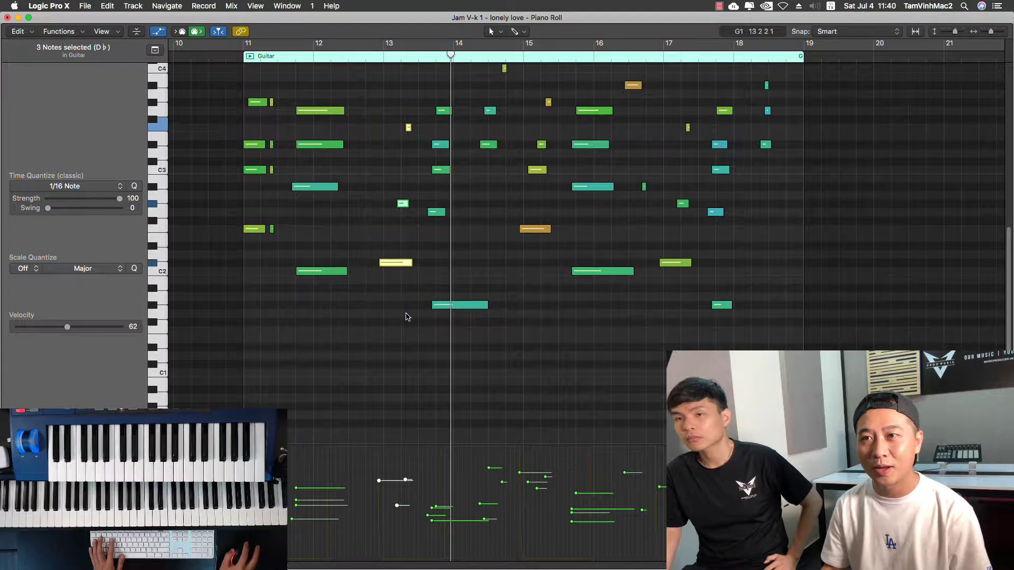
scroll(344, 166, down, 1)
click(108, 186)
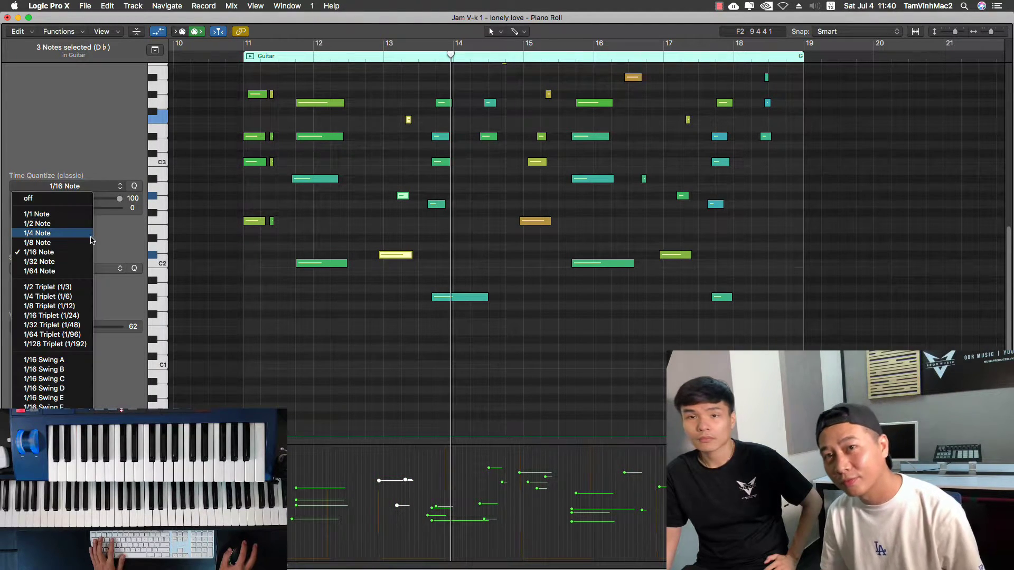
click(53, 242)
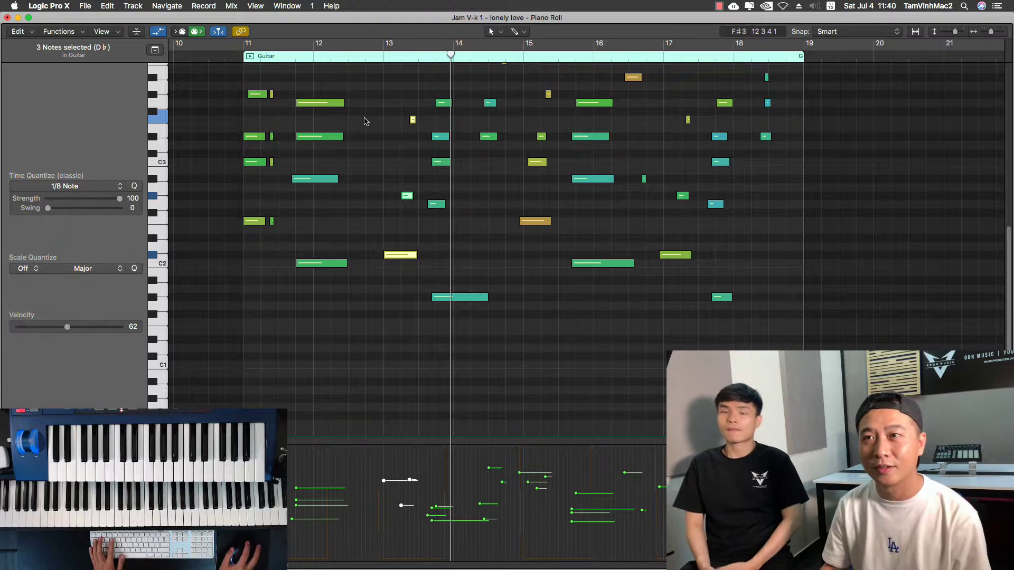
key(space)
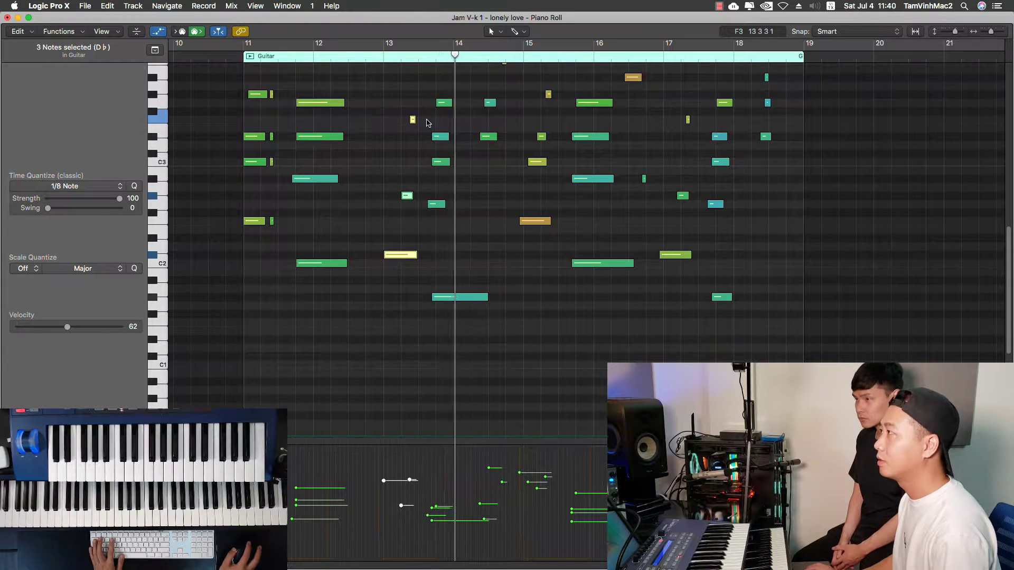
Lengthen the highest note in bar 14 and shift the C4 note that follows it slightly later.
scroll(461, 116, up, 3)
click(472, 47)
key(super+Right)
key(super+Right)
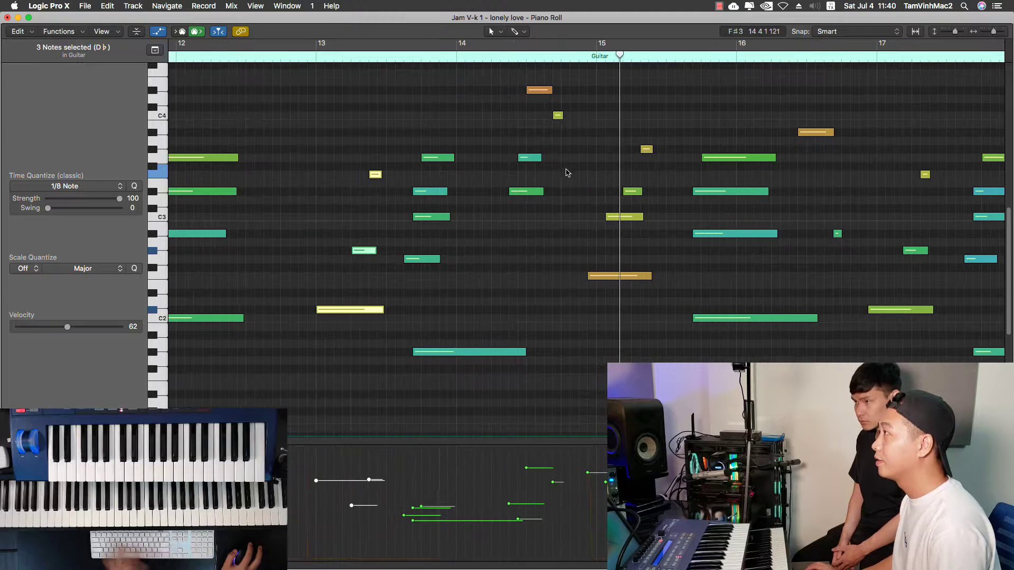
drag(557, 115, 561, 90)
click(565, 115)
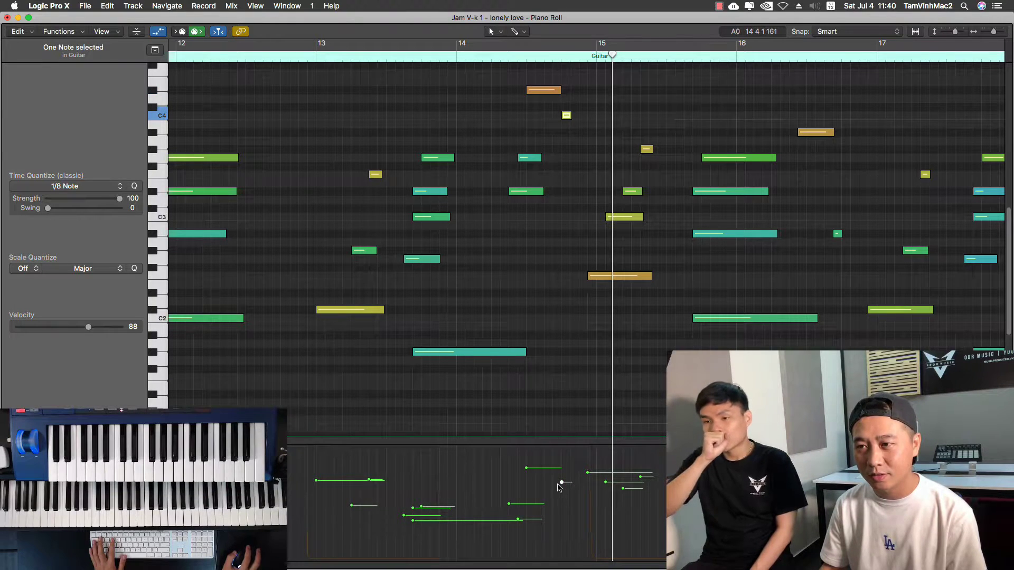
Set the velocity of the C4 note in bar 14 to 72 and play back from bar 14.
drag(560, 483, 560, 496)
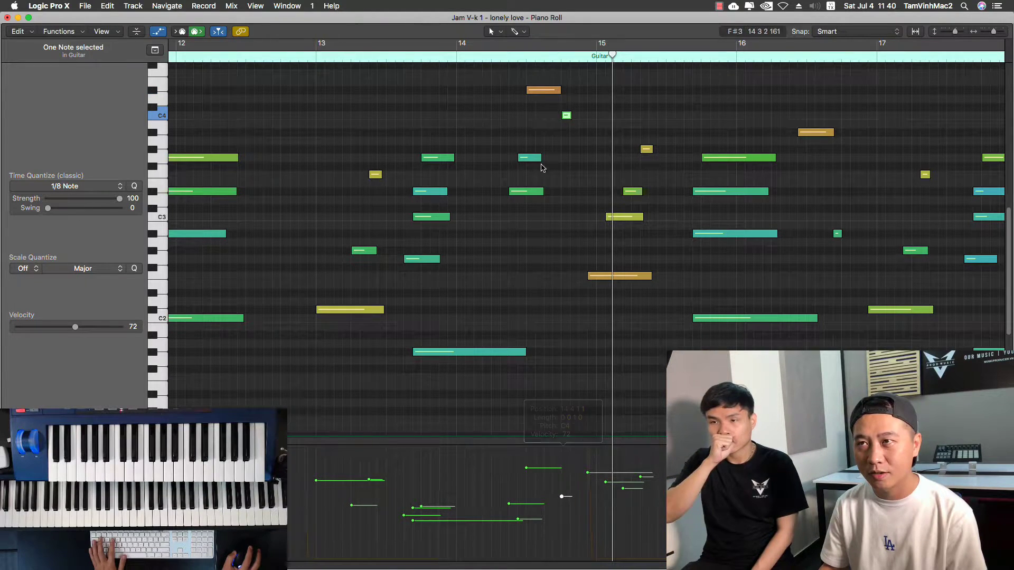
click(461, 62)
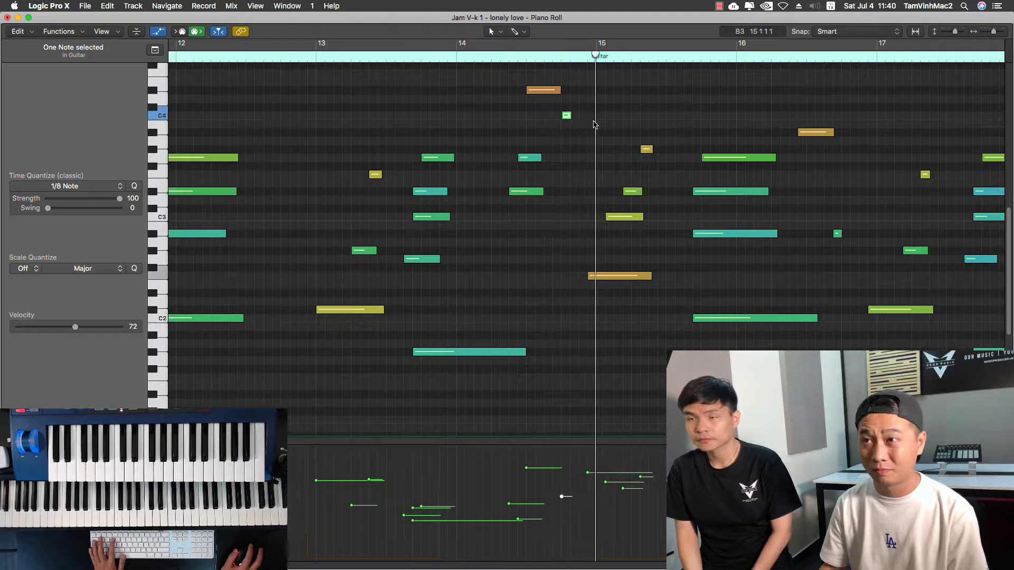
Shift the four notes at bar 15 slightly later so that the lowest one starts exactly on the bar.
drag(593, 125, 662, 330)
drag(596, 279, 604, 278)
click(608, 314)
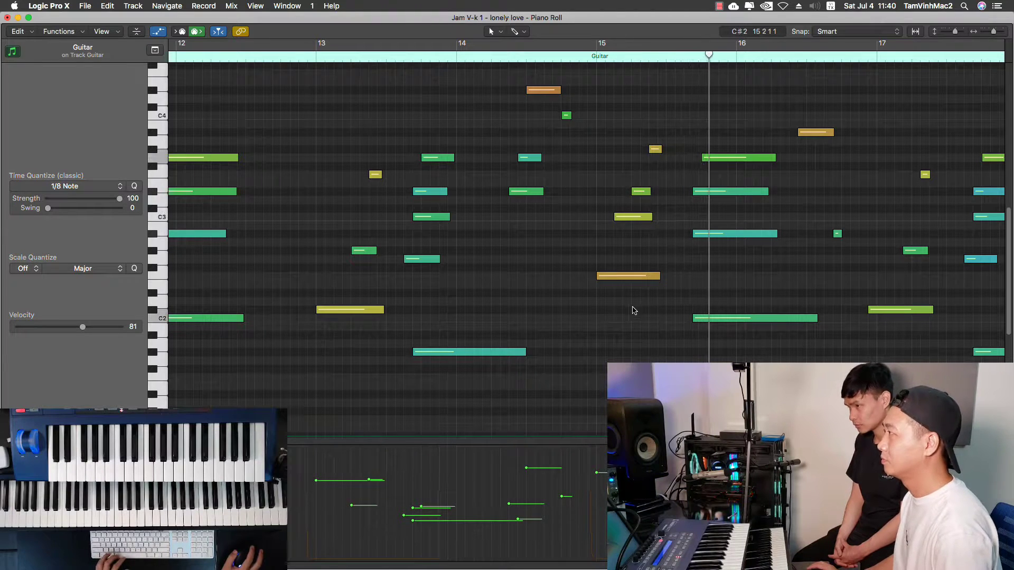
Nudge the last two notes of bar 16 and the three notes at the start of bar 17 later onto the grid.
key(super+Left)
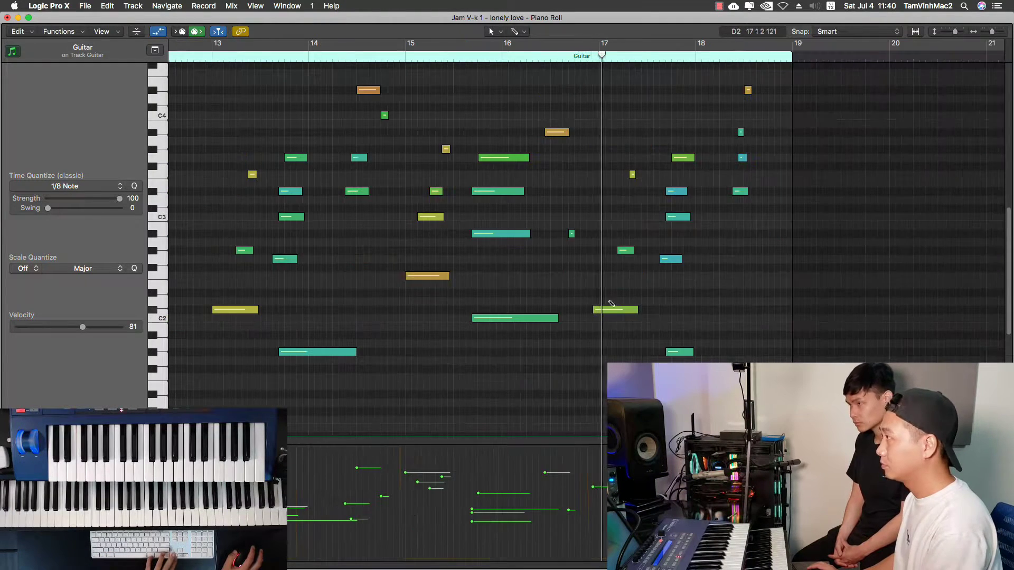
key(super+Right)
key(space)
click(480, 58)
drag(555, 239, 498, 124)
key(alt+Right)
key(space)
drag(569, 128, 591, 314)
click(600, 342)
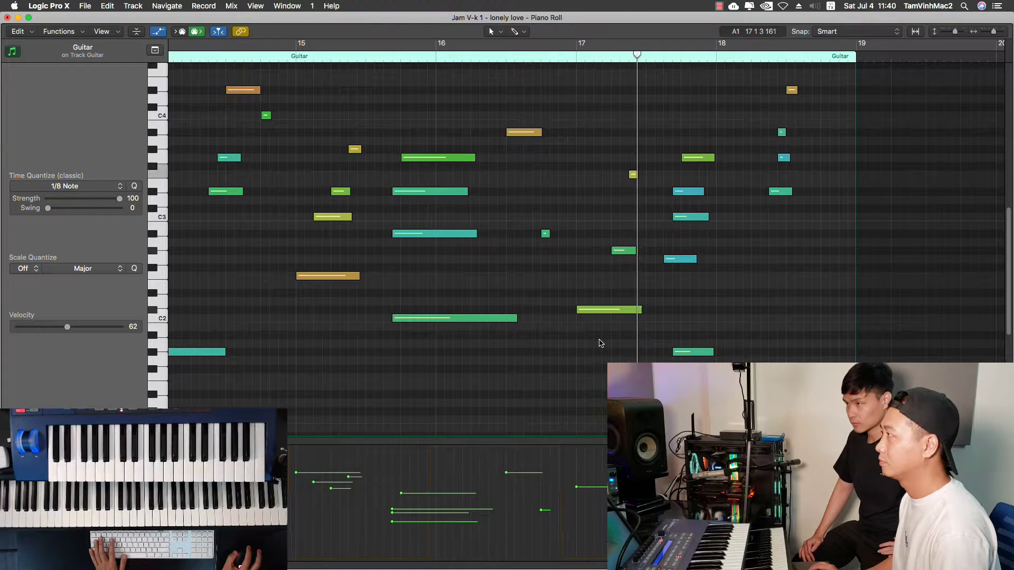
Listen through the rest of the guitar notes, close the Piano Roll and select the Guitar track in the arrangement.
scroll(745, 294, up, 1)
scroll(745, 294, up, 1)
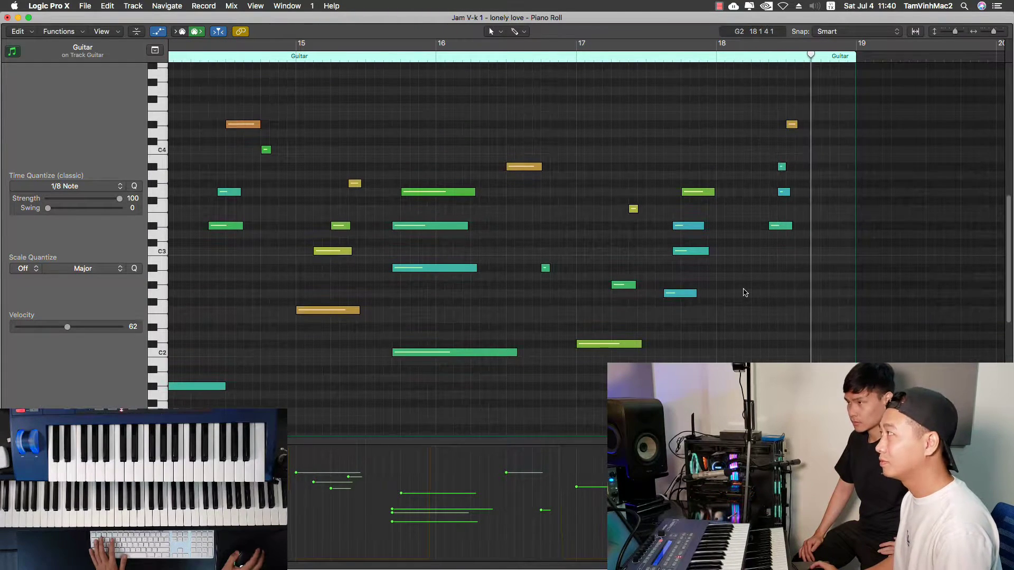
click(8, 18)
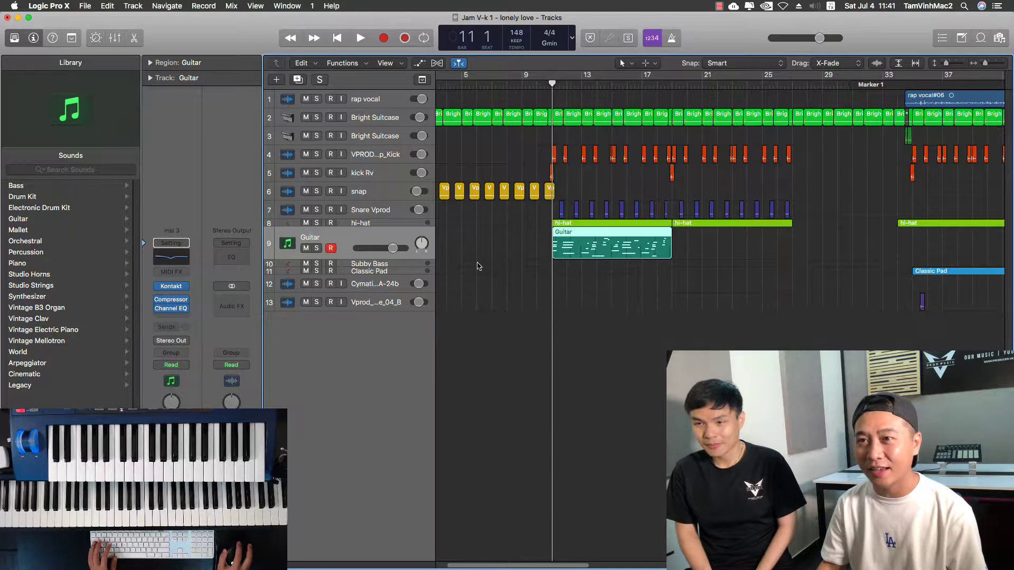
click(394, 223)
click(394, 237)
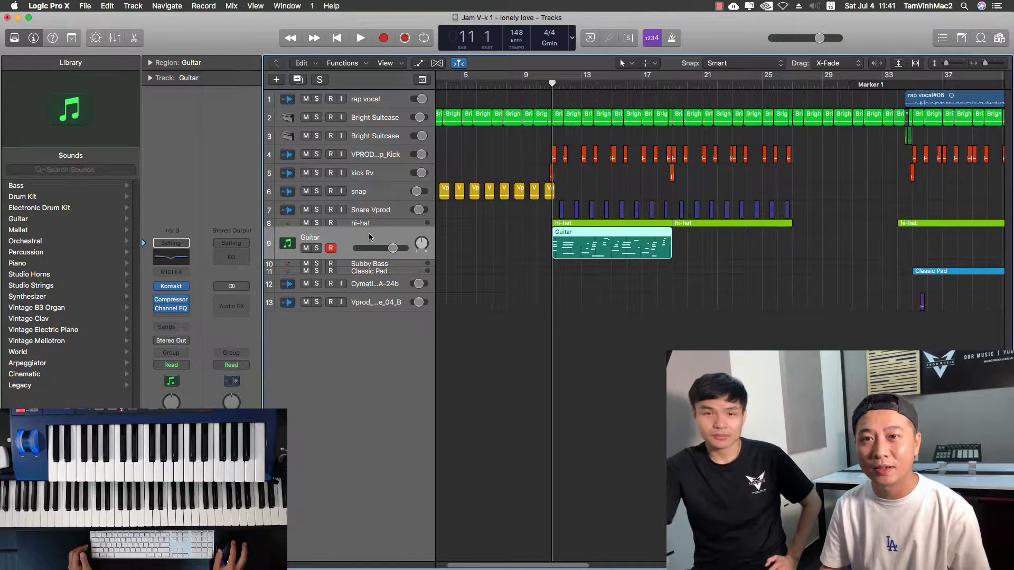
Open the Guitar track's Kontakt instrument and position its window so the Shreddage 3 Archtop preset selector is accessible.
click(171, 286)
drag(623, 569, 462, 65)
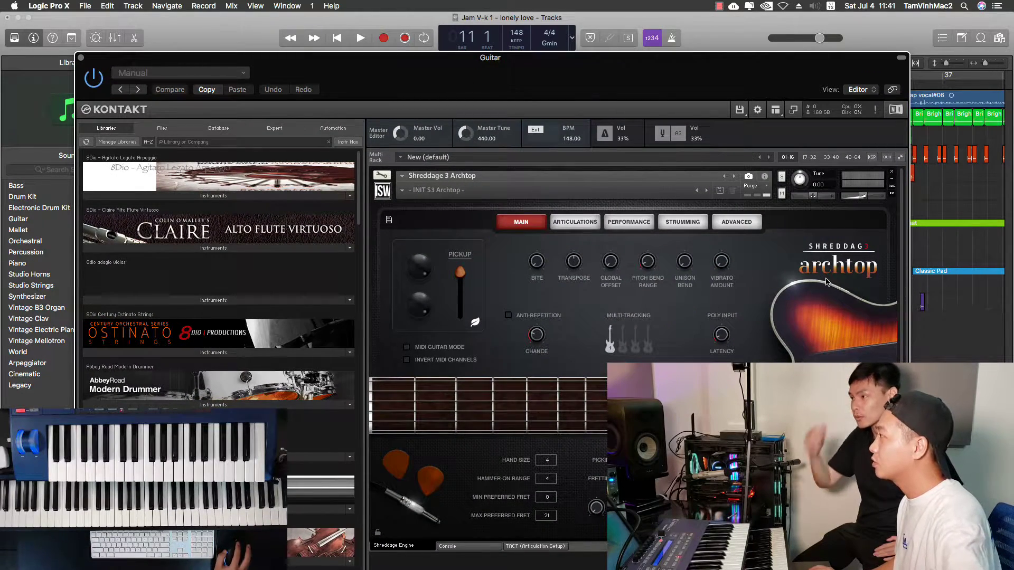
drag(771, 70, 782, 58)
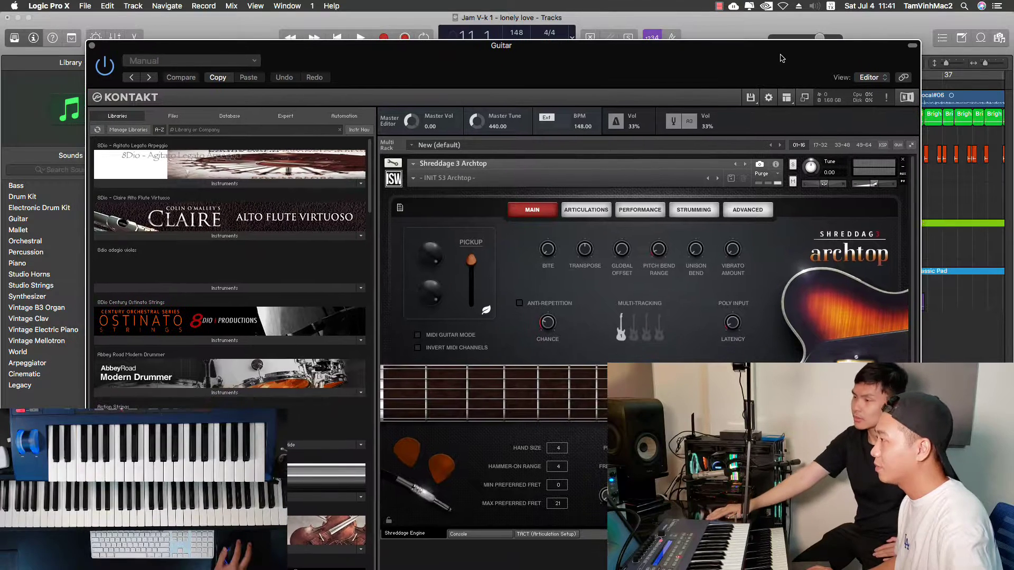
Audition the Archtop 9-bit Guitar and Archtop Ambient Rhythm presets in Shreddage 3 Archtop.
click(415, 177)
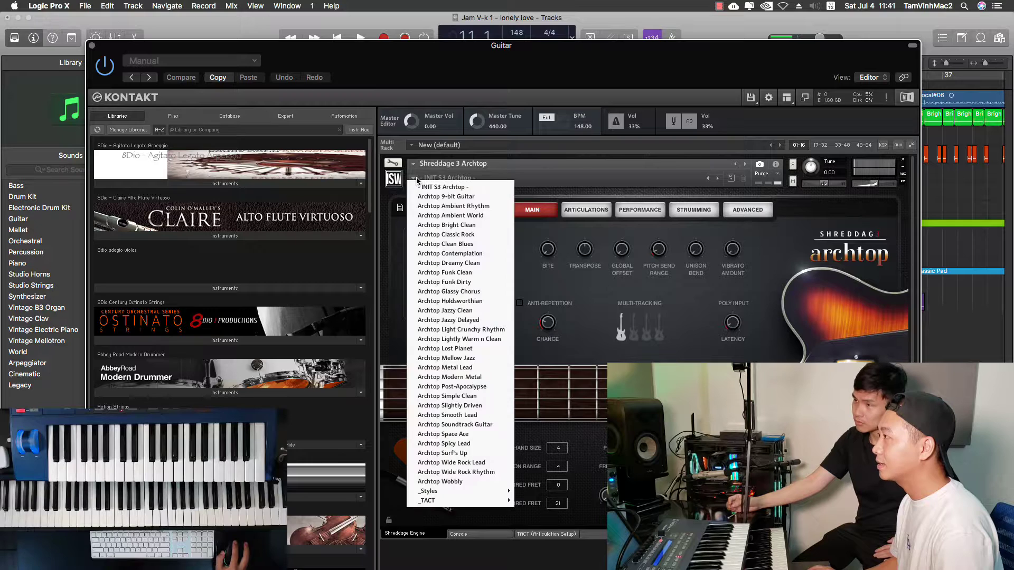
click(457, 196)
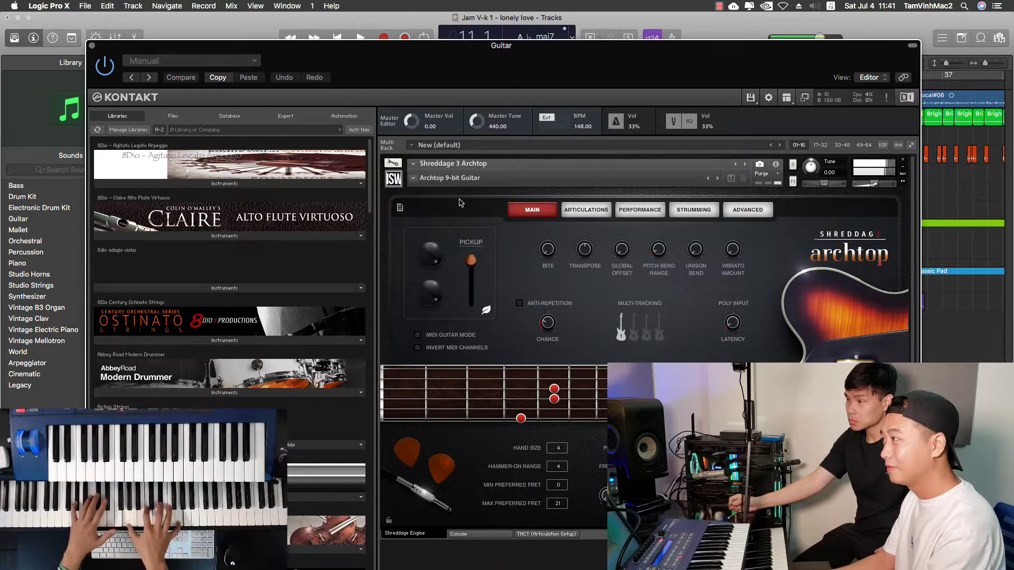
click(424, 180)
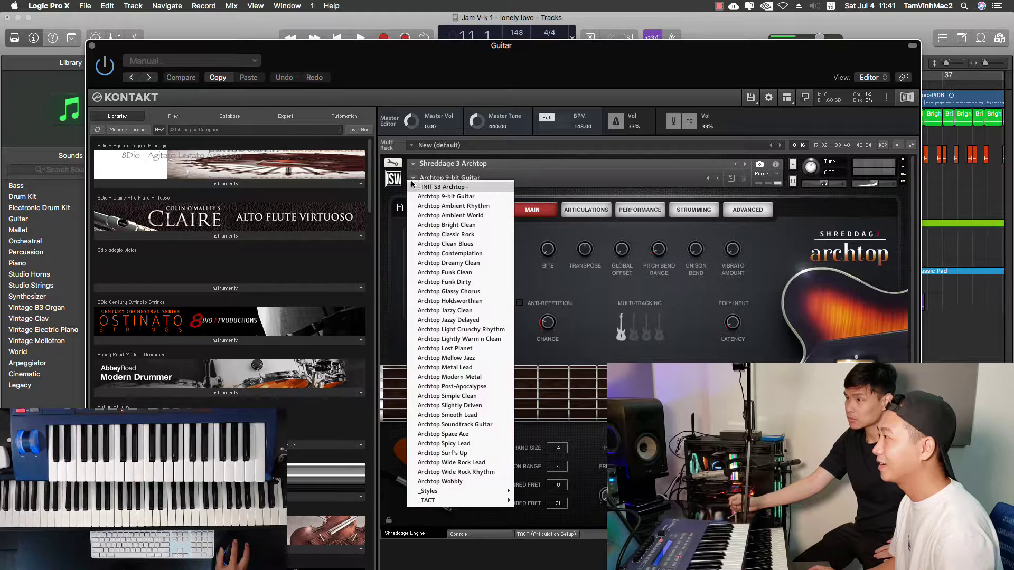
click(470, 206)
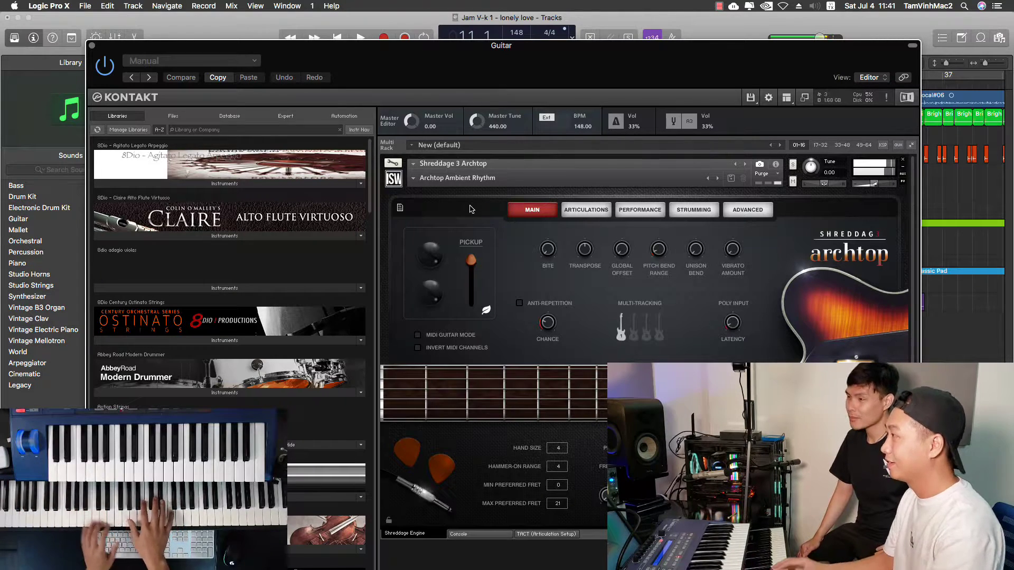
Try the Archtop Bright Clean preset, followed by Archtop Ambient World, on the guitar instrument.
click(414, 184)
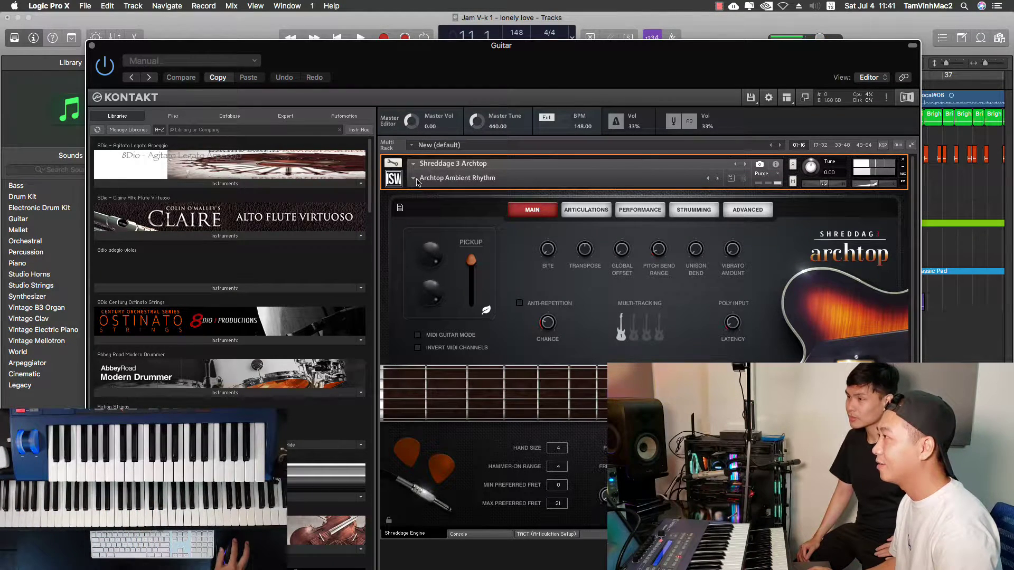
click(414, 179)
click(467, 227)
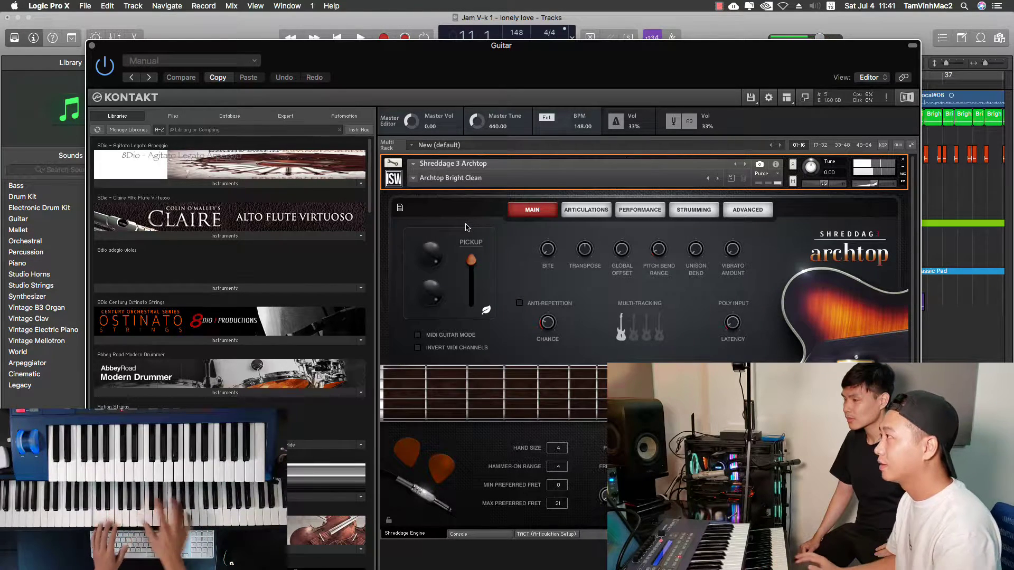
click(414, 180)
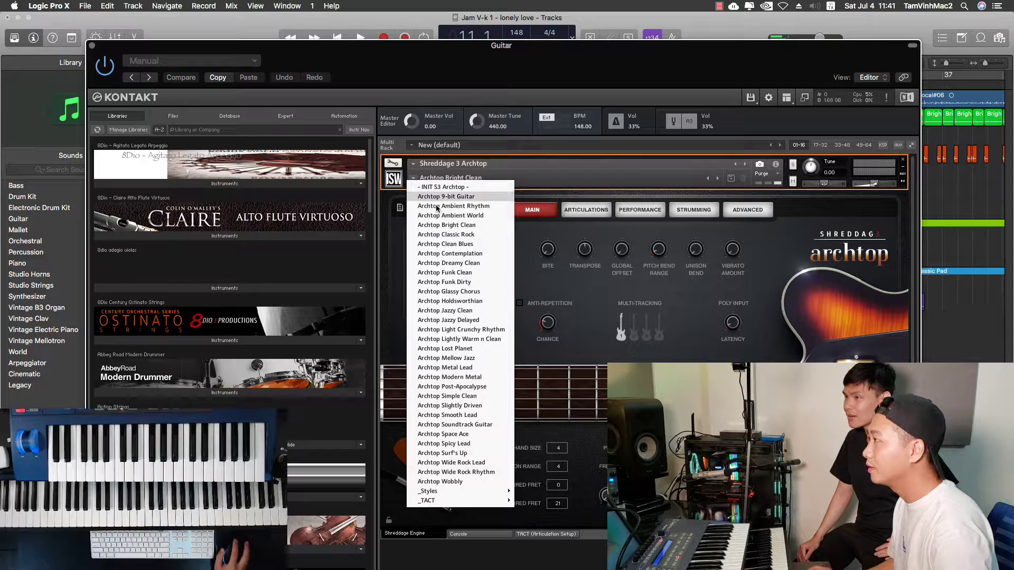
click(486, 216)
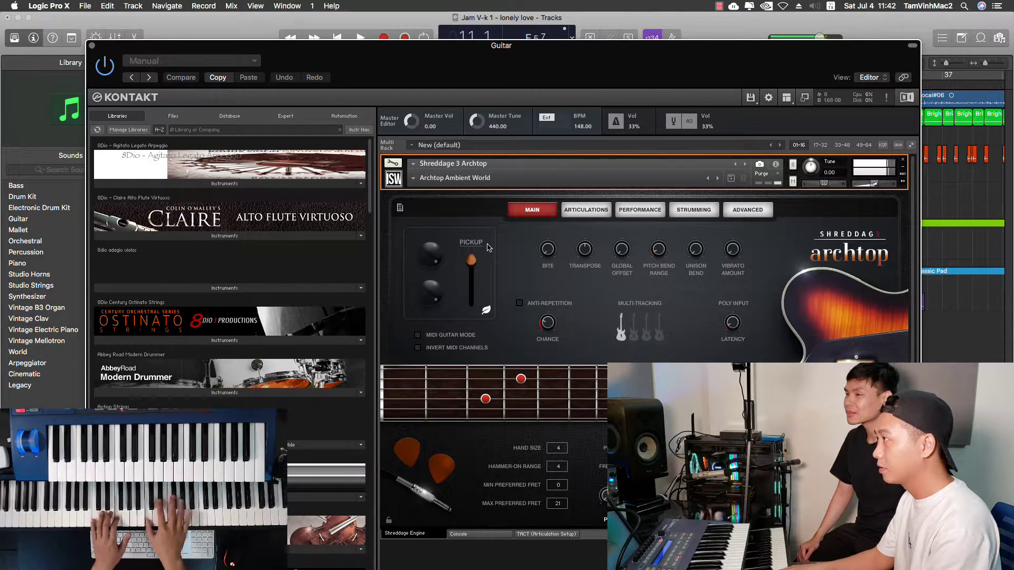
Audition the Archtop Clean Blues preset against the song playback, and try Archtop Dreamy Clean.
click(419, 178)
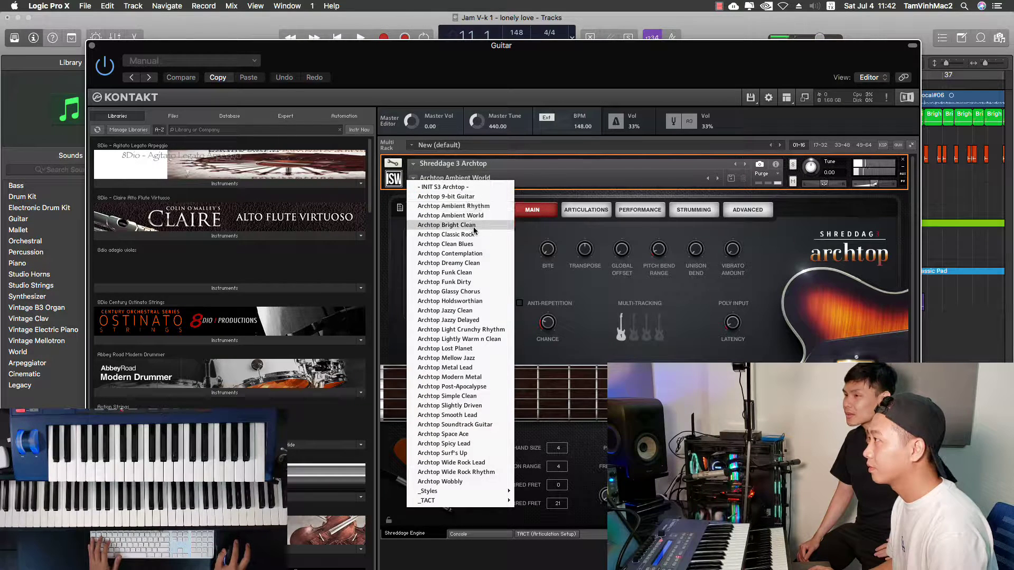
click(473, 244)
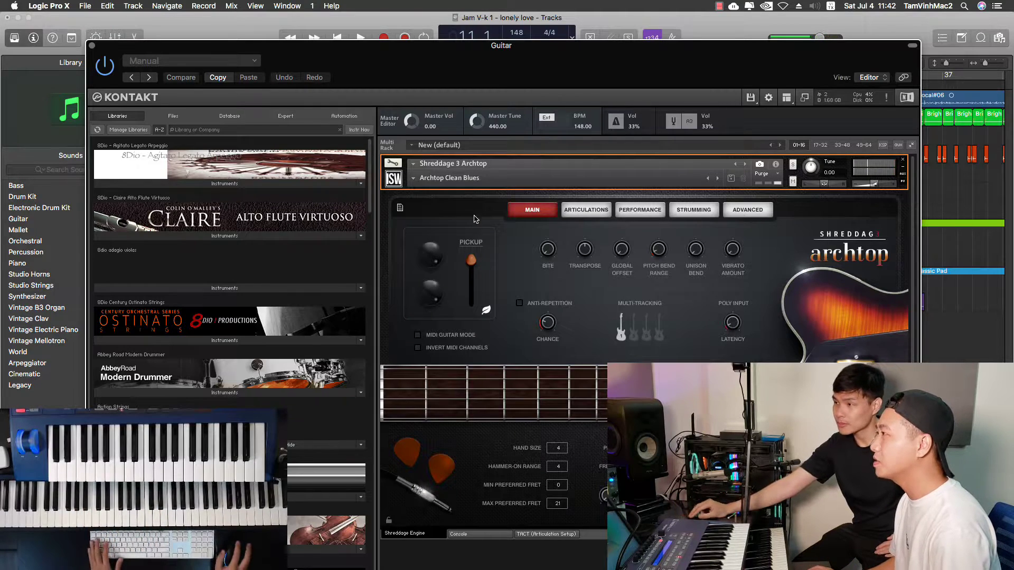
key(space)
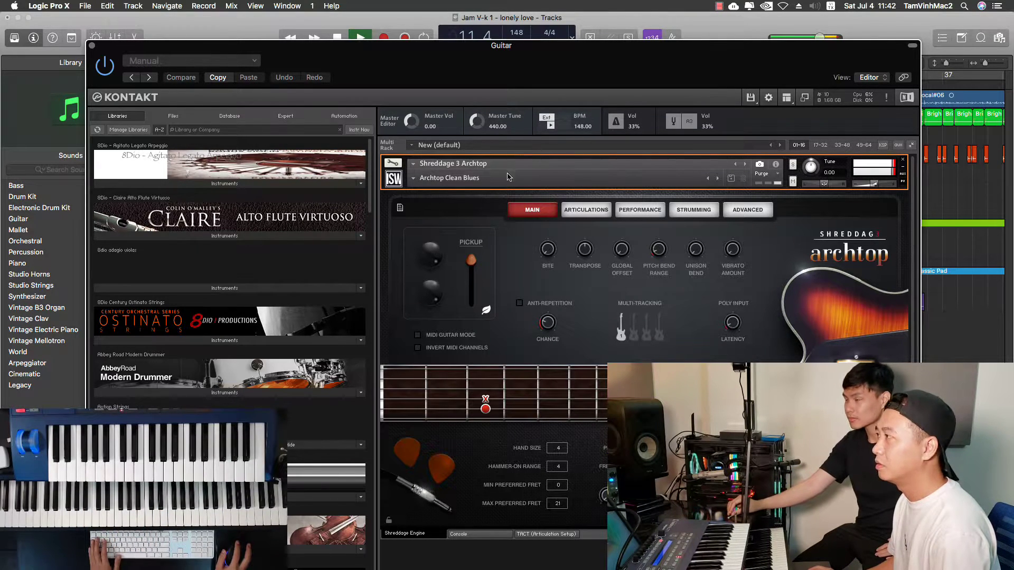
click(422, 179)
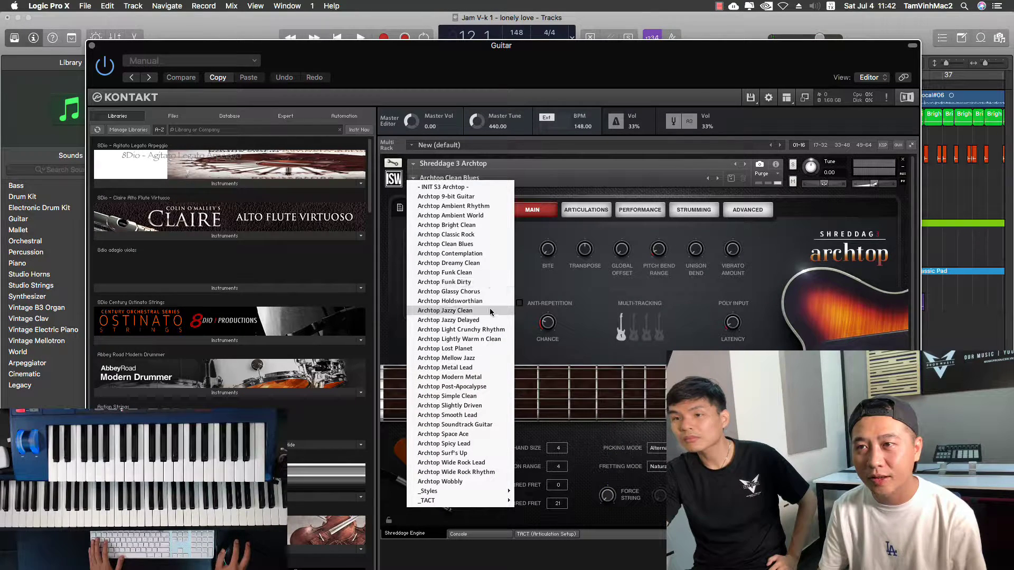
click(490, 270)
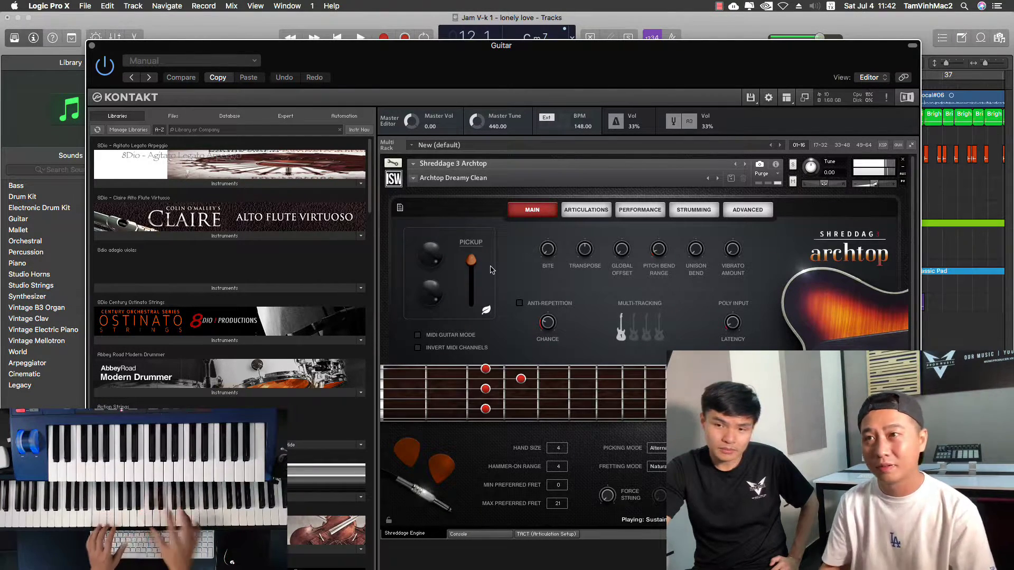
Load the Archtop Bright Clean preset and play the guitar part from bar 11 with it.
click(429, 178)
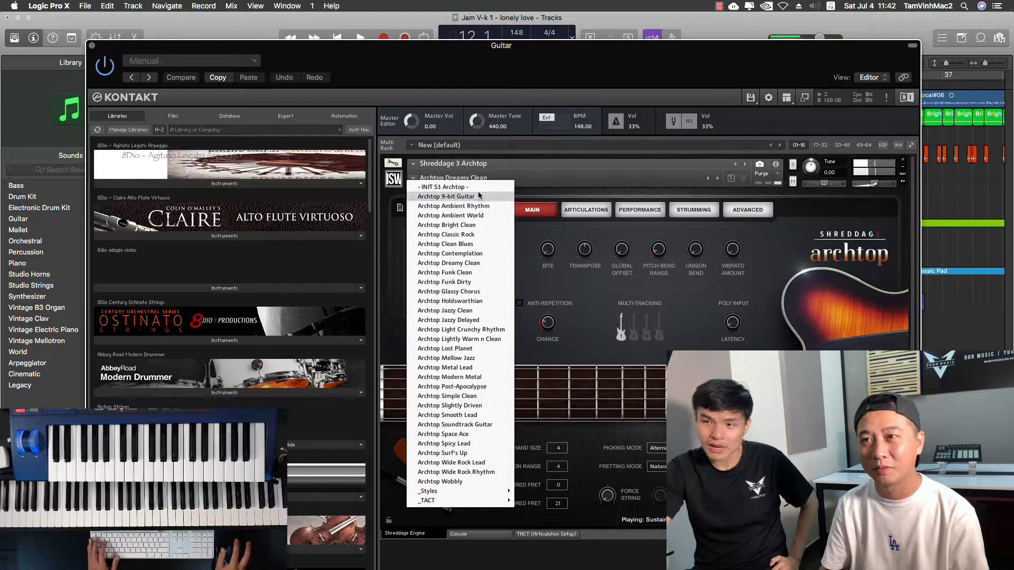
click(481, 225)
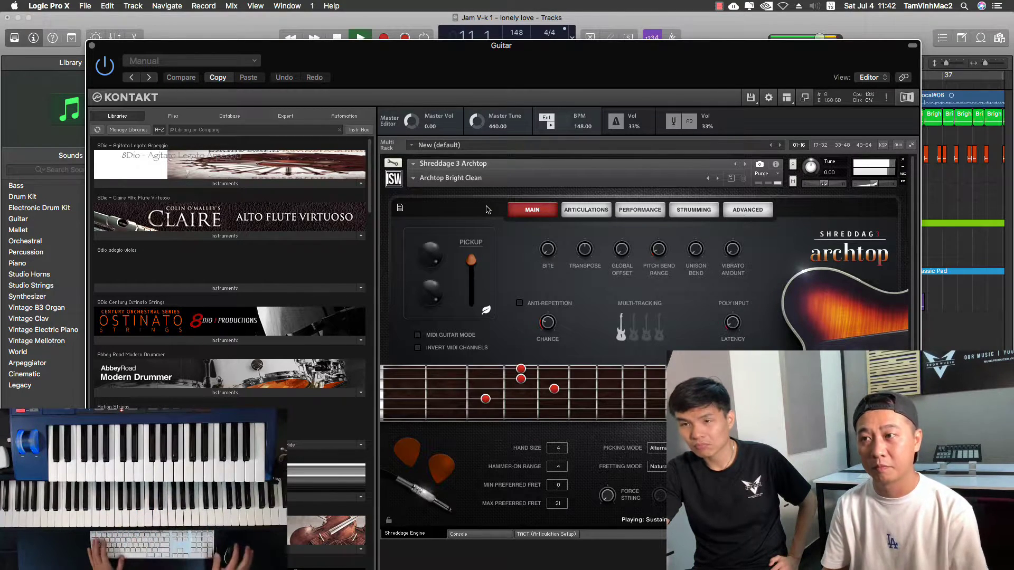
key(space)
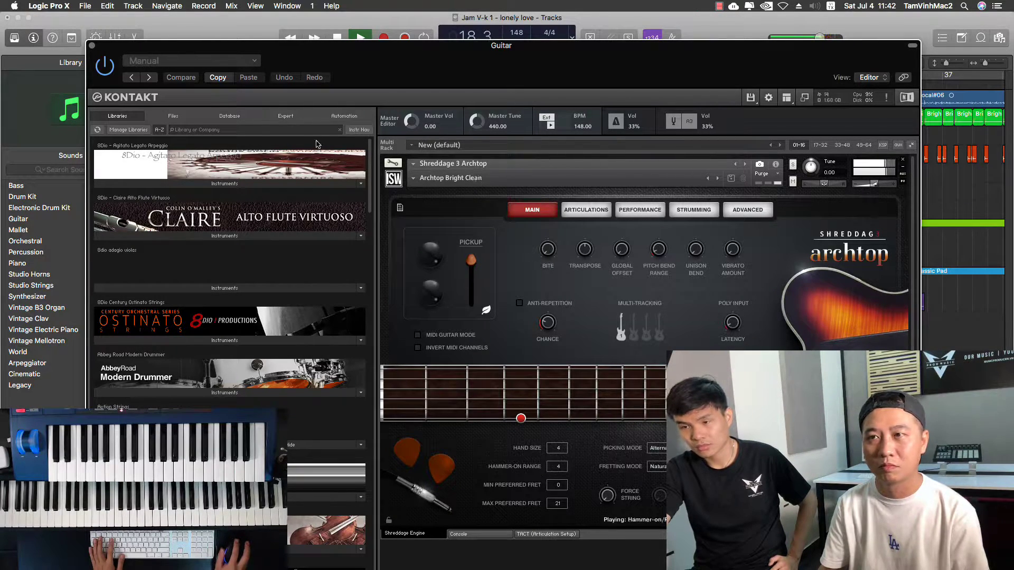
Close the Kontakt window, lower the Guitar track's volume slightly and check the balance by playing from bar 11.
click(93, 46)
drag(392, 248, 381, 248)
click(545, 86)
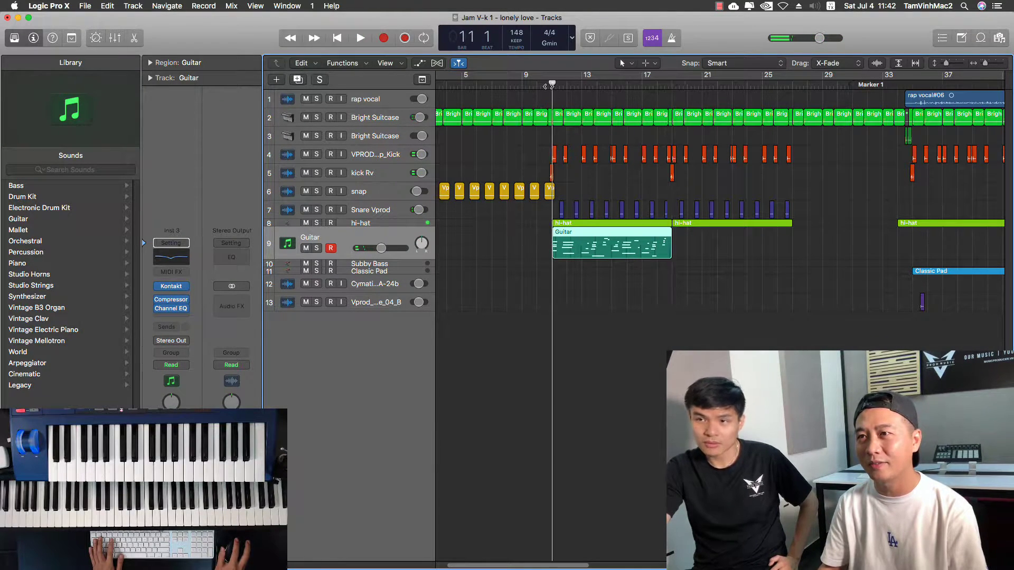
key(space)
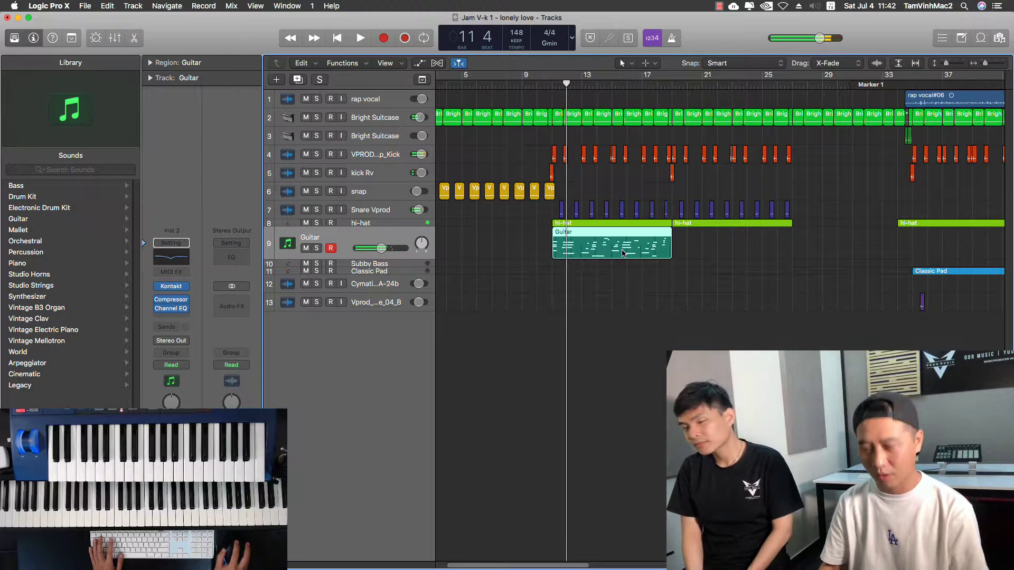
Copy the Guitar region to directly after the original, beneath the second hi-hat region, and place the playhead at bar 10.
drag(623, 254, 735, 255)
click(538, 87)
Select and enlarge the Subby Bass track, and look through the synth bass patches in the Library.
click(392, 265)
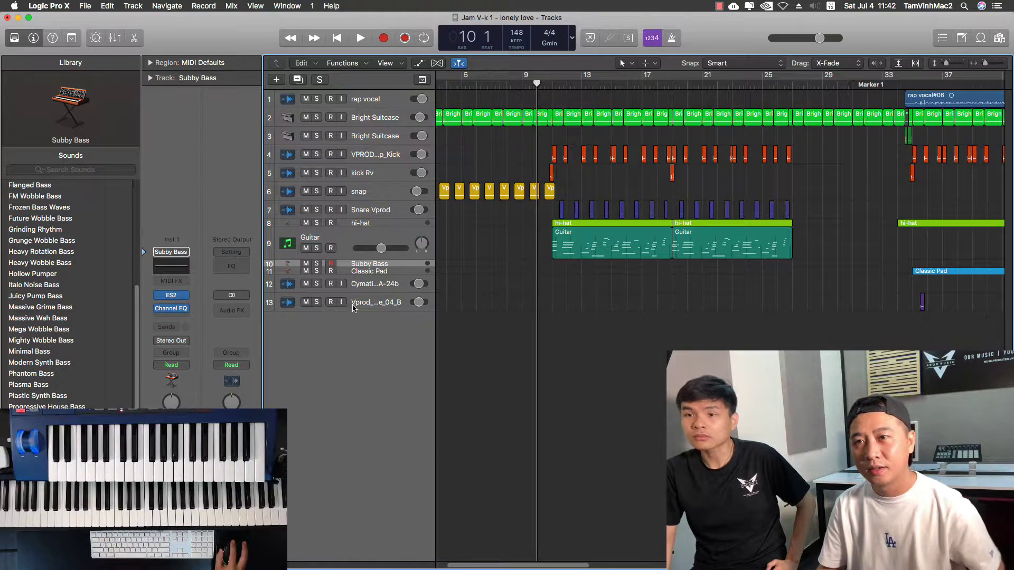
drag(341, 266, 363, 296)
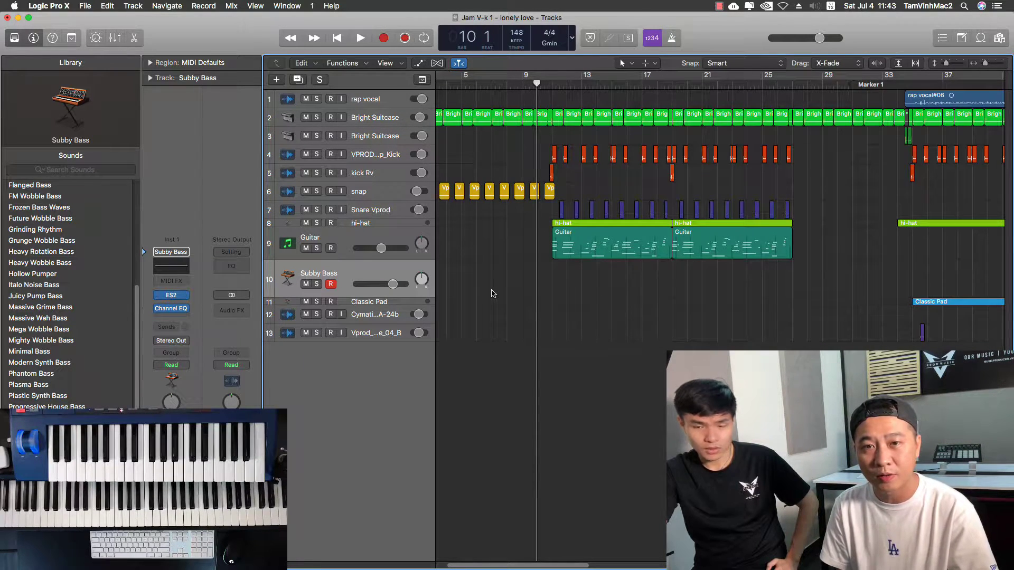
scroll(133, 399, down, 5)
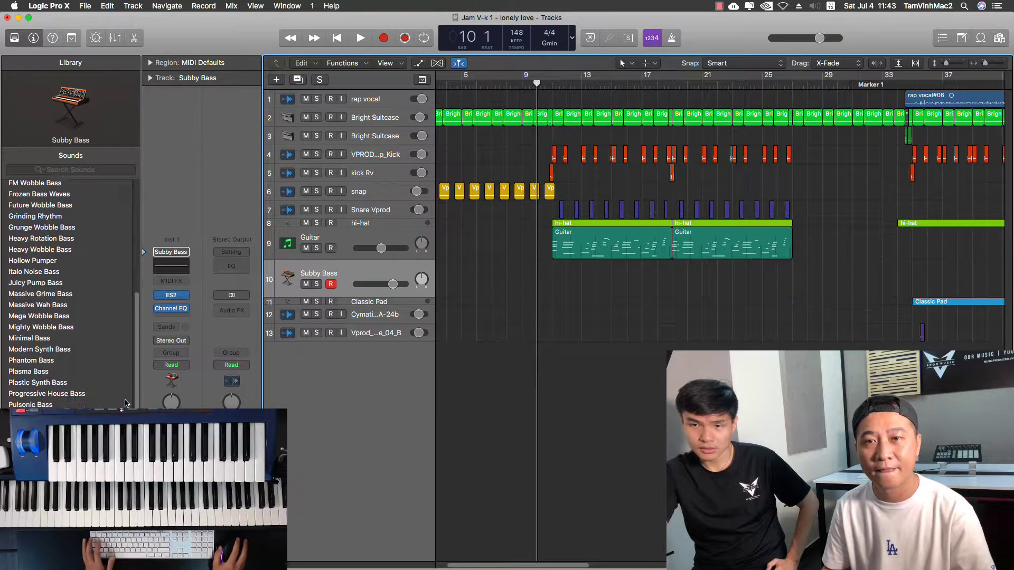
scroll(133, 399, down, 1)
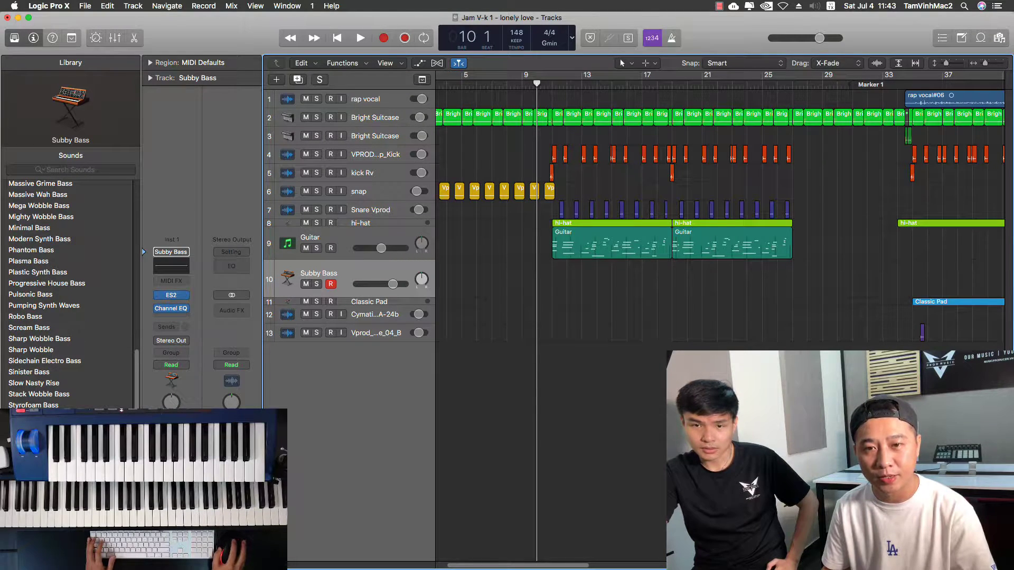
drag(136, 372, 135, 172)
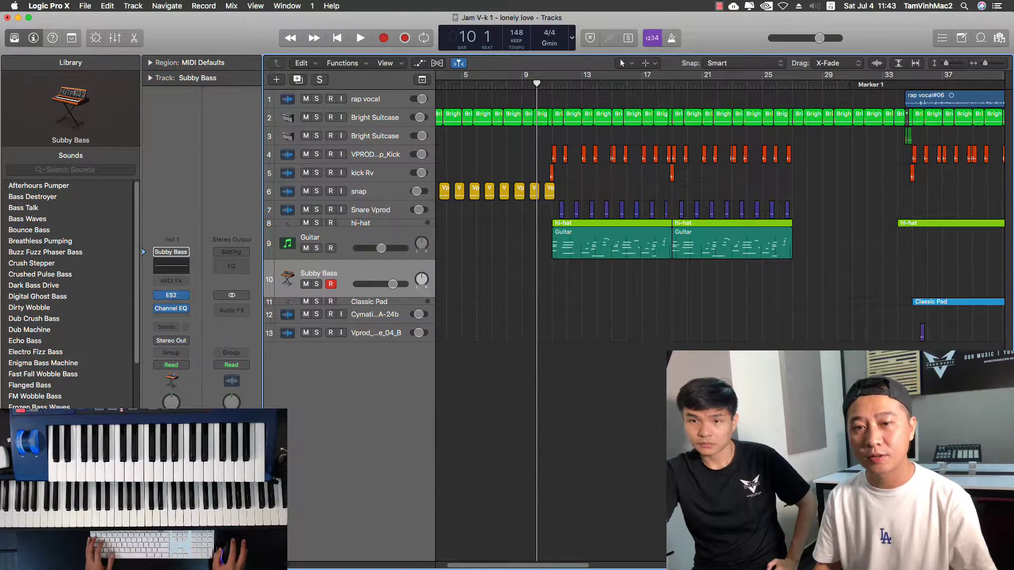
scroll(71, 294, left, 3)
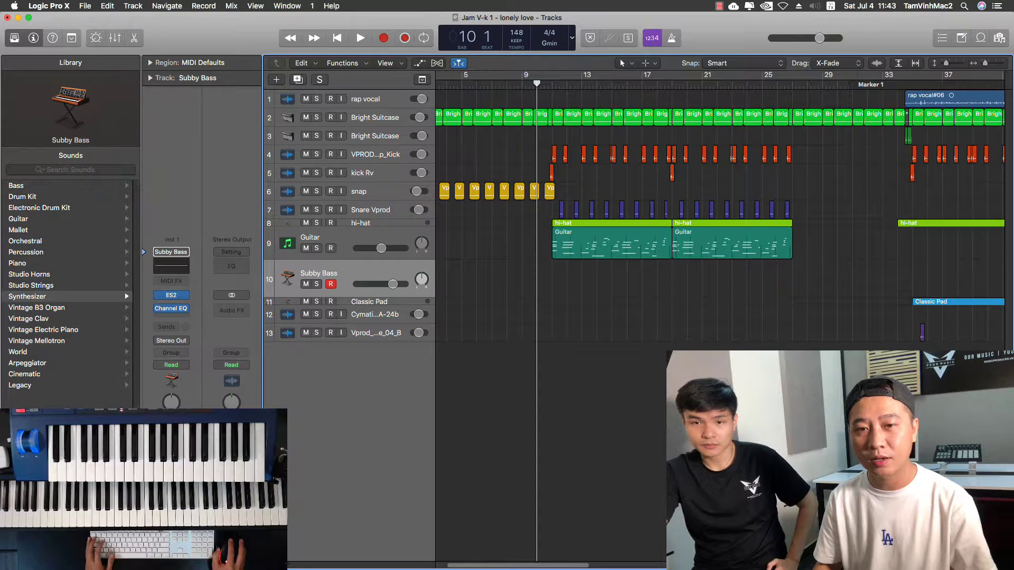
Try sounds from the Library's Bass category on the Subby Bass track and load the Fingerstyle Bass patch.
key(Tab)
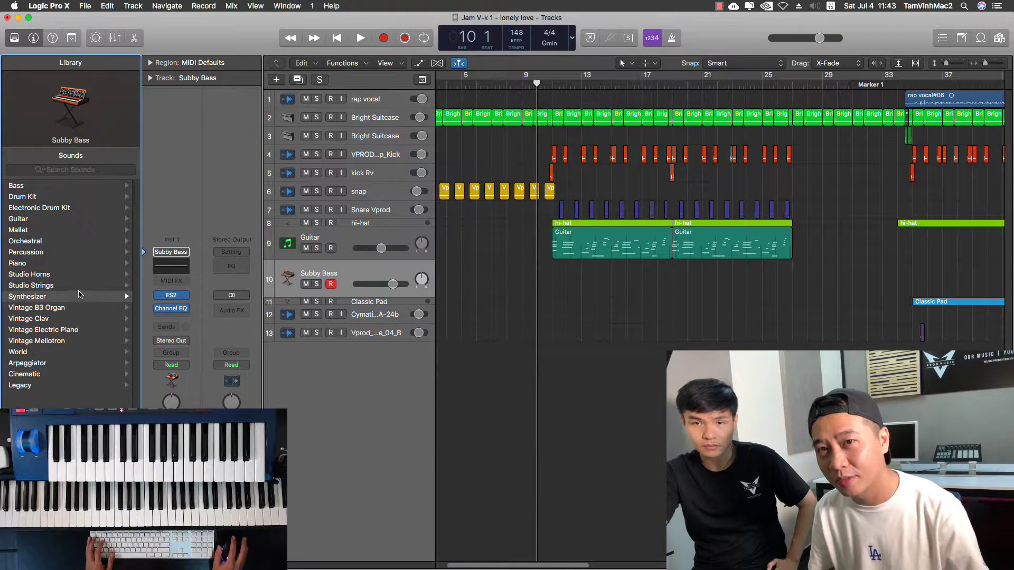
click(57, 187)
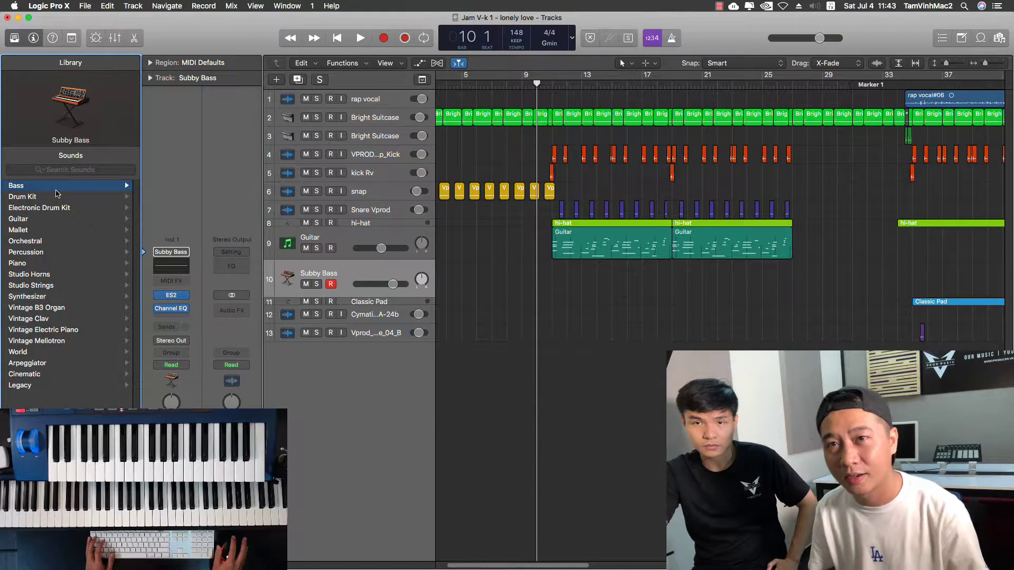
click(46, 186)
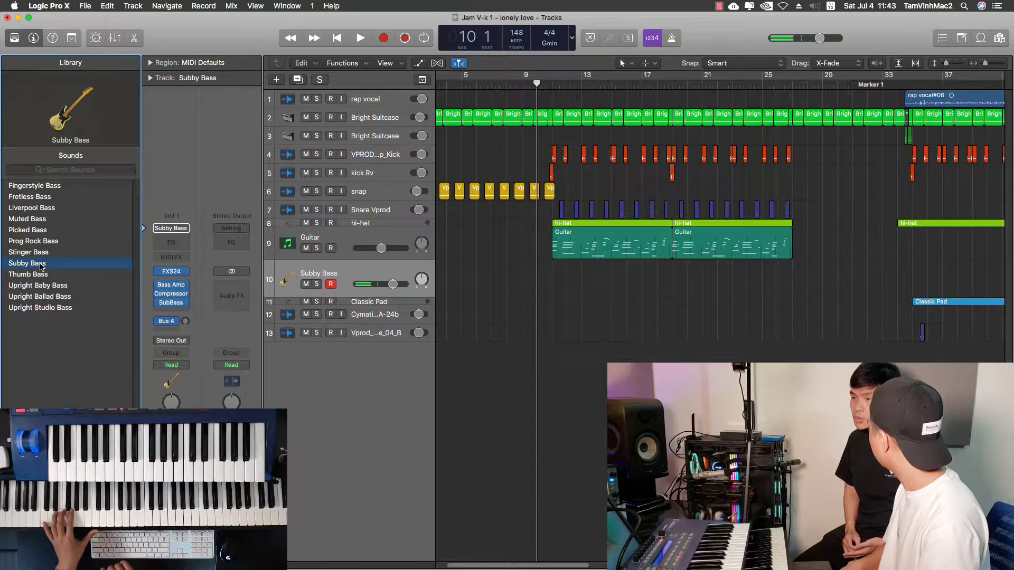
click(47, 242)
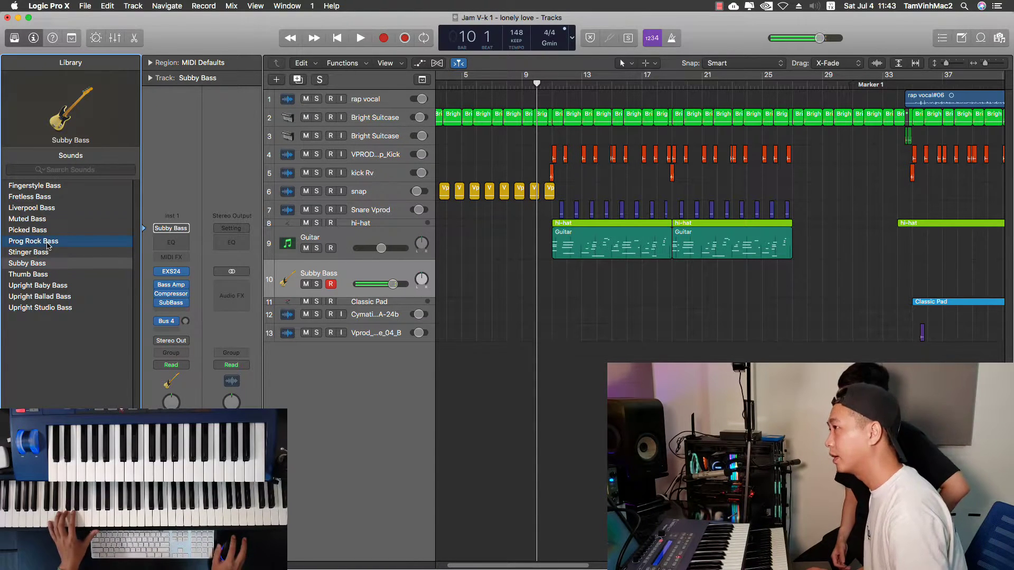
click(46, 187)
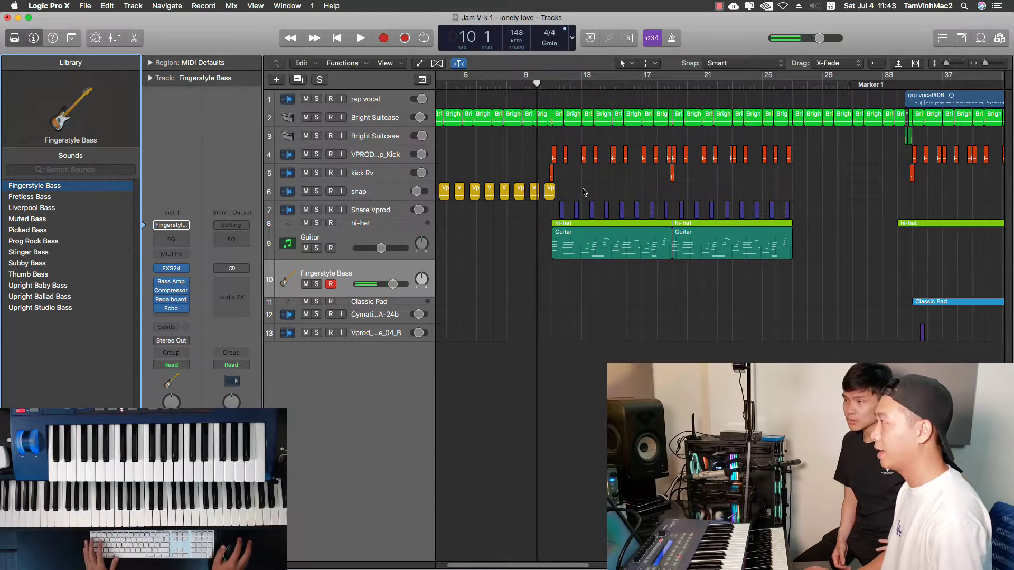
click(405, 264)
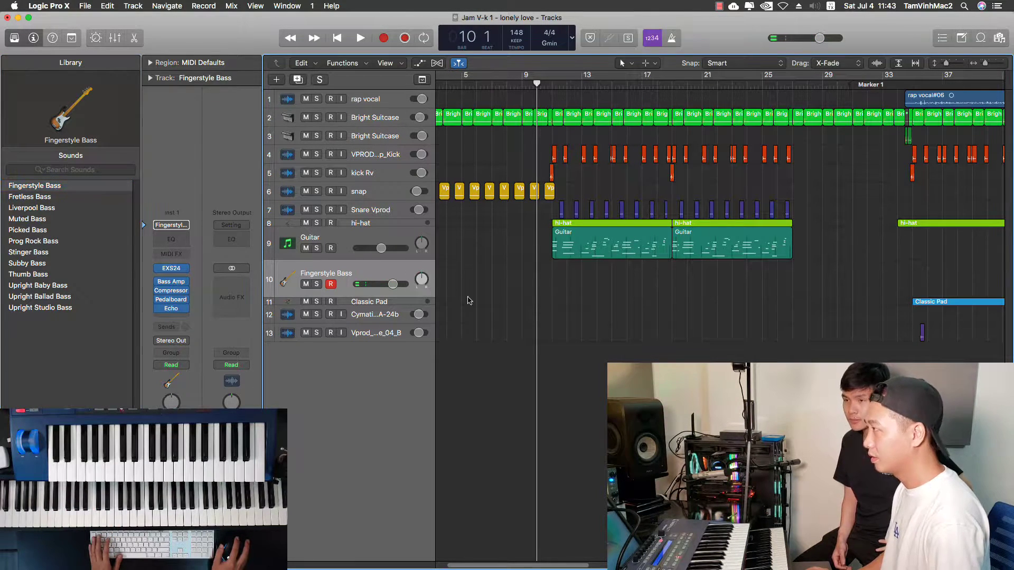
Record a bass take on the Fingerstyle Bass track from bar 11 to bar 19 and return the playhead to bar 10.
key(space)
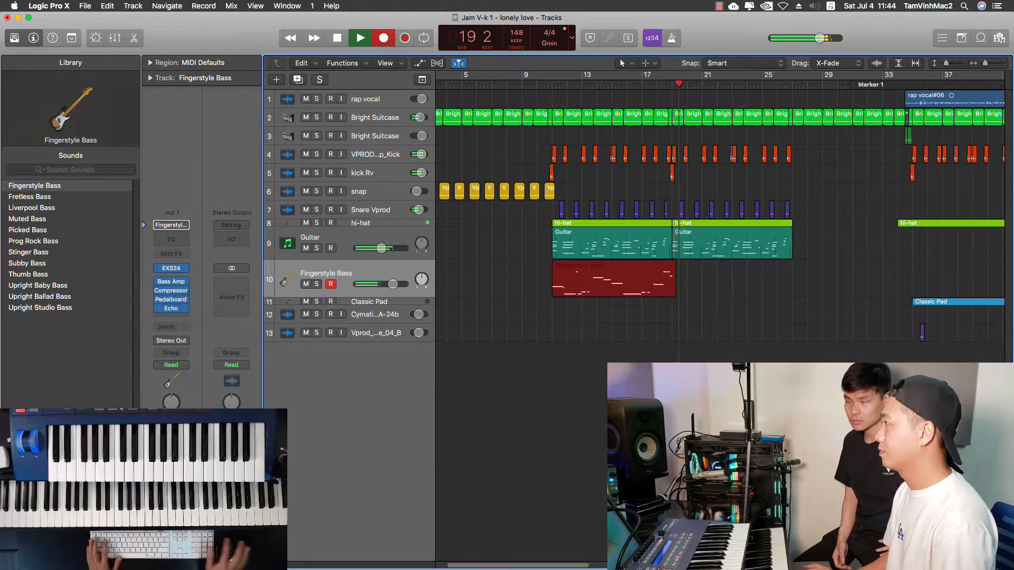
key(space)
click(537, 84)
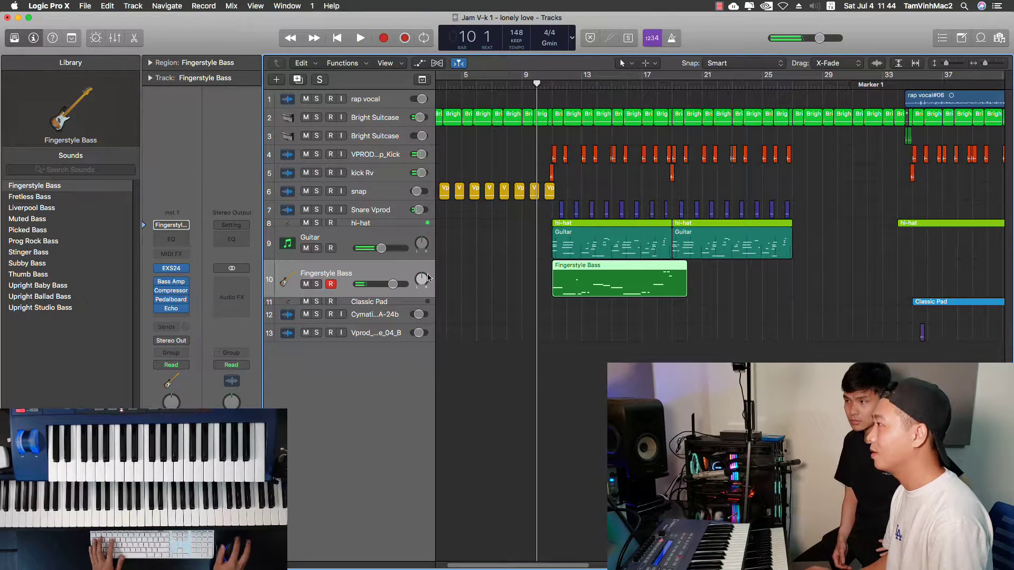
Solo the Fingerstyle Bass and Guitar tracks, play them together from bar 10 to bar 16 and clear the solo.
click(316, 283)
click(316, 248)
key(space)
click(539, 352)
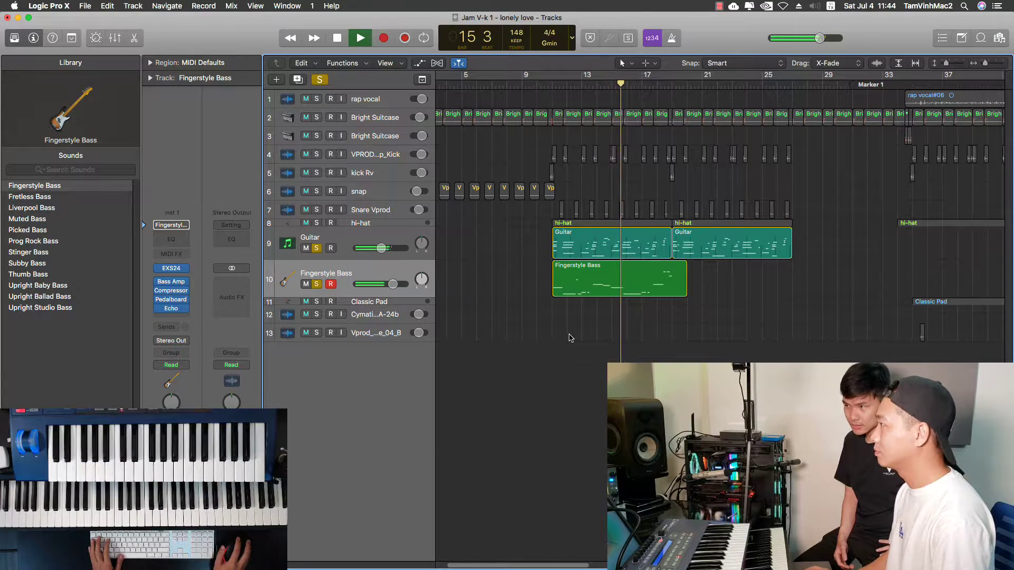
key(space)
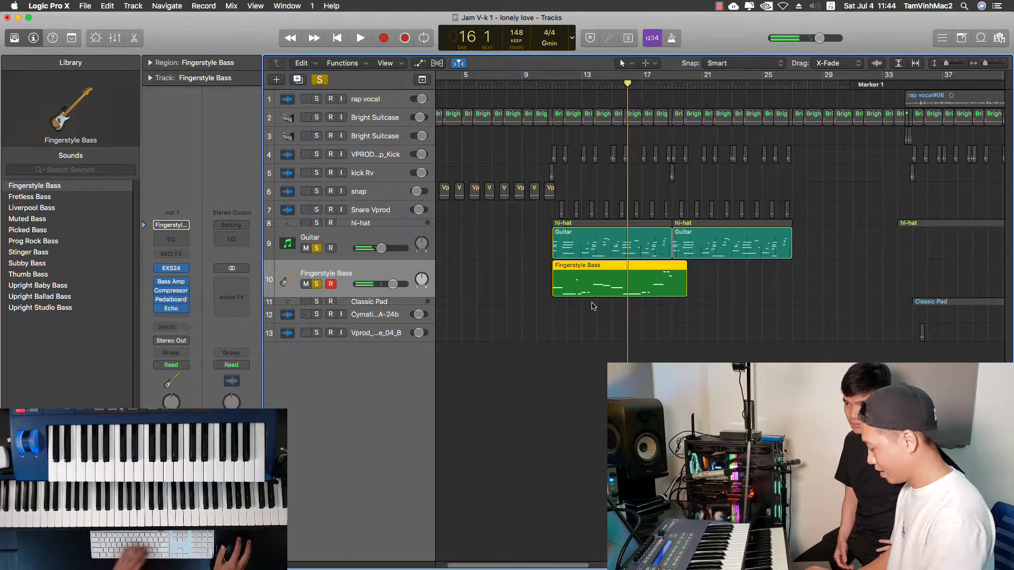
click(319, 79)
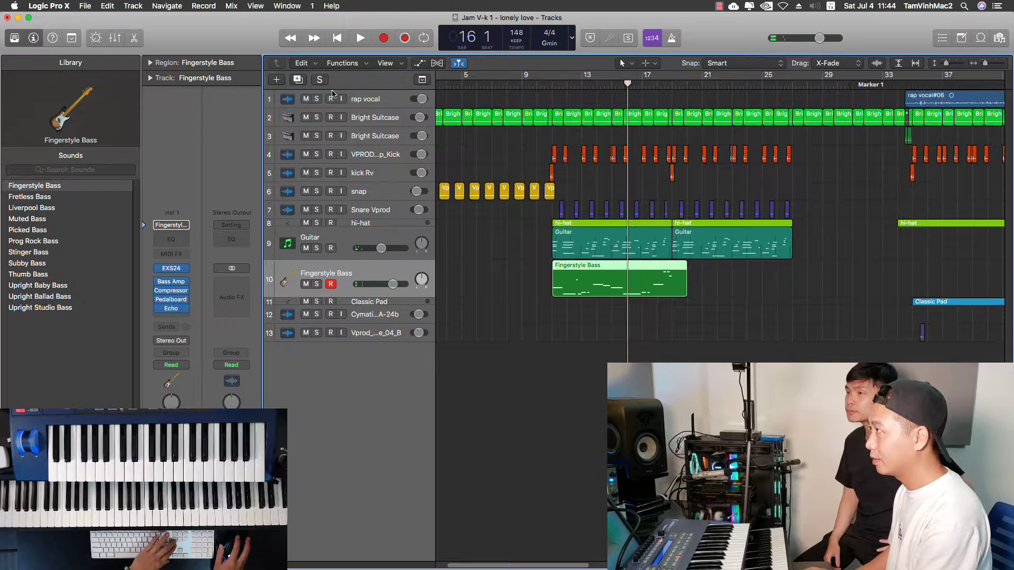
Lower the Guitar track's volume to about -8.8 dB and delete the recorded Fingerstyle Bass region.
click(508, 261)
drag(380, 248, 378, 248)
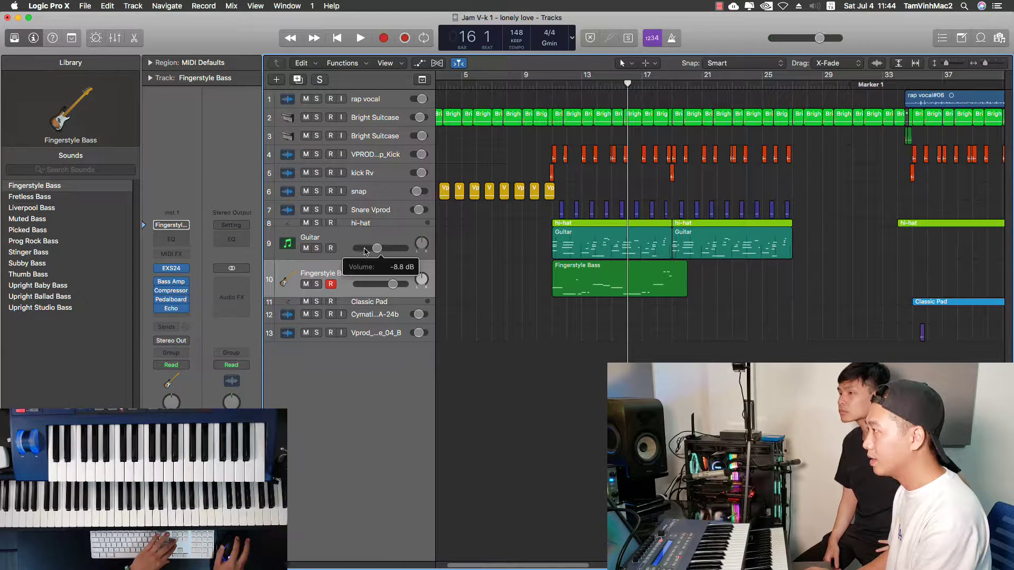
click(536, 90)
click(572, 280)
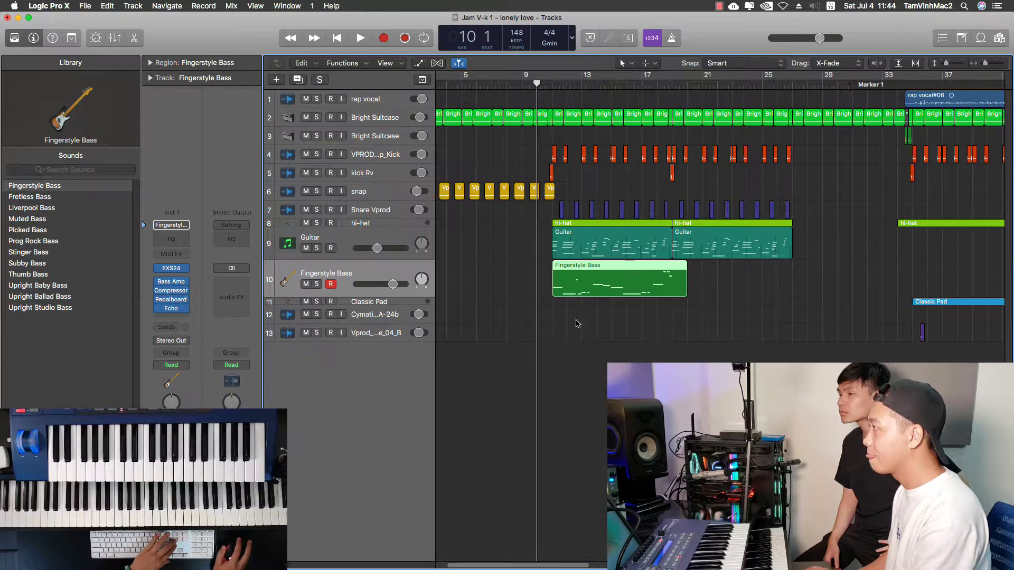
key(BackSpace)
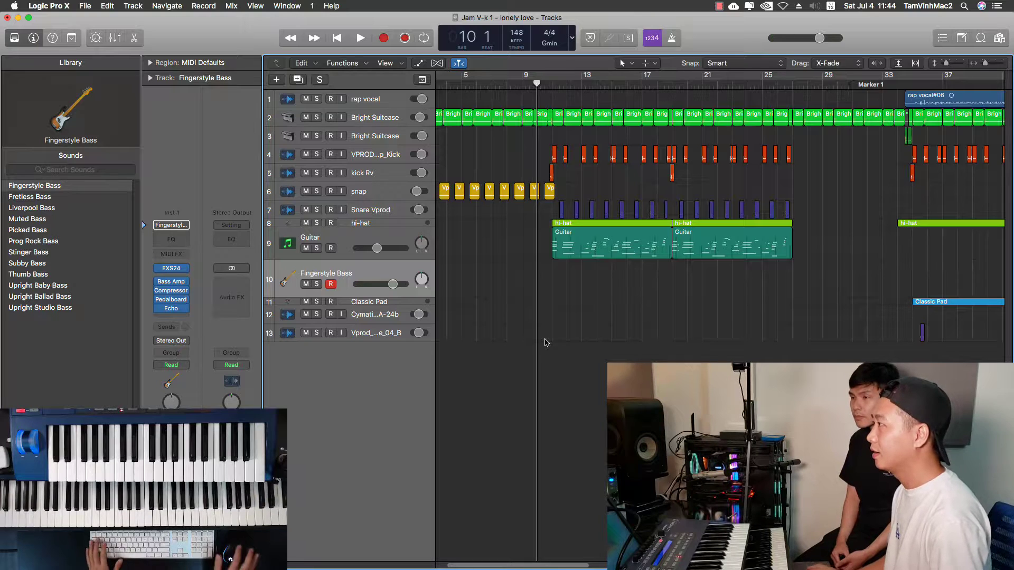
Record a new bass part on the Fingerstyle Bass track across bars 11 to 19, starting playback from beat 3 of bar 9.
drag(535, 85, 531, 111)
click(400, 224)
drag(402, 258, 403, 256)
click(407, 268)
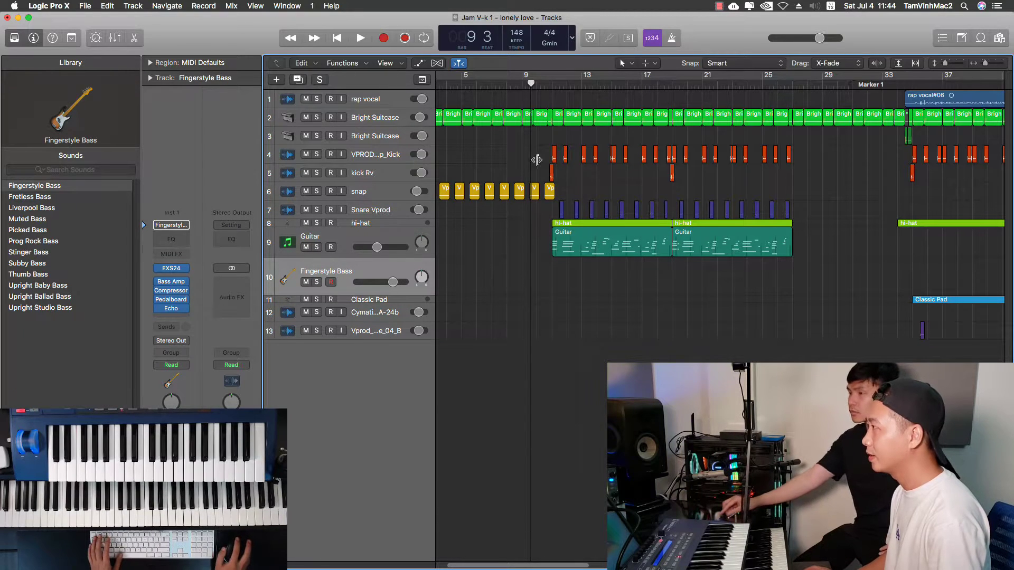
key(r)
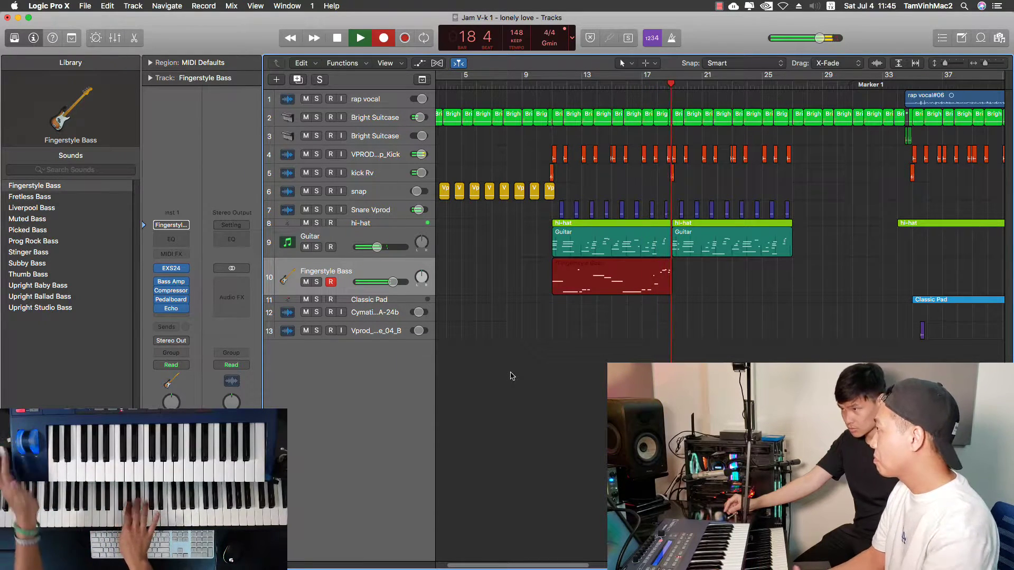
key(space)
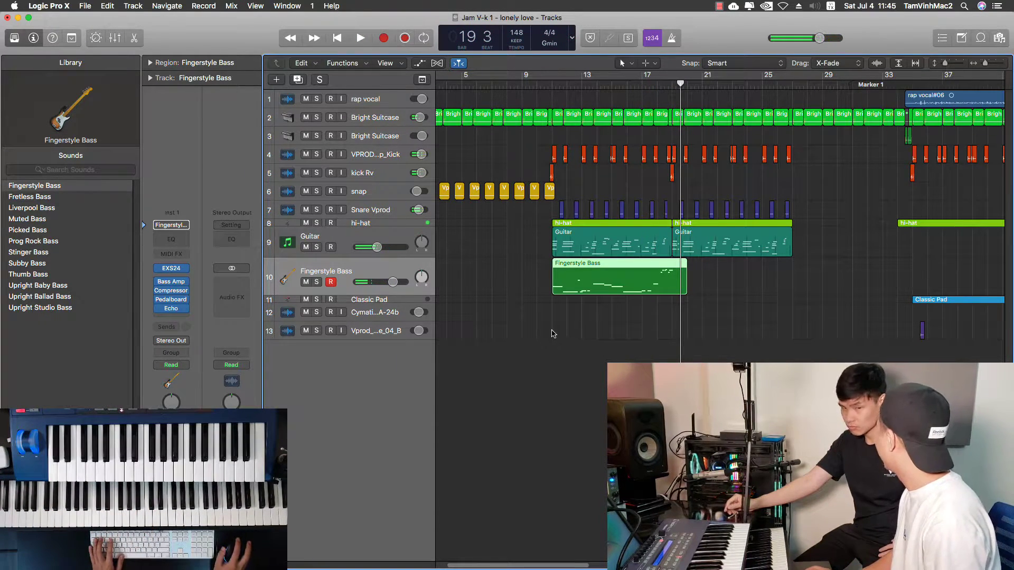
Check the new Fingerstyle Bass region's notes in the Piano Roll by playing it from bar 11, and close the editor.
click(549, 85)
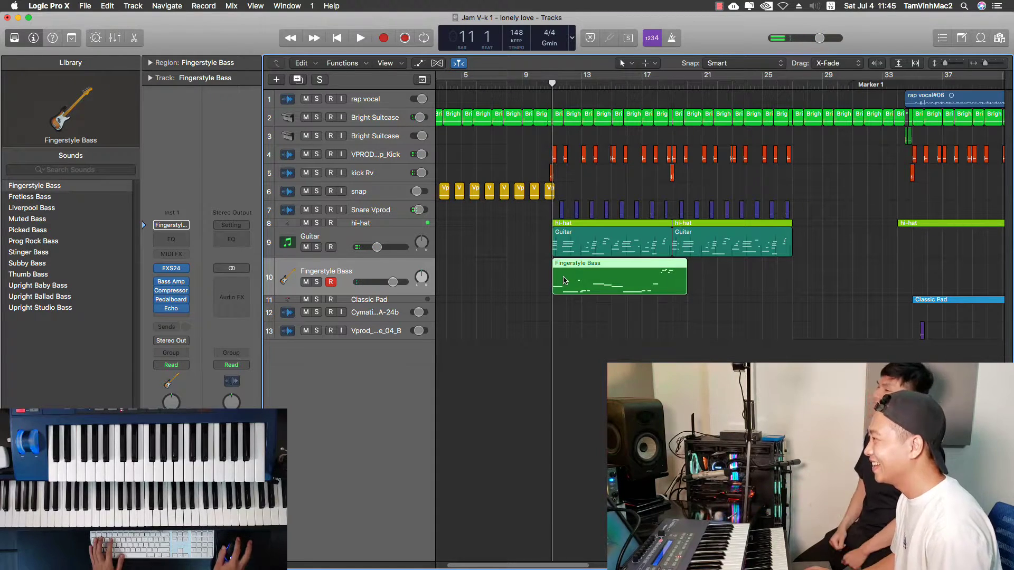
key(super+4)
key(space)
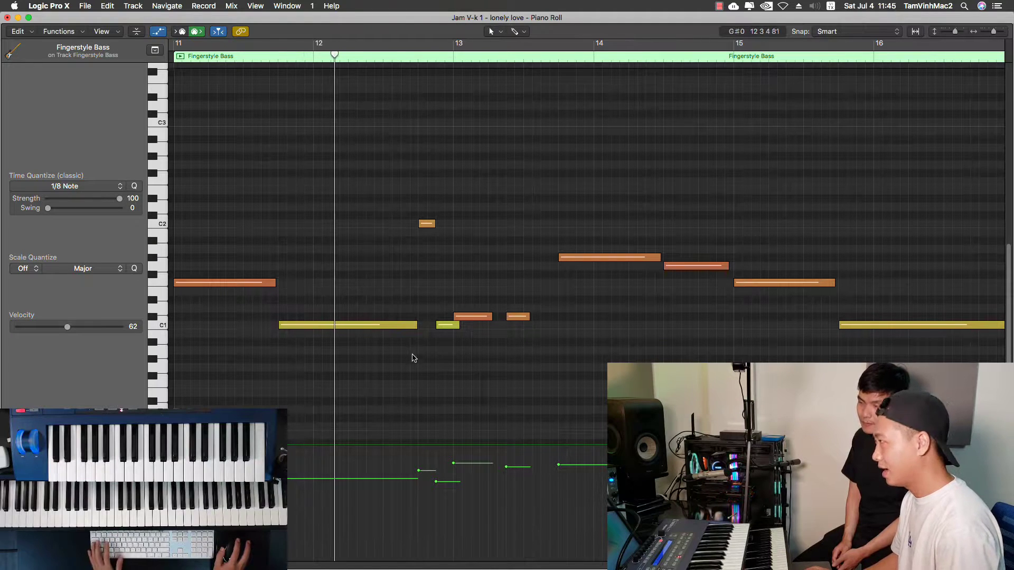
key(super+Left)
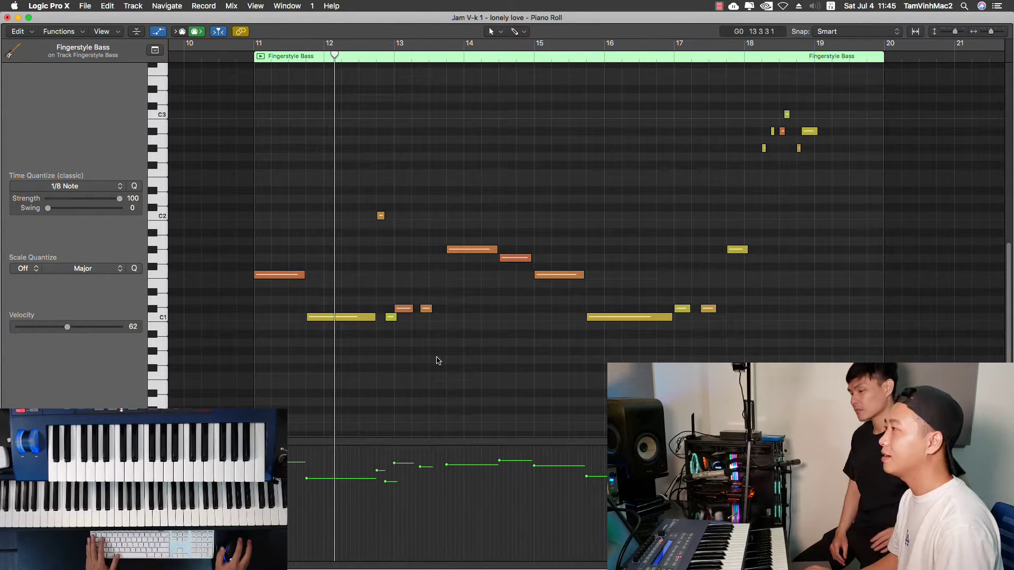
click(254, 46)
key(space)
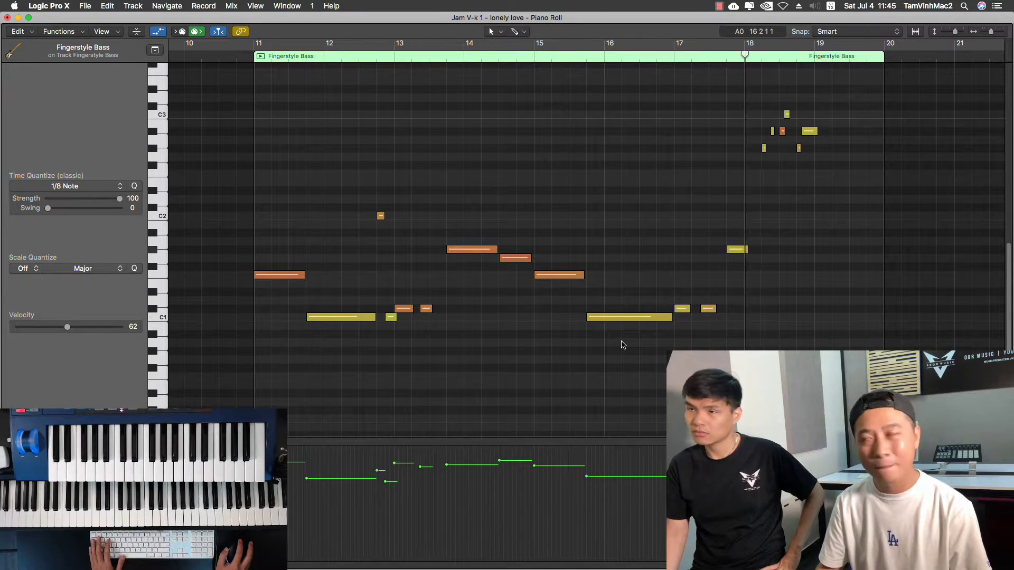
key(space)
click(7, 17)
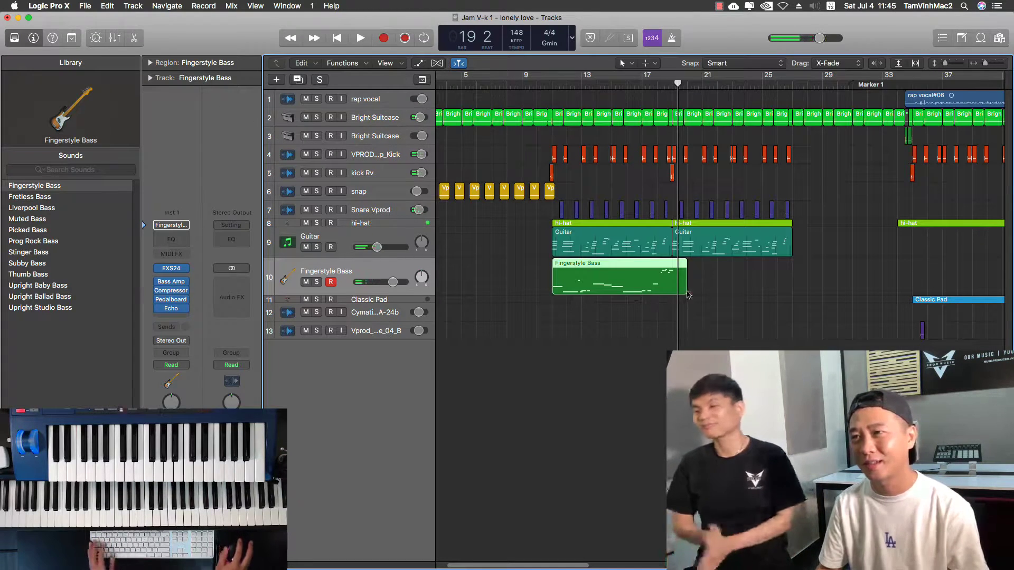
Shorten the Fingerstyle Bass region to end at bar 19 and copy it directly after the original, beneath the second Guitar region.
drag(687, 295, 672, 295)
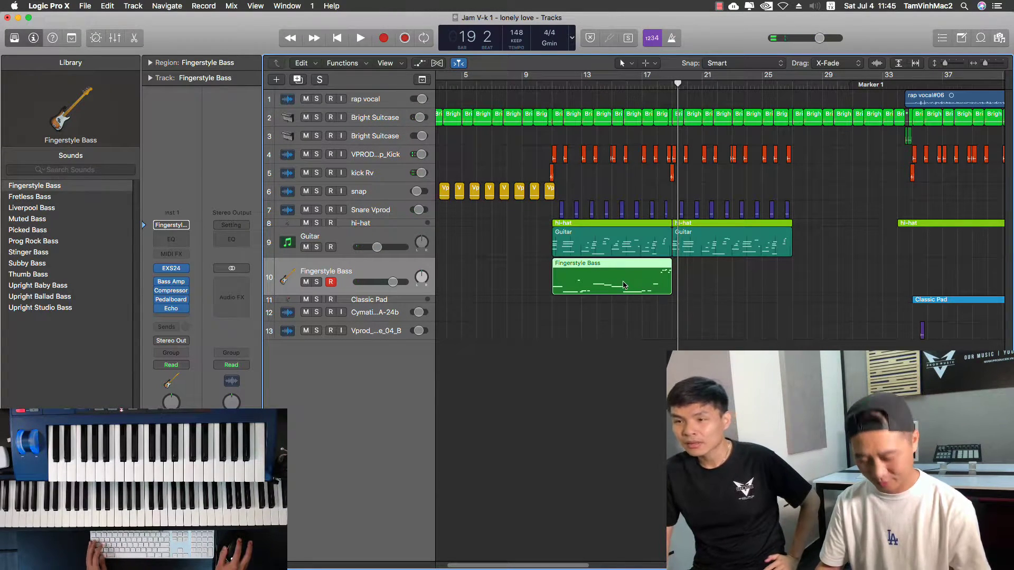
click(622, 317)
click(614, 286)
drag(612, 287, 734, 289)
click(639, 335)
Play the change into the copied bass region from beat 3 of bar 18 and examine its ending near bar 27 close up.
click(660, 85)
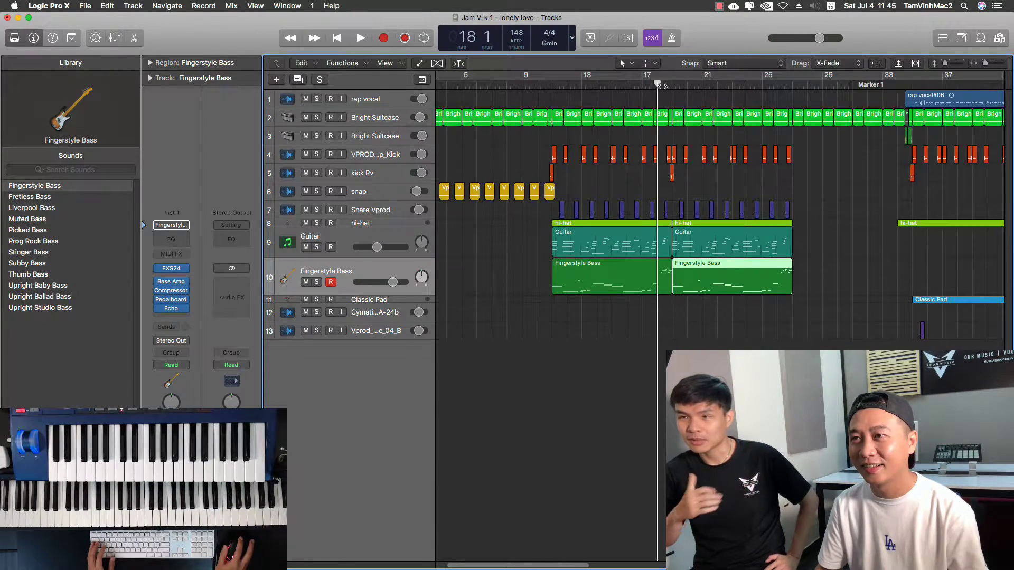
click(663, 293)
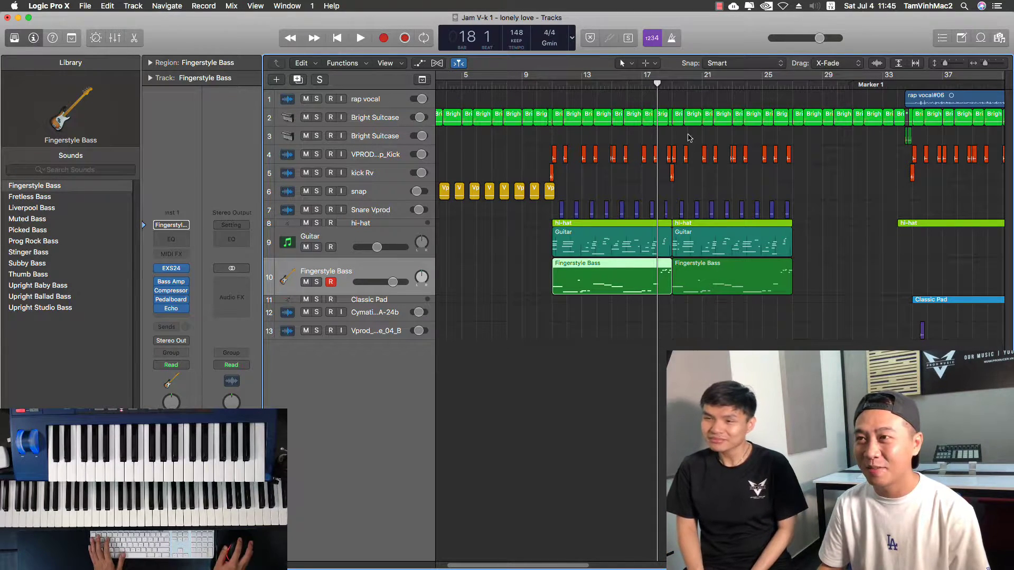
drag(658, 84, 664, 85)
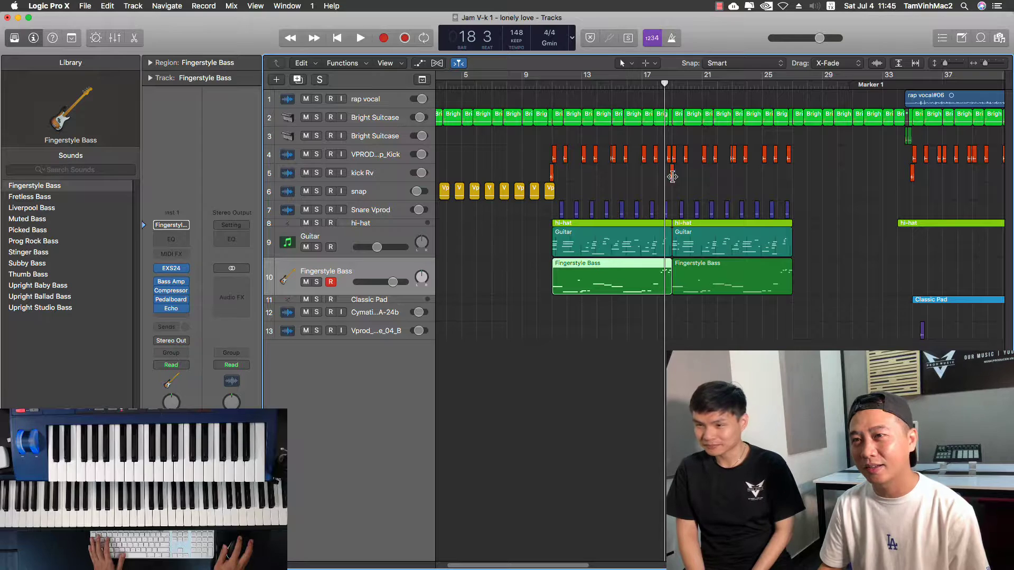
key(space)
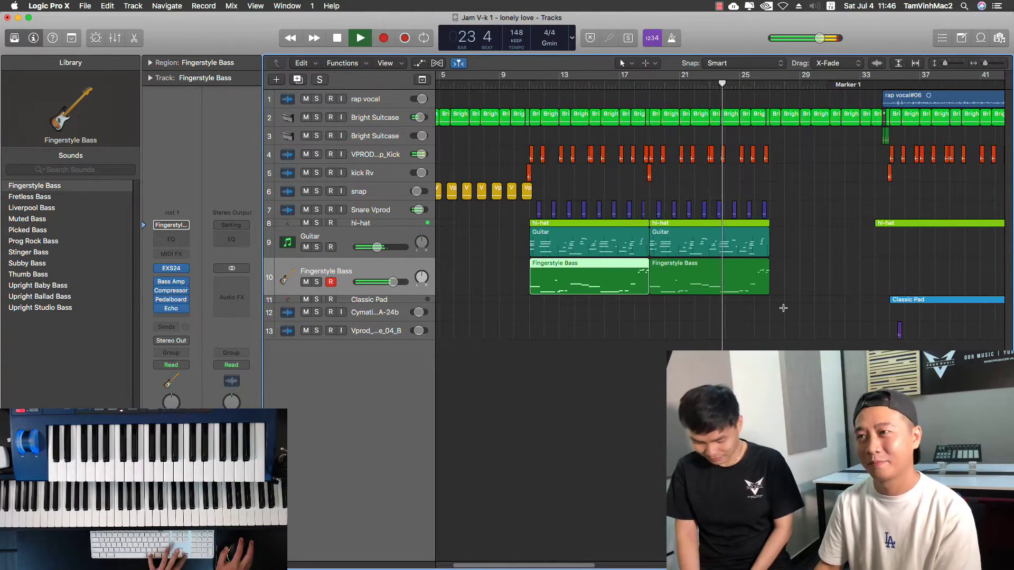
key(super+Right)
key(super+Right)
key(super+Right)
key(super+Left)
key(super+Left)
key(super+Left)
key(super+Left)
key(super+Right)
key(super+Right)
key(super+Right)
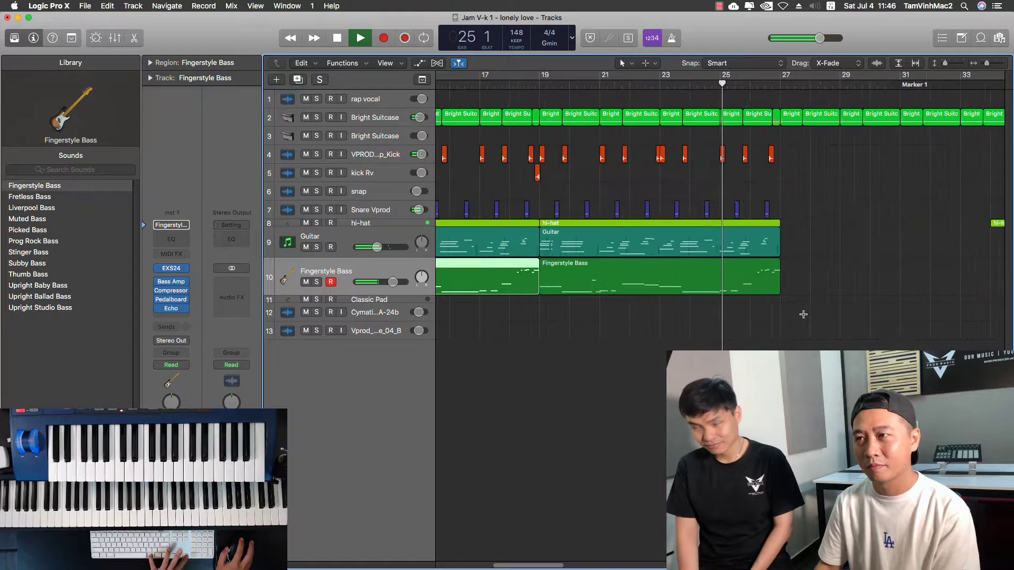
key(super+Right)
key(super+Right)
key(super+Right)
key(super+Left)
key(super+Left)
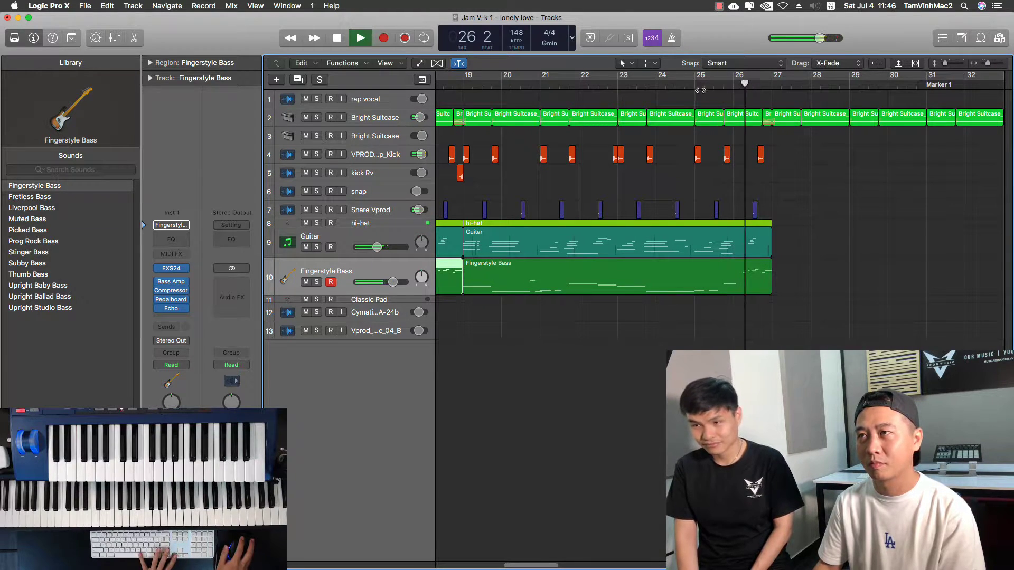
key(space)
Trim the second Fingerstyle Bass region to end at bar 26, rehearse from bar 25 and record a new bass ending from bar 26.
click(766, 287)
drag(766, 287, 732, 291)
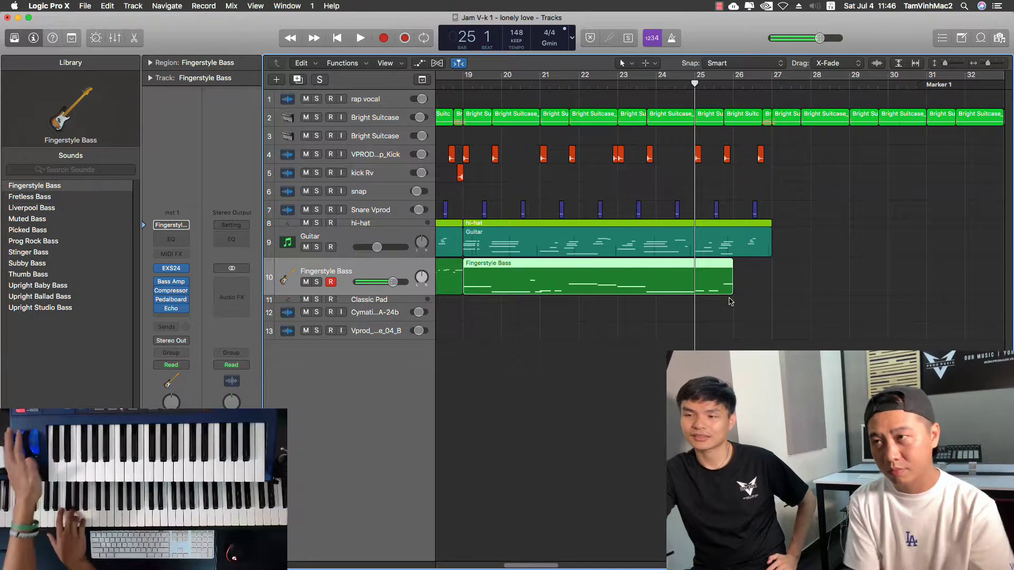
key(space)
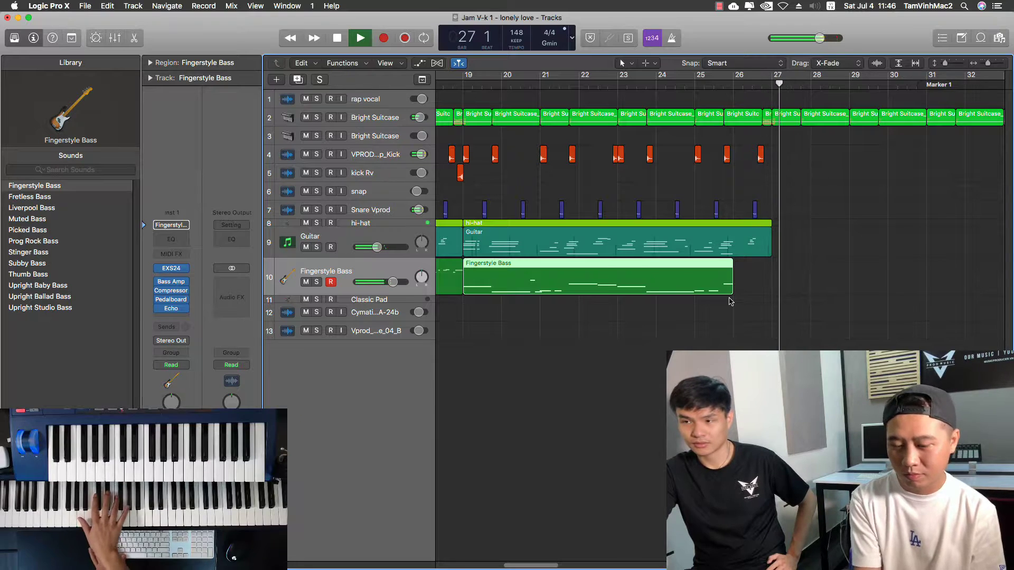
key(space)
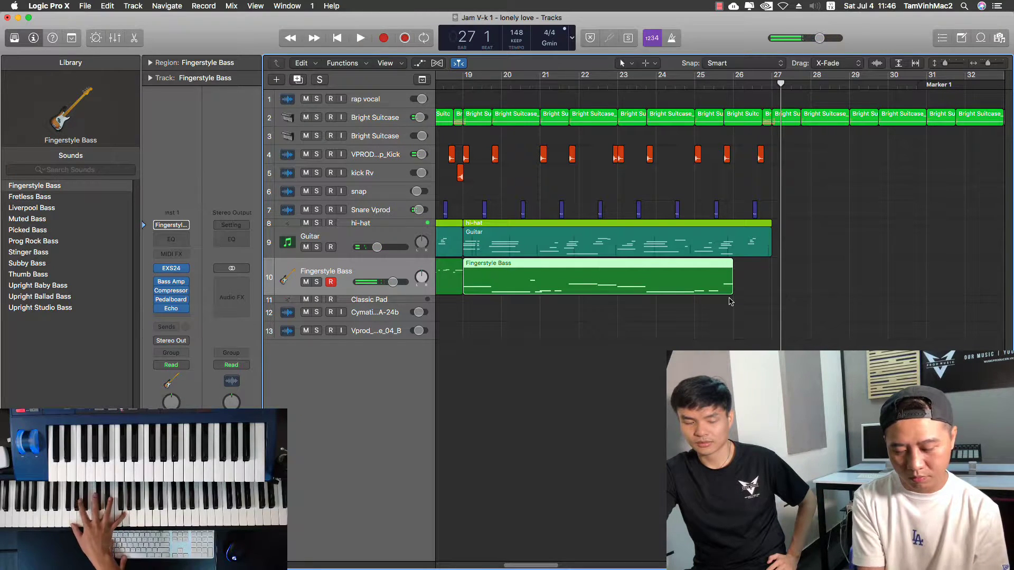
key(r)
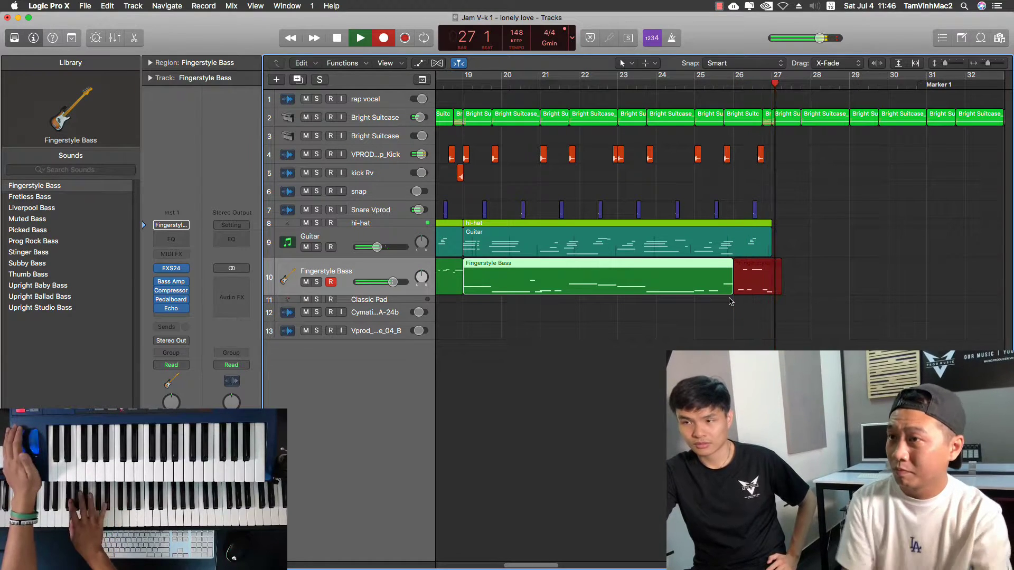
key(space)
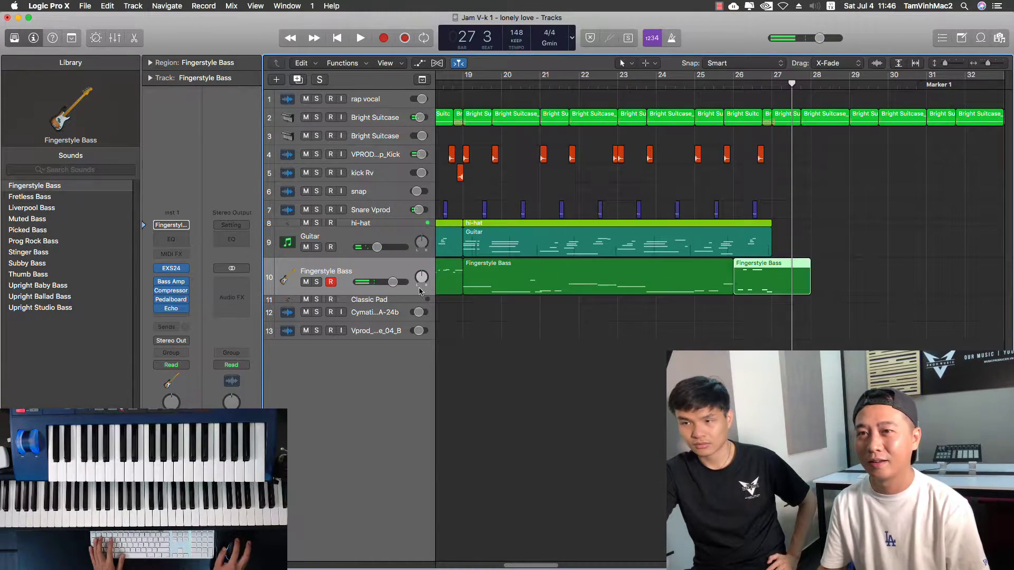
Play the new bass ending with the Fingerstyle Bass track soloed, shorten its region to one bar and turn the solo off.
key(ctrl+s)
key(space)
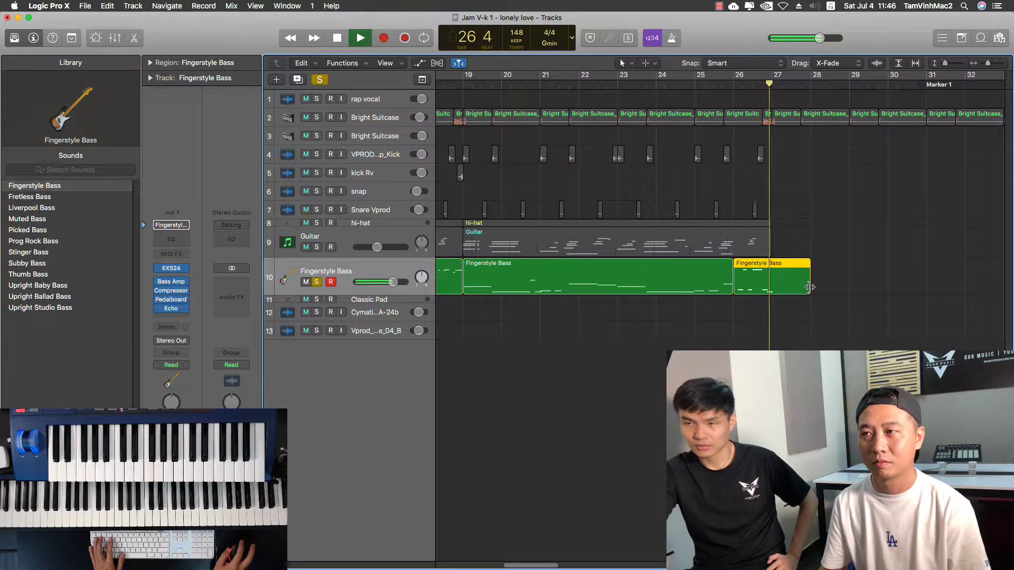
key(space)
drag(809, 287, 771, 288)
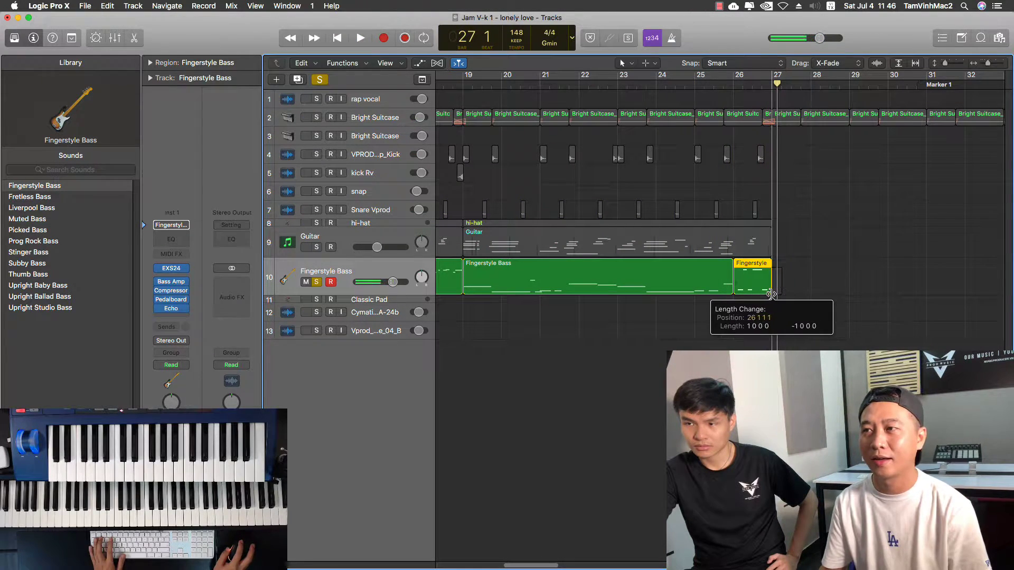
click(317, 283)
Show the whole arrangement and reduce the Fingerstyle Bass track's height.
key(super+Left)
key(super+Left)
key(super+Left)
key(super+Left)
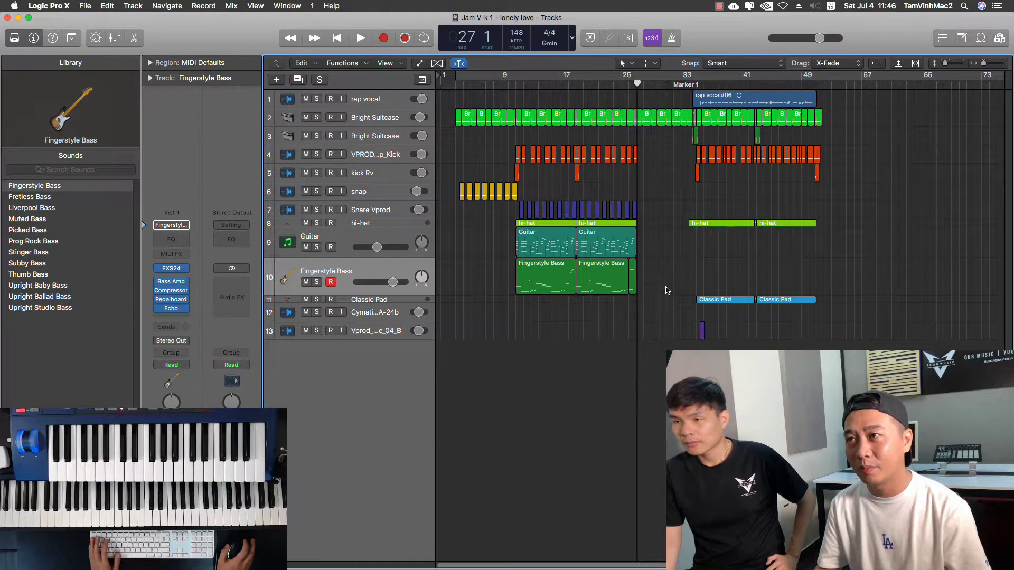
drag(413, 294, 418, 279)
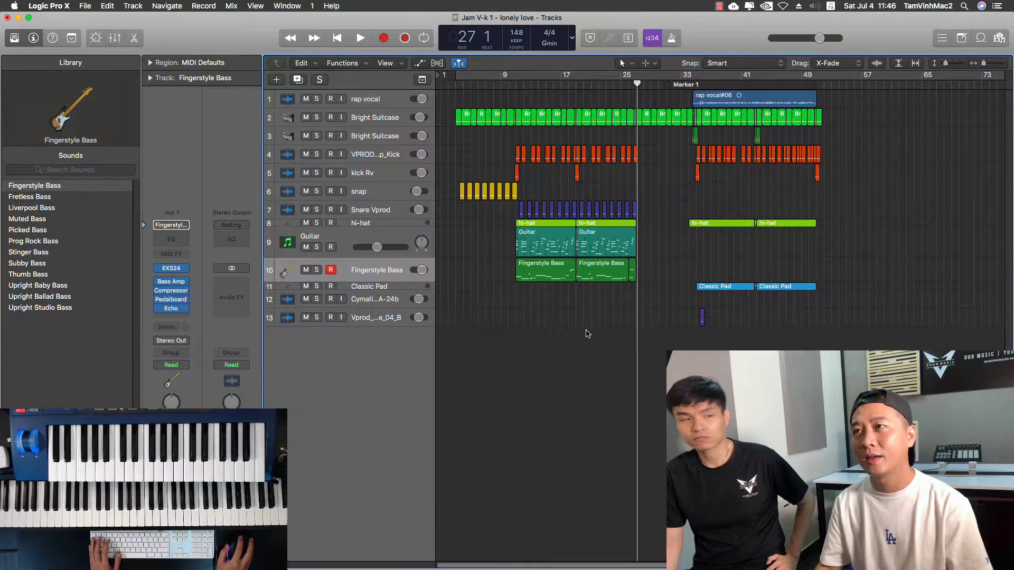
Select the rap vocal#06 region, place the playhead at bar 35, and solo and enlarge the rap vocal track.
click(716, 100)
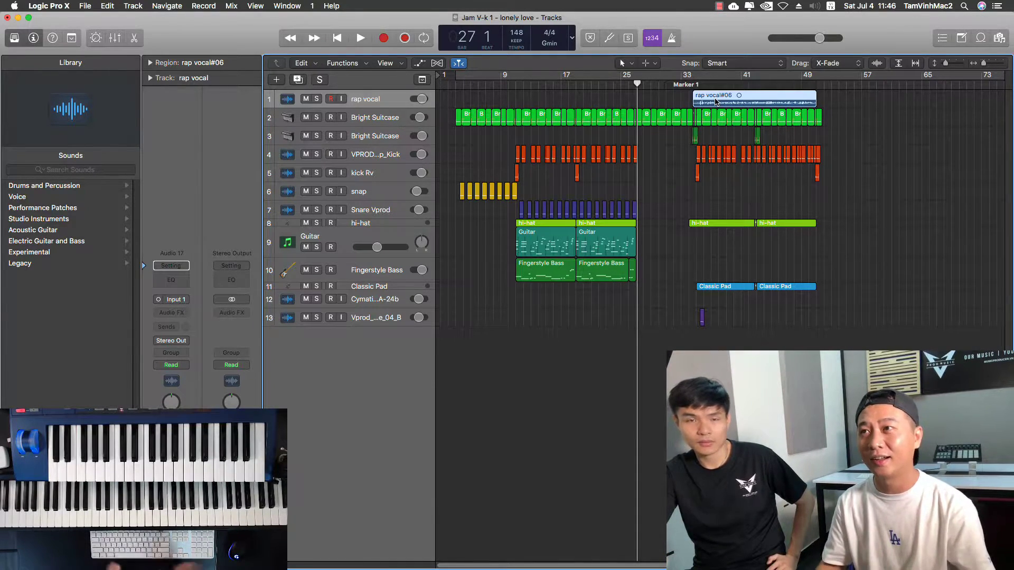
click(695, 84)
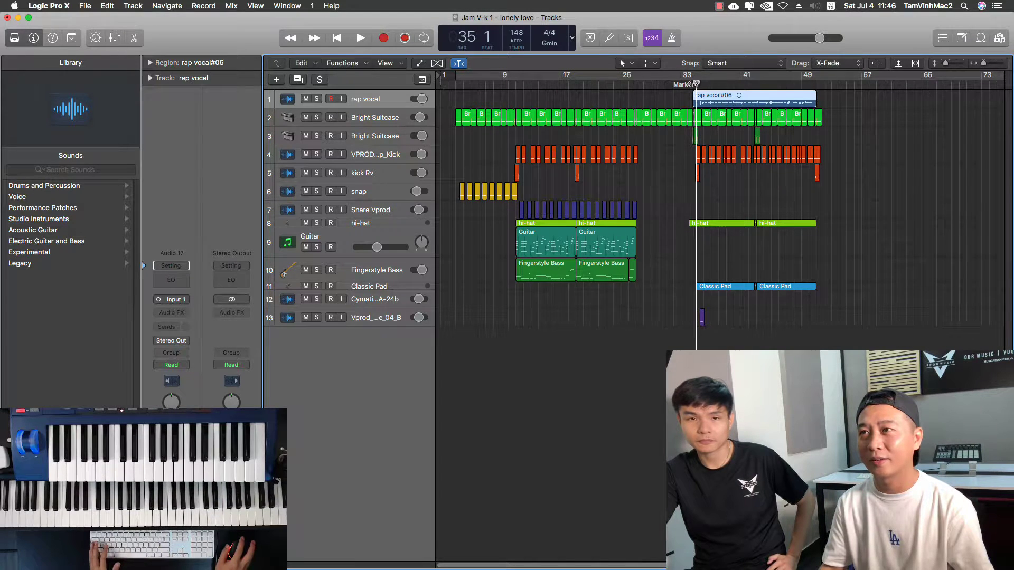
click(317, 104)
drag(349, 108, 357, 176)
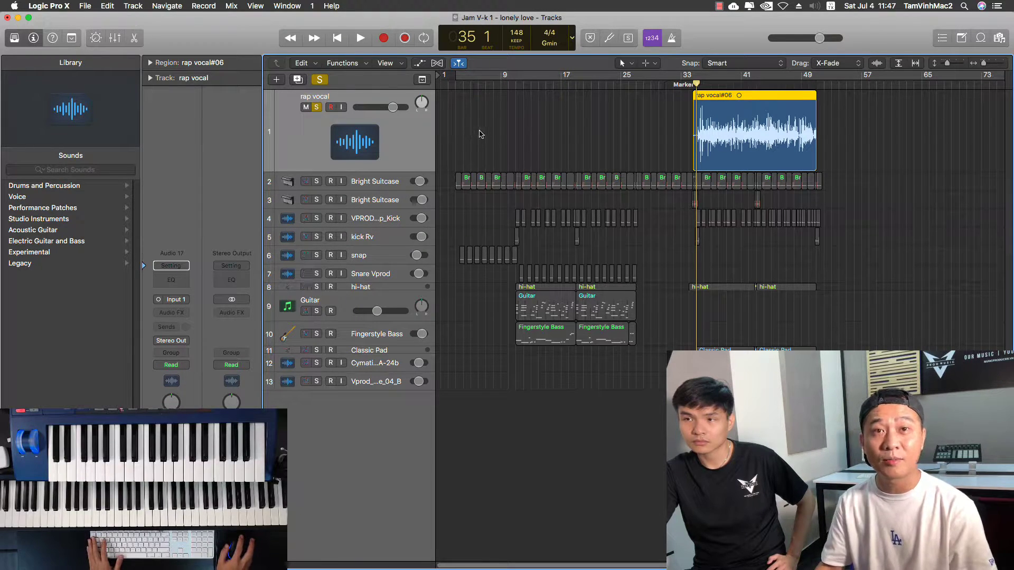
Play the soloed rap vocal from bar 36 for a few bars.
click(703, 84)
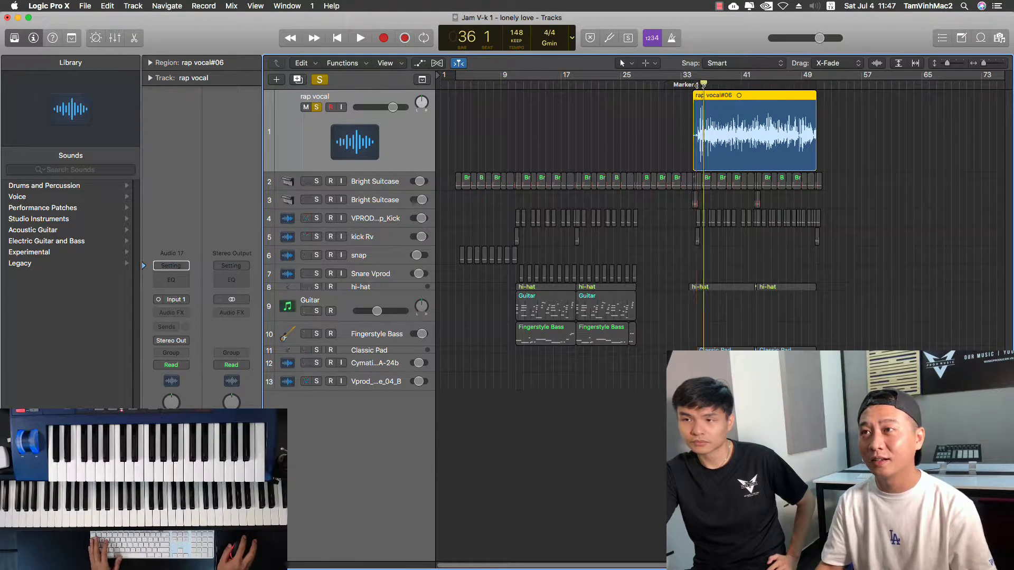
key(space)
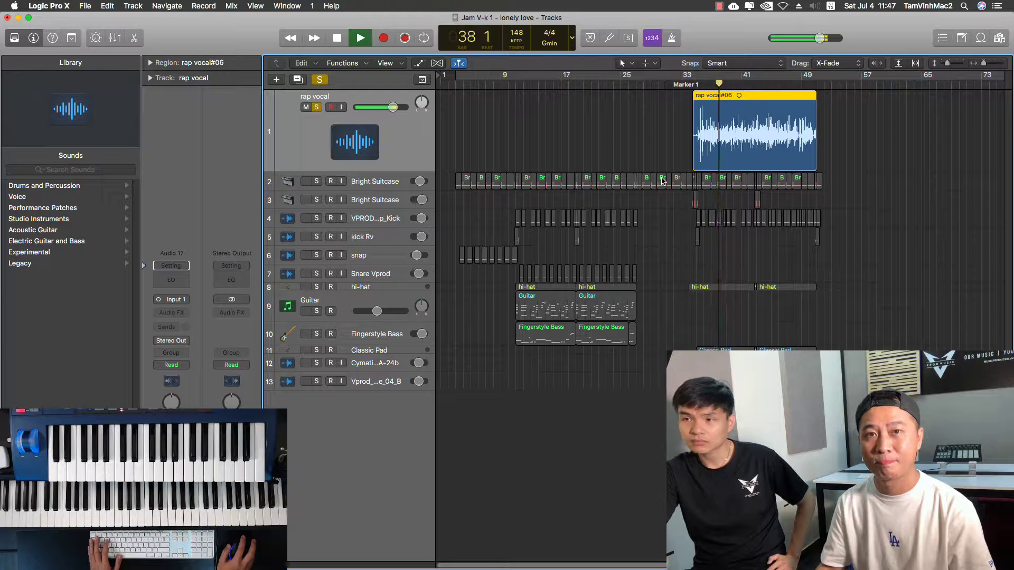
key(space)
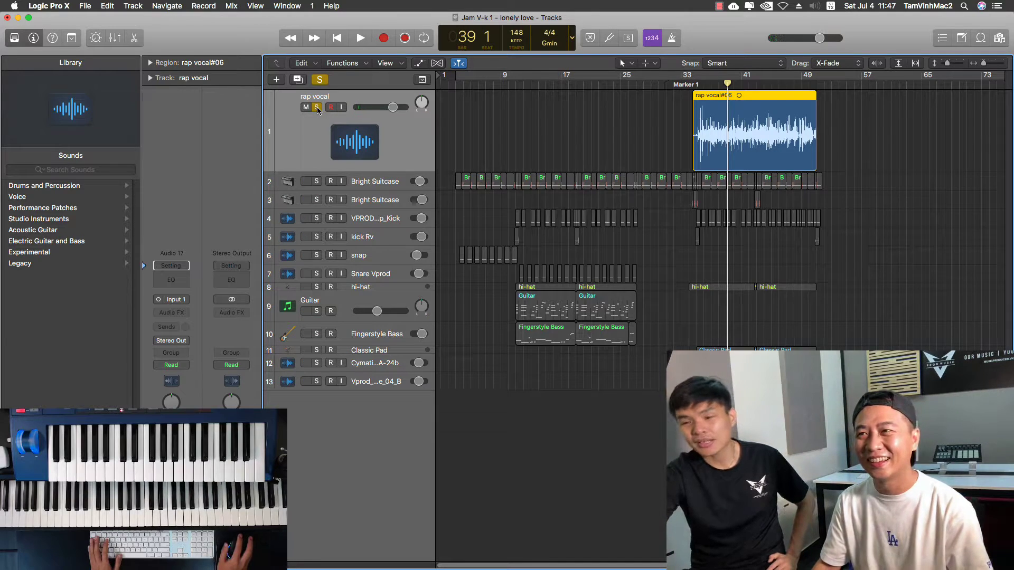
Turn off the rap vocal's solo, reduce its track height and place the playhead at bar 10.
key(s)
drag(400, 171, 404, 109)
click(518, 384)
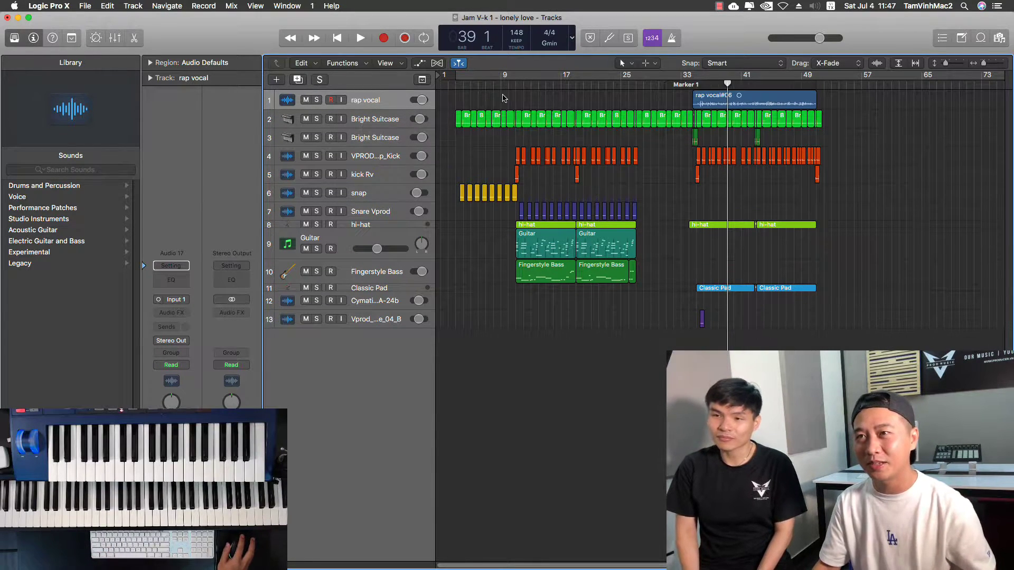
click(506, 85)
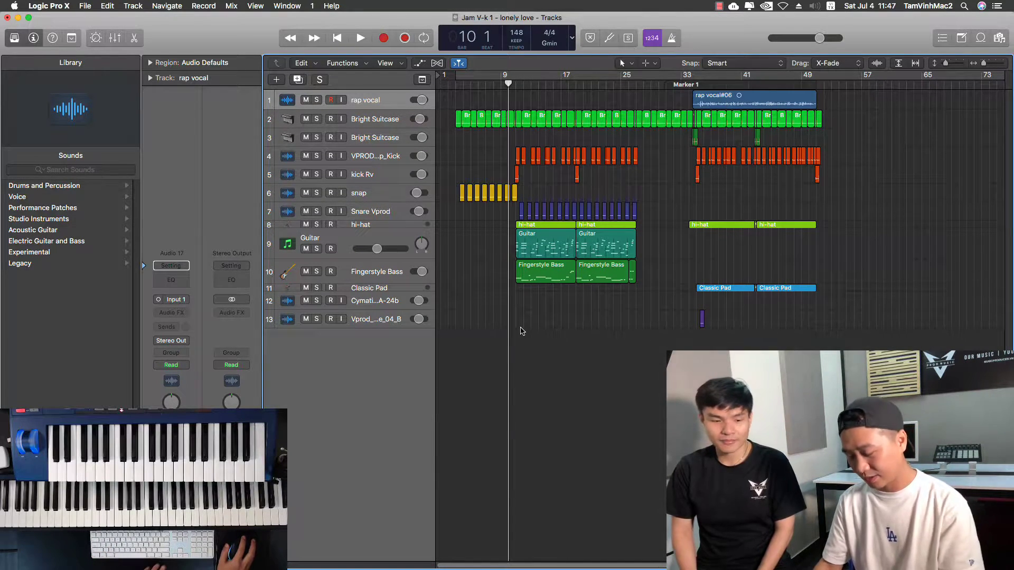
key(super+Left)
key(super+Up)
key(super+Up)
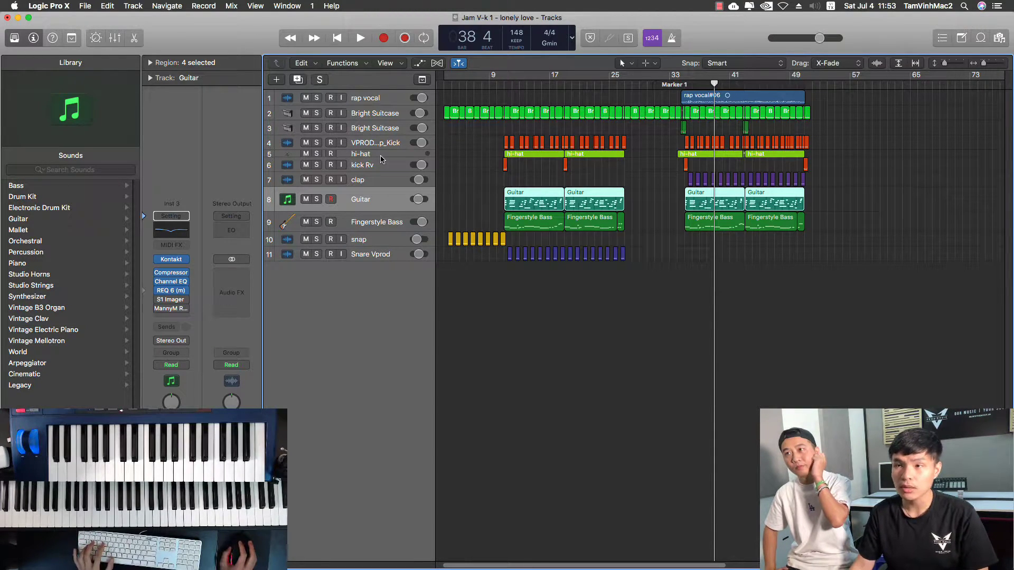
Select the rap vocal track and open its REQ 6 equalizer.
click(380, 100)
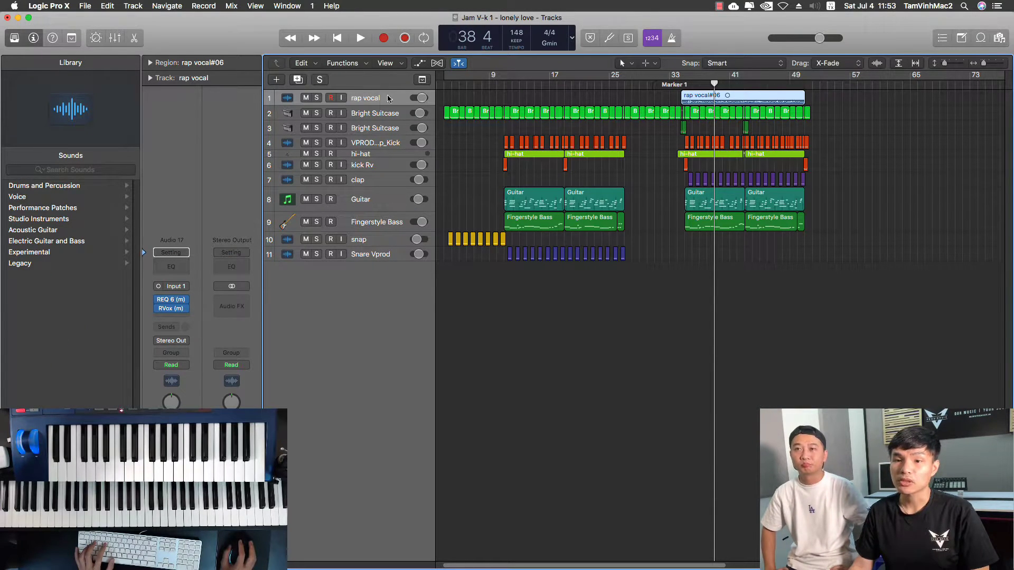
click(172, 306)
click(167, 302)
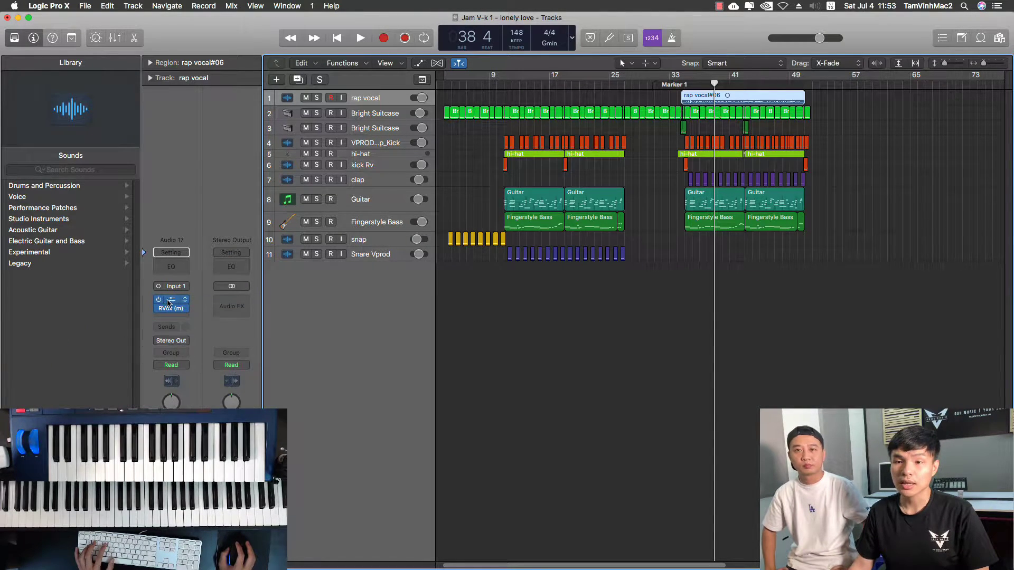
click(169, 301)
drag(716, 85, 729, 109)
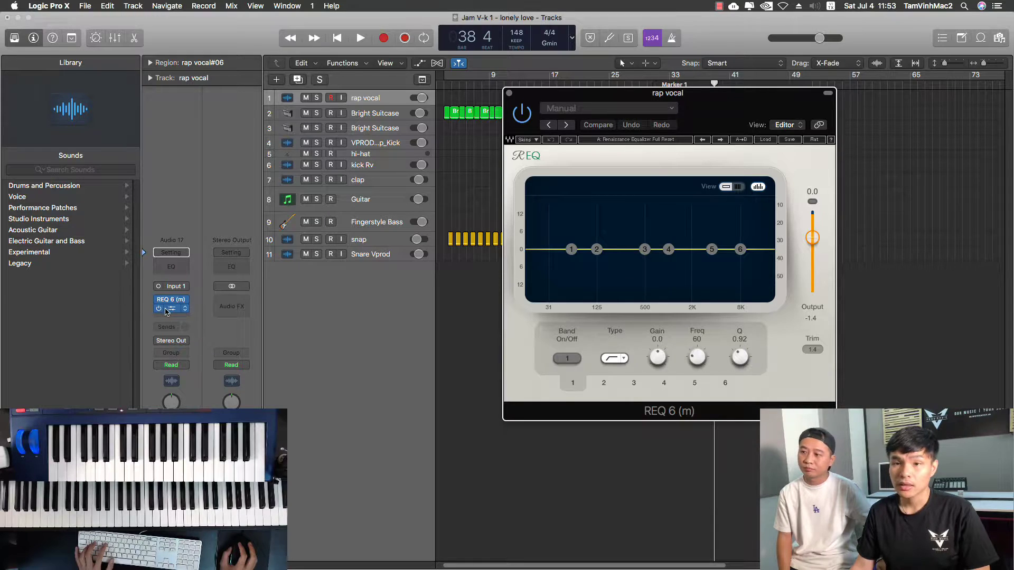
Open the rap vocal's RVox compressor, switch its skin to Legacy and close its window.
click(171, 309)
drag(435, 106, 435, 133)
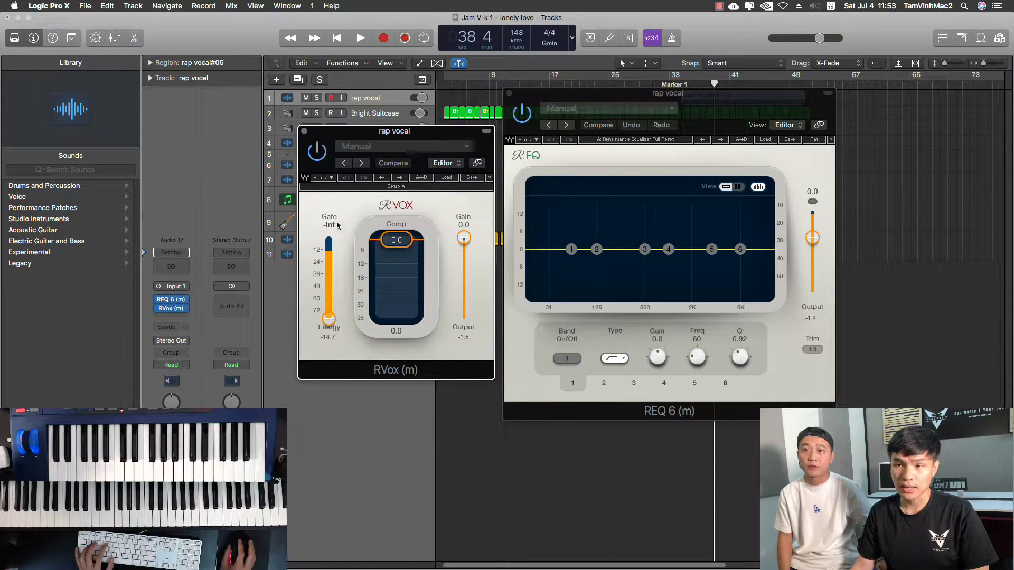
click(330, 178)
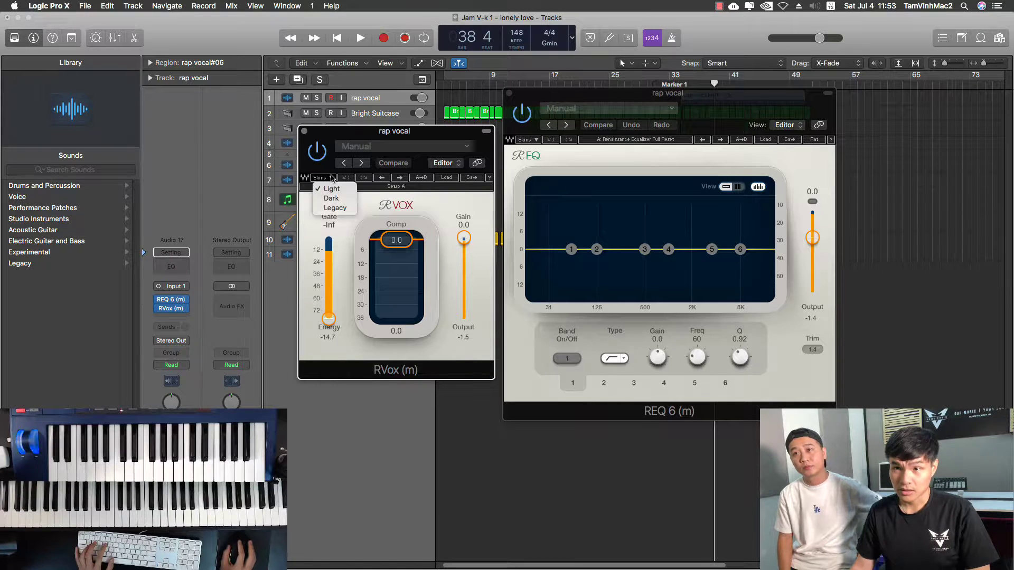
click(335, 207)
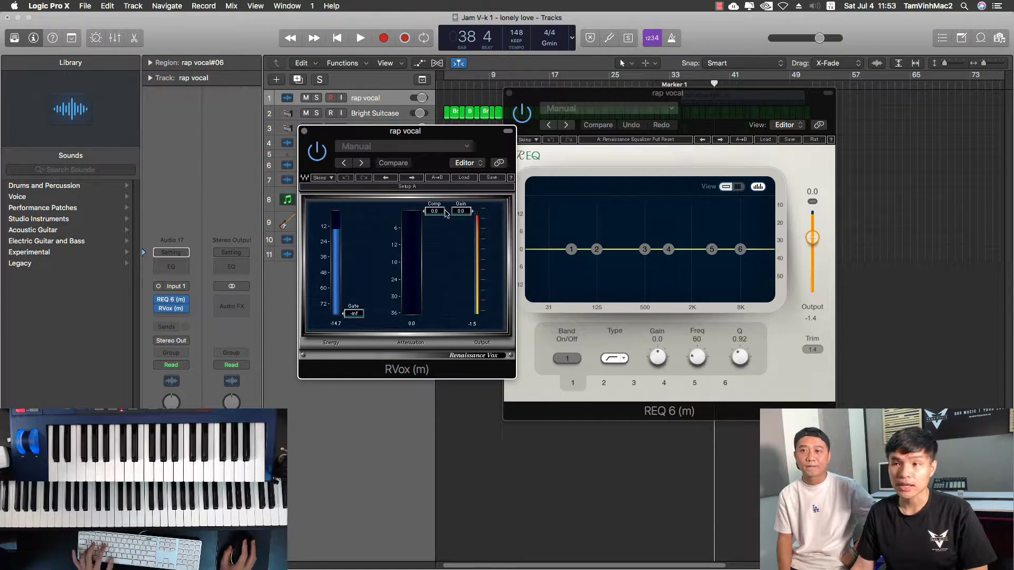
click(304, 131)
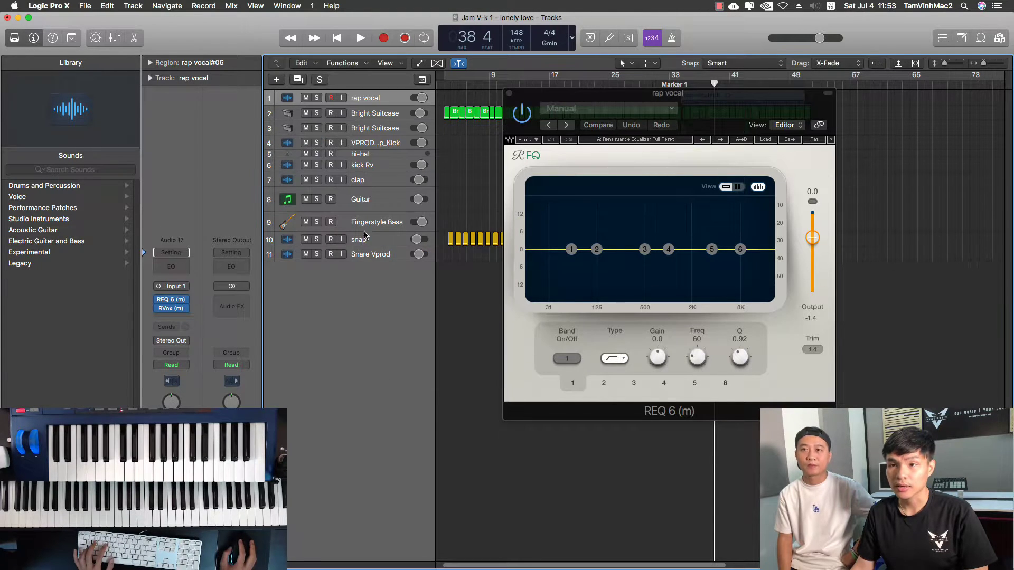
Examine the S1 Imager on the Guitar track and close its window.
click(382, 242)
click(376, 222)
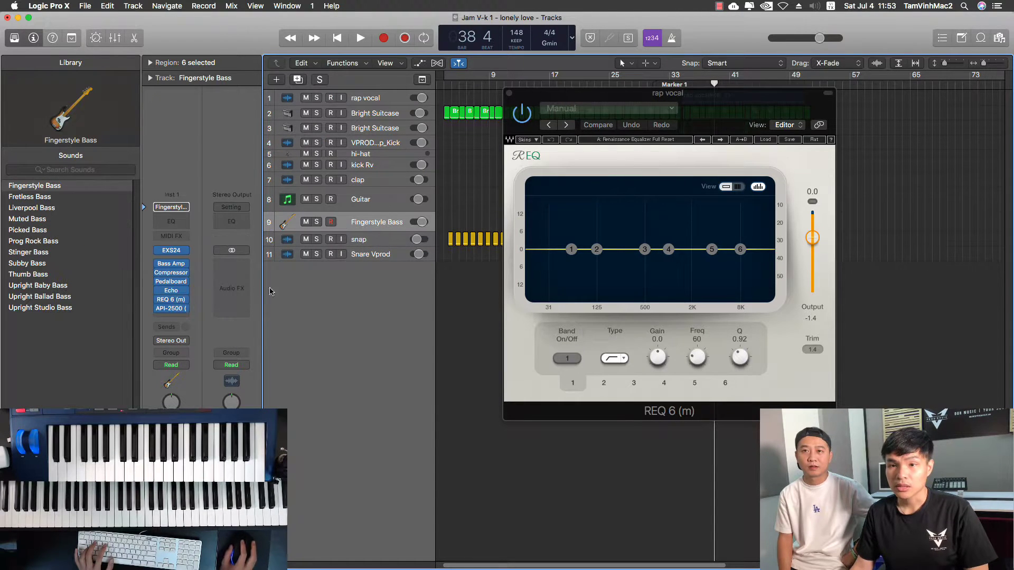
click(374, 240)
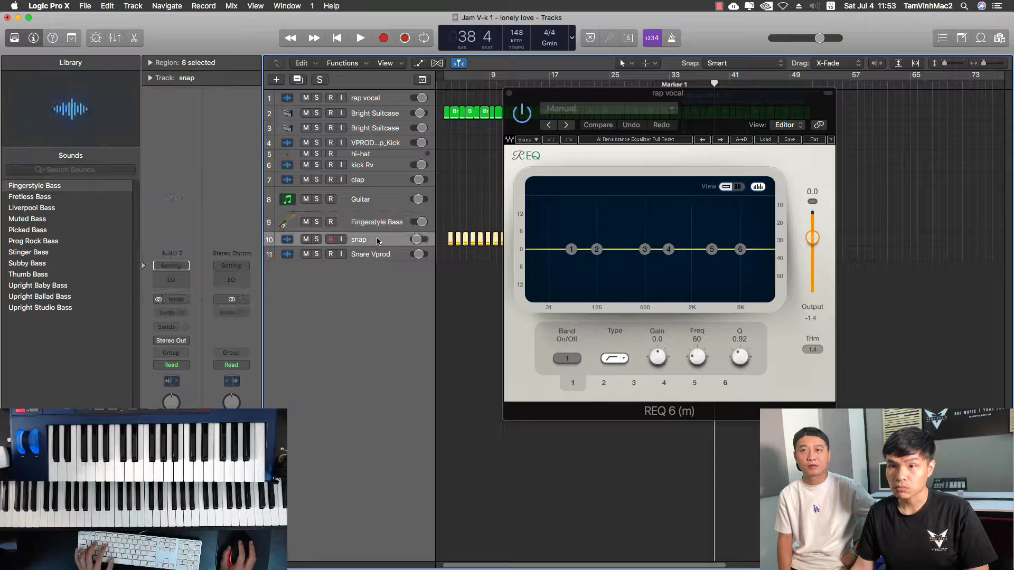
click(370, 201)
click(171, 301)
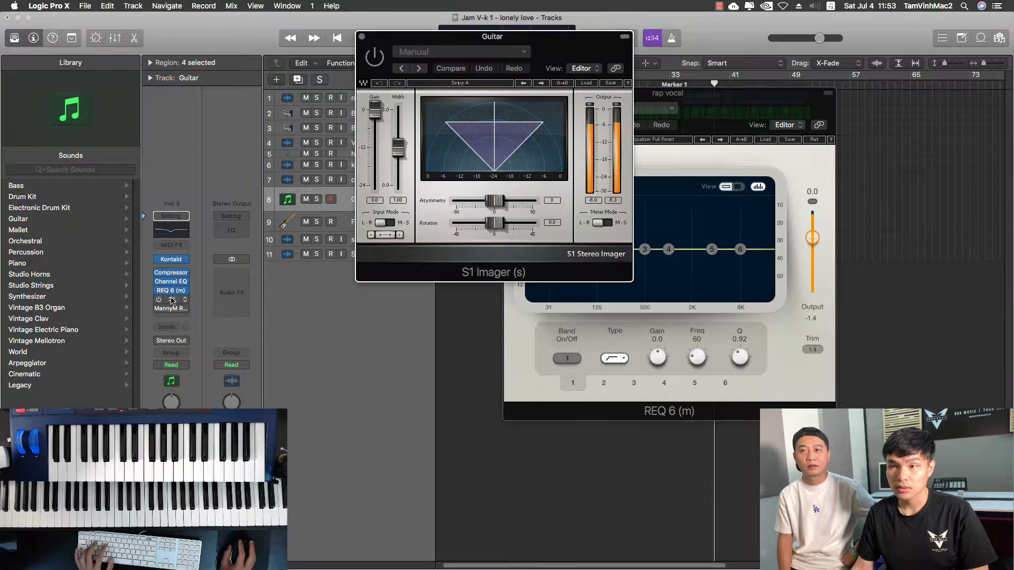
drag(555, 47, 532, 86)
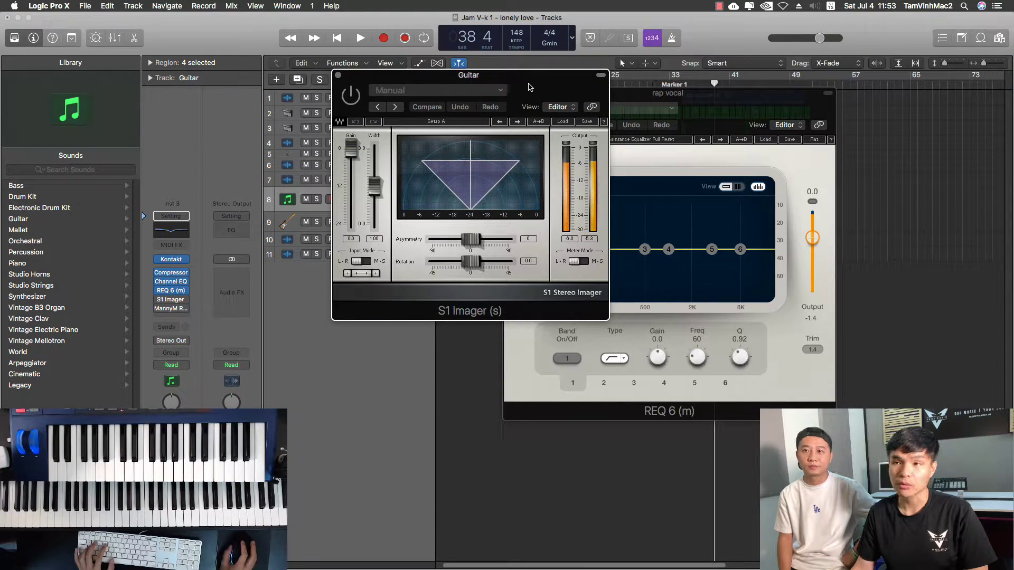
click(173, 309)
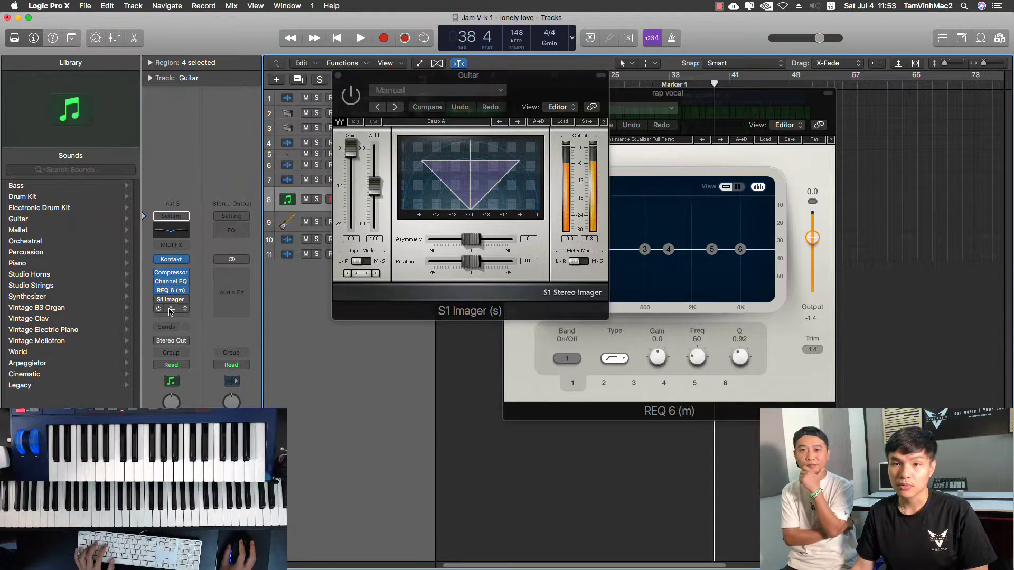
click(285, 32)
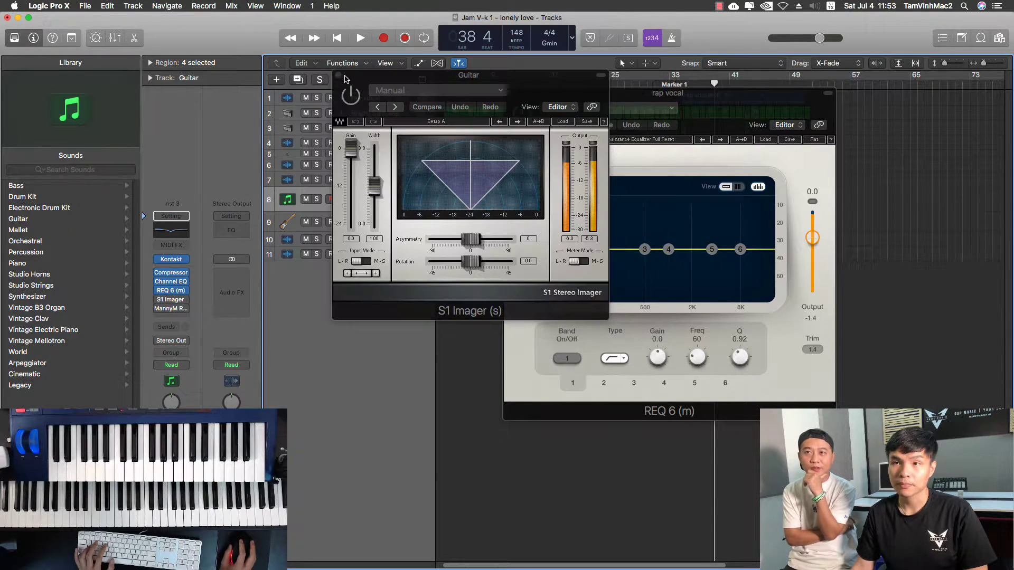
click(339, 77)
Examine the API-2500 compressor on the Fingerstyle Bass track and close all open plug-in windows.
click(367, 241)
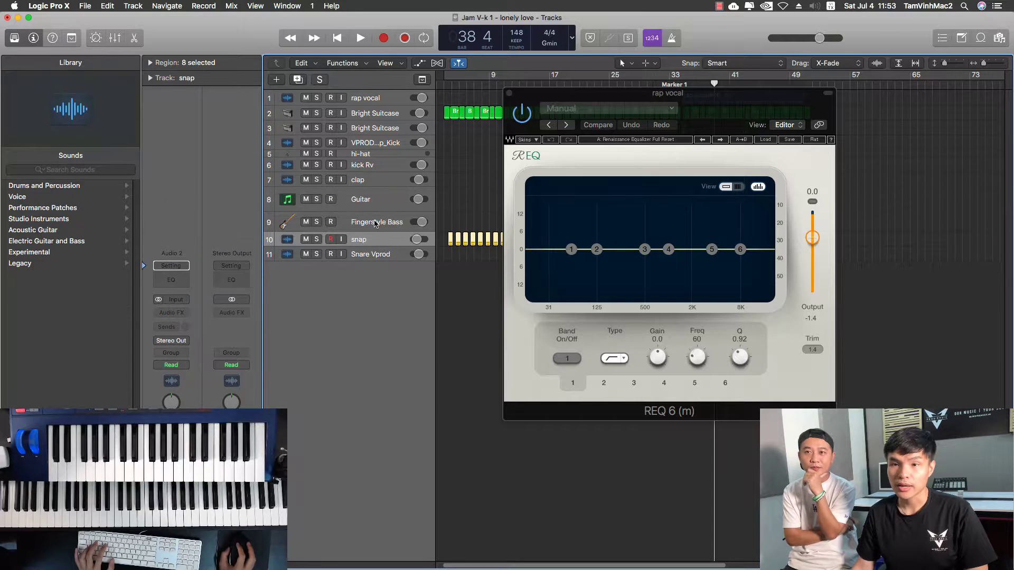
click(375, 221)
click(170, 309)
drag(795, 129, 491, 152)
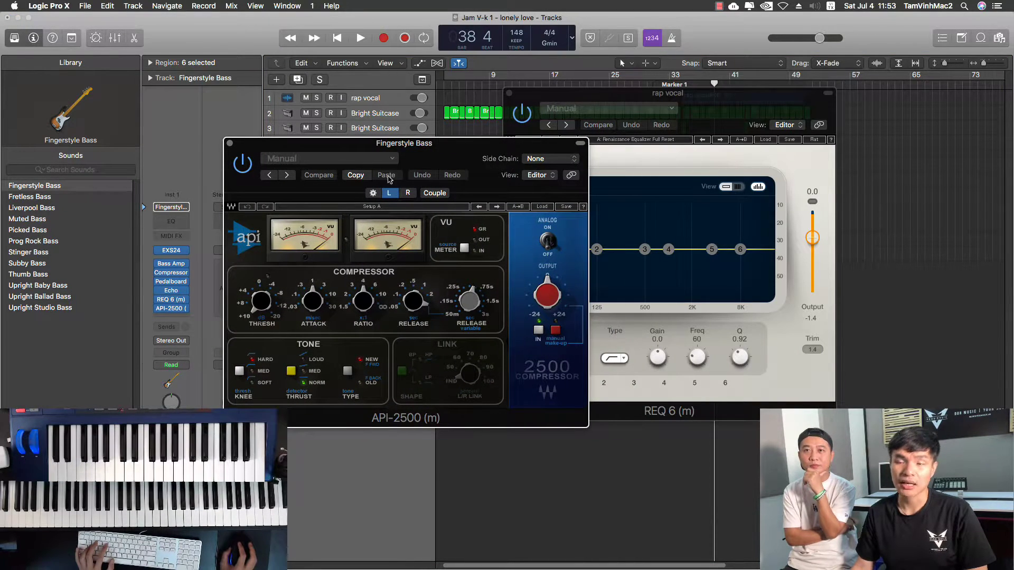
click(230, 145)
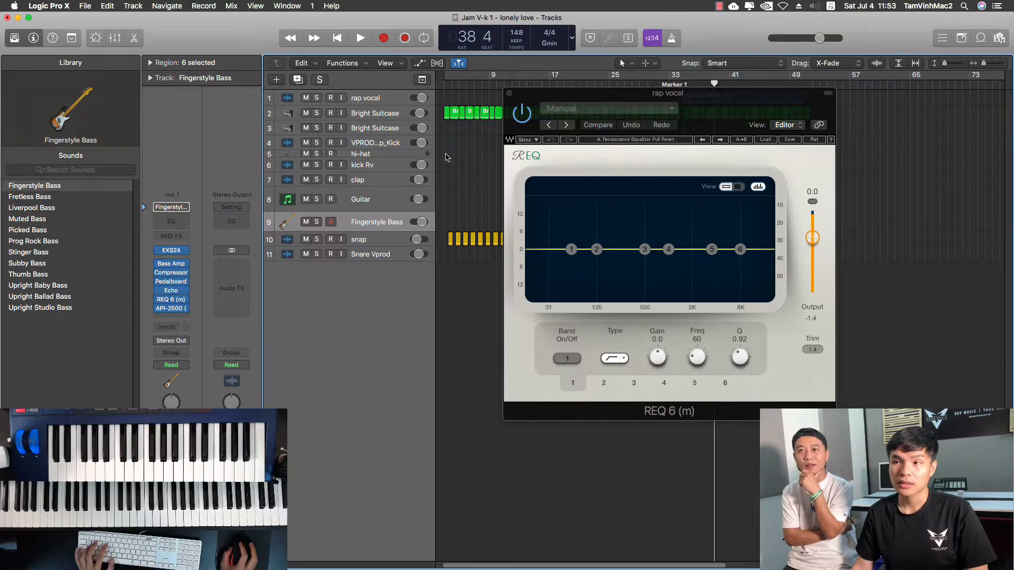
click(509, 94)
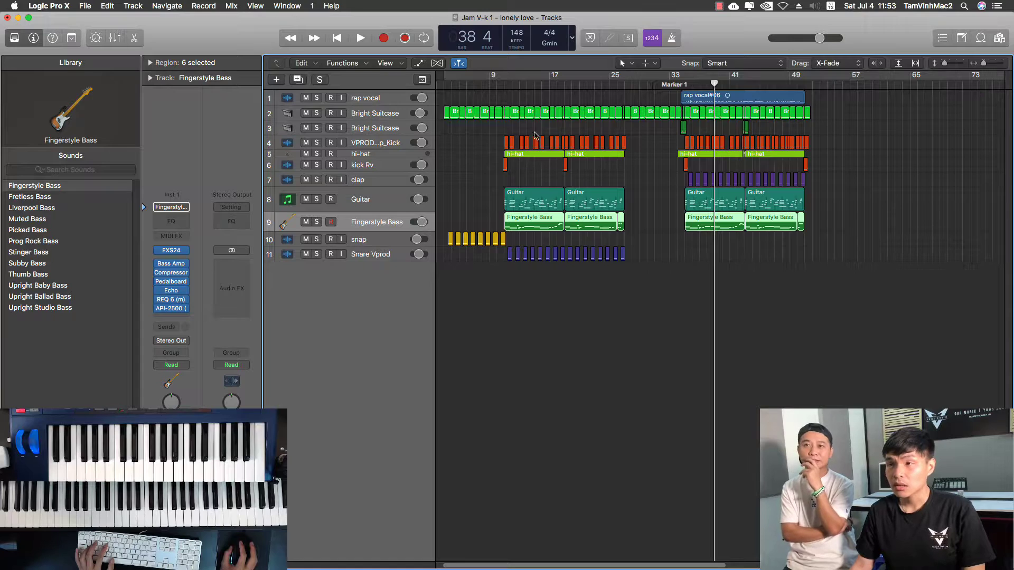
Solo and select the rap vocal track, with the playhead at bar 35.
click(317, 98)
drag(704, 84, 685, 84)
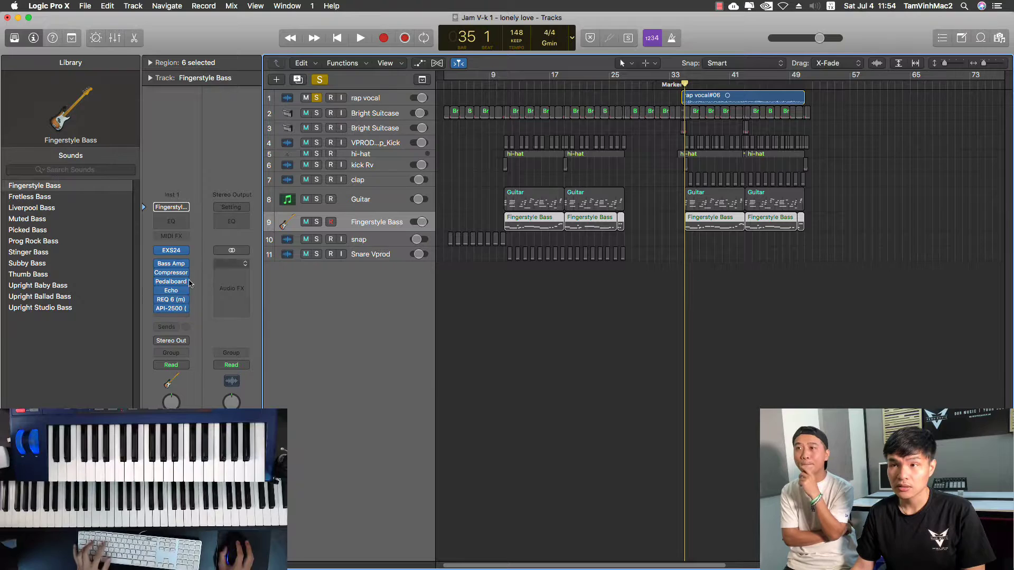
click(393, 101)
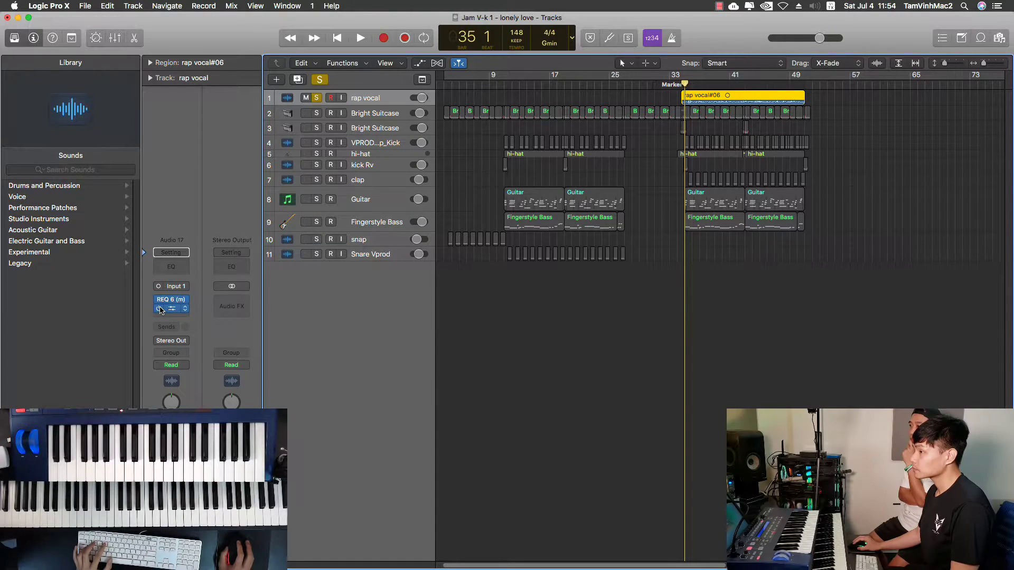
Play the soloed rap vocal with its REQ 6 equalizer open and switch the equalizer's skin to Legacy.
key(space)
click(180, 301)
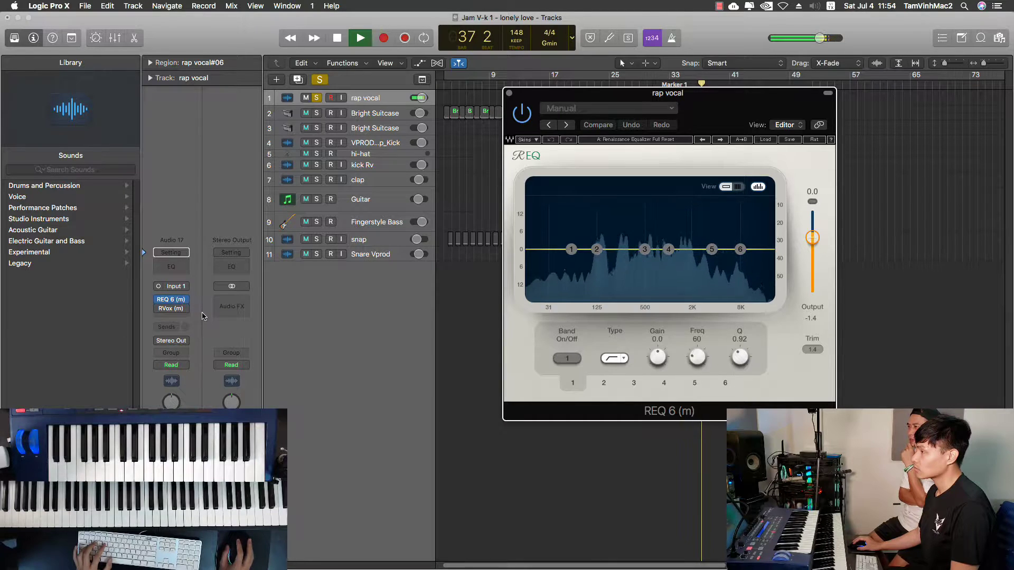
click(527, 139)
click(538, 170)
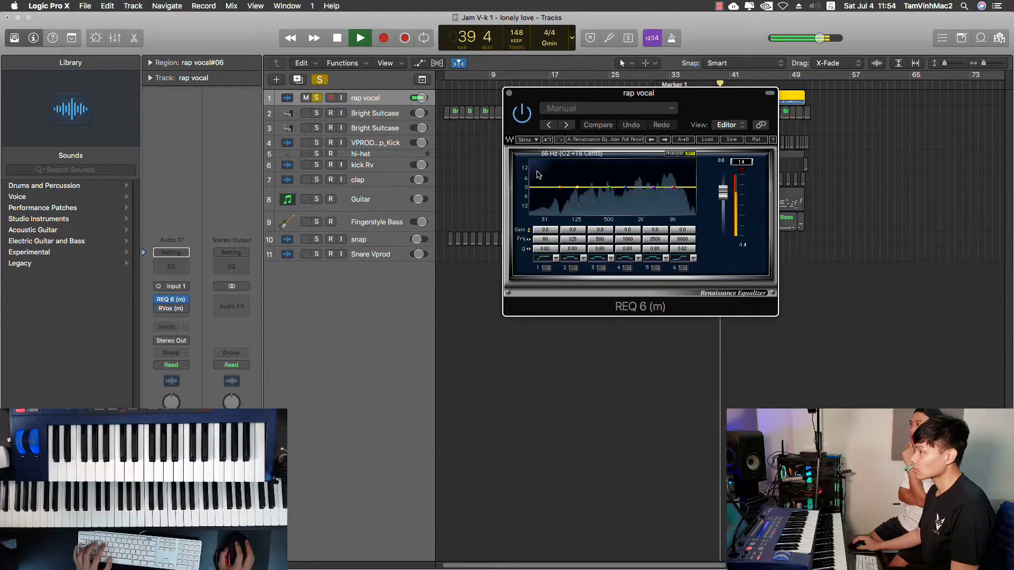
key(space)
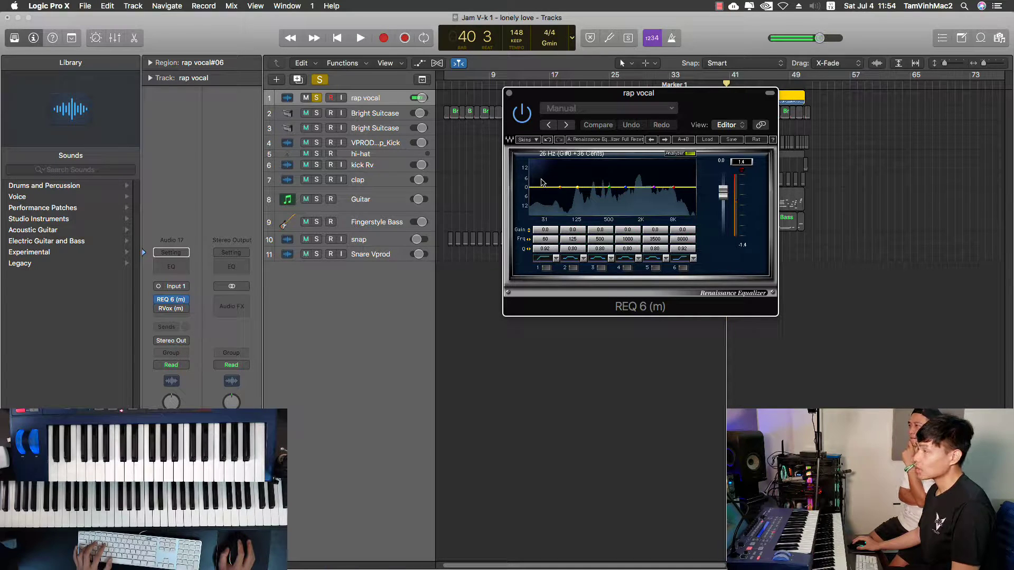
Enable band 1 of the rap vocal's REQ 6 as a low cut at 80 Hz with a Q of 1.41.
click(545, 269)
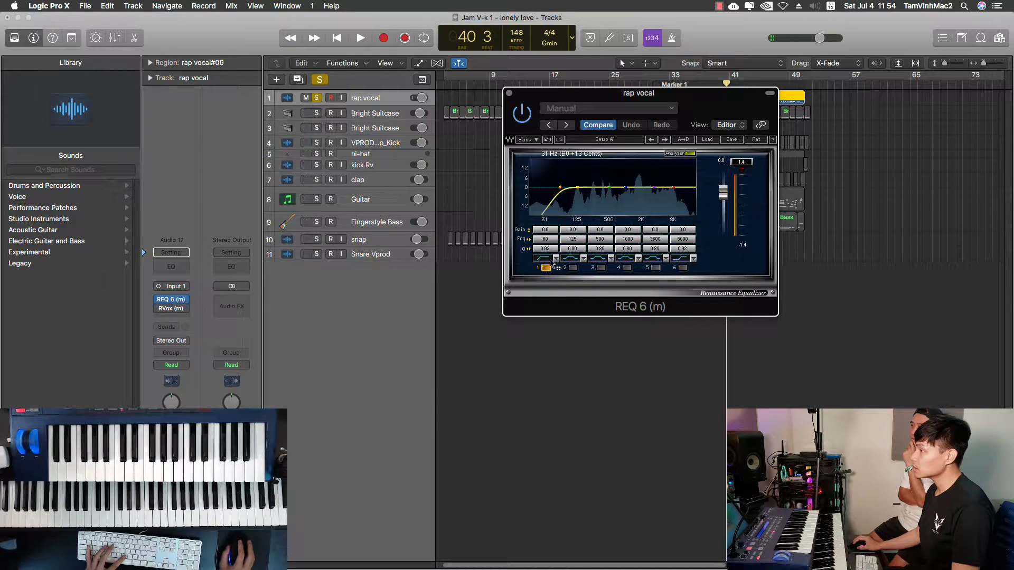
click(551, 239)
text(80)
key(Return)
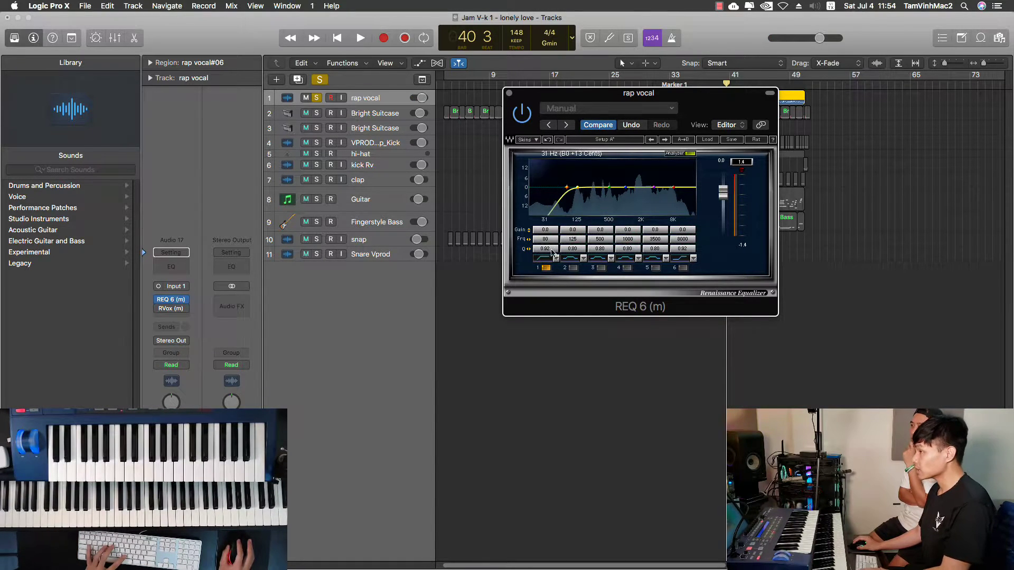
drag(544, 248, 544, 259)
drag(556, 208, 550, 366)
drag(547, 248, 547, 217)
Play the rap vocal from bar 35 and compare its sound with REQ 6 band 1 off and on.
key(space)
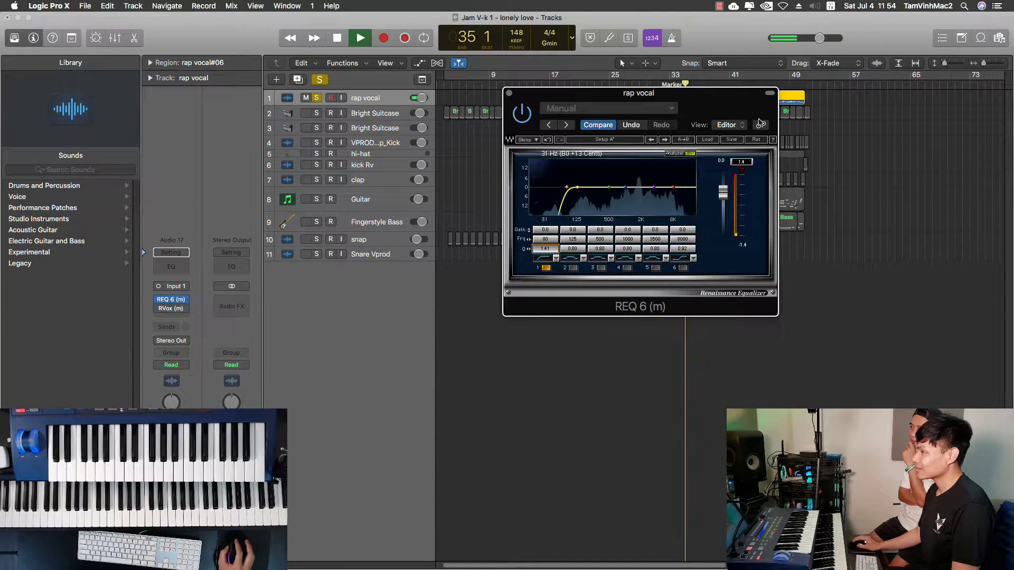
click(547, 268)
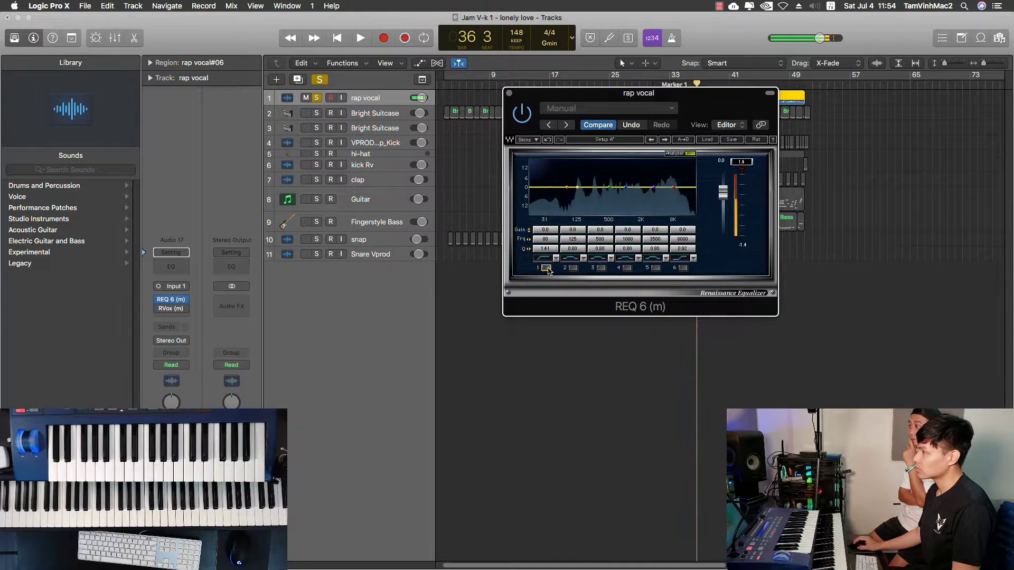
click(547, 268)
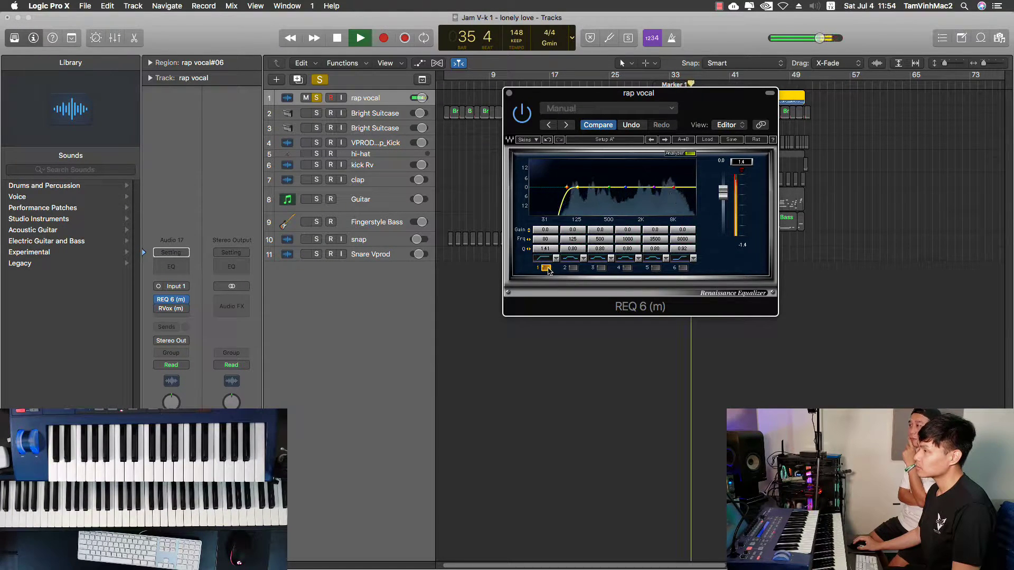
key(space)
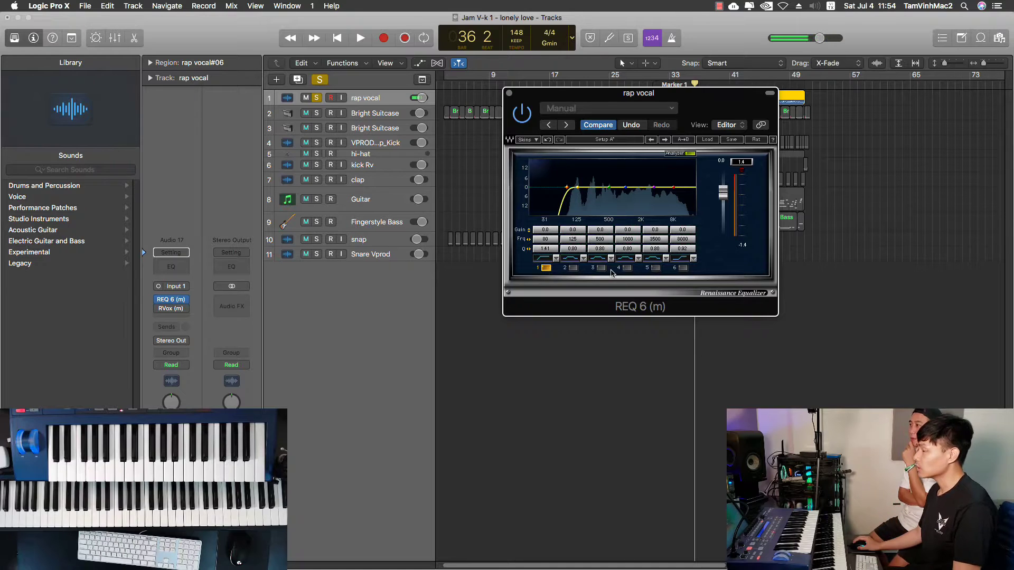
key(space)
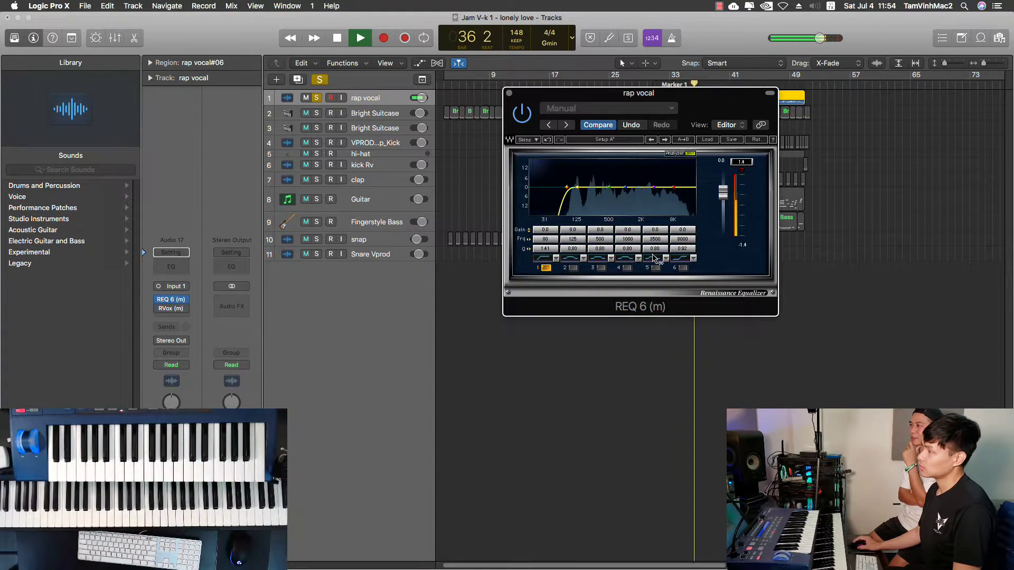
Enable band 5 of the rap vocal's REQ 6 at 6000 Hz with -2.4 gain and a Q of 1.34 while the vocal plays.
key(space)
click(657, 239)
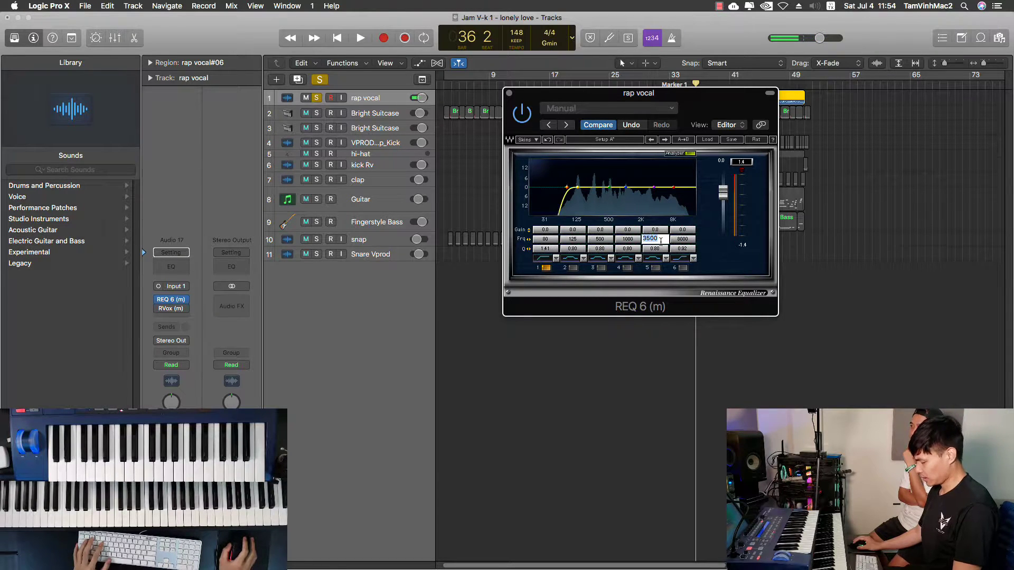
text(6000)
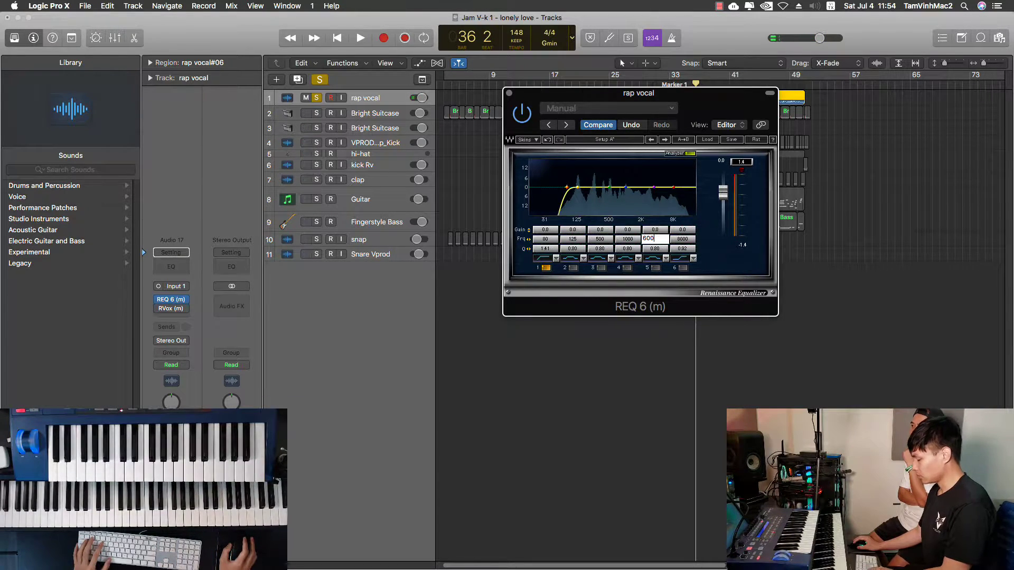
click(654, 268)
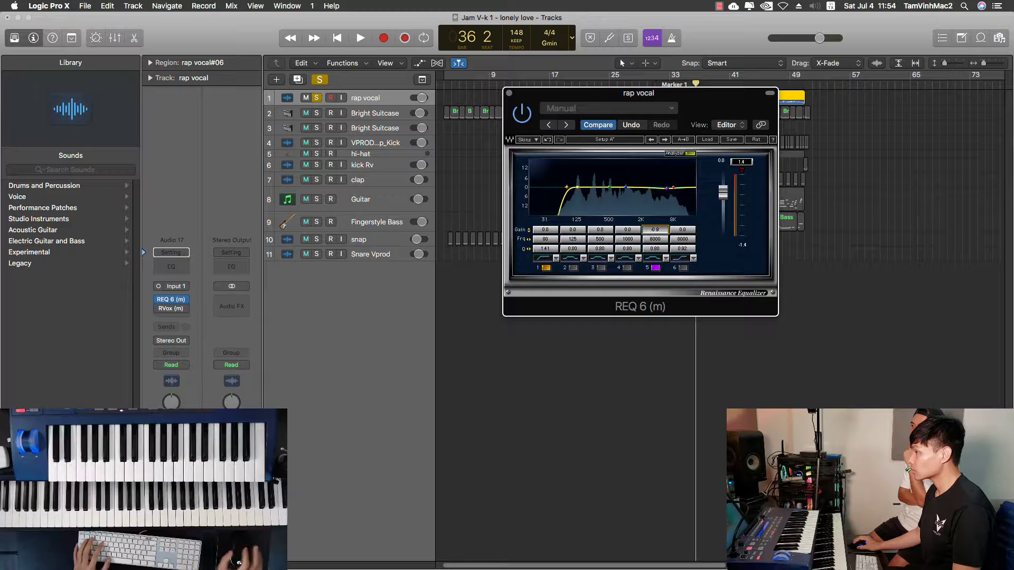
key(space)
drag(655, 227, 659, 250)
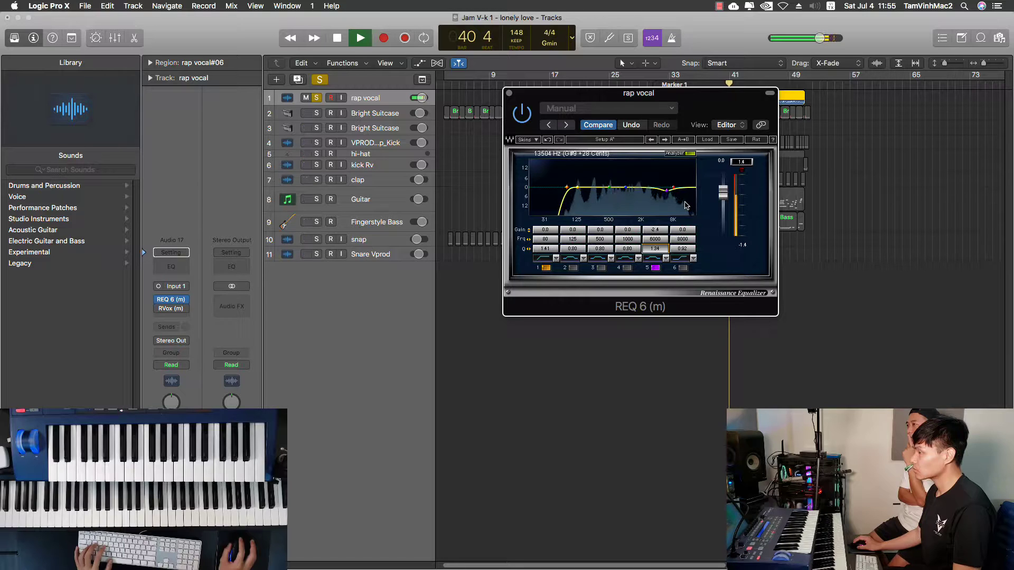
key(space)
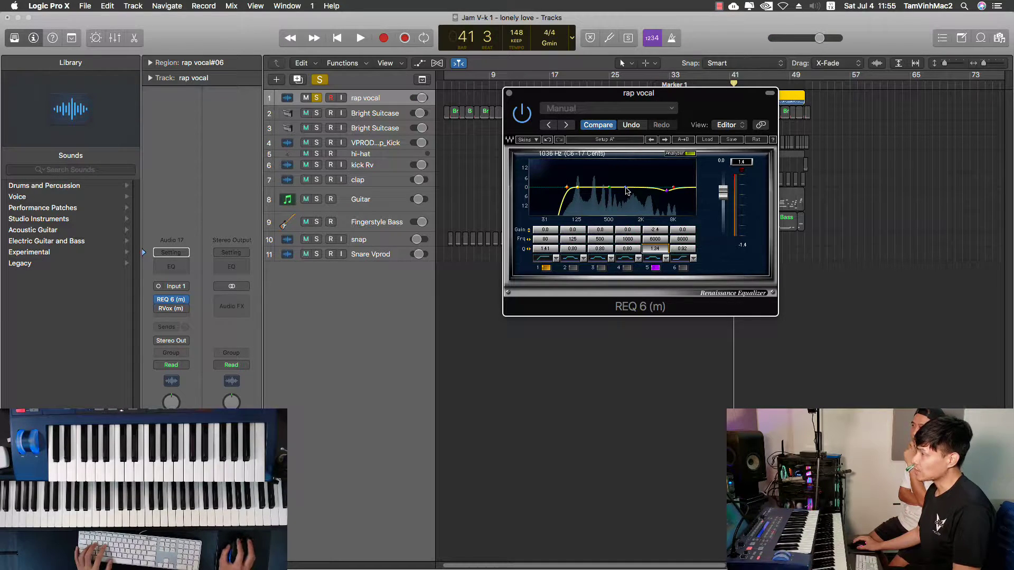
Enable band 3 of the rap vocal's REQ 6 and cut about 1 dB at 930 Hz, auditioning the soloed vocal.
drag(608, 240, 608, 227)
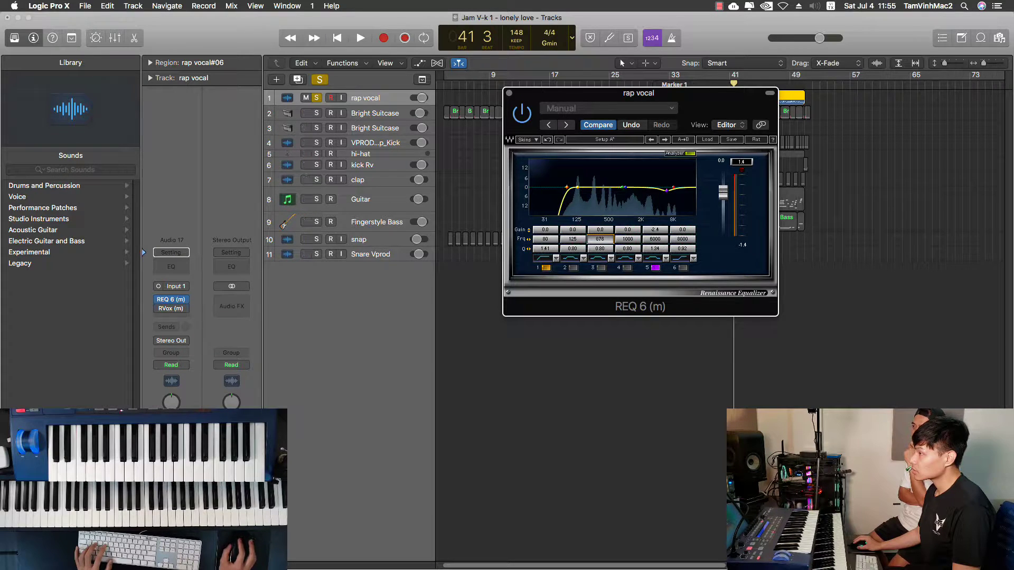
key(space)
mouse_move(606, 229)
mouse_down()
mouse_move(603, 254)
mouse_move(599, 226)
mouse_up()
click(604, 269)
click(600, 229)
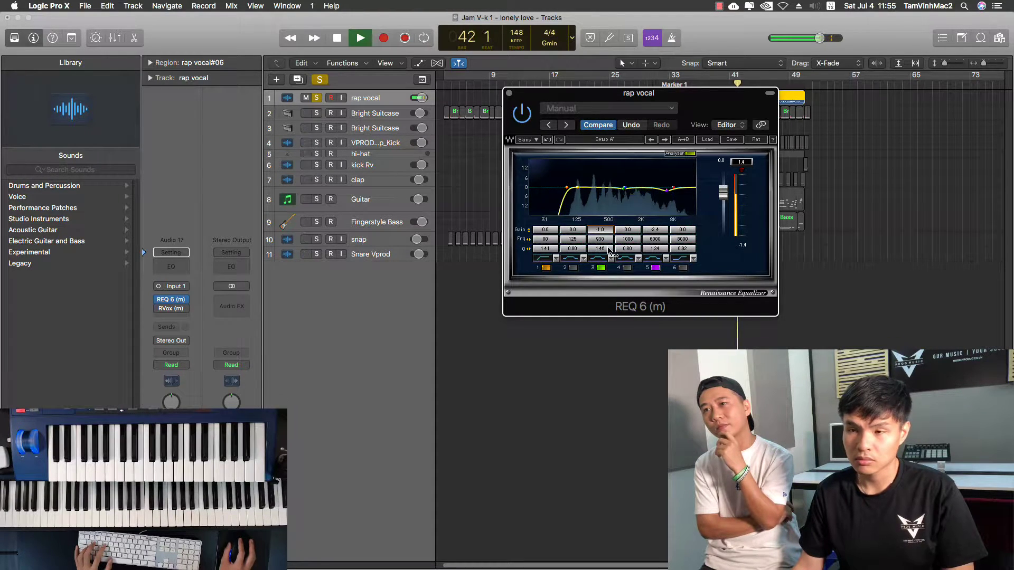
key(space)
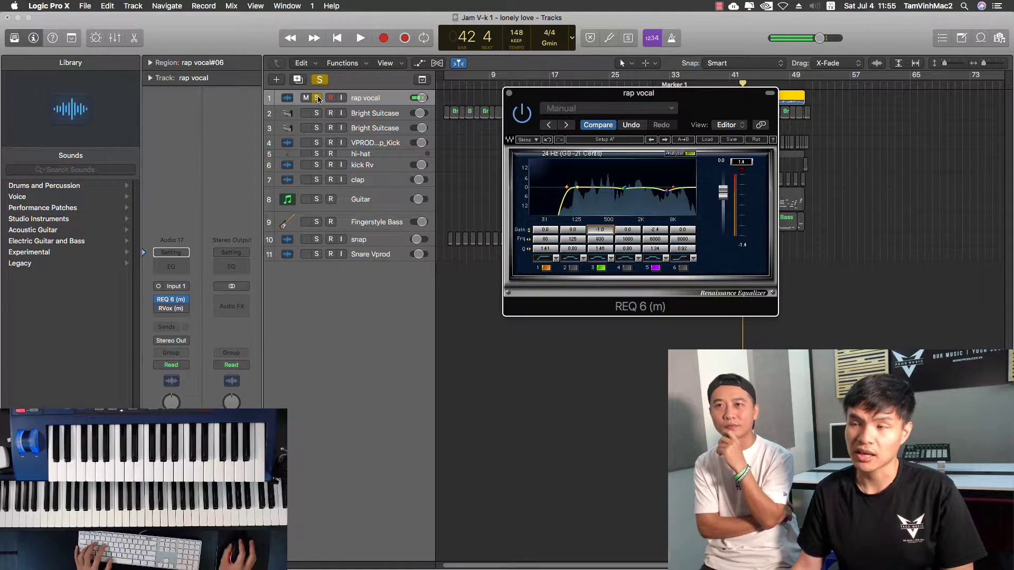
Unsolo the rap vocal and fine-tune REQ 6 band 3 to -0.9 gain and a Q of 1.53 while playing the full mix.
click(317, 98)
key(space)
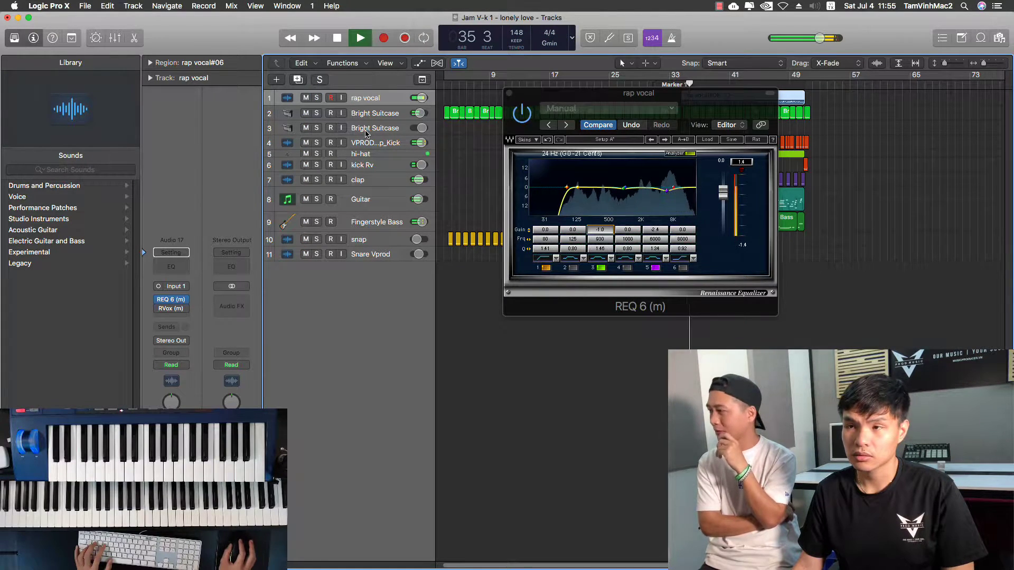
click(711, 210)
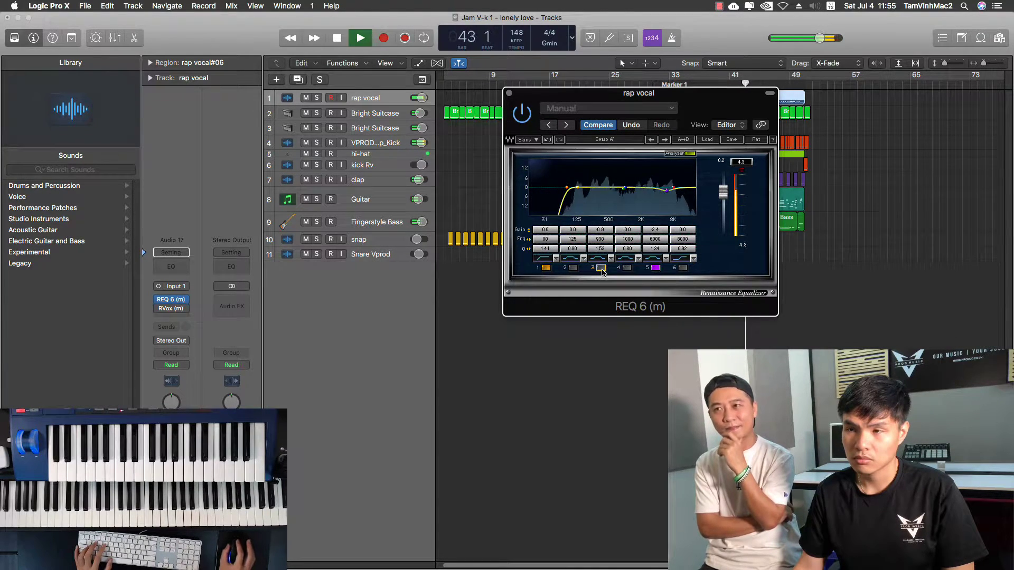
key(space)
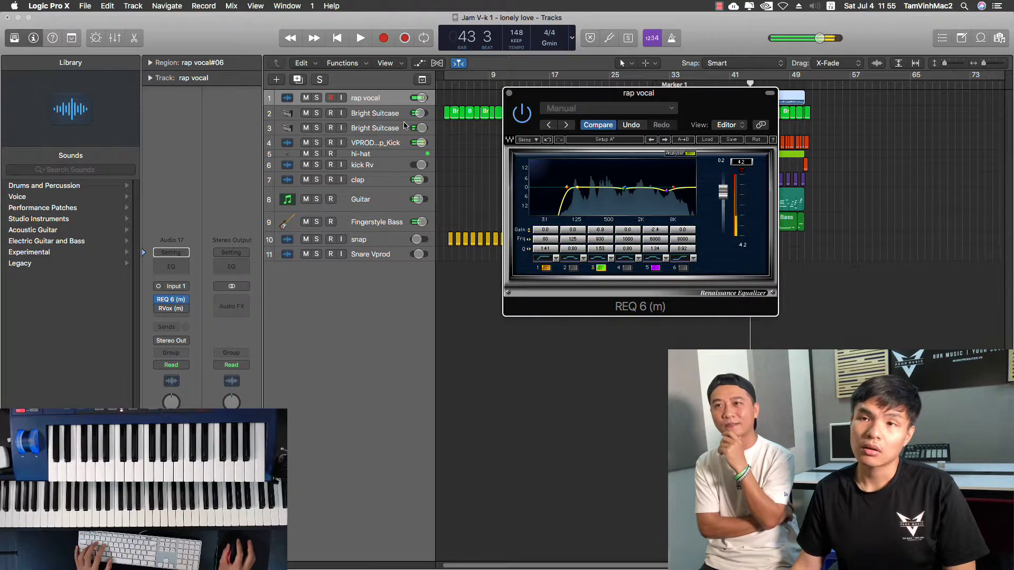
Enable REQ 6 band 4 with a slight boost at 1610 Hz, then audition the rap vocal soloed and in the full mix.
click(317, 99)
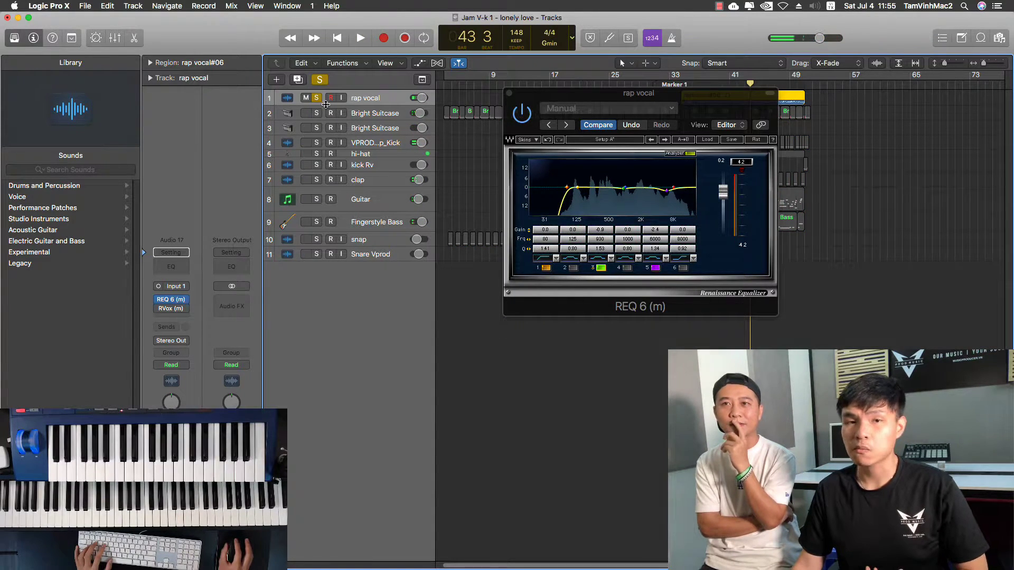
click(627, 268)
drag(627, 229, 627, 234)
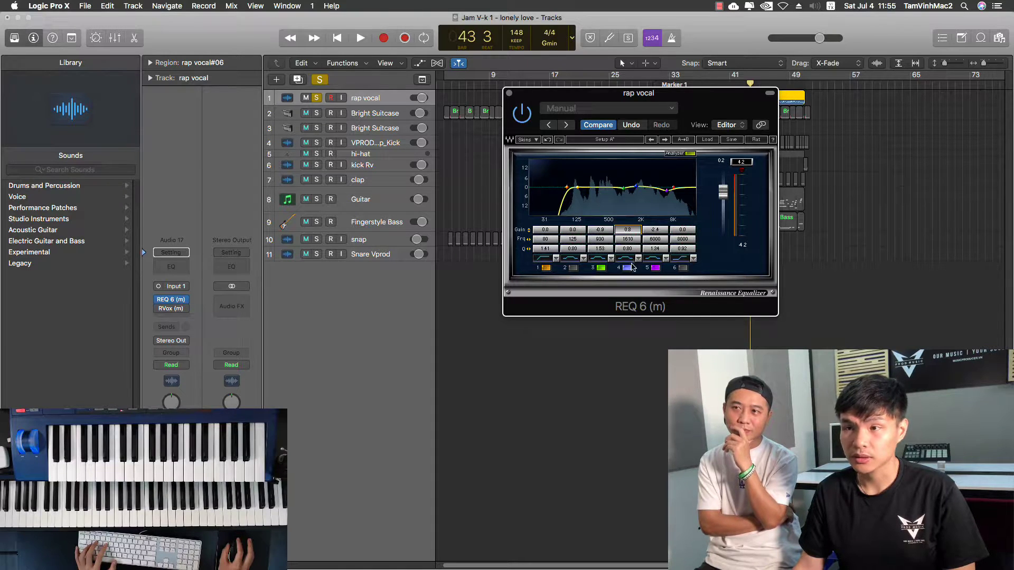
key(space)
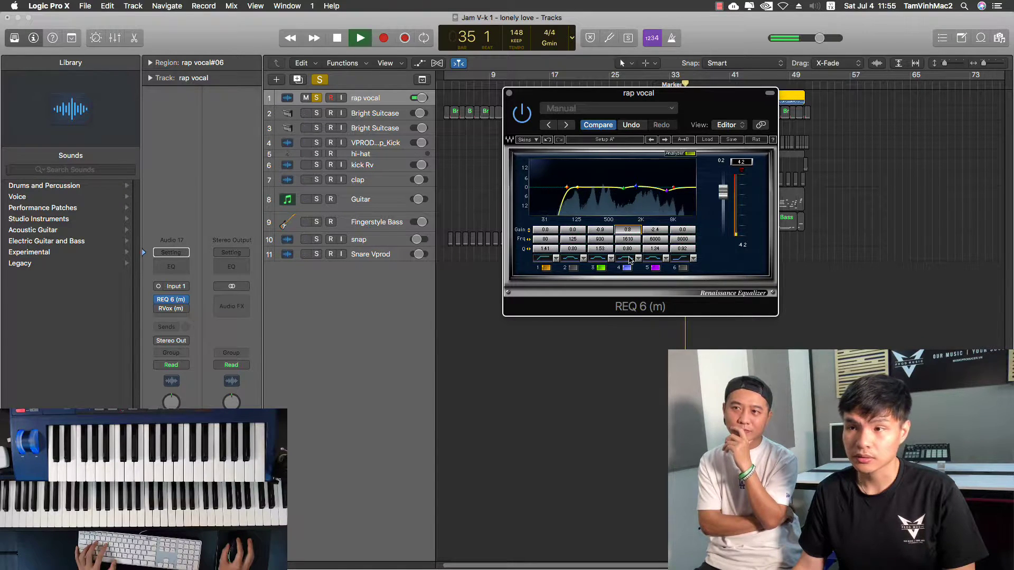
click(320, 98)
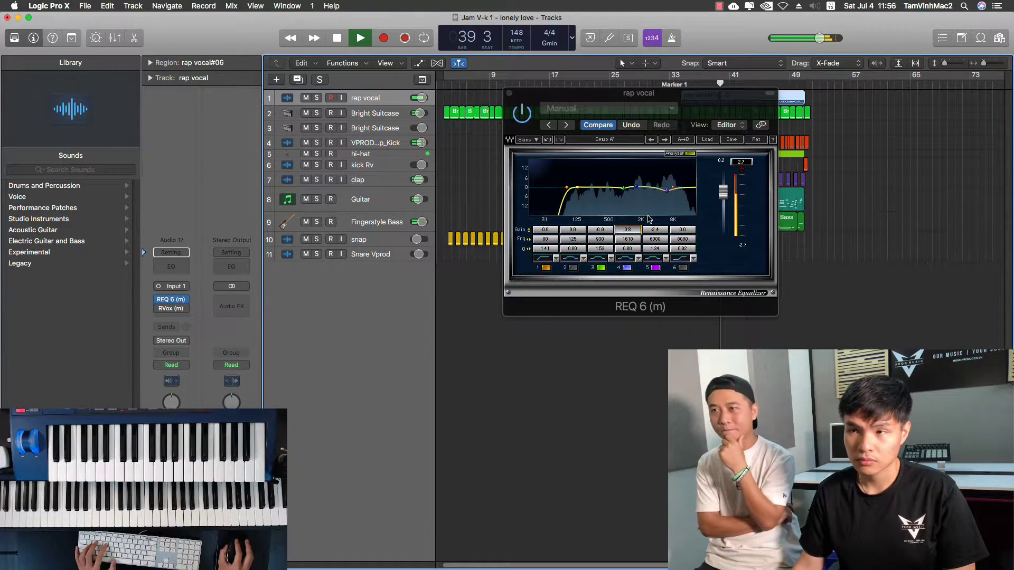
key(space)
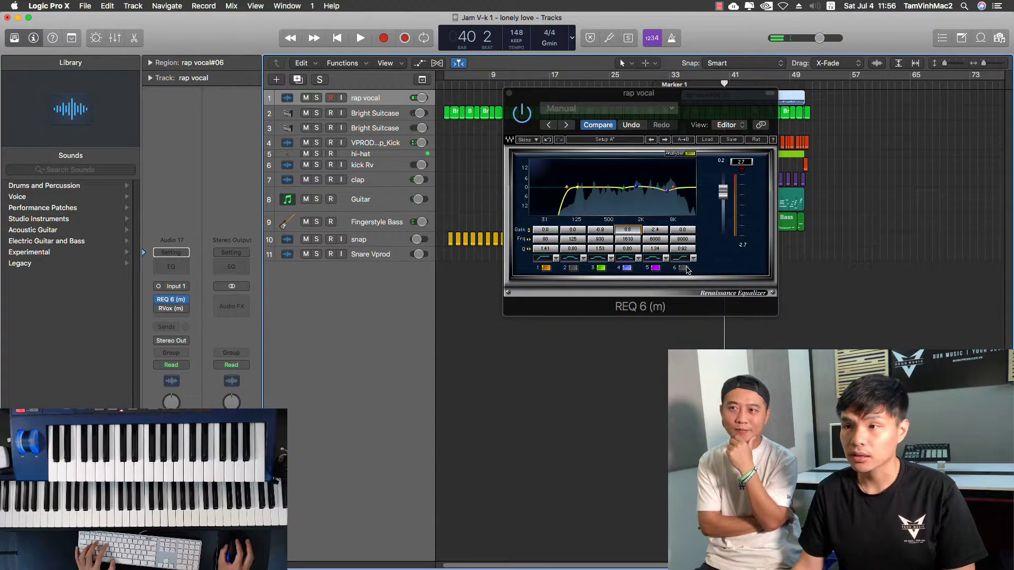
Enable REQ 6 band 6 as a high shelf at 9514 Hz with 2.2 gain, auditioning it in the mix, and close the equalizer.
click(686, 268)
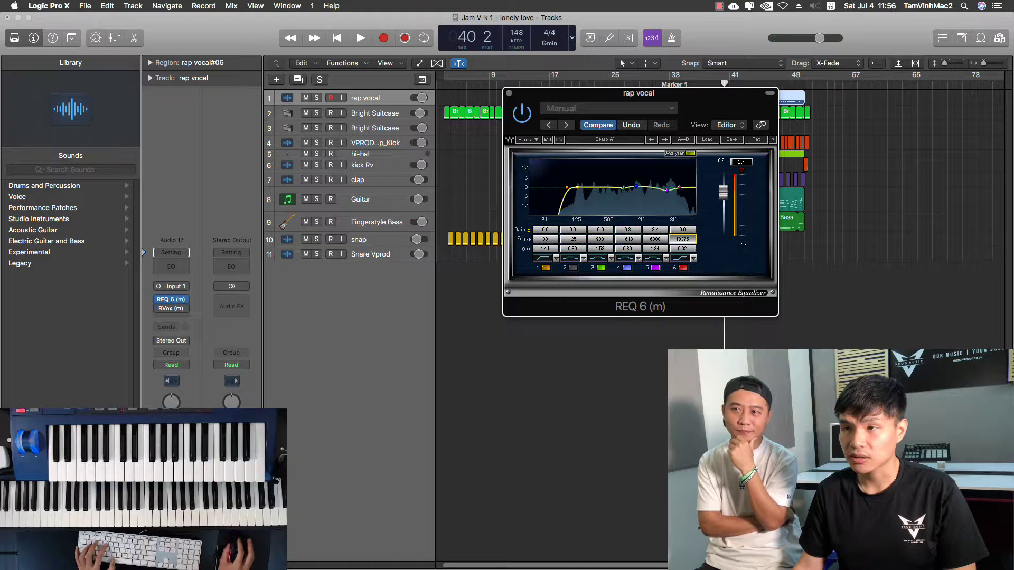
key(space)
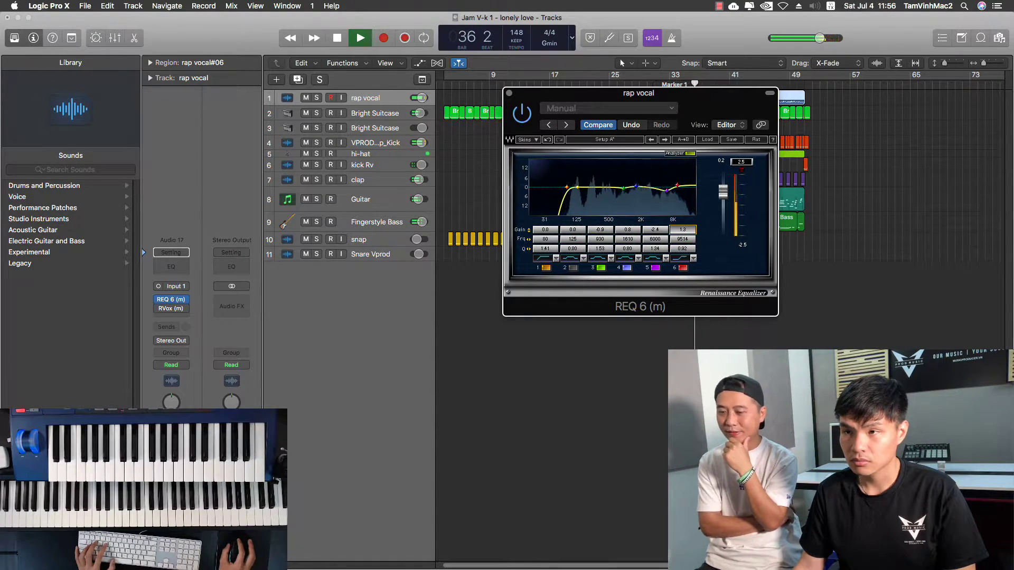
drag(683, 230, 682, 227)
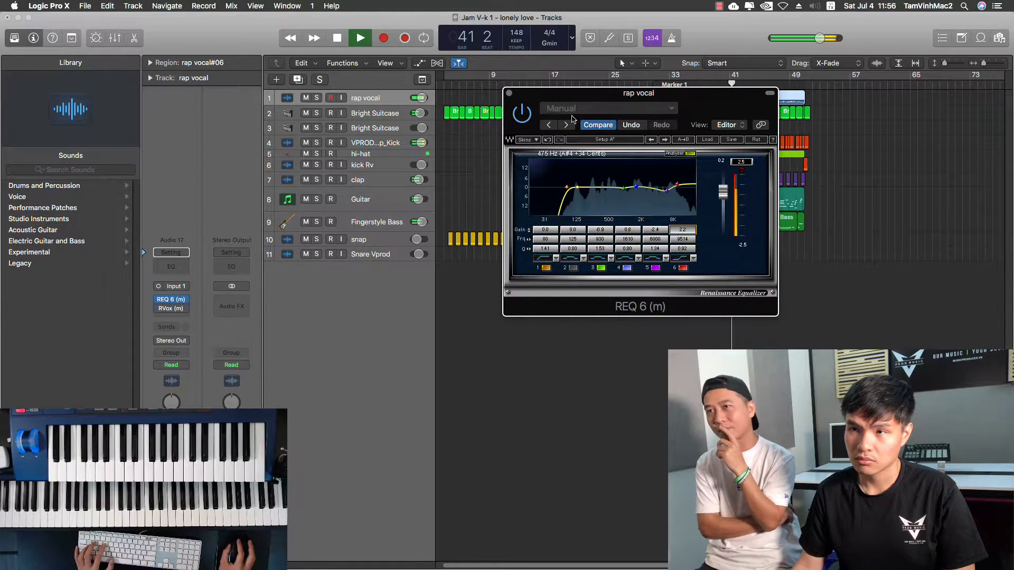
key(space)
click(510, 94)
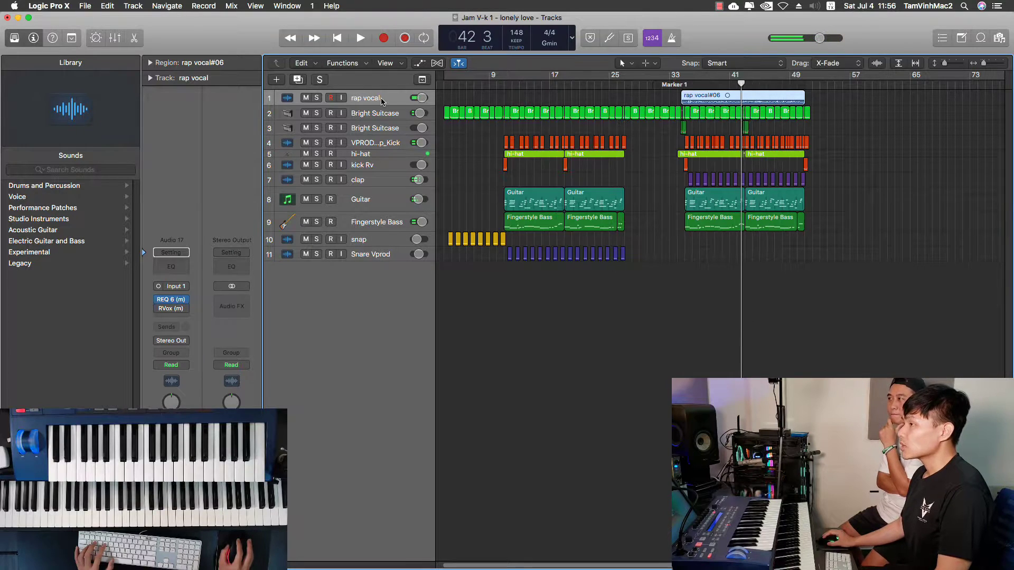
Open and switch on the rap vocal's RVox, set the playhead to bar 36 and save the project.
click(173, 311)
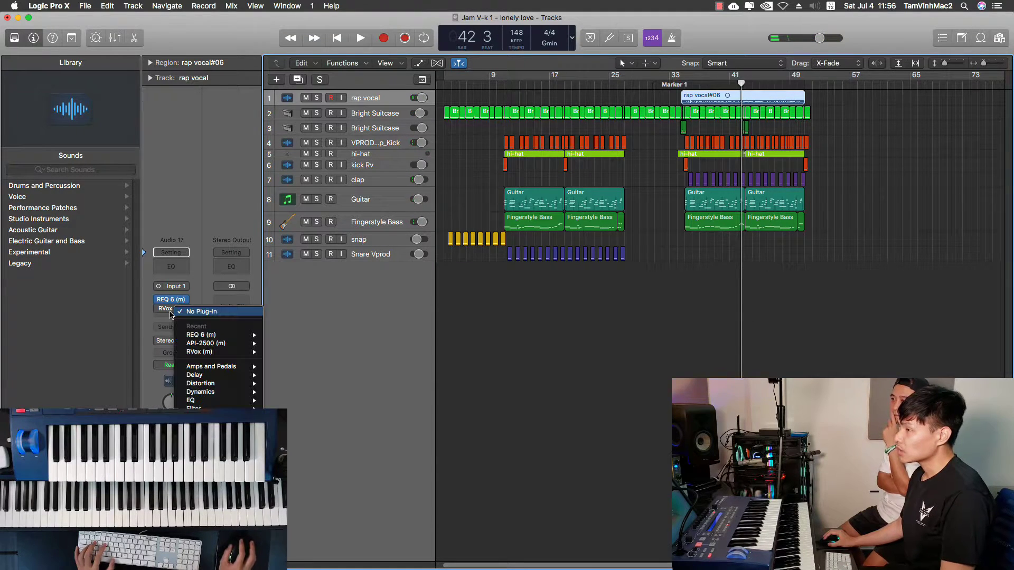
click(165, 311)
click(169, 309)
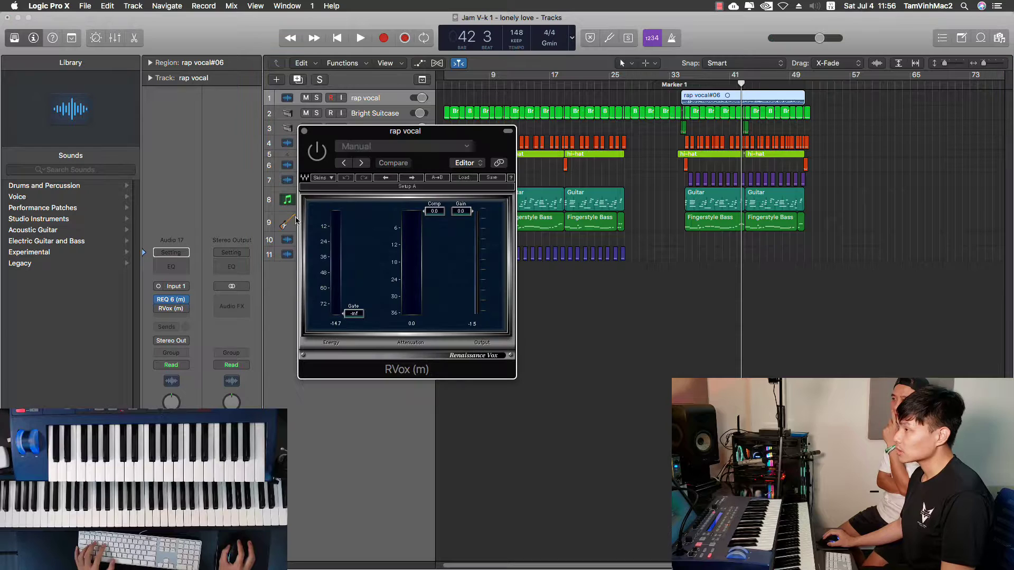
drag(372, 162, 528, 141)
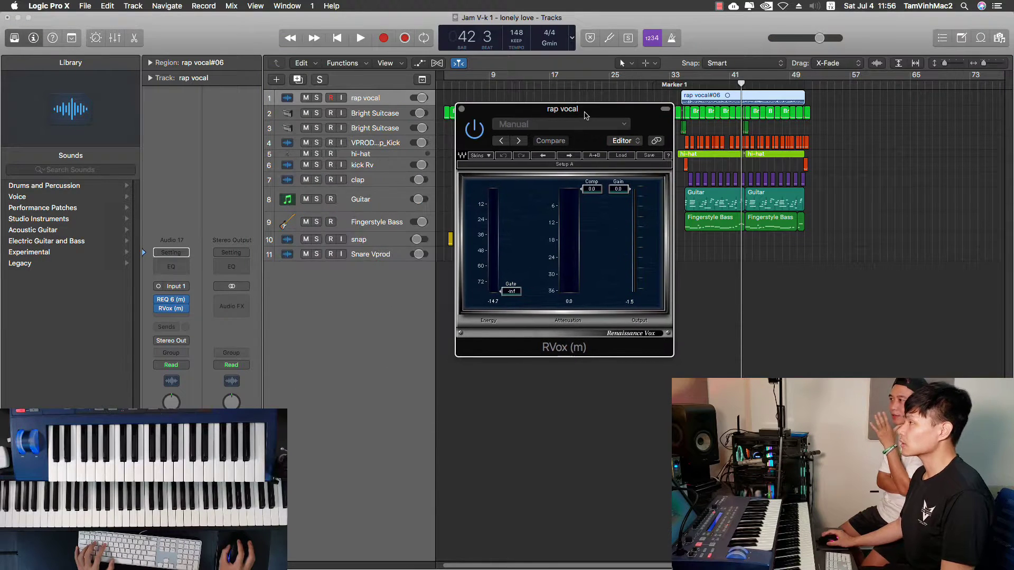
drag(740, 85, 691, 85)
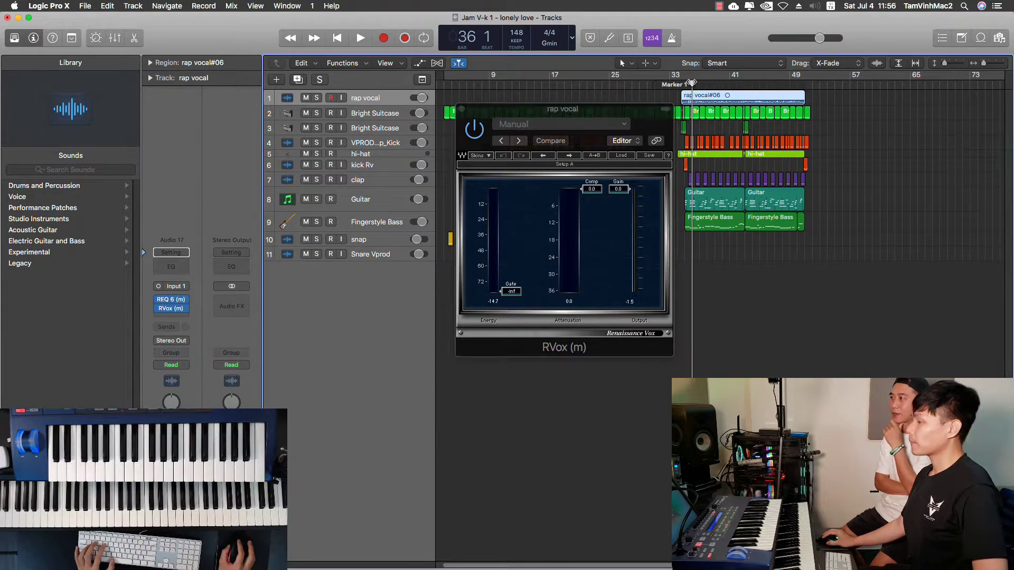
key(super+s)
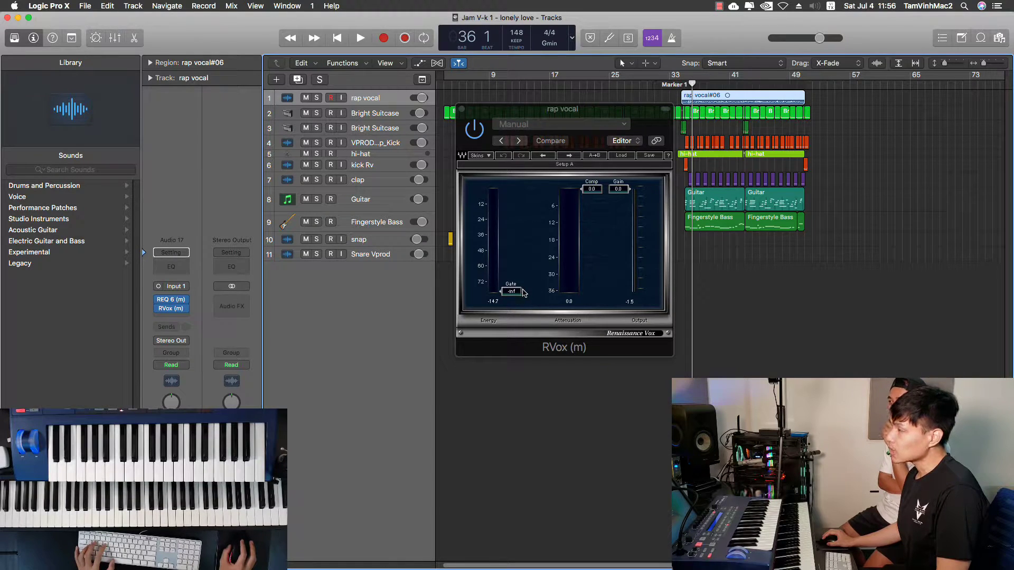
Solo the rap vocal and set the RVox gate to -57.0 while it plays from bar 36.
drag(523, 293, 516, 272)
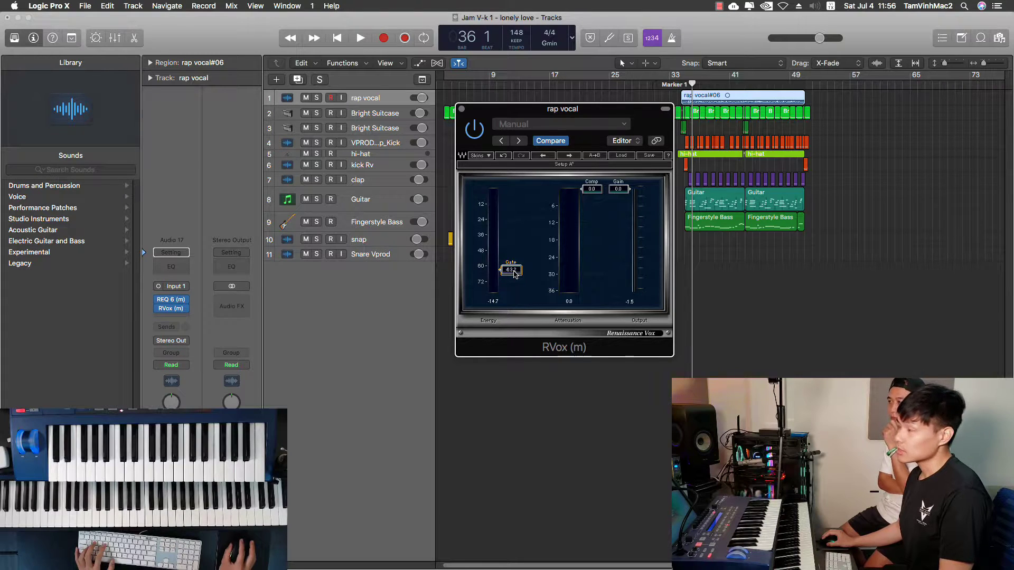
drag(514, 274, 512, 292)
key(space)
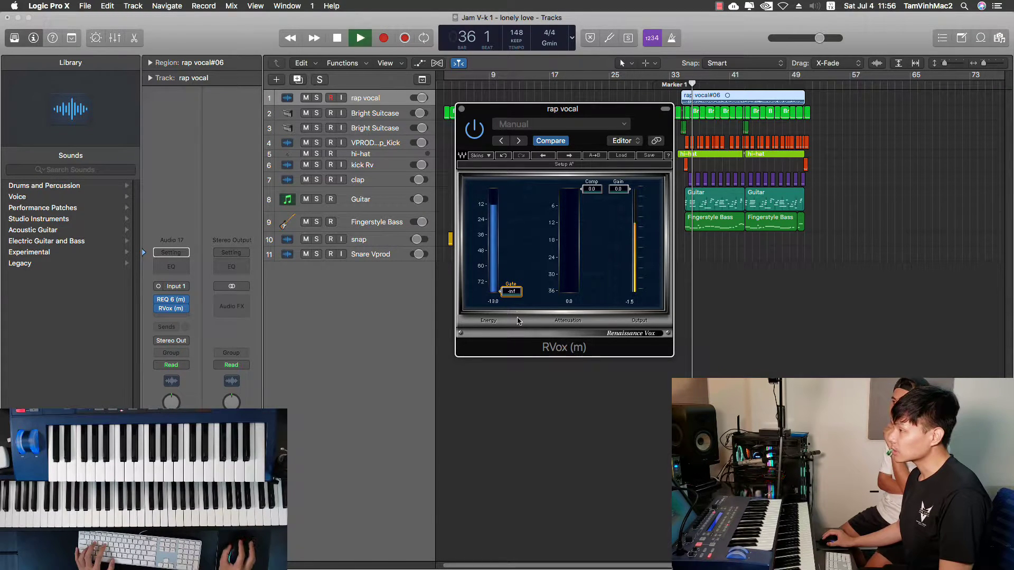
key(s)
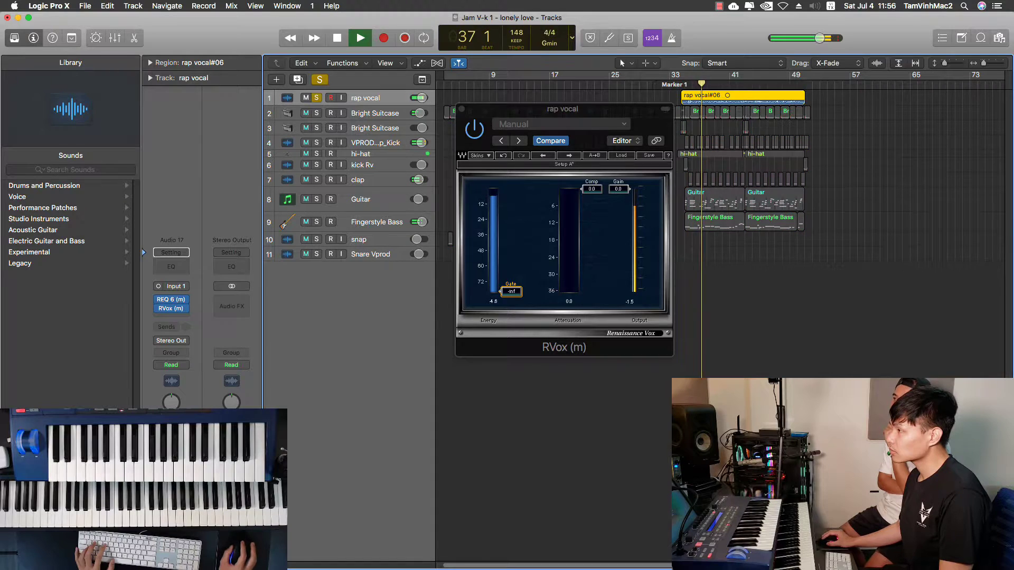
mouse_move(511, 271)
mouse_down()
mouse_move(511, 254)
mouse_move(510, 262)
mouse_up()
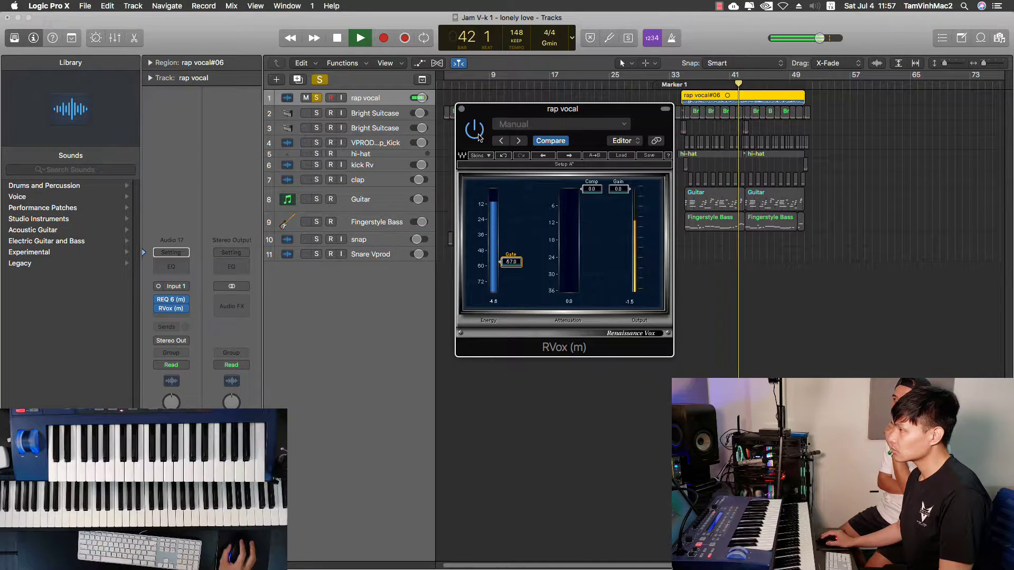
Replay the soloed rap vocal from bar 36 to compare its sound with RVox bypassed and active.
key(space)
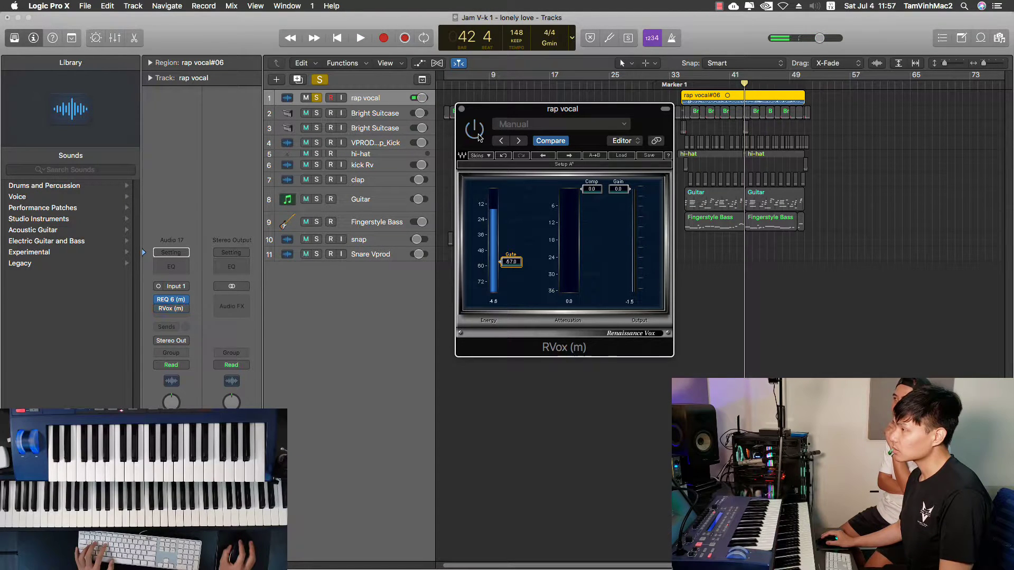
key(space)
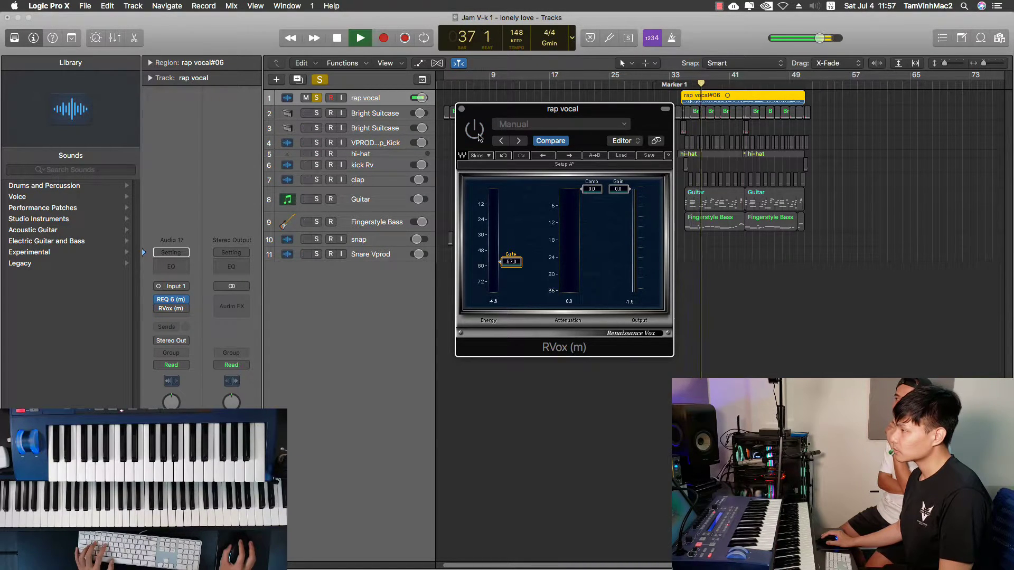
key(space)
key(space)
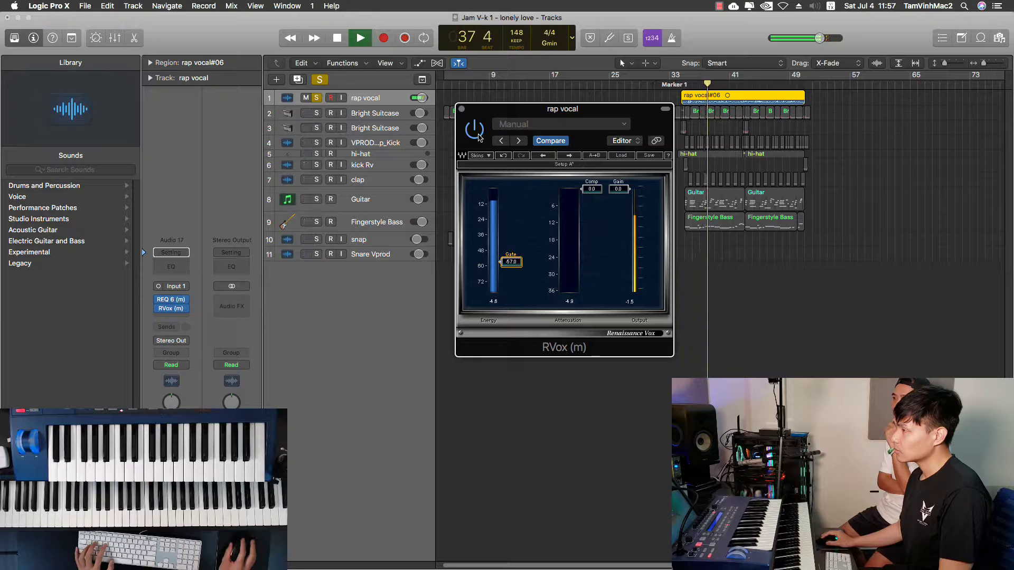
key(space)
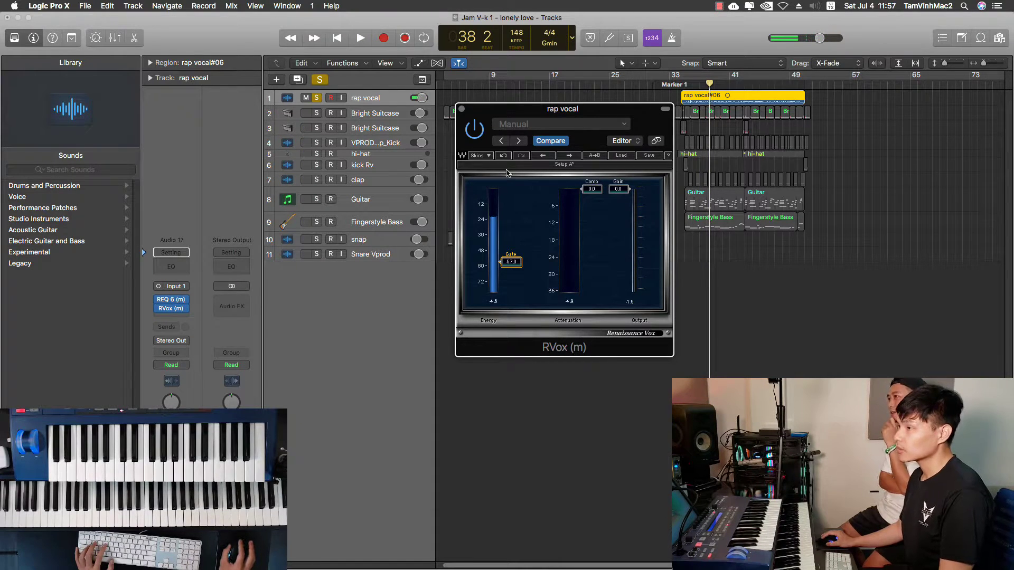
Lower the RVox compression to -3.8 and play the soloed rap vocal to check it.
drag(598, 191, 596, 209)
key(space)
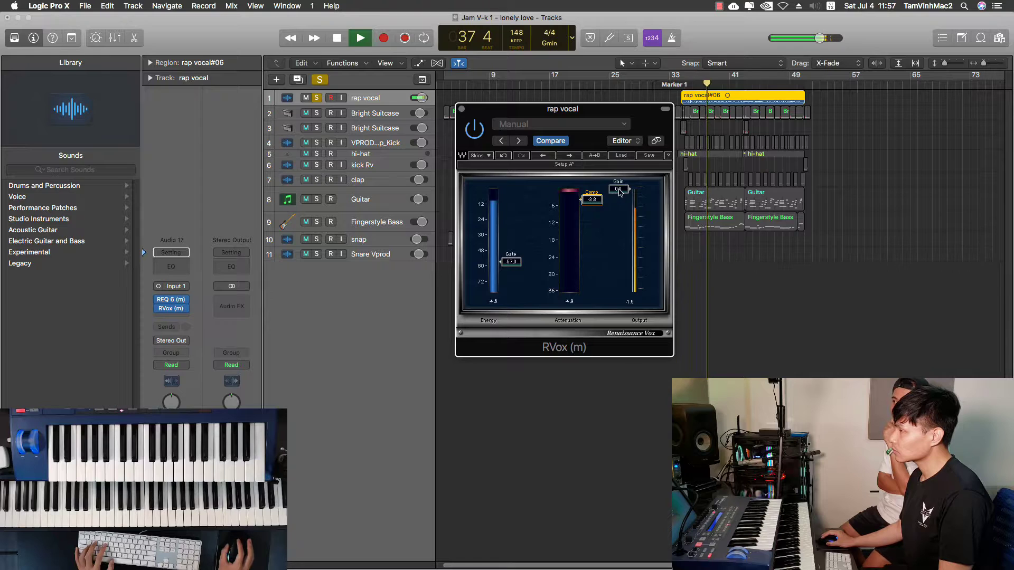
key(space)
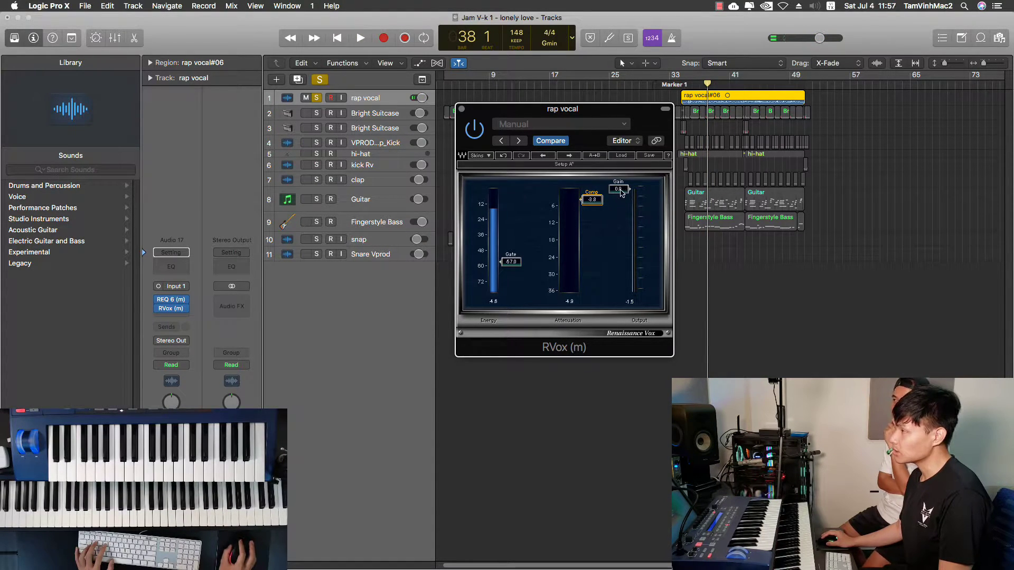
Set the rap vocal's RVox gain to about -4.2 and compression to about -6.2 during playback, with the vocal unsoloed, and close the plug-in.
key(space)
mouse_move(621, 193)
mouse_down()
mouse_move(591, 205)
mouse_move(622, 202)
mouse_up()
click(317, 98)
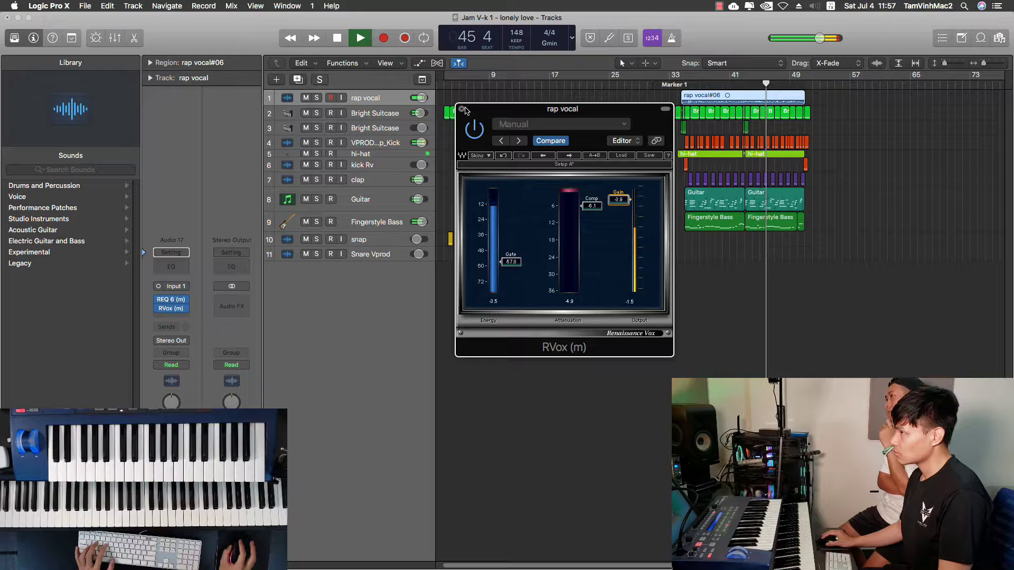
drag(618, 199, 617, 207)
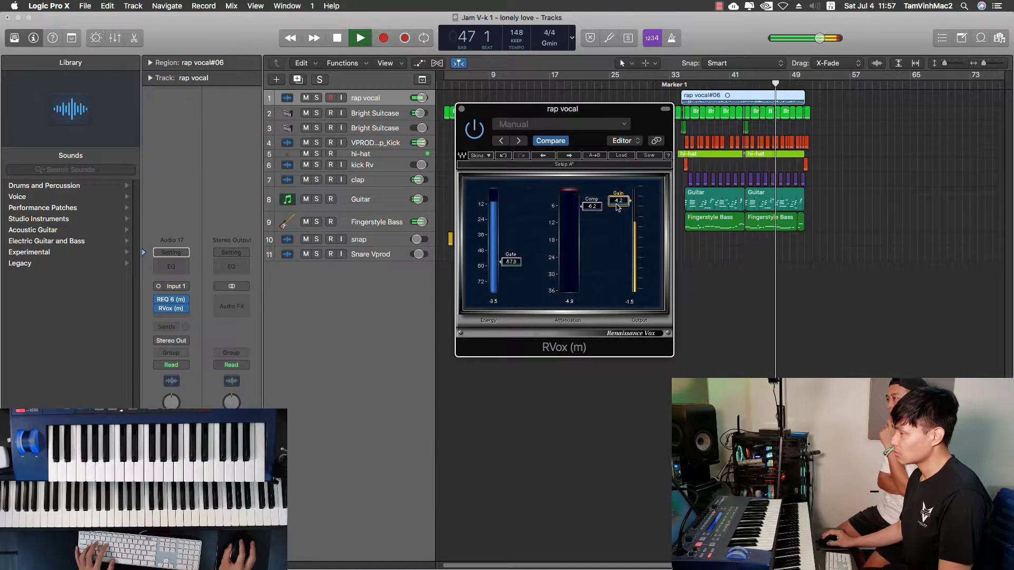
click(461, 109)
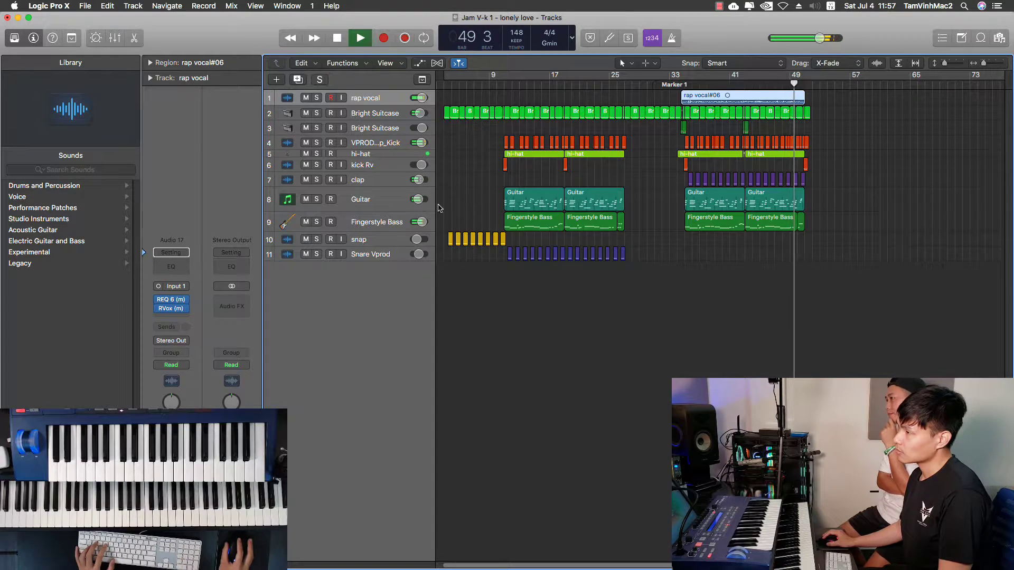
key(space)
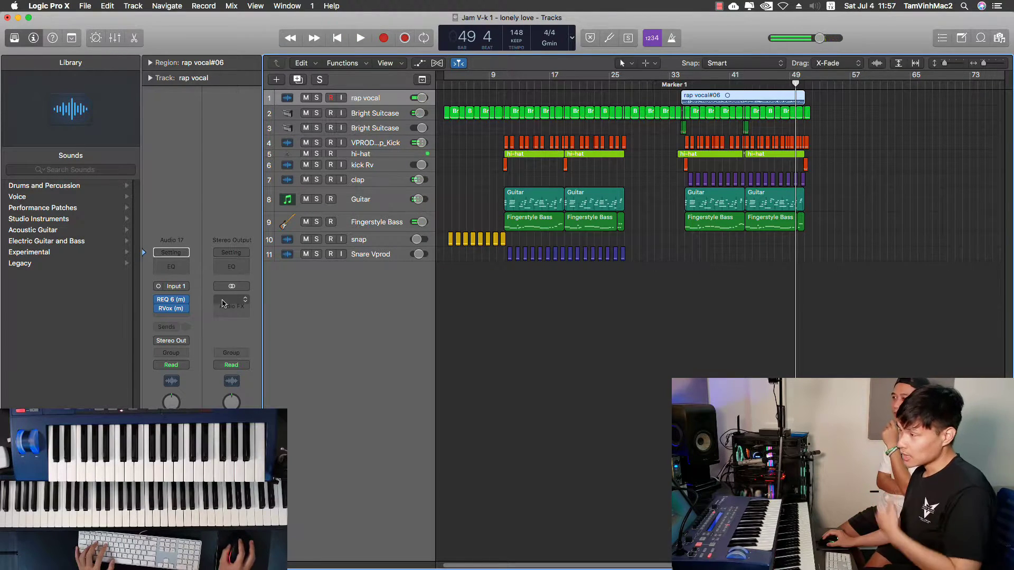
click(177, 317)
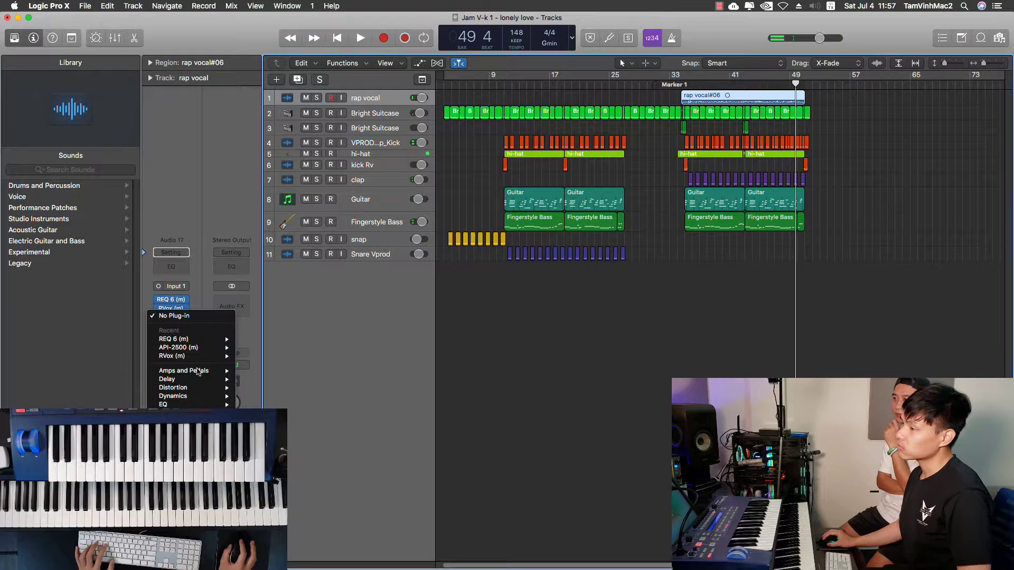
mouse_move(200, 462)
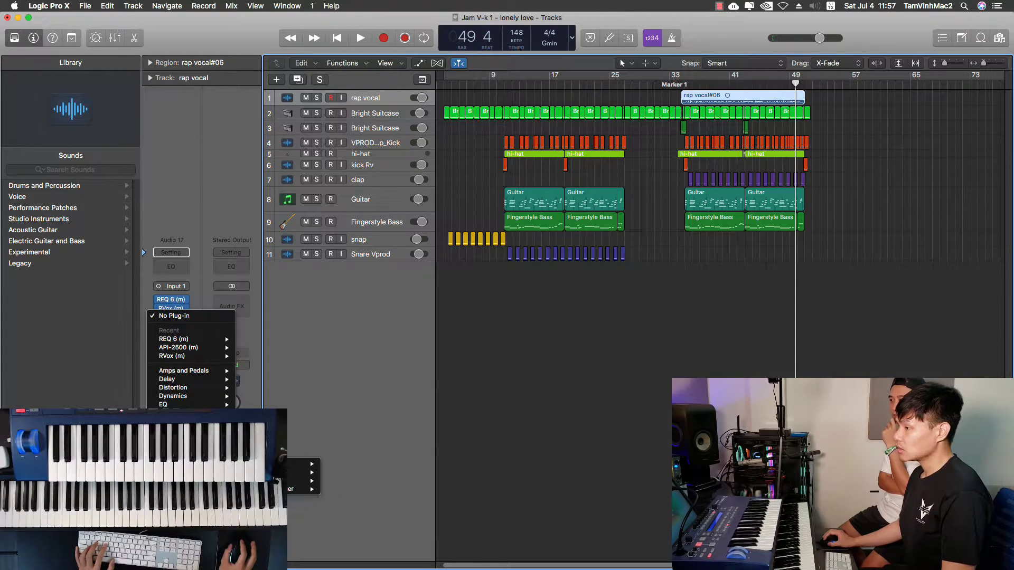
mouse_move(190, 495)
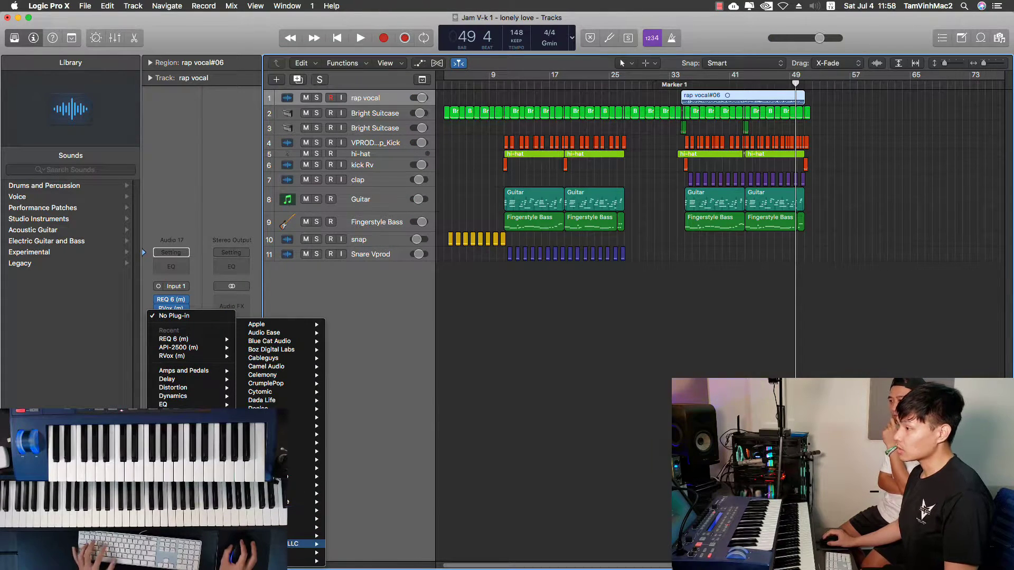
mouse_move(275, 552)
scroll(377, 520, down, 15)
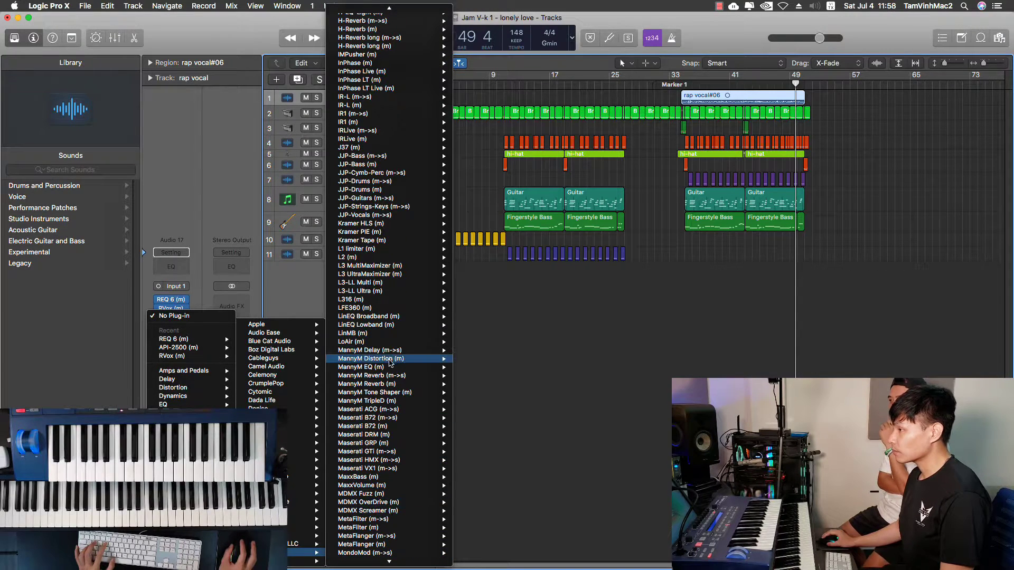
mouse_move(389, 360)
click(181, 316)
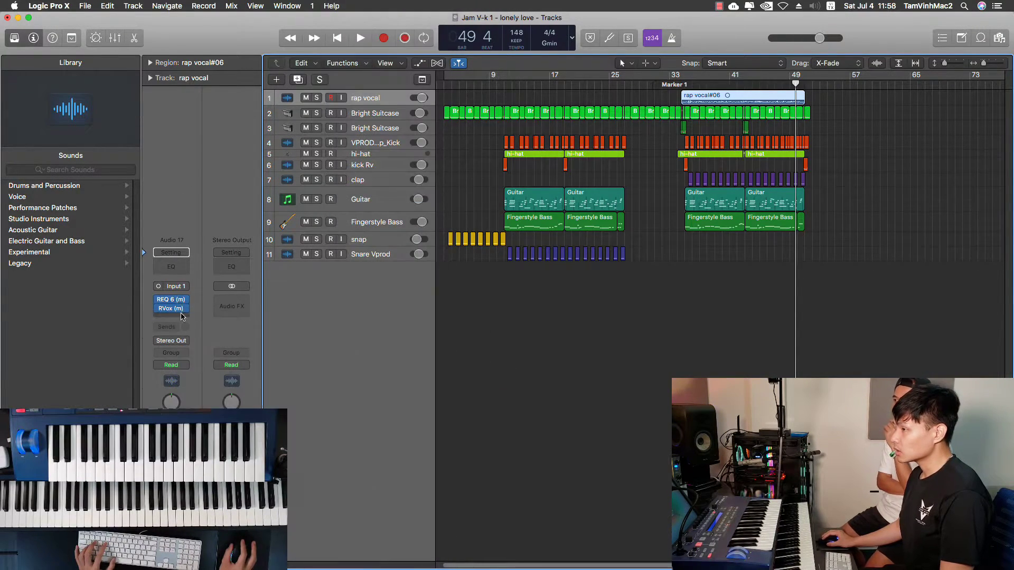
Add a send from the rap vocal to Bus 7 and set its level to +0.0.
click(173, 333)
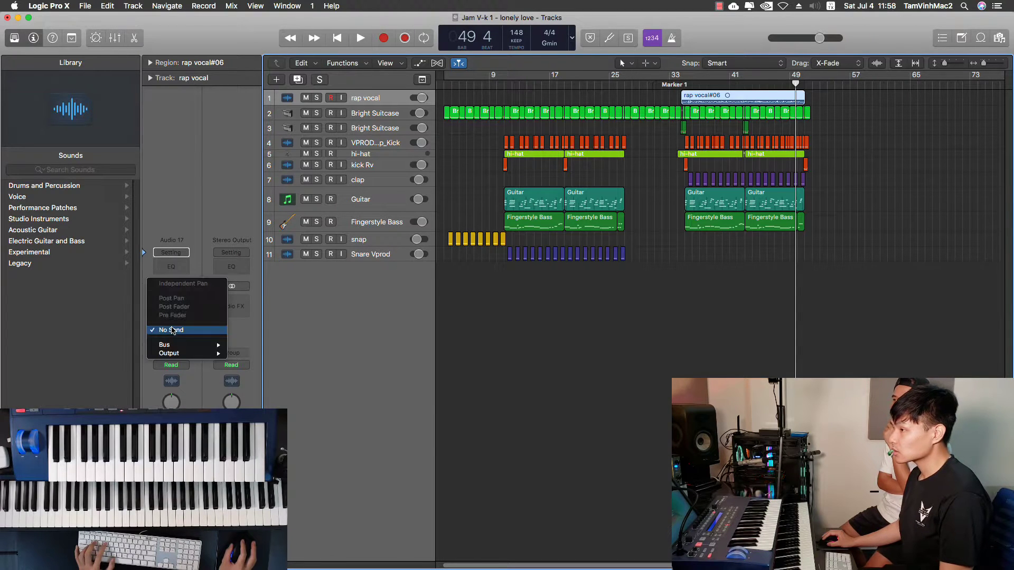
mouse_move(211, 344)
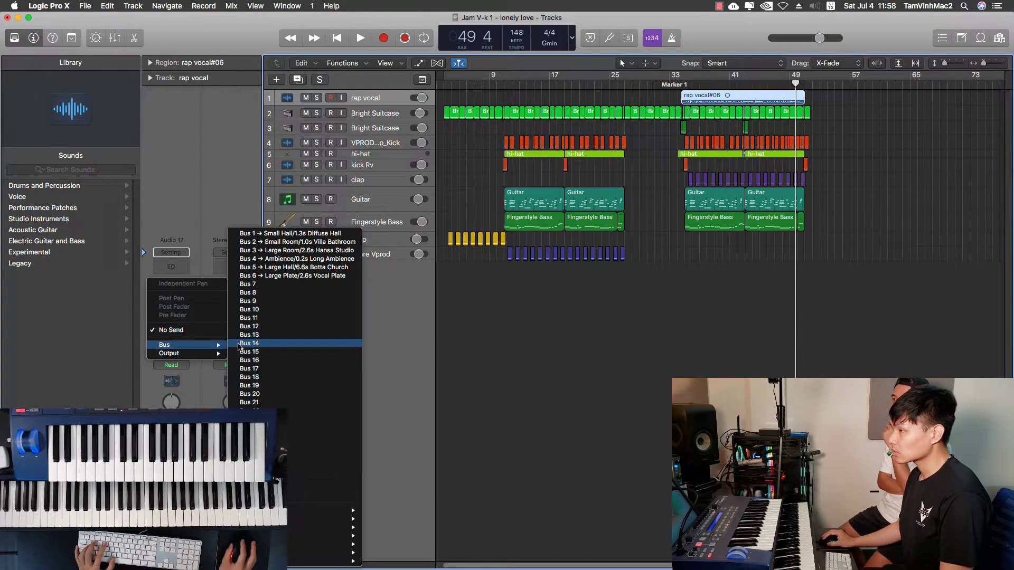
click(252, 293)
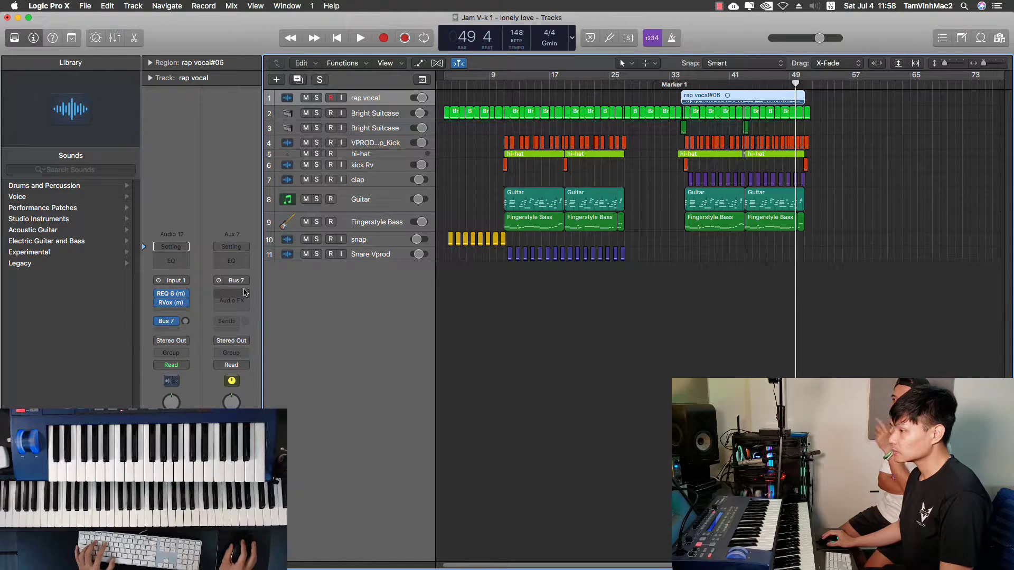
double_click(186, 323)
alt+click(187, 320)
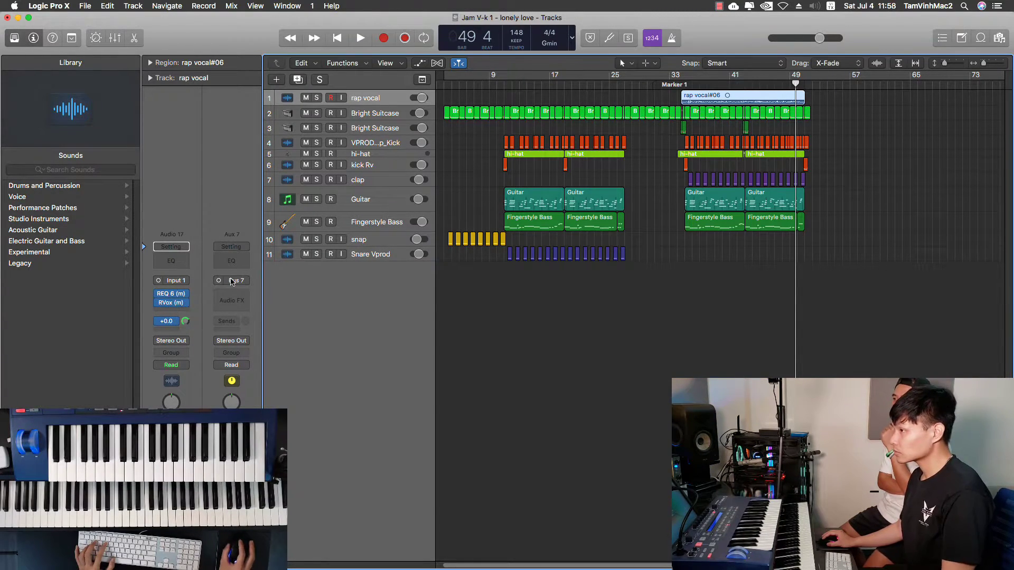
Insert the Waves MannyM Reverb (m->s) as Mono->Stereo on Aux 7 and move its window clear of the channel strips.
click(232, 299)
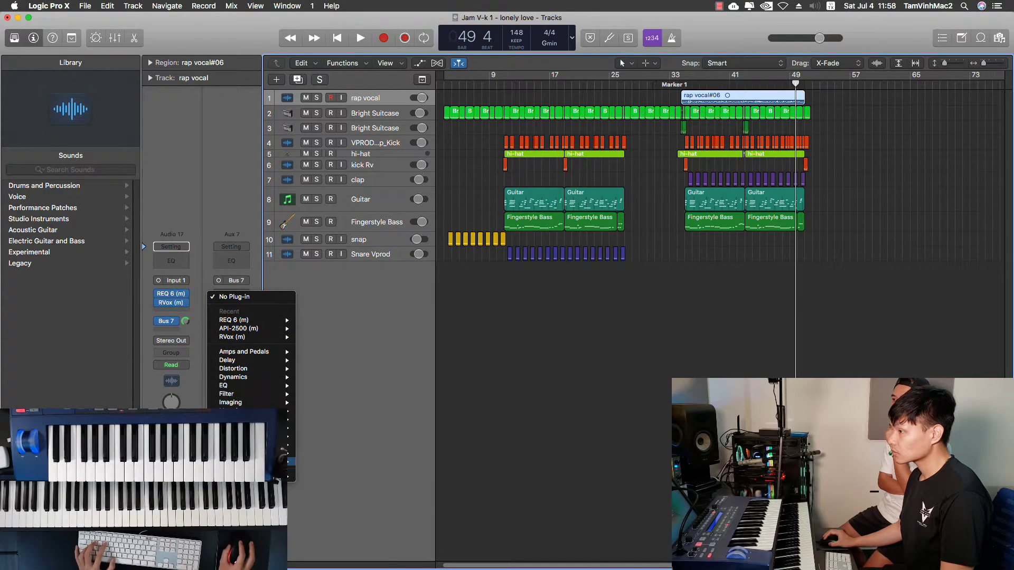
mouse_move(291, 477)
mouse_move(318, 552)
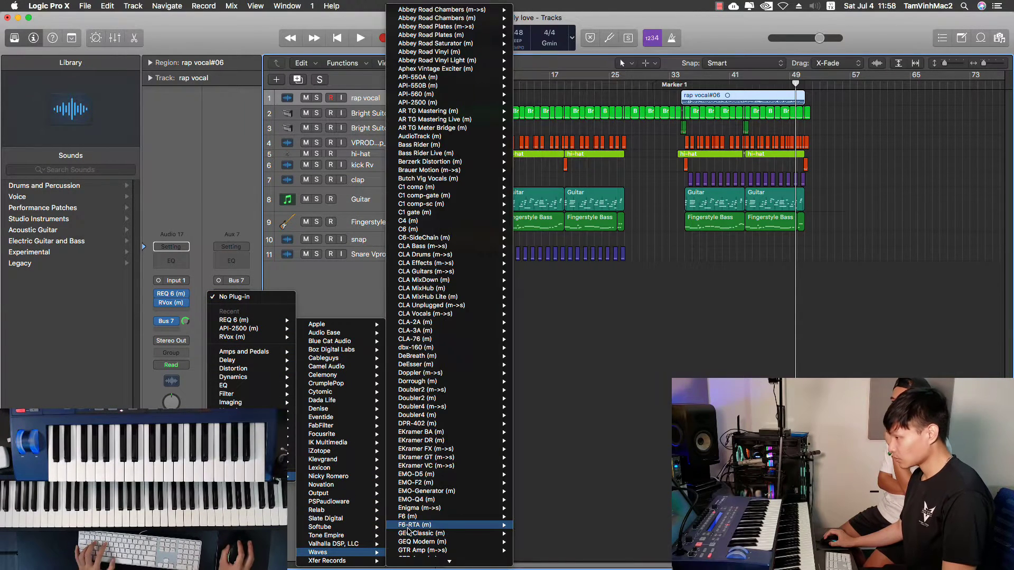
scroll(409, 531, down, 5)
scroll(411, 531, down, 4)
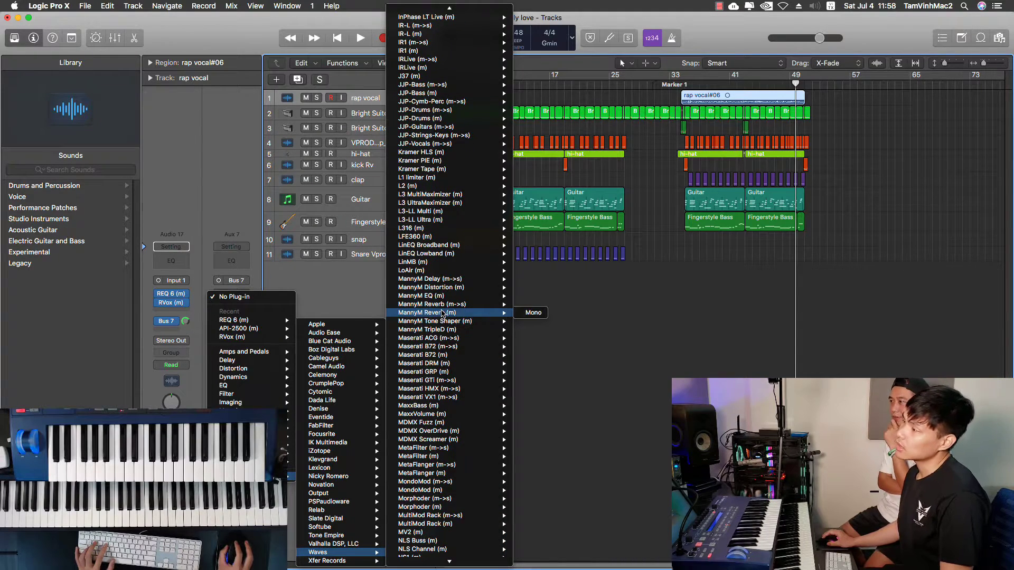
mouse_move(451, 306)
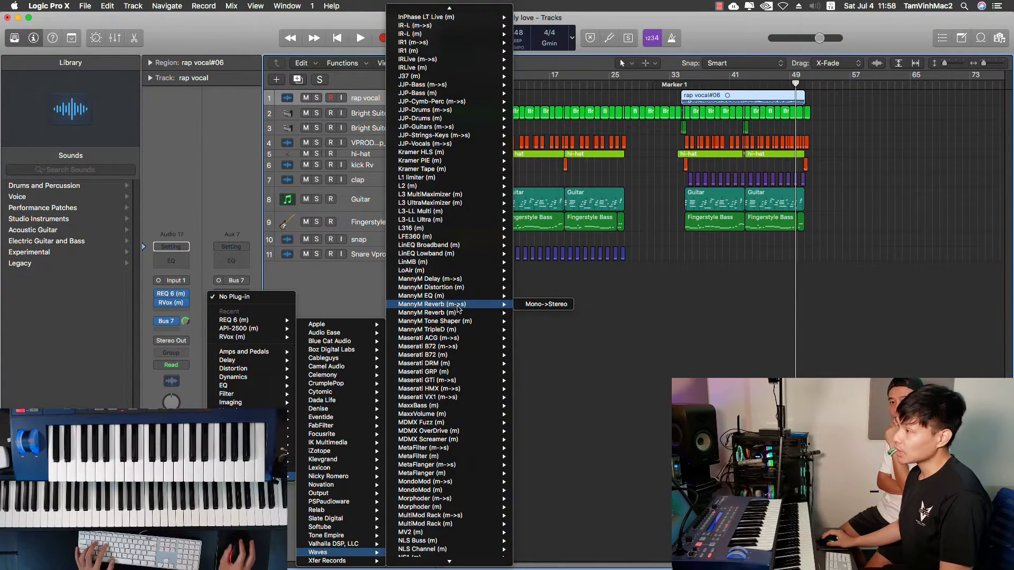
click(457, 309)
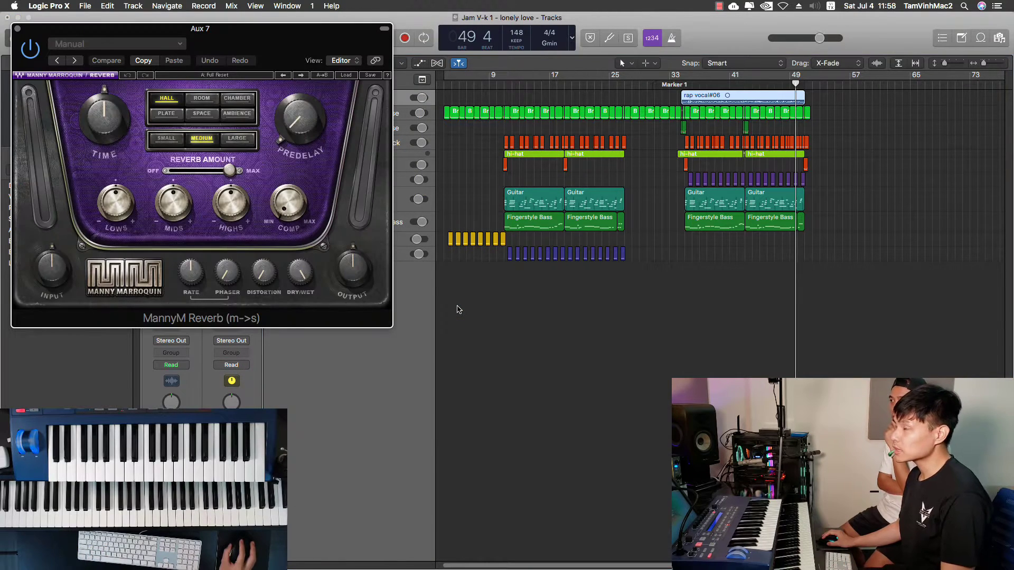
drag(285, 41, 736, 126)
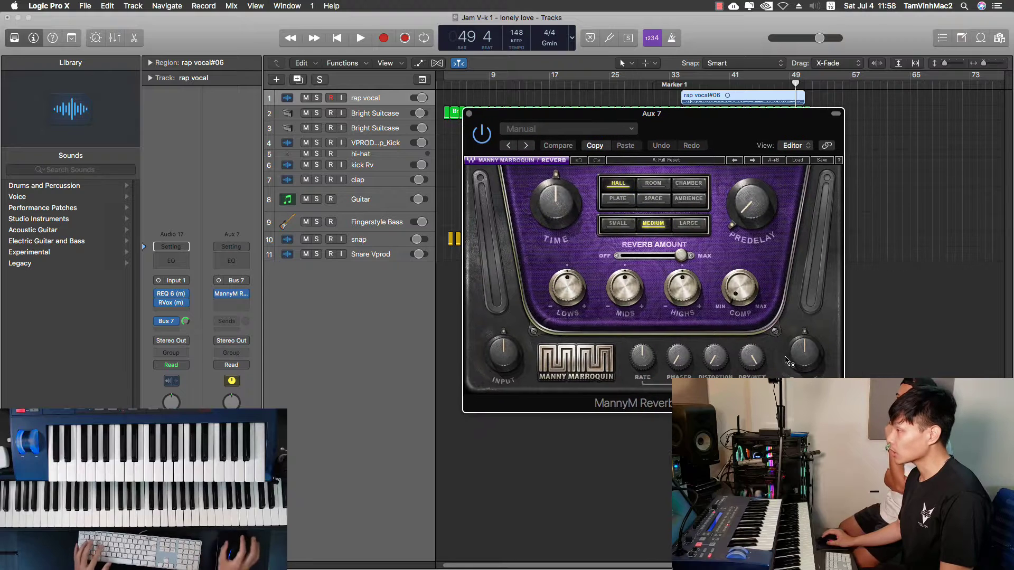
Solo the rap vocal, set the reverb type to Room with a shorter time and lower dry/wet mix, and play it from bar 36.
key(space)
key(space)
click(316, 98)
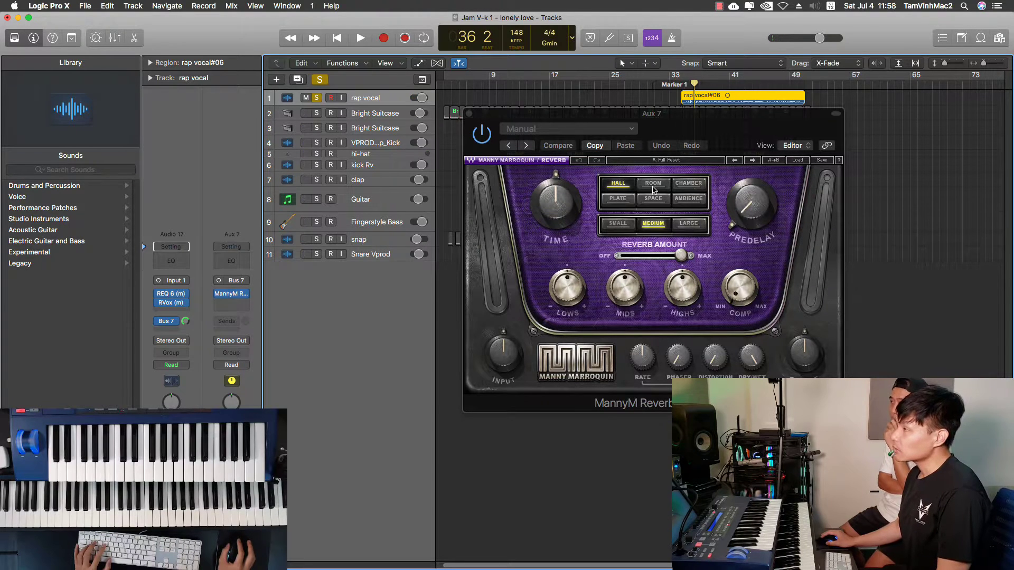
click(654, 185)
drag(555, 204, 555, 211)
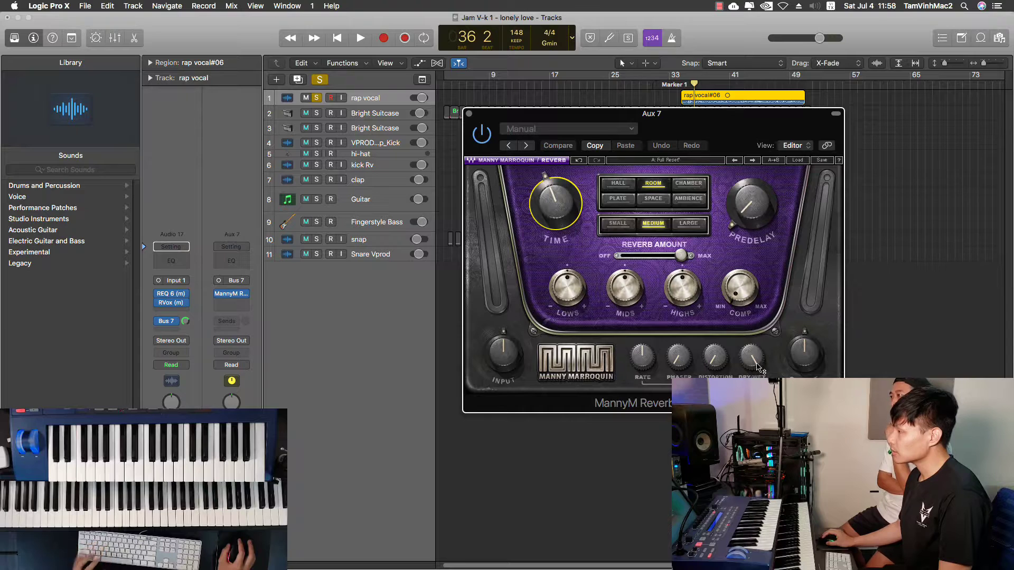
key(space)
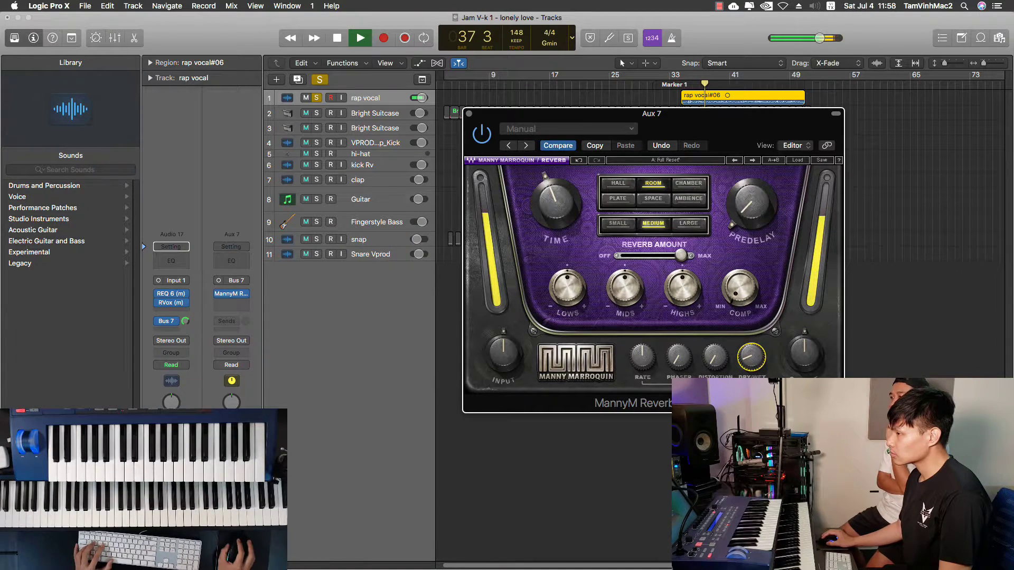
Unsolo the rap vocal, set the reverb size to Large and fine-tune its time while the full mix plays.
key(super+grave)
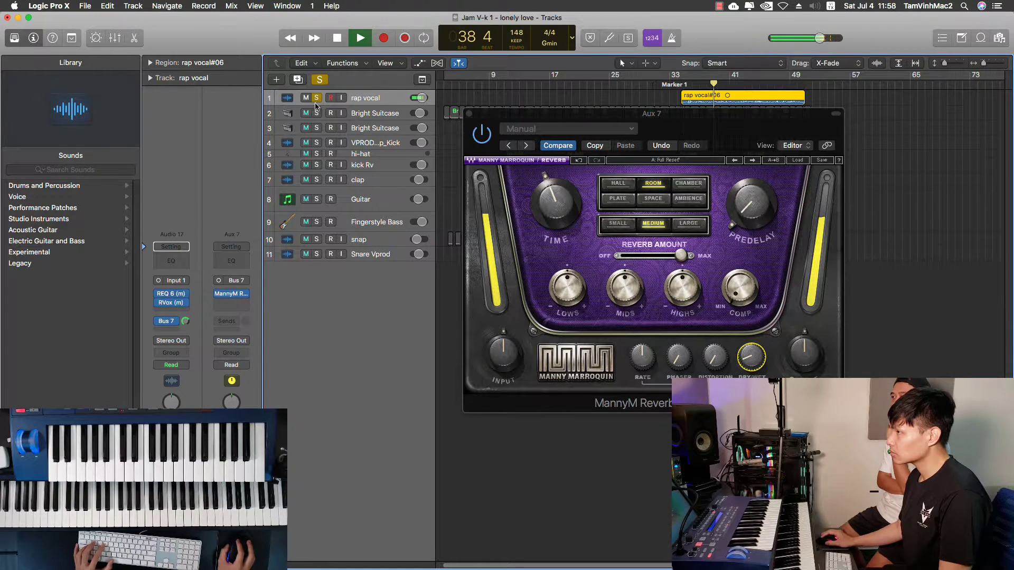
click(316, 99)
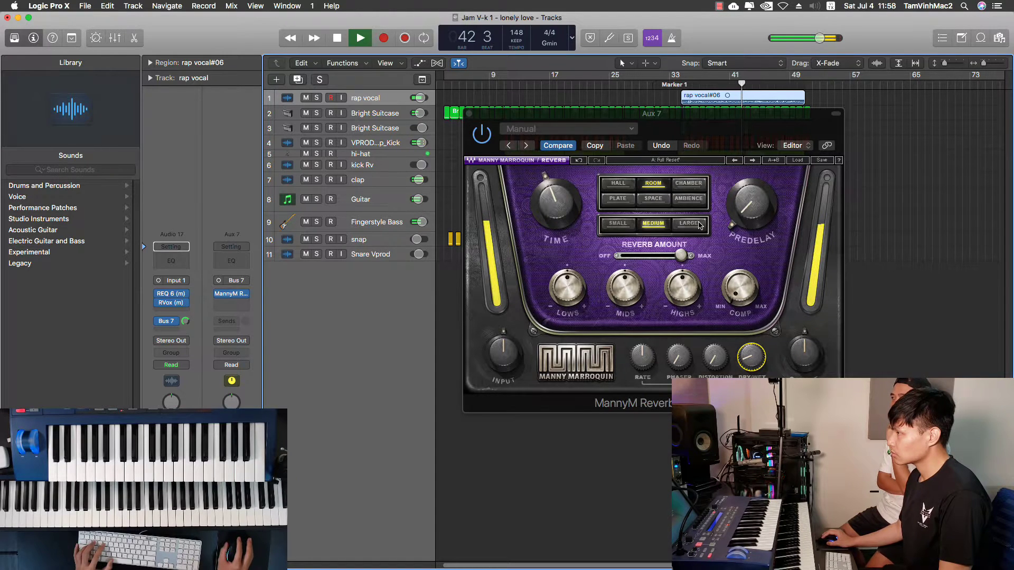
click(699, 225)
click(551, 201)
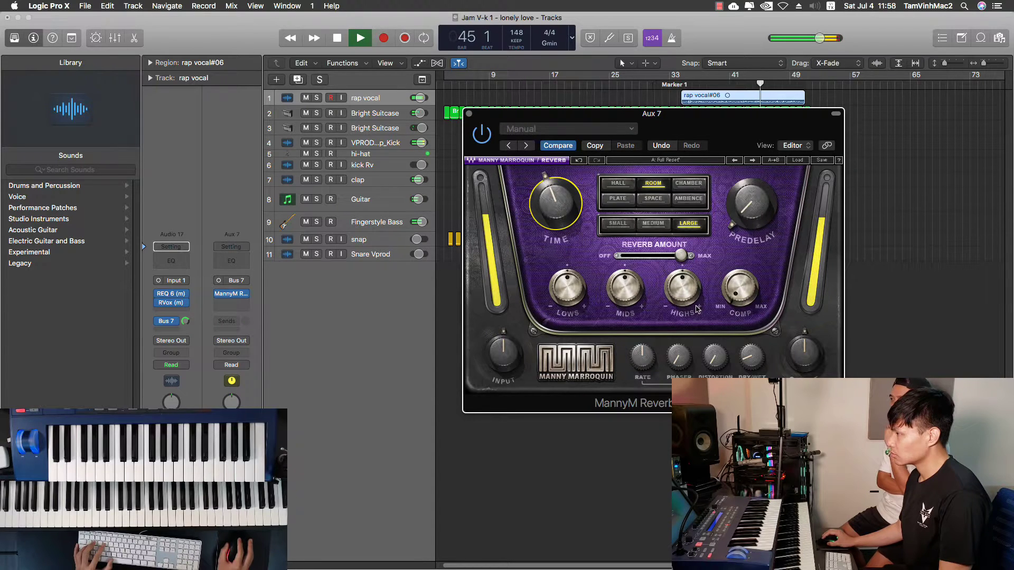
drag(560, 227, 561, 235)
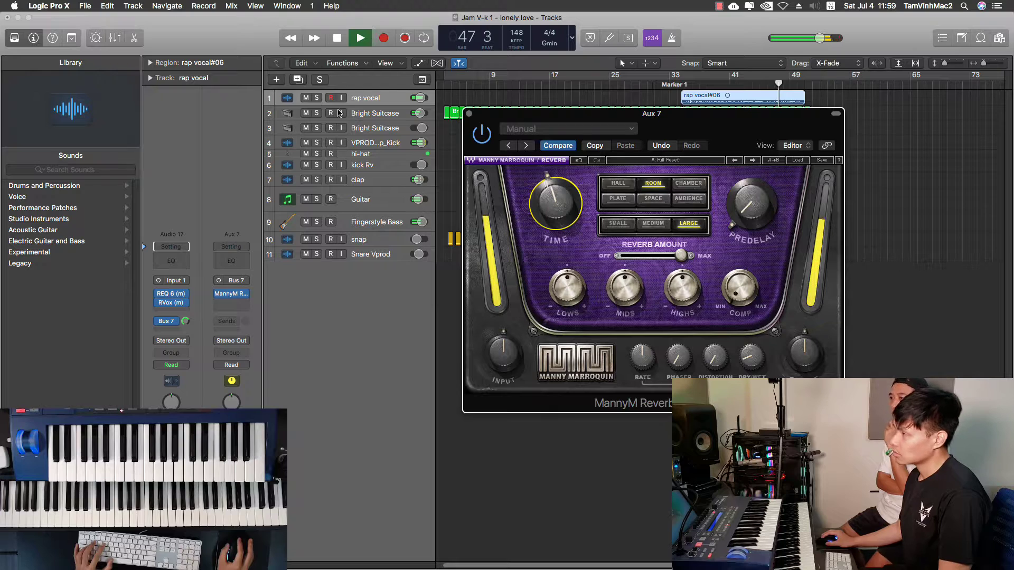
key(super+grave)
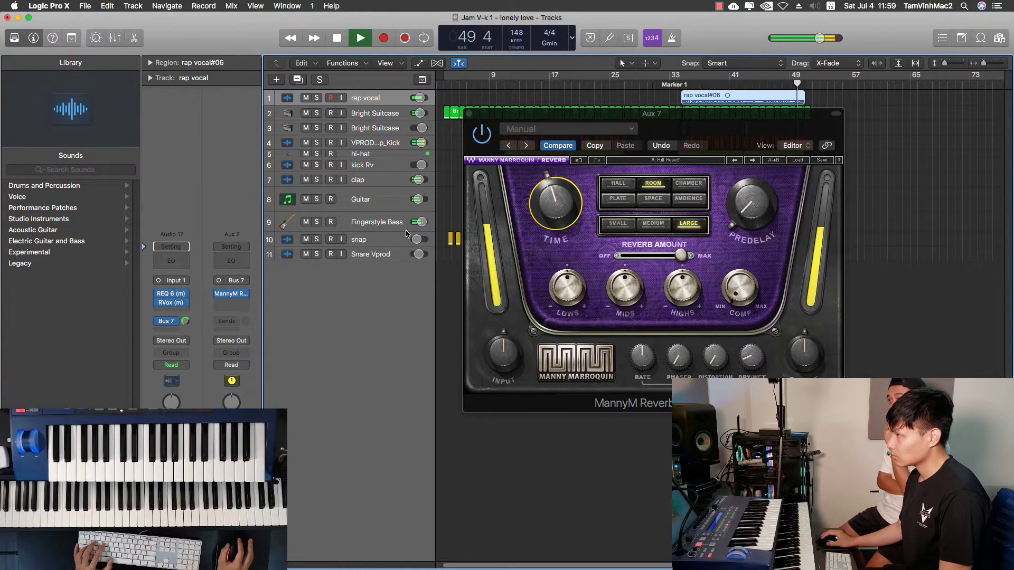
key(space)
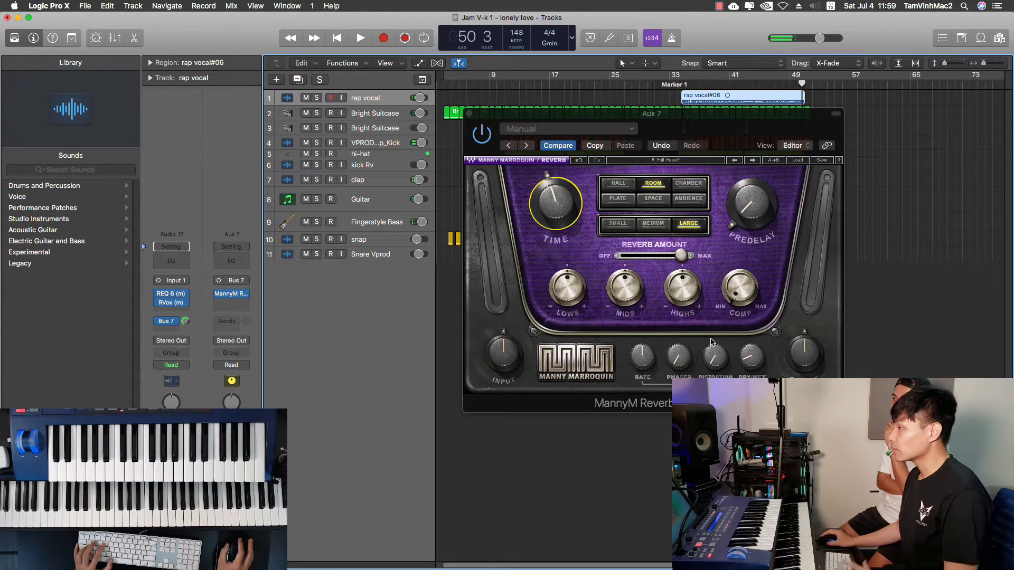
Raise the reverb's phaser and rate slightly while replaying the mix from bar 36.
click(679, 359)
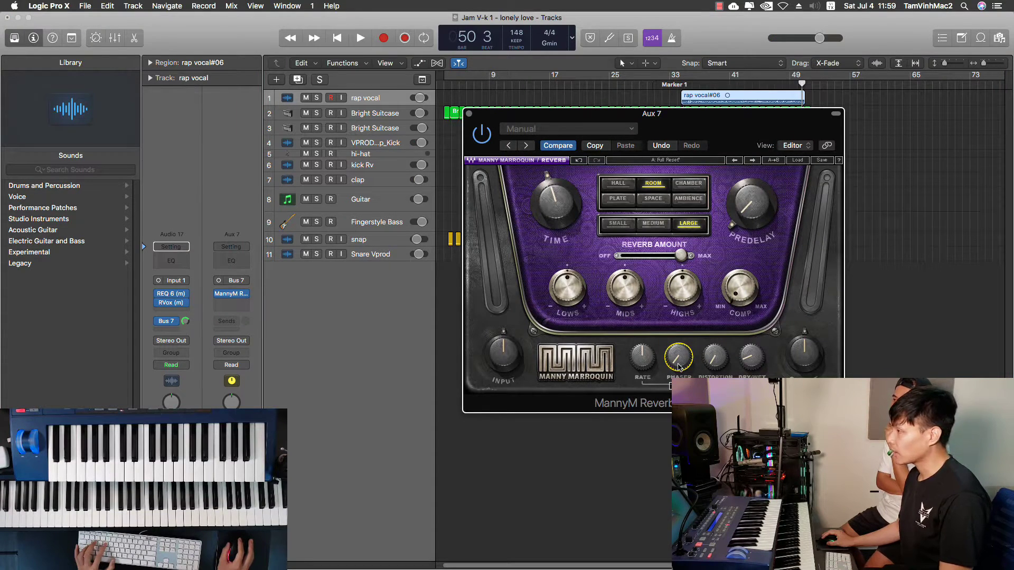
key(space)
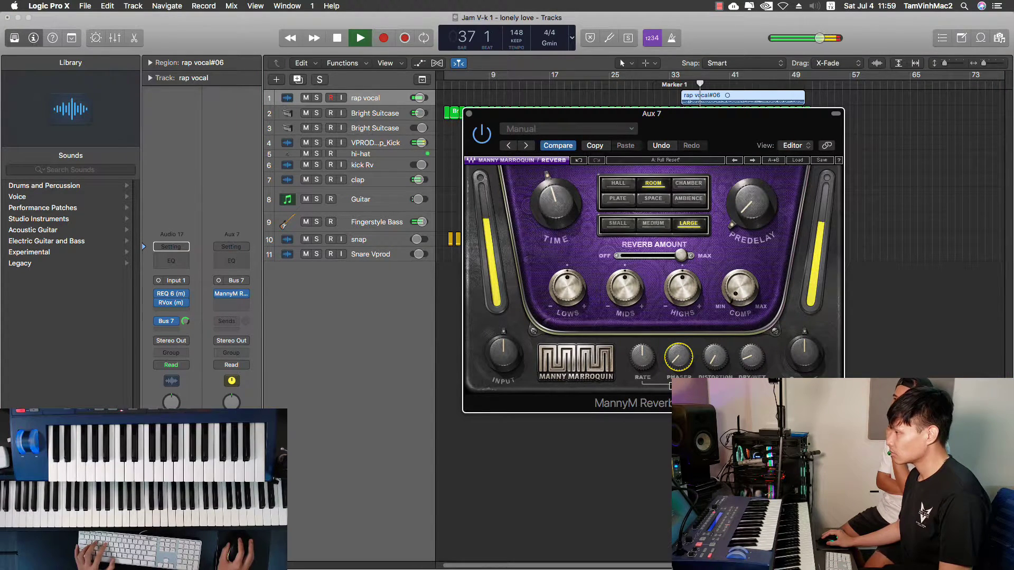
drag(642, 359, 642, 355)
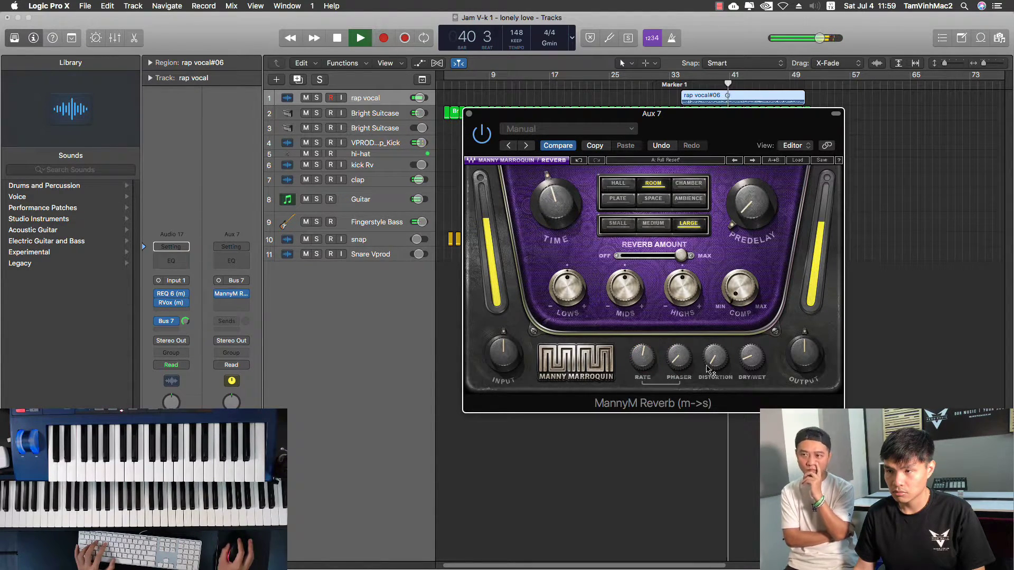
click(679, 358)
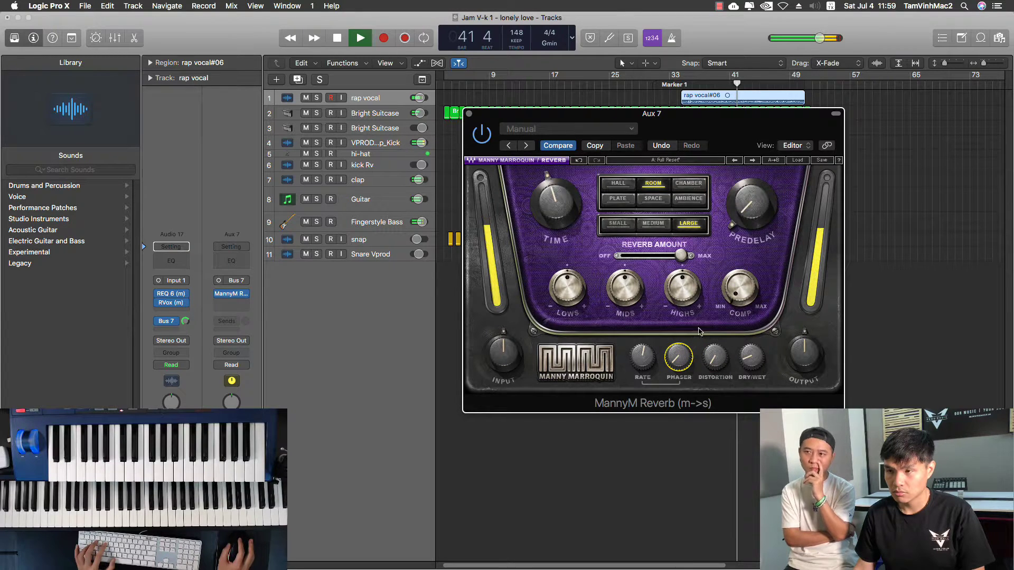
Lower the reverb's highs to -1.5, raise its compression slightly and stop playback.
click(682, 288)
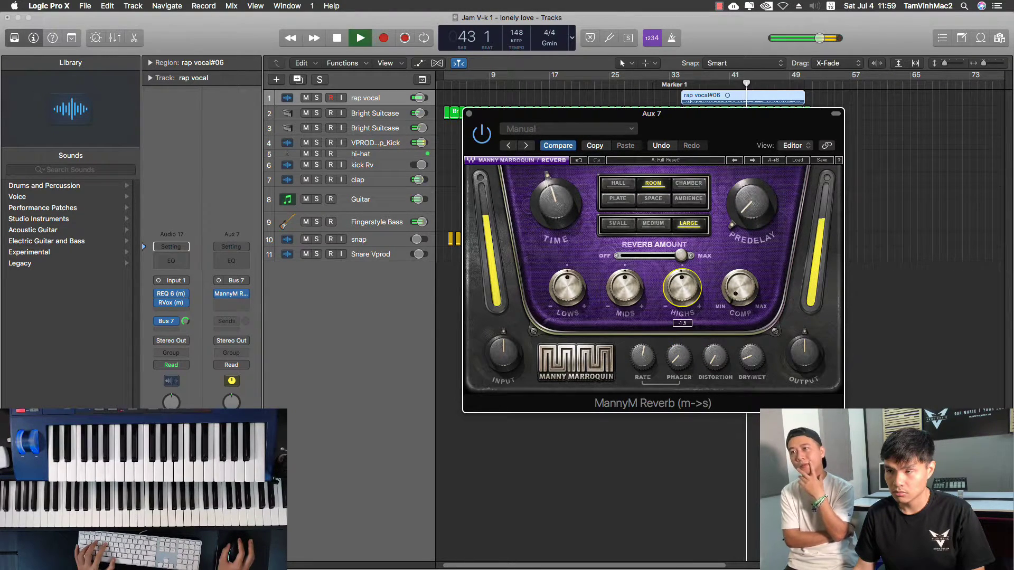
click(739, 287)
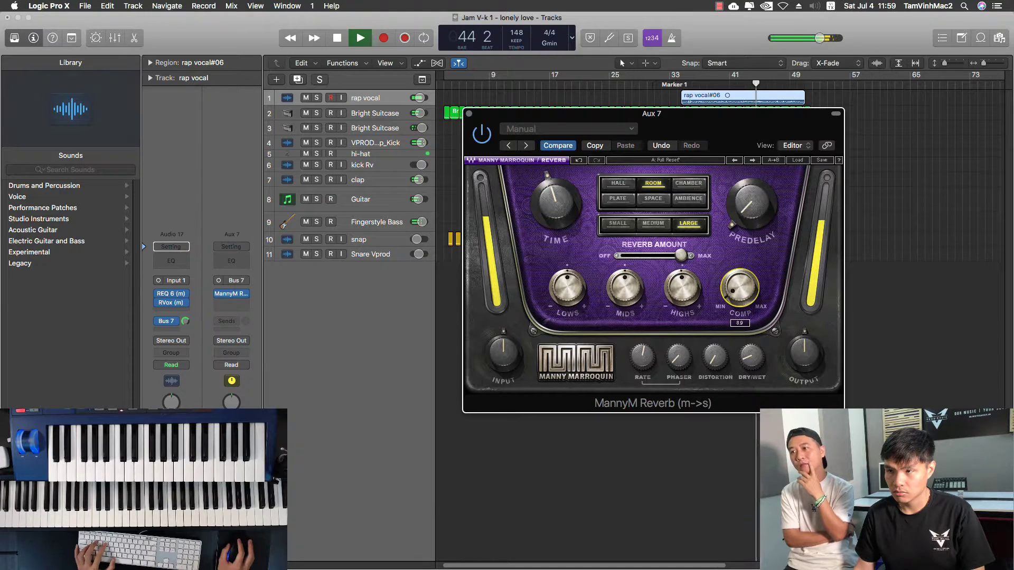
drag(738, 309, 737, 298)
key(space)
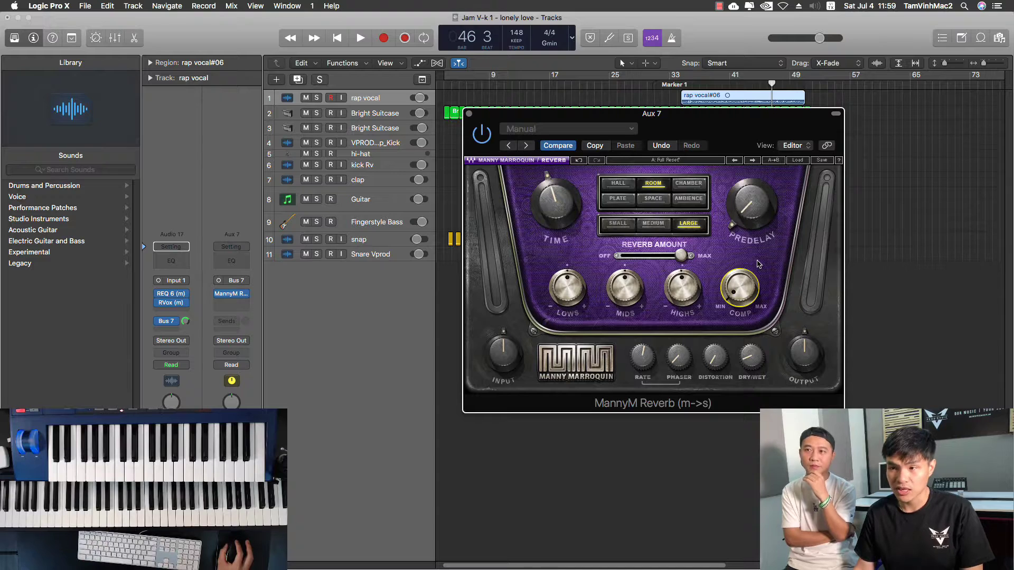
Replay the mix from bar 36, set the reverb's compression to 0.0, and stop playback.
key(space)
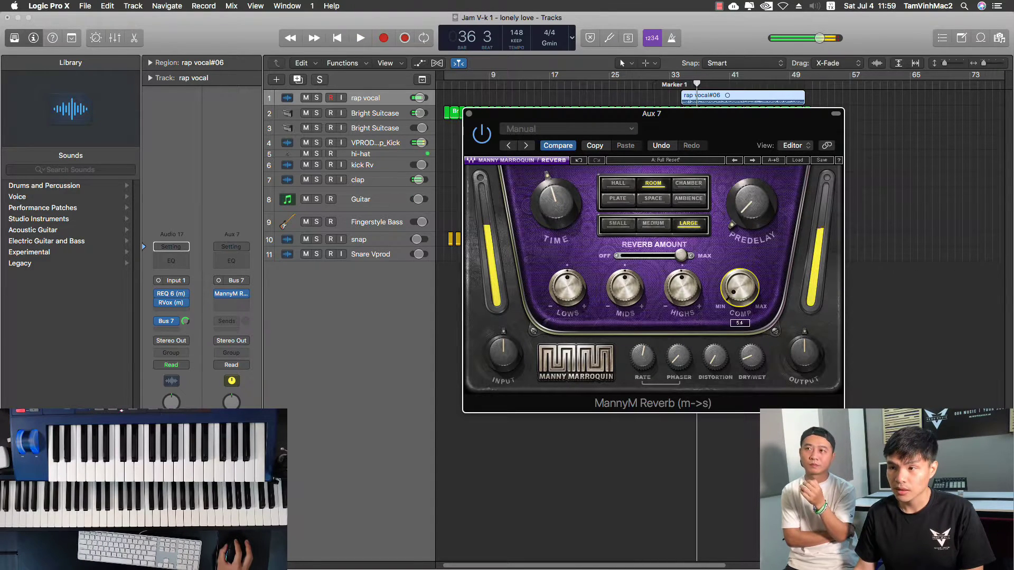
mouse_move(749, 295)
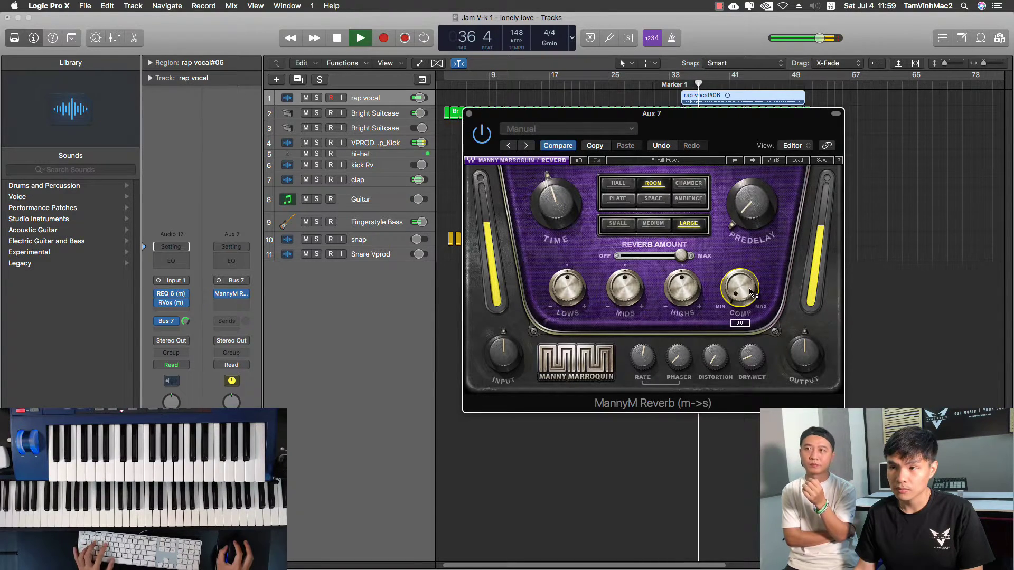
key(space)
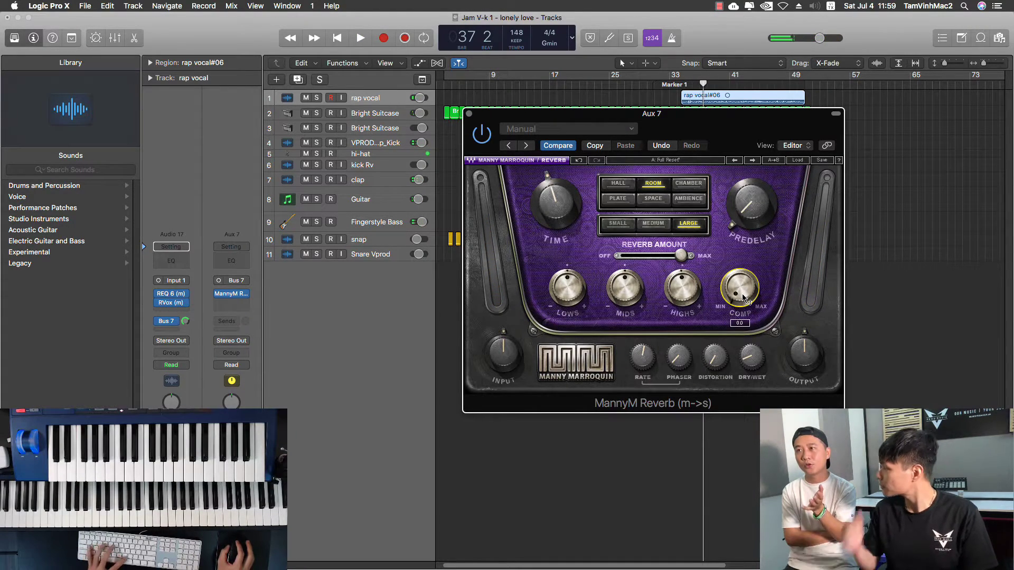
Solo the rap vocal and audition it with the reverb's dry/wet mix and compression raised.
key(s)
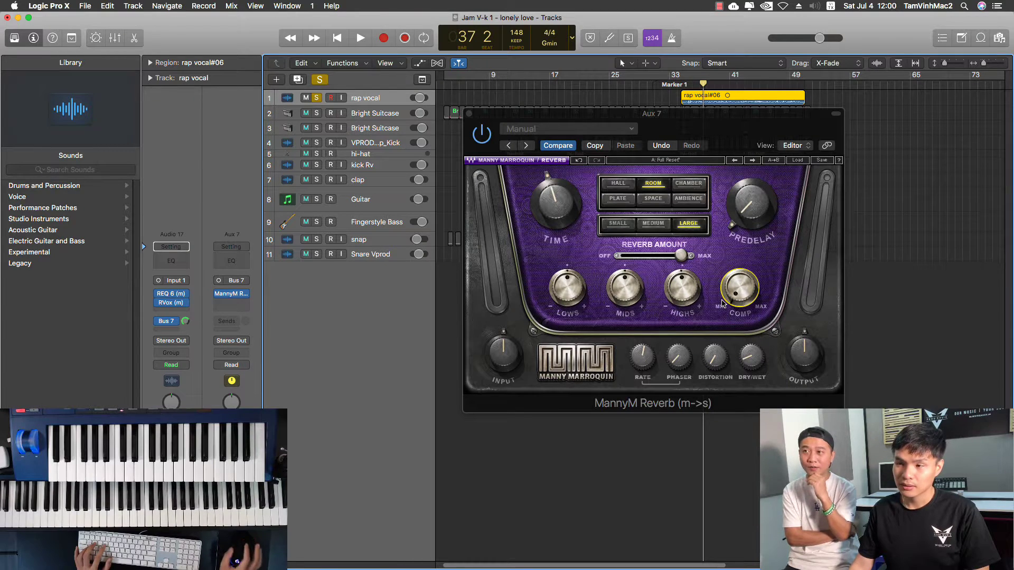
click(744, 308)
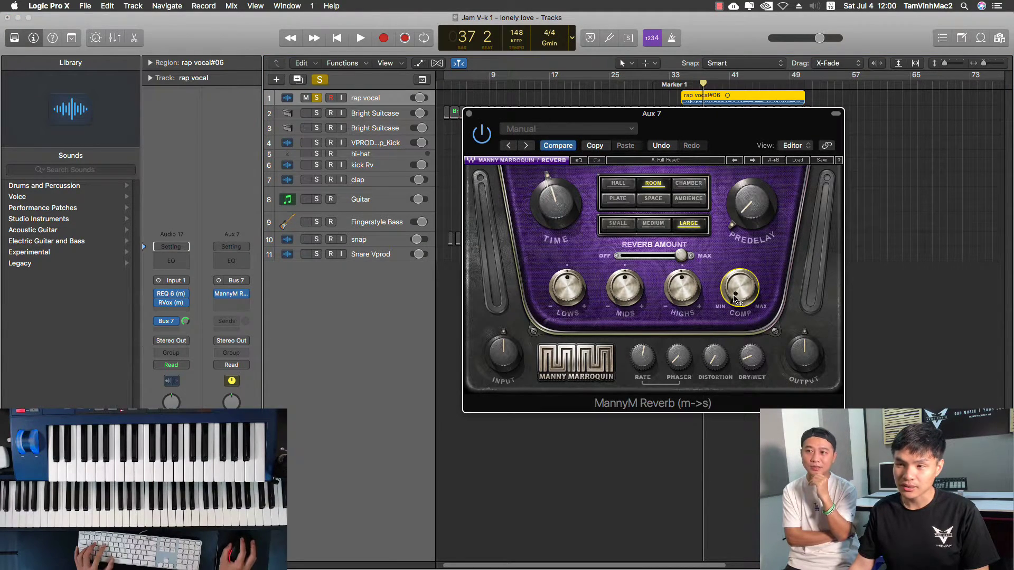
key(space)
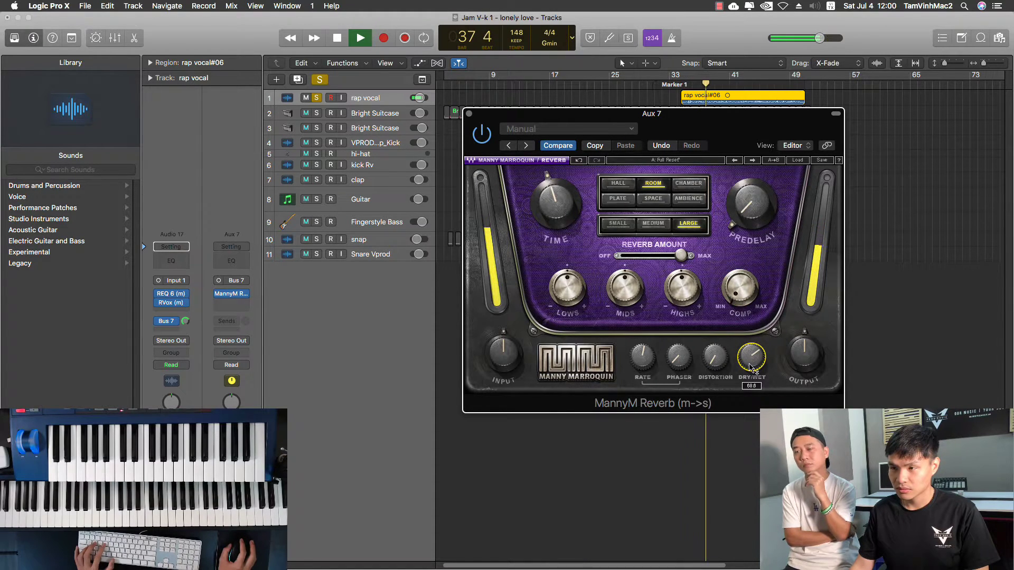
key(space)
drag(741, 302, 742, 248)
key(space)
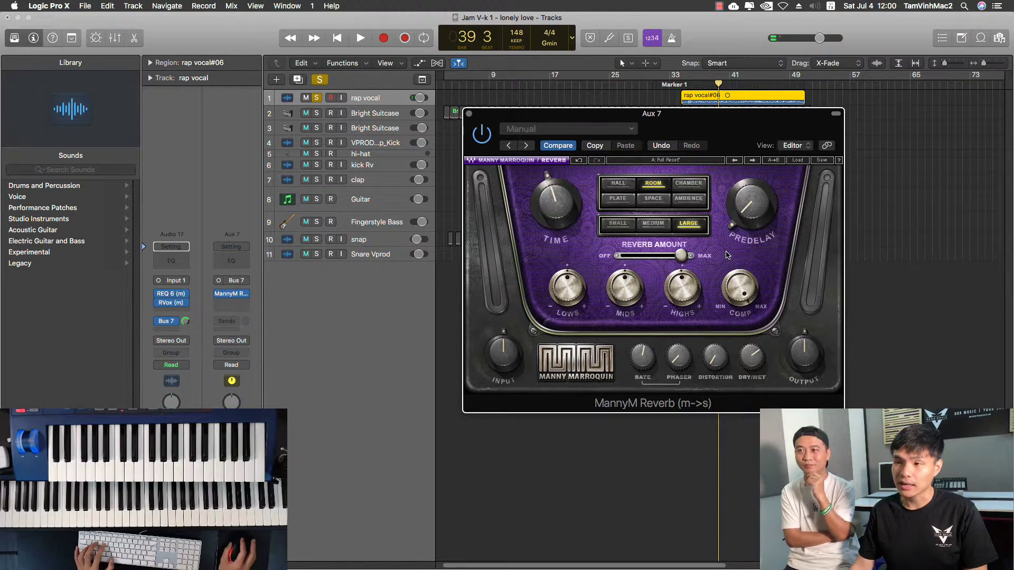
Replay the soloed rap vocal while readjusting the reverb's compression and lowering its dry/wet mix.
key(space)
click(742, 288)
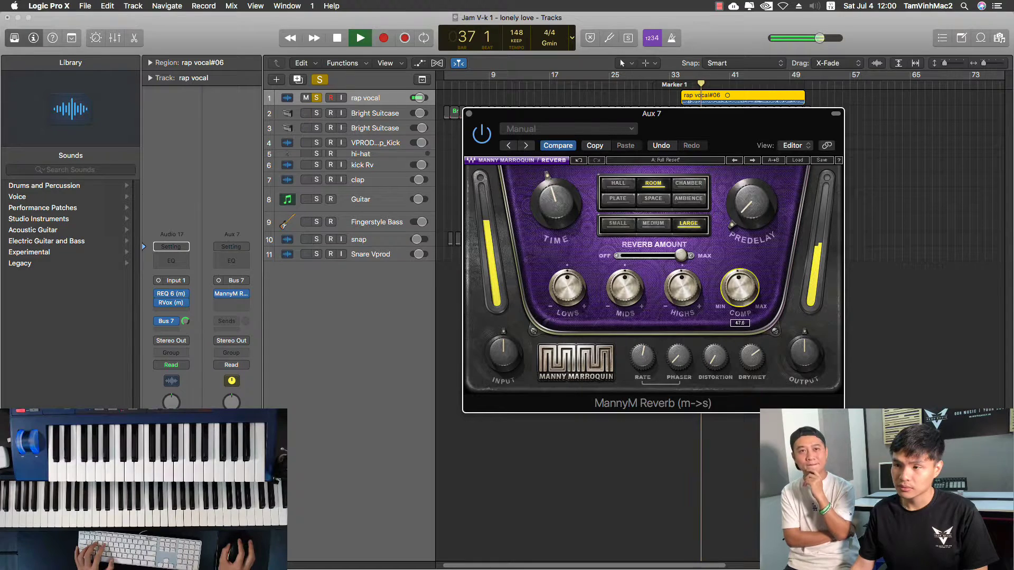
drag(740, 288, 739, 245)
drag(751, 357, 751, 388)
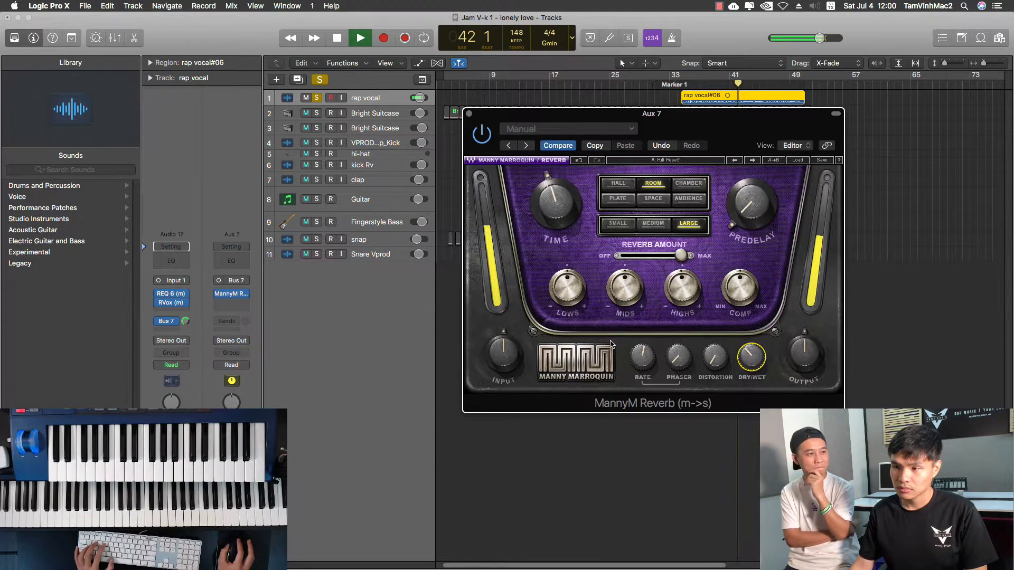
Unsolo the rap vocal to hear it in the full mix, stop playback and close the reverb.
click(317, 98)
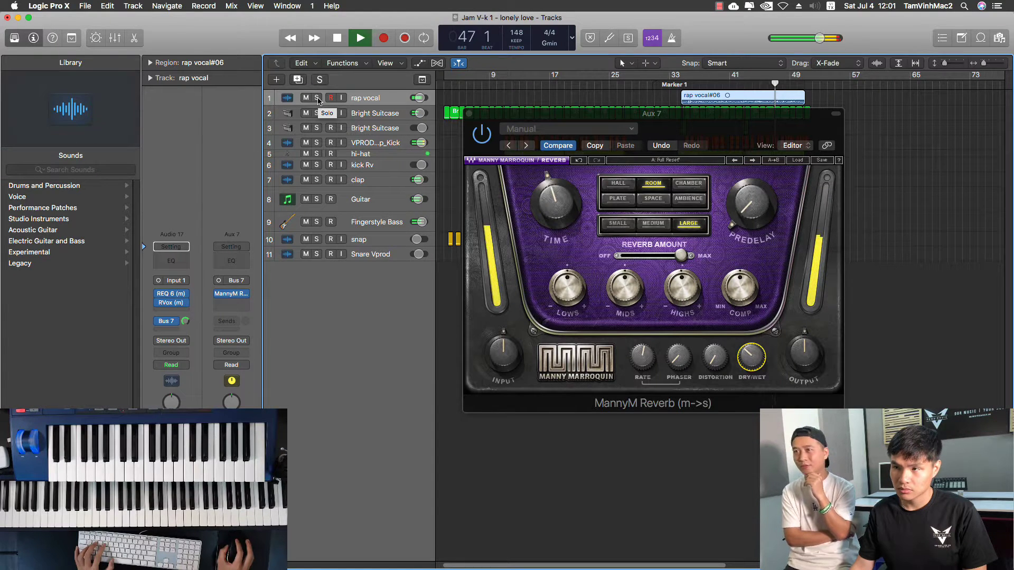
key(space)
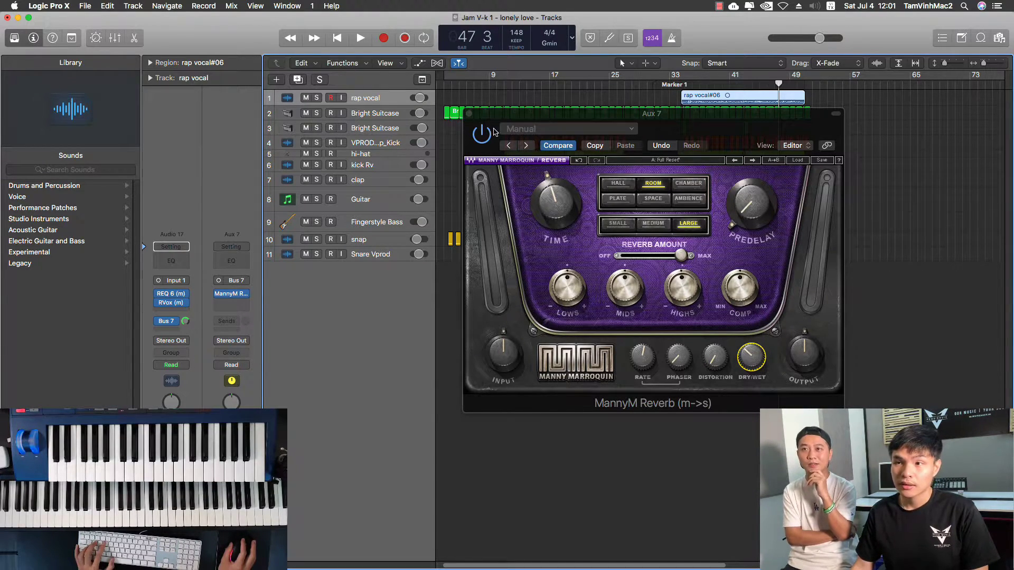
click(469, 114)
Solo the first Bright Suitcase track, play it from the marker and insert a REQ 6 equalizer on it.
click(363, 115)
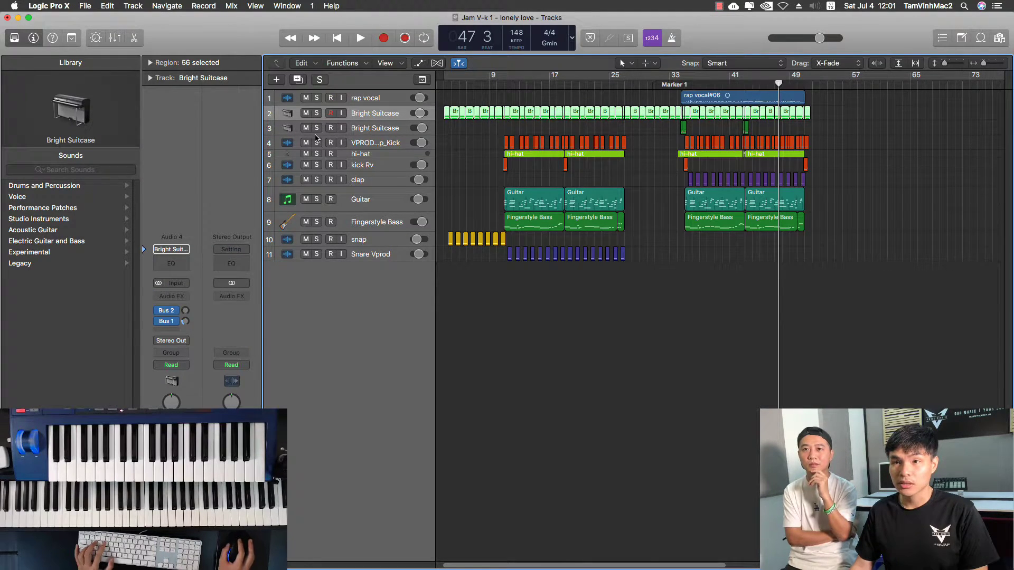
key(s)
key(space)
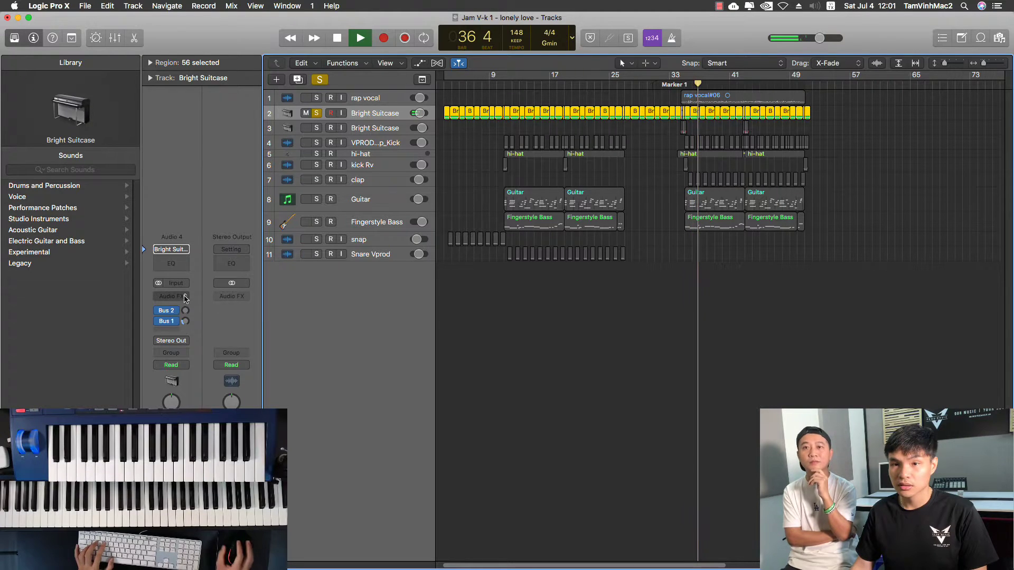
click(185, 297)
click(267, 330)
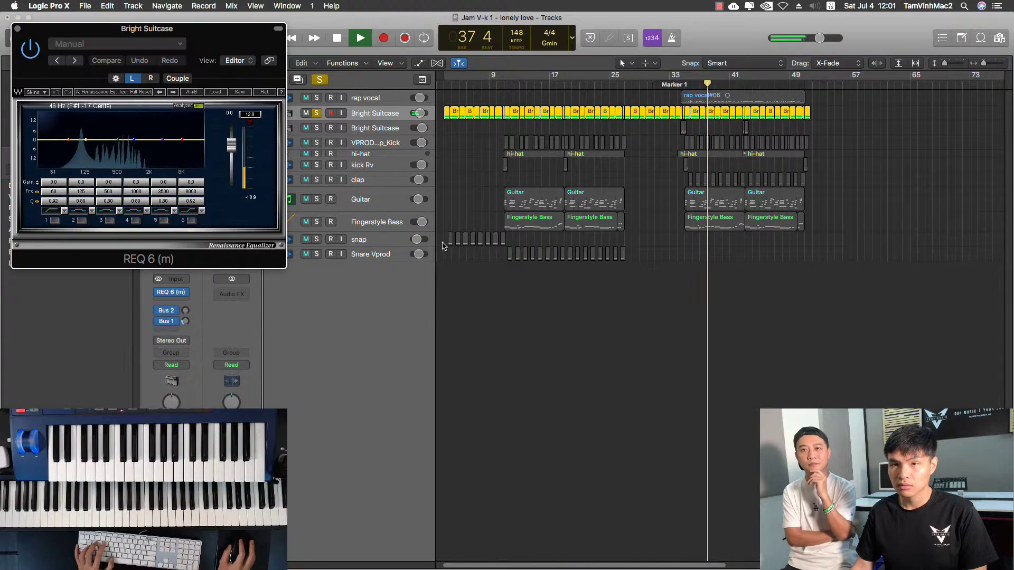
drag(208, 38, 675, 54)
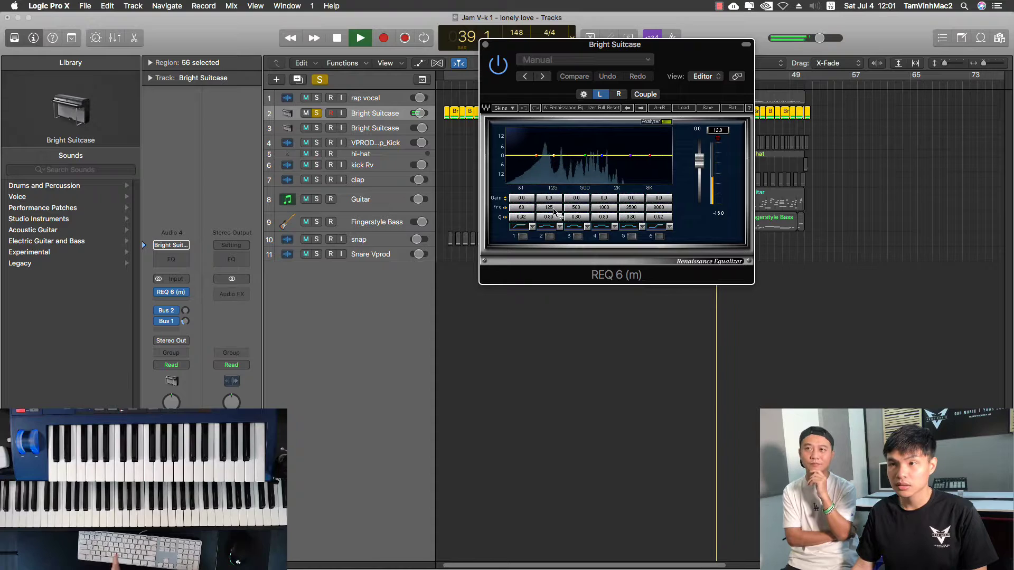
Enable the equalizer's band 1 as a low cut at 95 Hz with Q 1.41, and stop playback.
click(522, 236)
drag(519, 217, 537, 208)
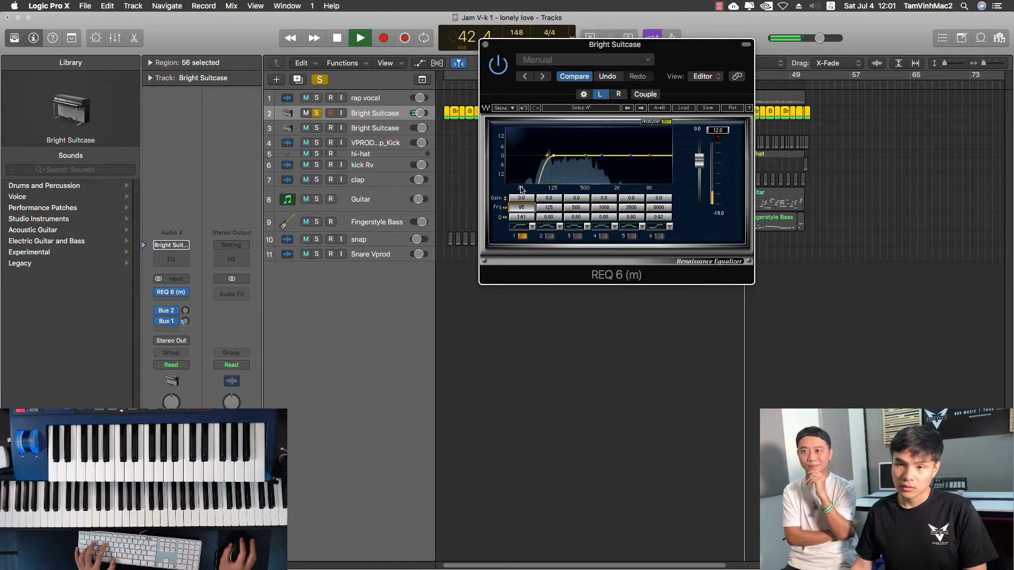
key(space)
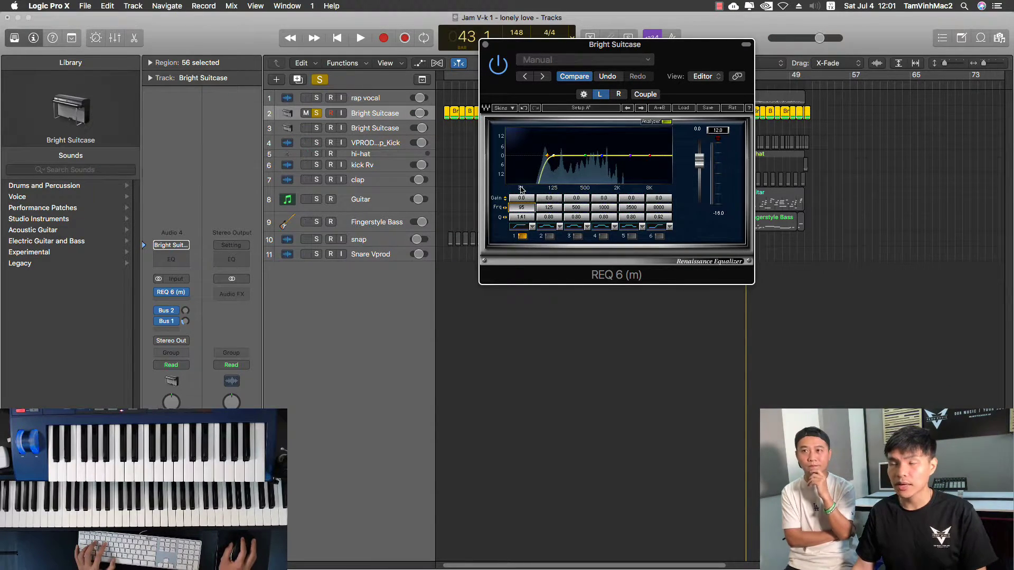
Unsolo the Bright Suitcase, play the full mix and set the low-cut frequency to 93 Hz.
click(316, 113)
key(space)
drag(528, 210, 524, 211)
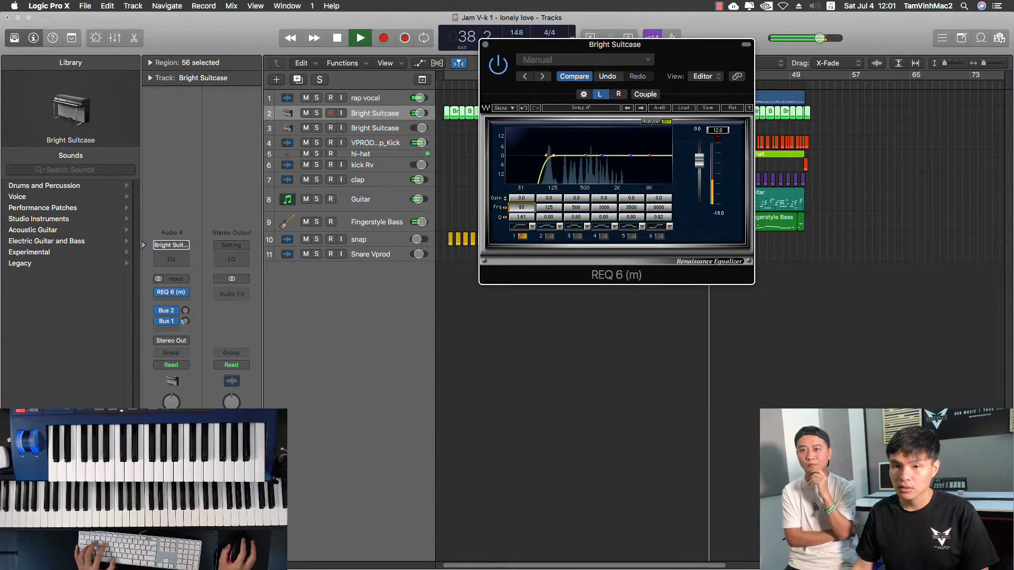
Compare the Bright Suitcase soloed and in the mix, raising REQ 6 output to 2.8 and setting band 1's Q to 1.03.
key(s)
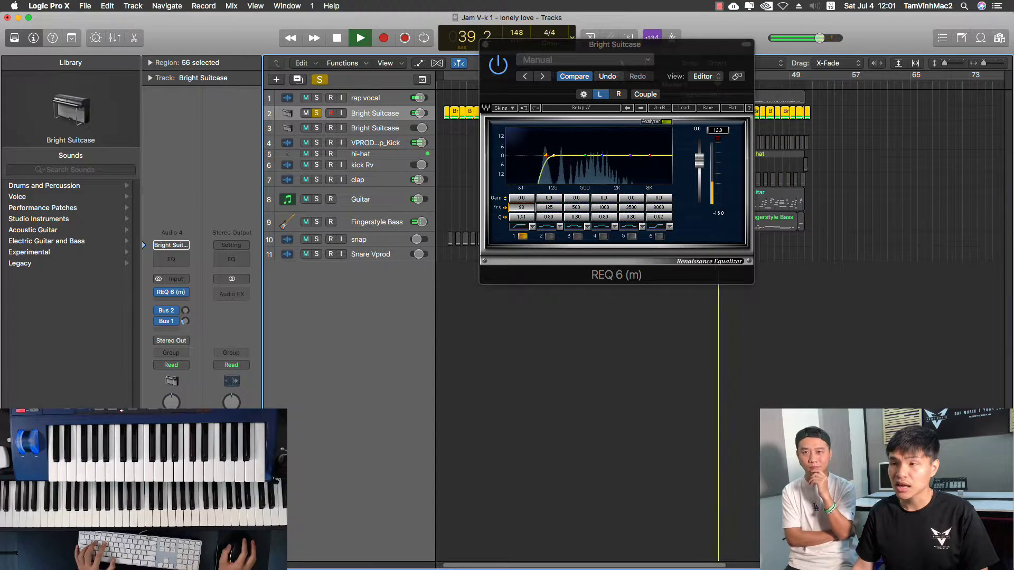
key(s)
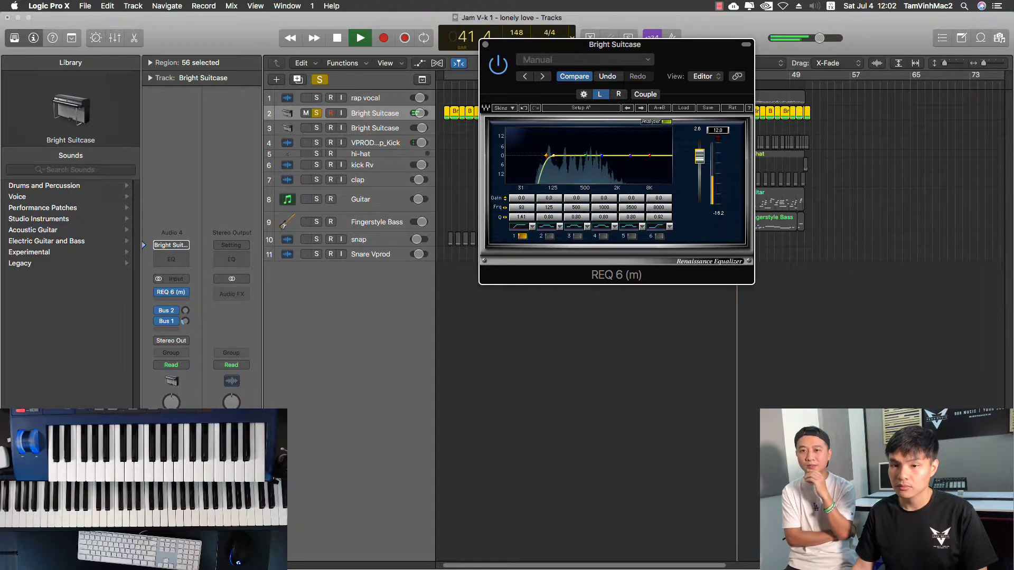
key(s)
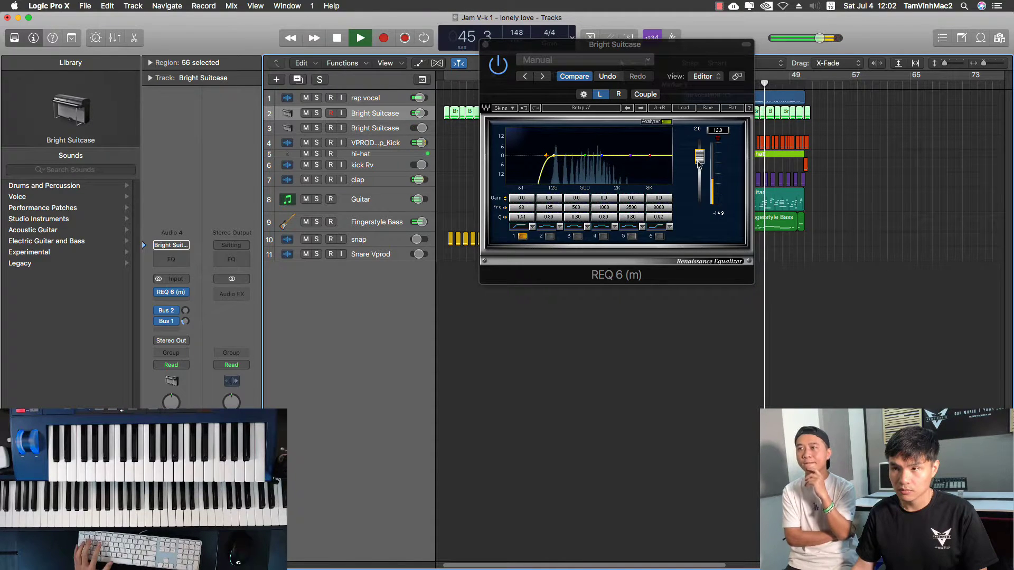
drag(521, 217, 500, 217)
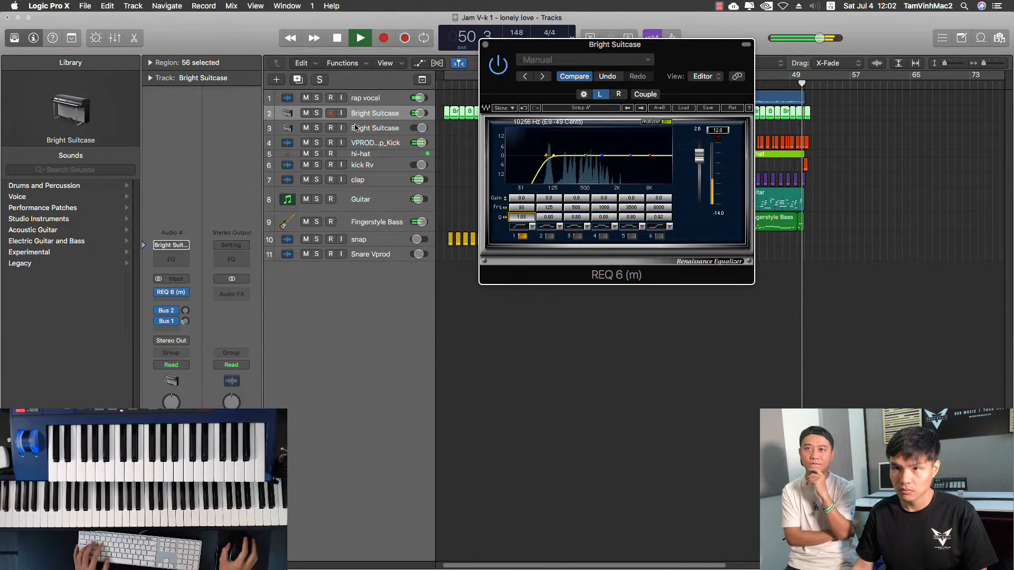
Replay the Bright Suitcase soloed, stop, and insert an S1 Imager (s) after its REQ 6.
key(space)
key(space)
key(s)
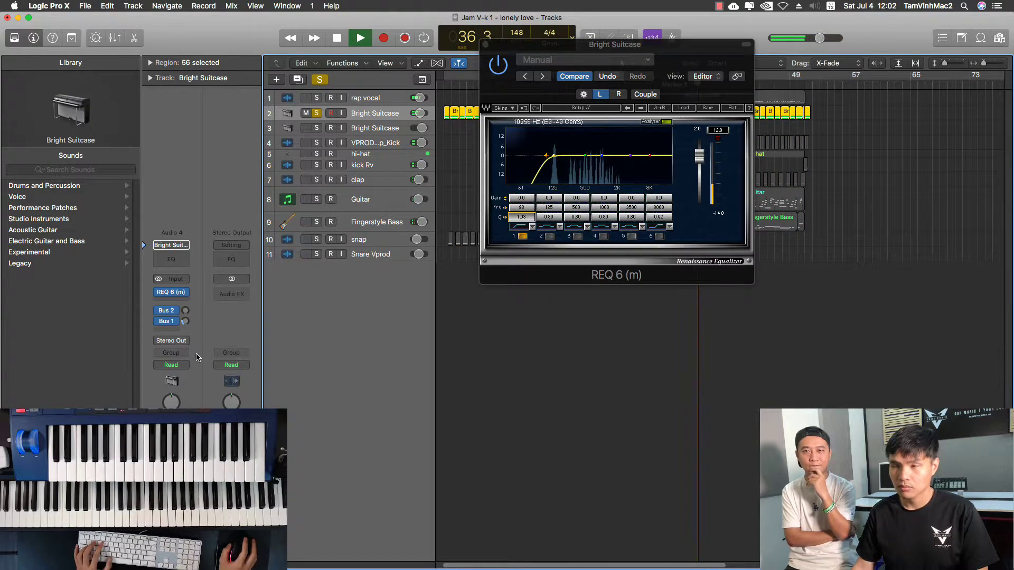
key(space)
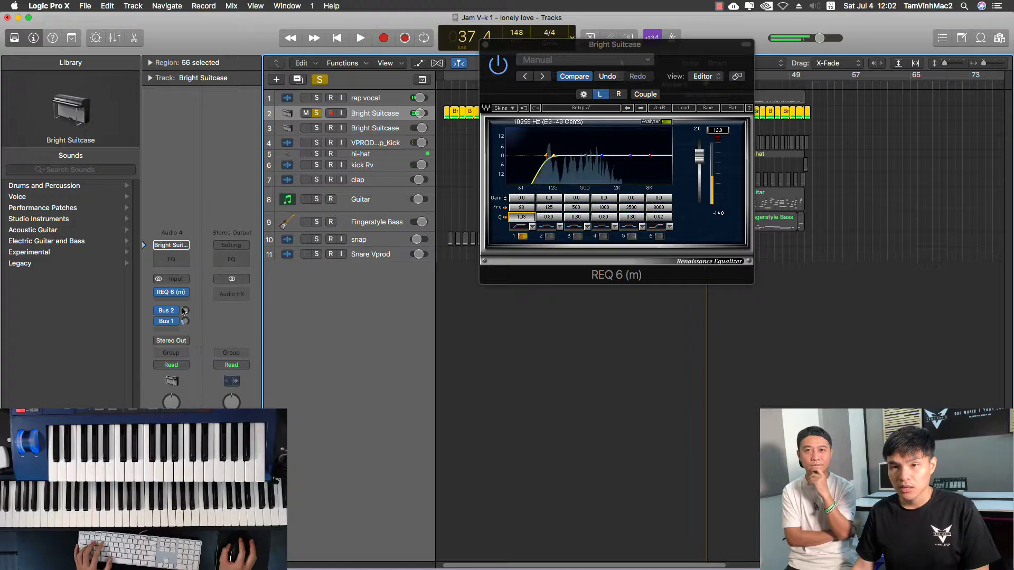
click(175, 301)
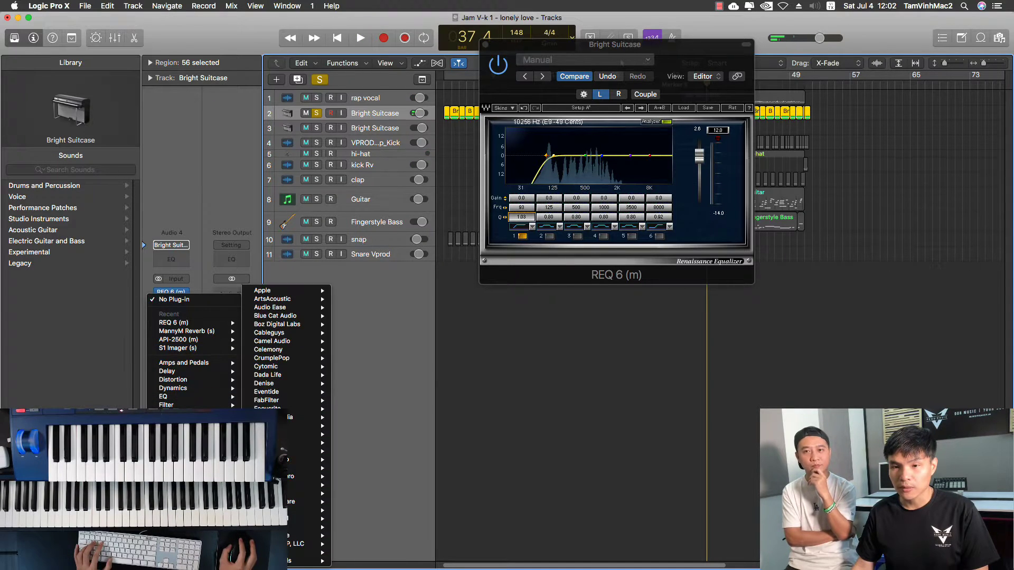
key(Escape)
click(179, 302)
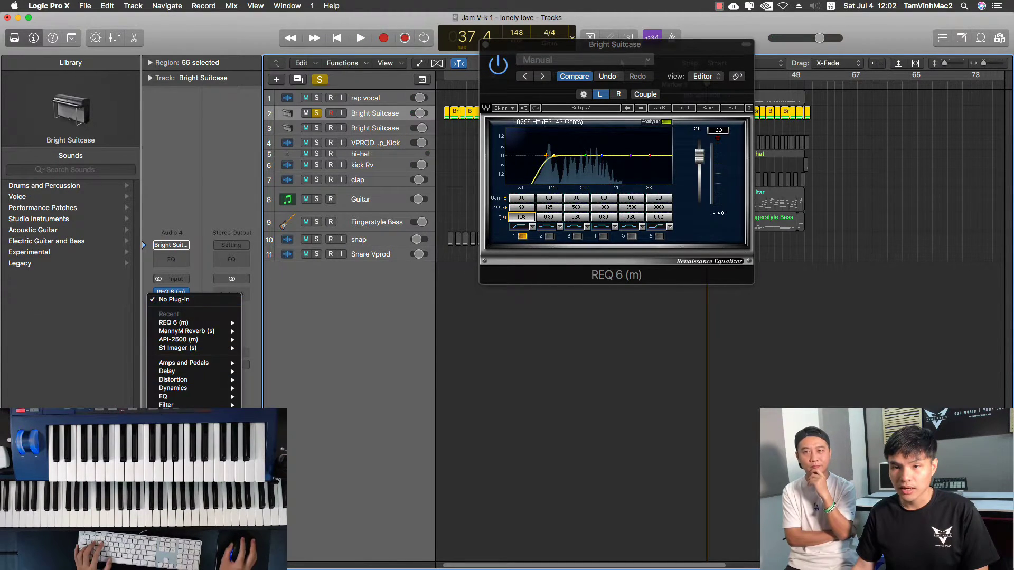
key(Escape)
drag(156, 30, 483, 132)
Widen the S1 Imager to a width of about 1.7 during playback and unsolo the Bright Suitcase.
key(space)
drag(377, 241, 377, 201)
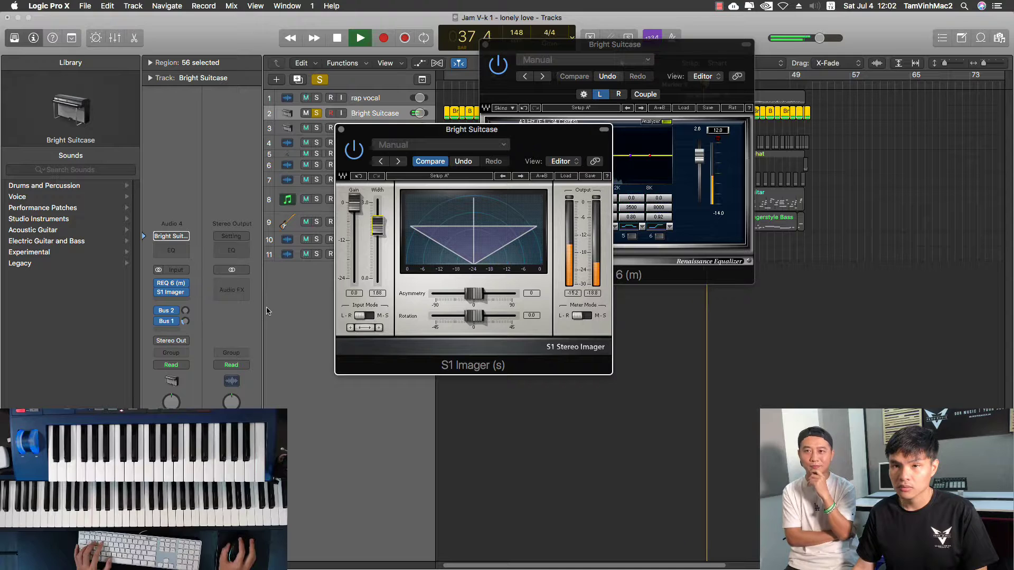
click(317, 113)
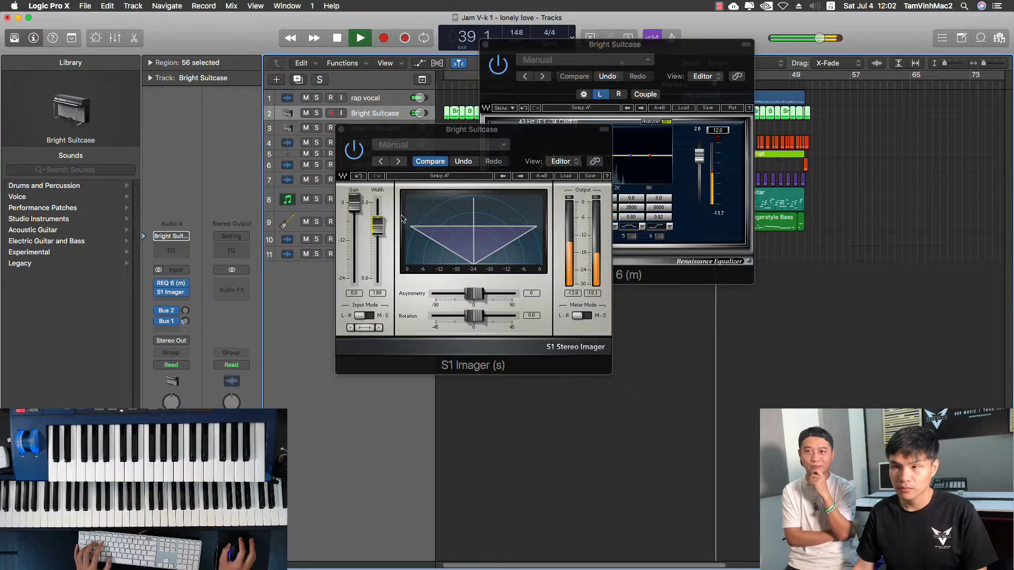
Raise the REQ 6 output to 3.8, fine-tune the S1 Imager's width in the full mix and close the imager.
click(699, 156)
click(522, 318)
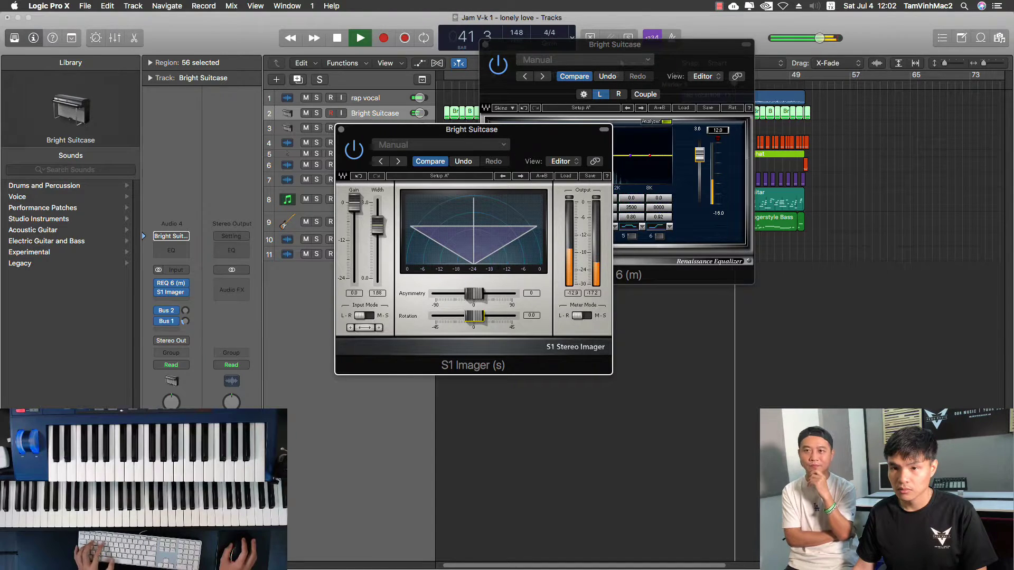
key(super+grave)
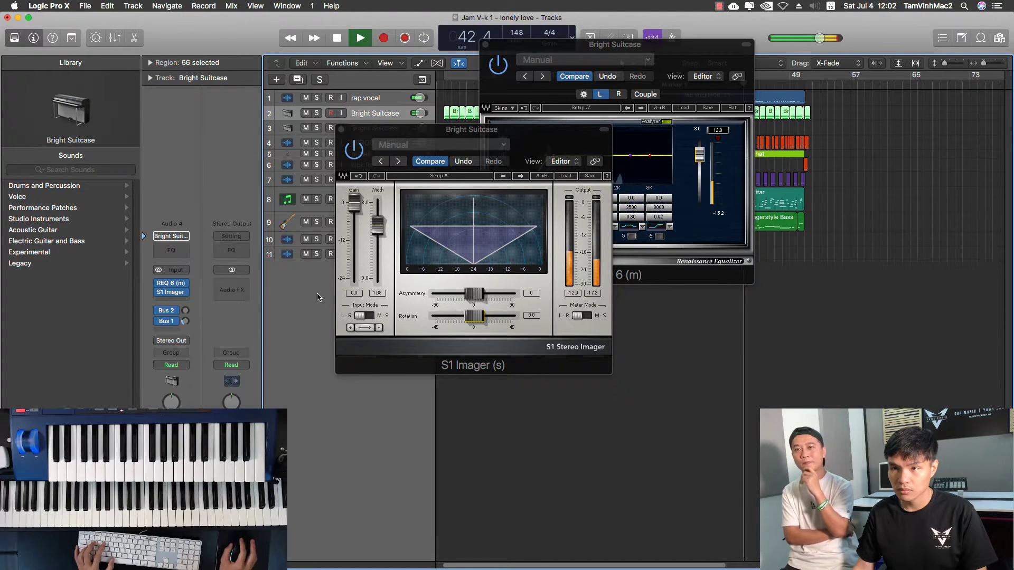
drag(377, 226, 377, 223)
click(341, 129)
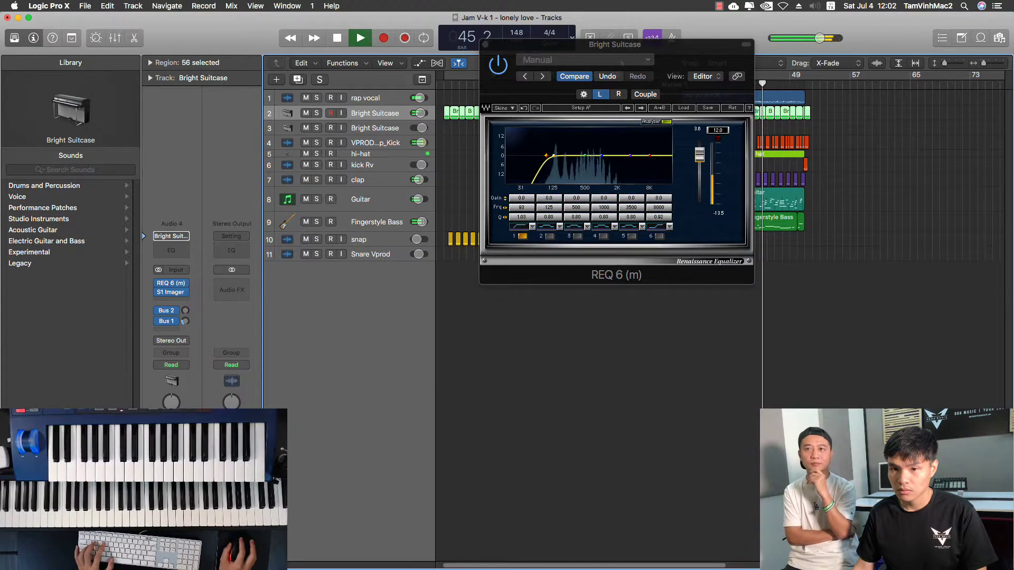
Compare the Bright Suitcase soloed and in the mix, close its REQ 6 and select the VPROD_Thump_Kick track.
key(s)
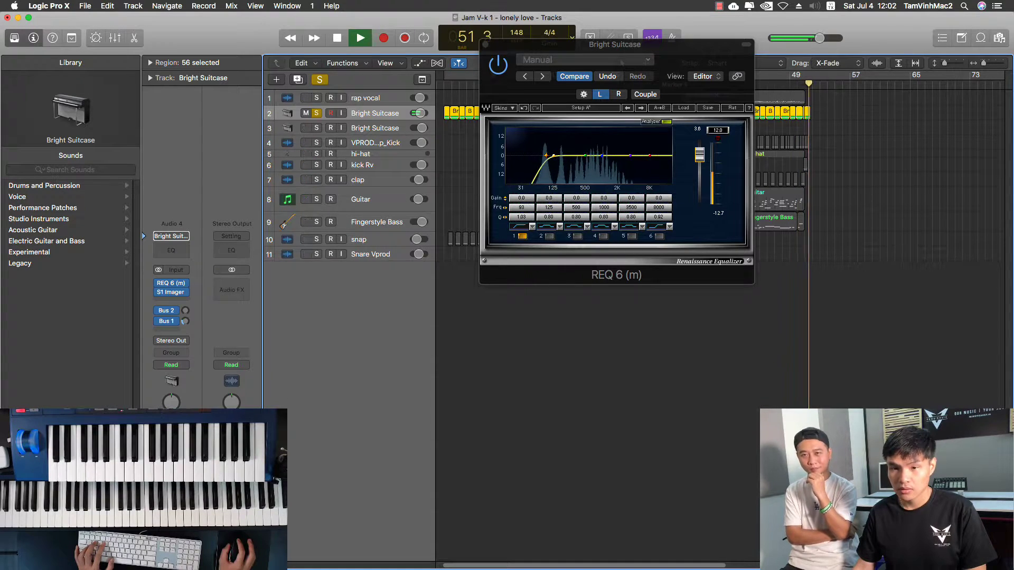
key(space)
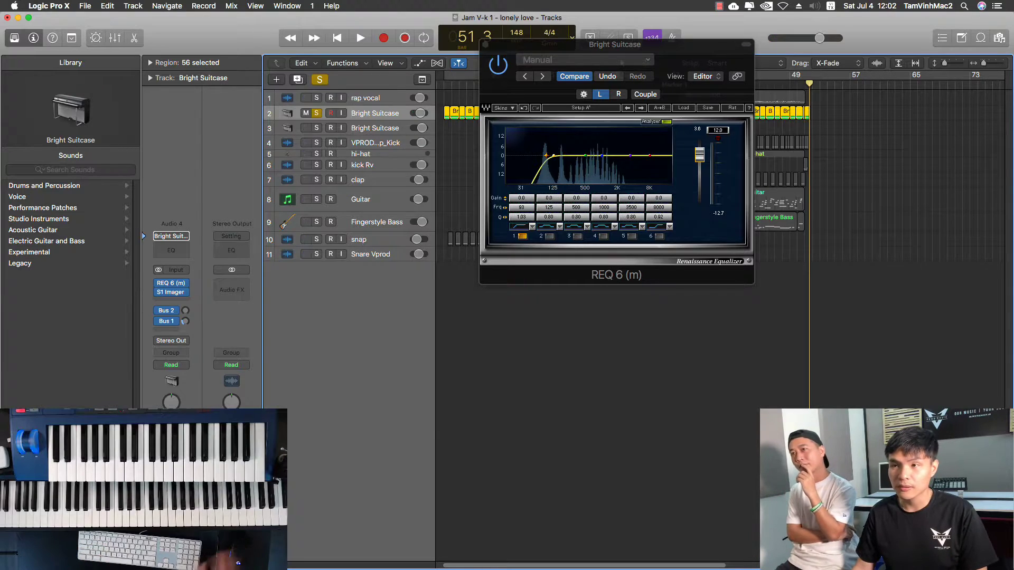
key(s)
key(space)
click(485, 44)
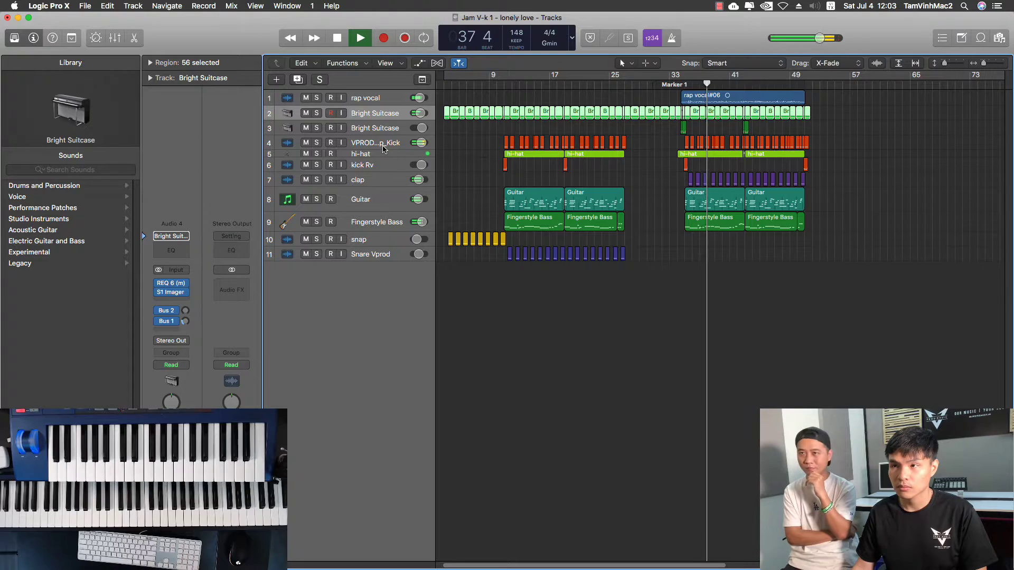
click(334, 149)
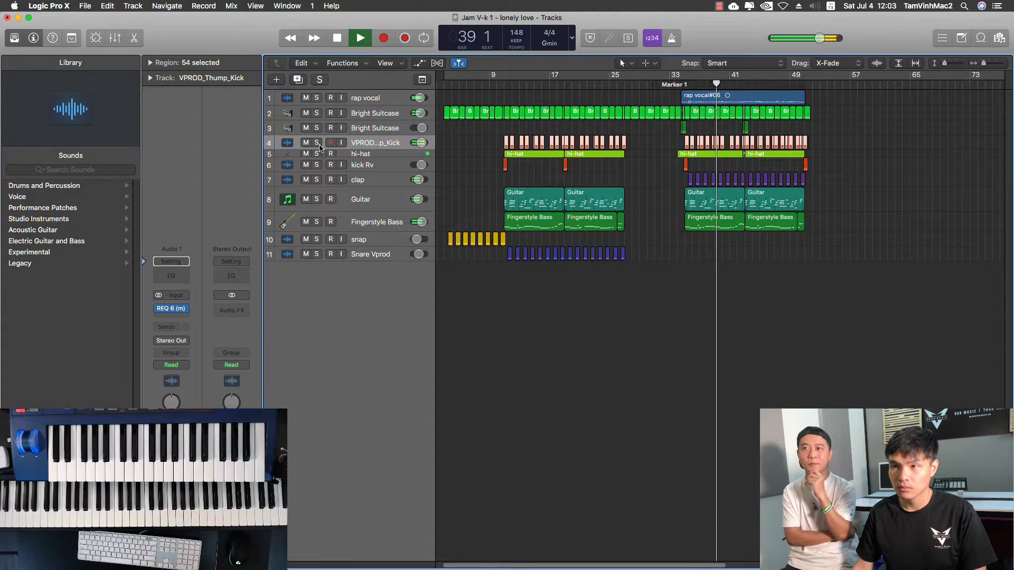
Solo the VPROD_Thump_Kick, open its REQ 6 (m), switch the equalizer to the Legacy skin and stop playback.
key(space)
click(317, 143)
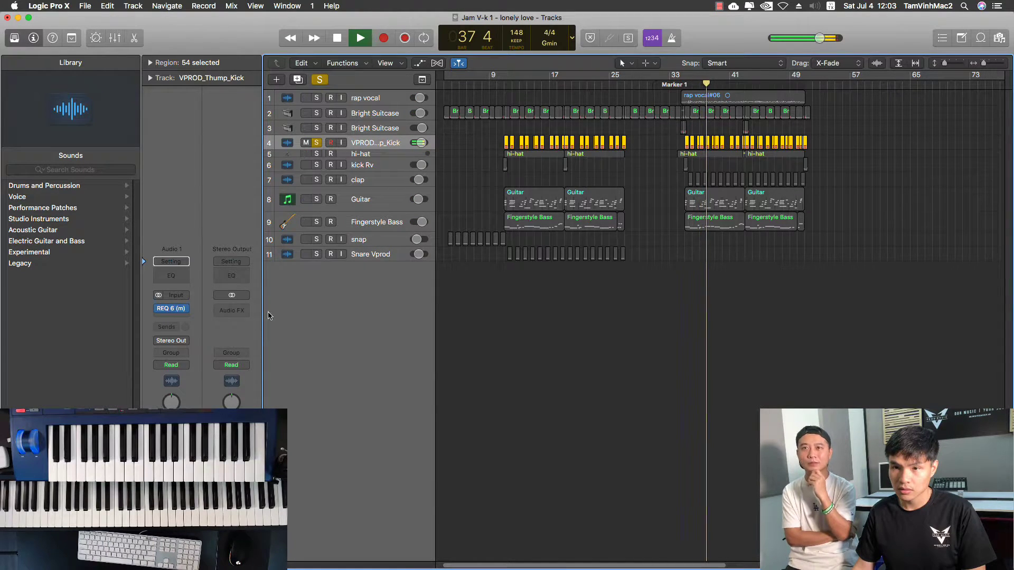
click(172, 308)
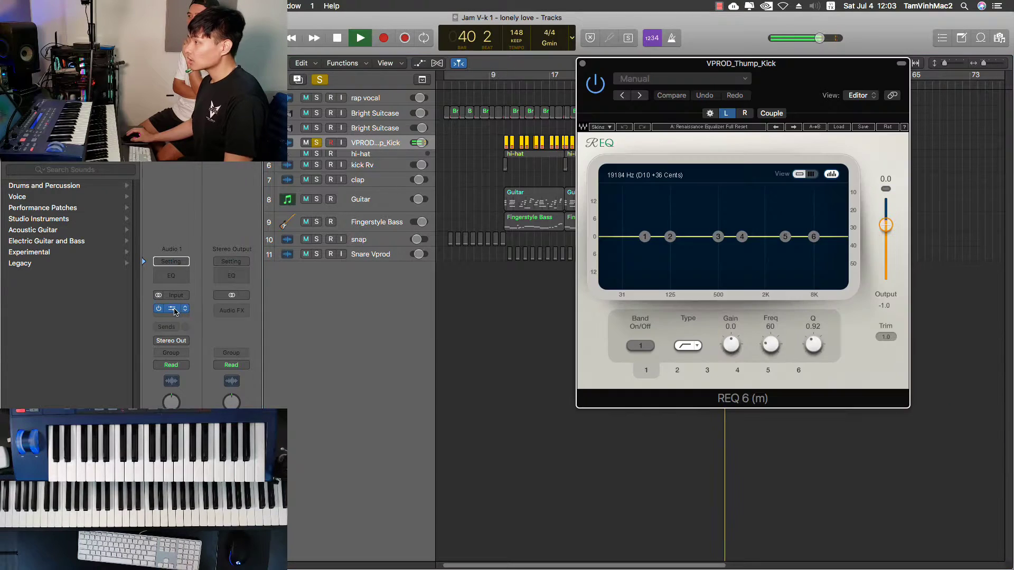
click(601, 126)
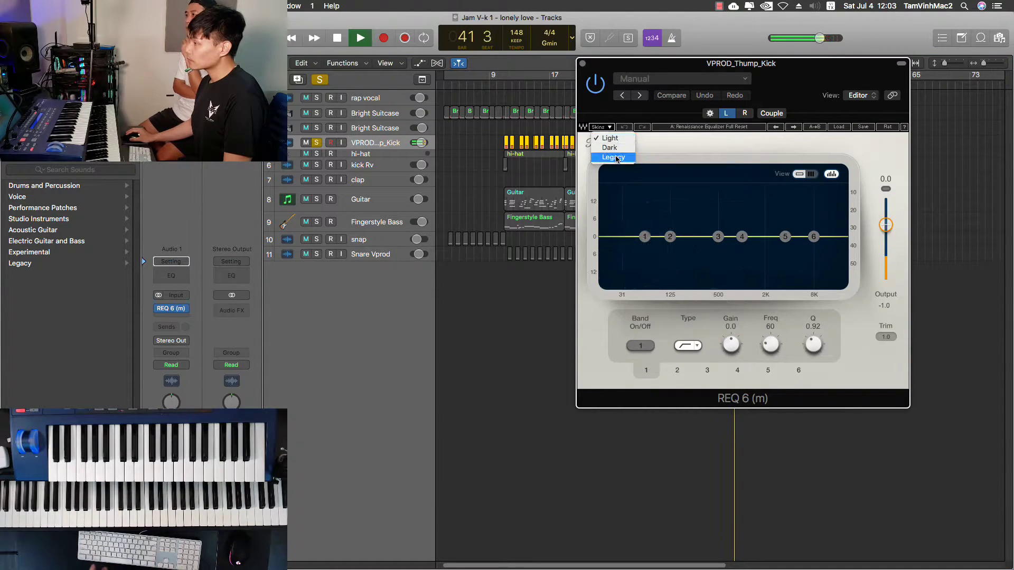
click(613, 157)
key(space)
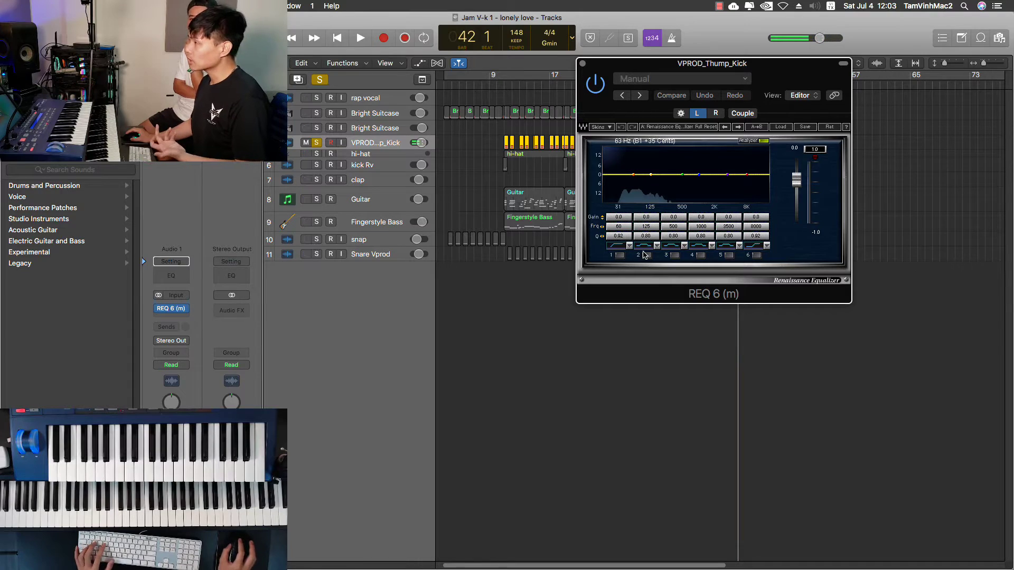
Enable the kick REQ 6's band 1 low cut at 22 Hz with a Q of 1.41 and audition it.
drag(626, 227, 603, 227)
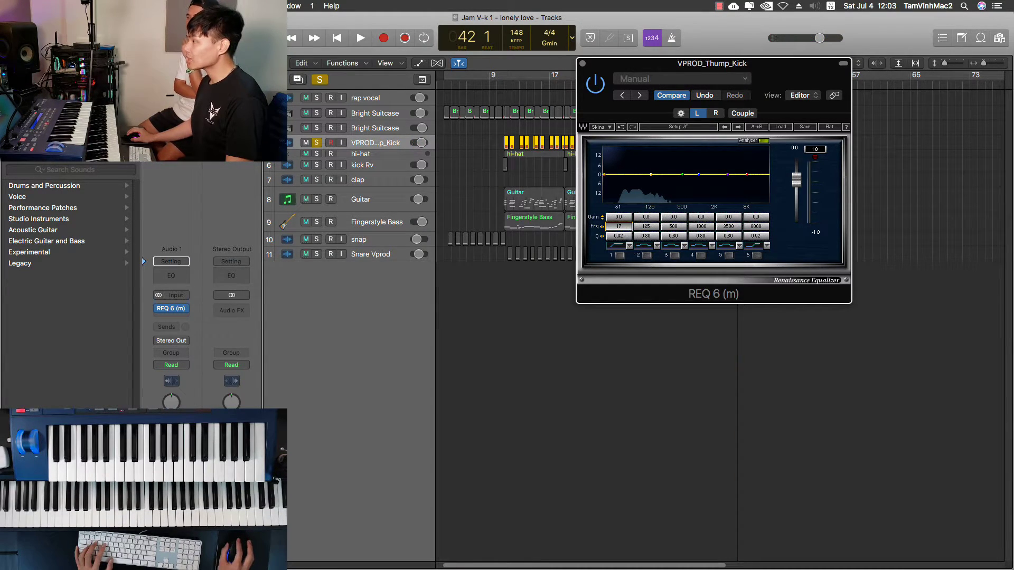
drag(619, 226, 638, 219)
click(619, 255)
key(space)
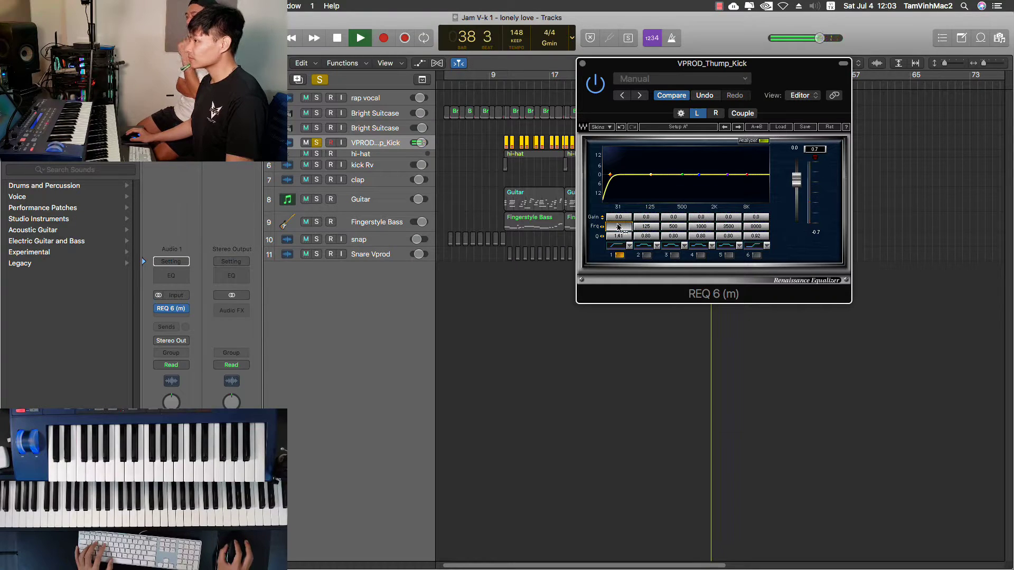
key(Up)
key(Up)
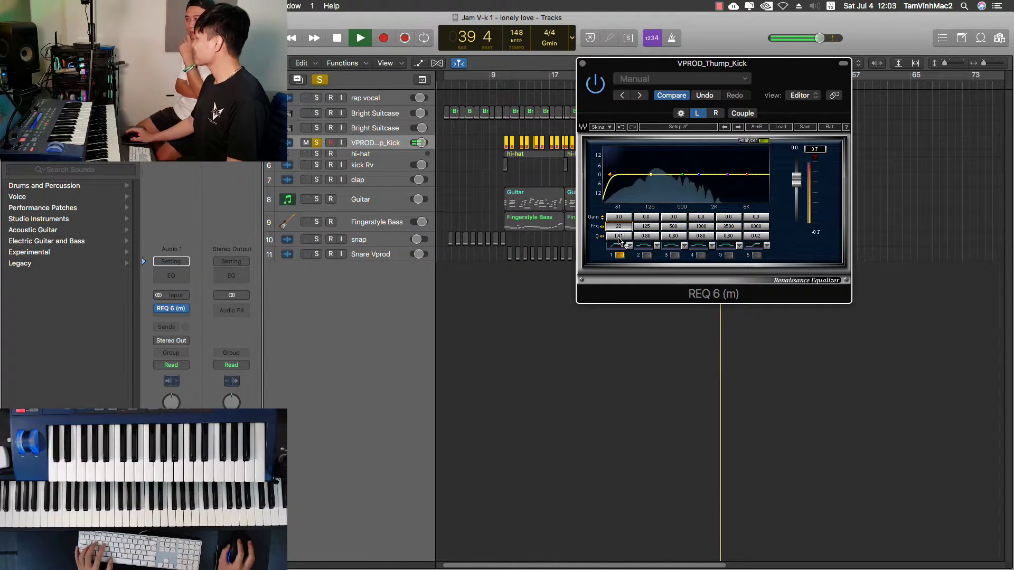
key(space)
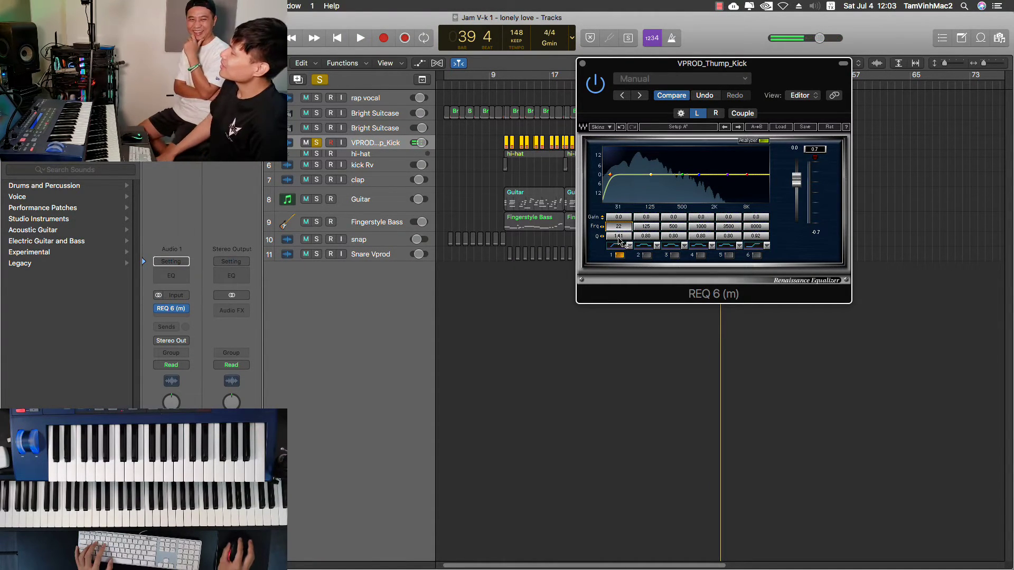
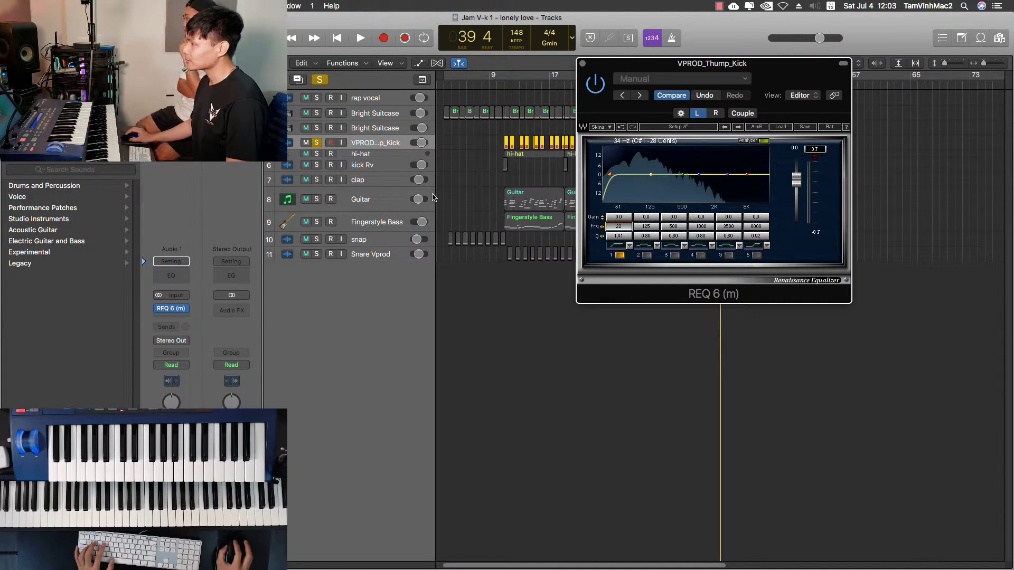
Play the kick, unsolo it and lower its REQ 6 band 1 Q to about 1.09 in the full mix.
key(space)
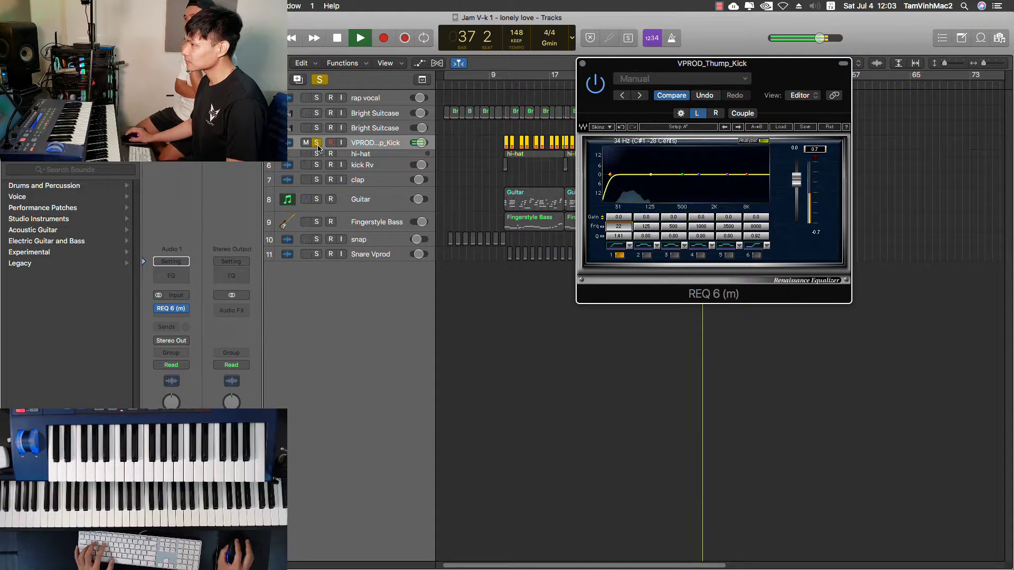
click(316, 143)
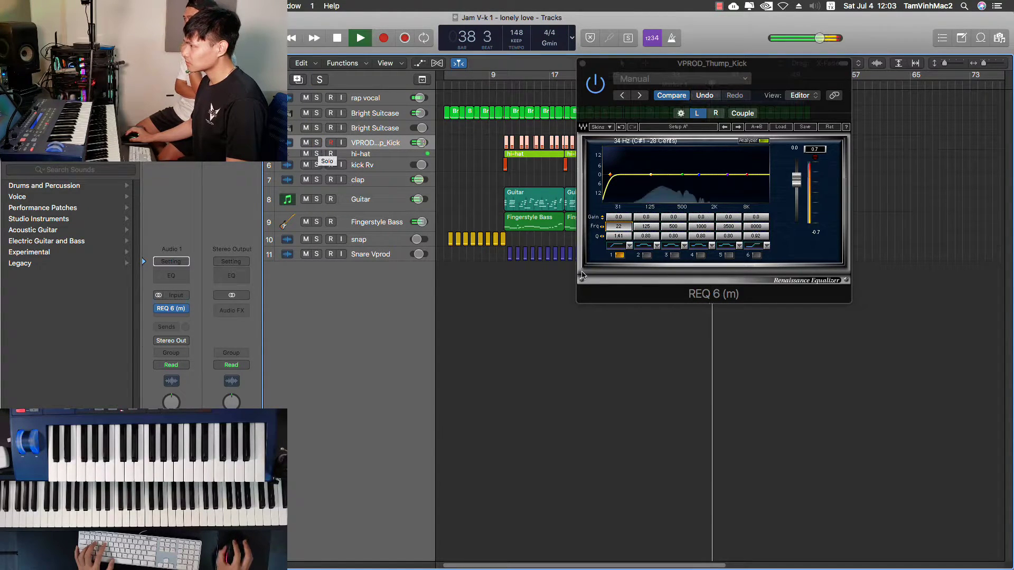
click(619, 235)
mouse_move(622, 237)
mouse_down()
mouse_move(607, 237)
mouse_move(617, 246)
mouse_up()
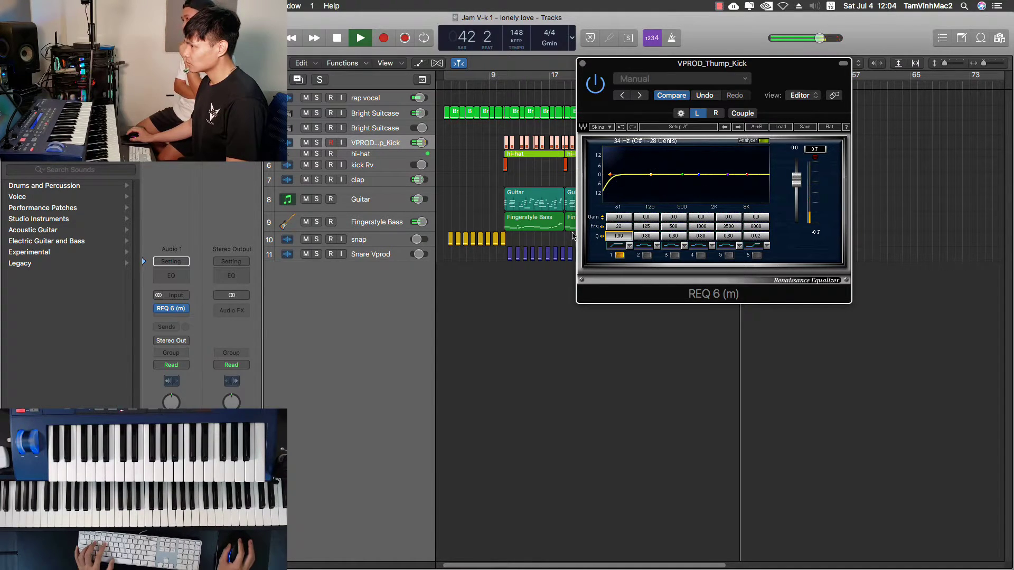
Solo the VPROD_Thump_Kick together with the rap vocal and listen to the pair.
click(383, 146)
key(s)
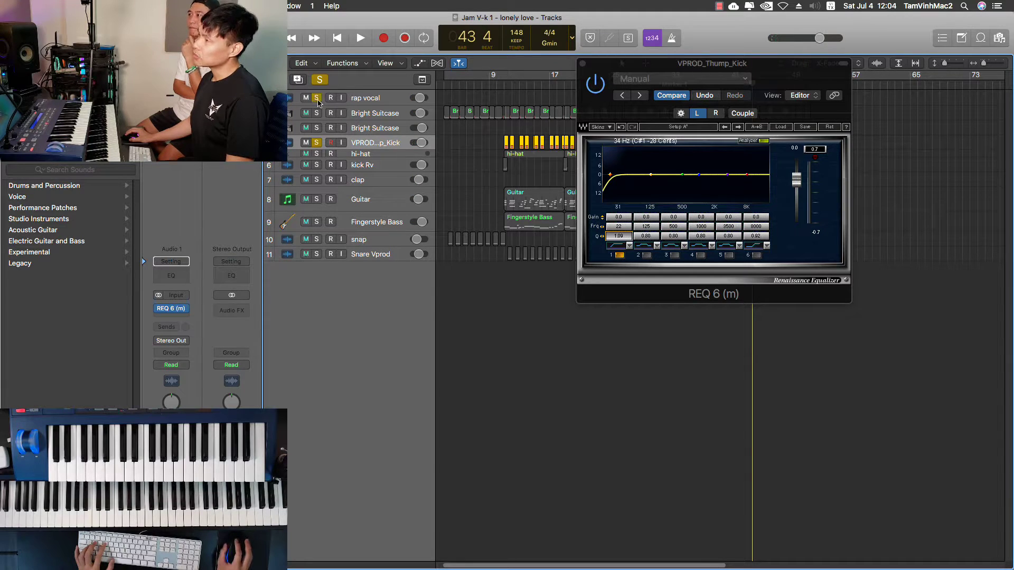
key(space)
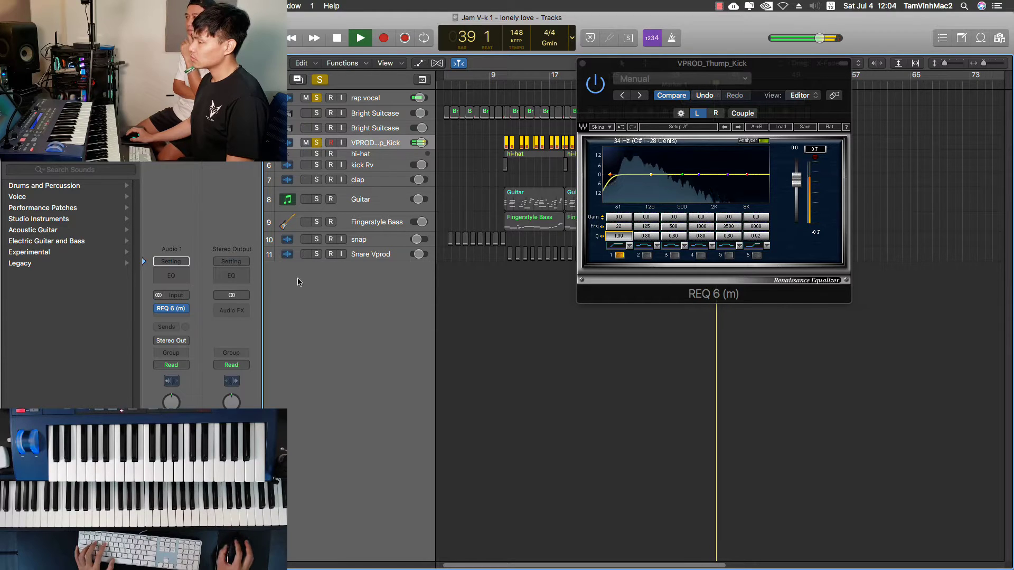
key(space)
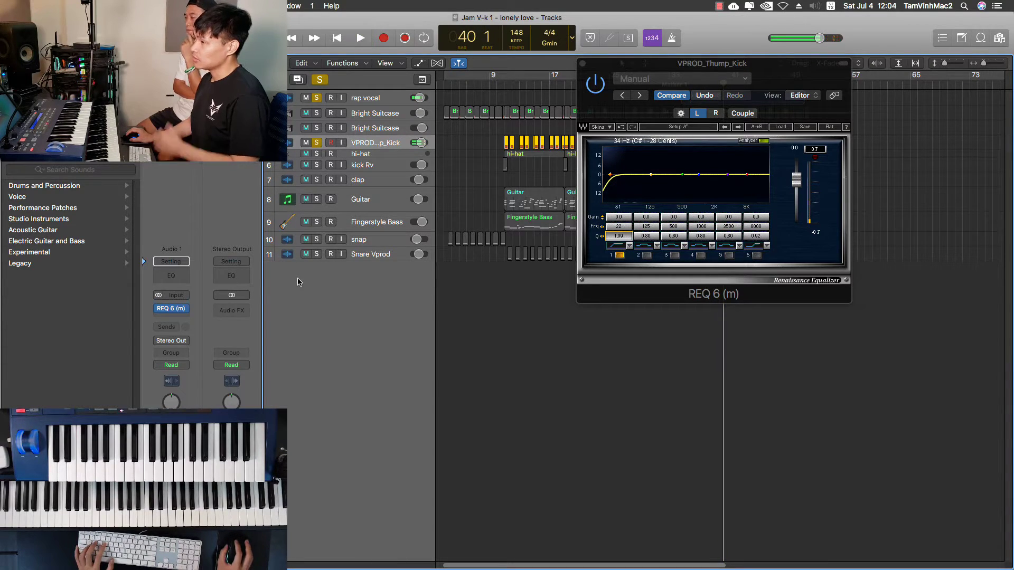
Insert the Waves RVox (m) plug-in after the REQ 6 on the VPROD_Thump_Kick.
click(181, 315)
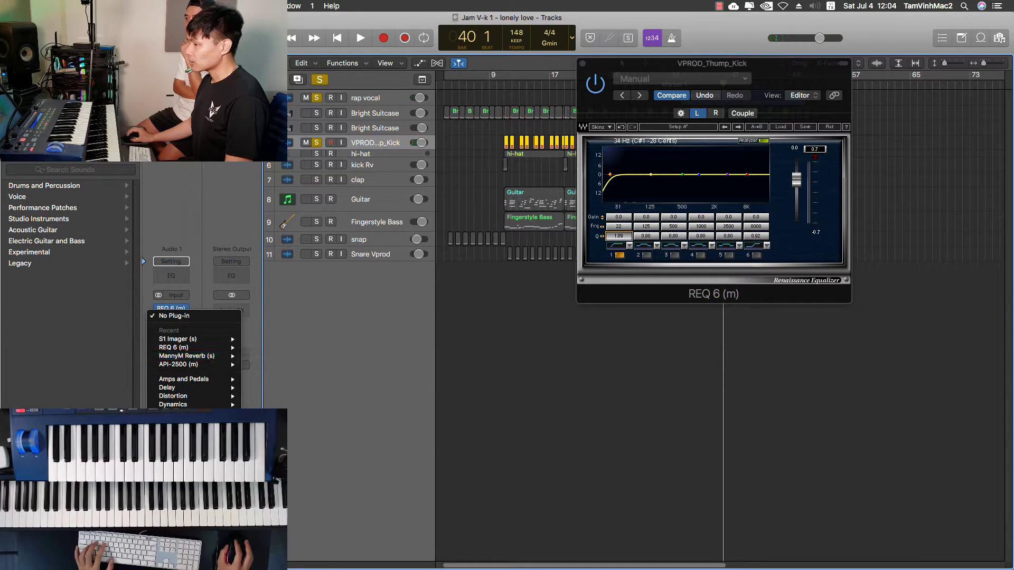
mouse_move(193, 489)
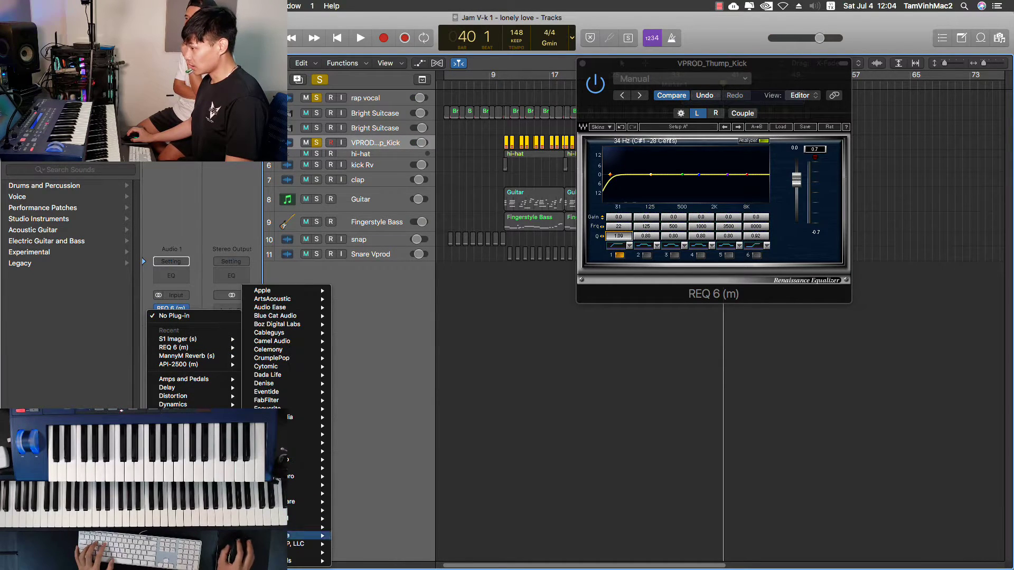
mouse_move(311, 535)
mouse_move(395, 518)
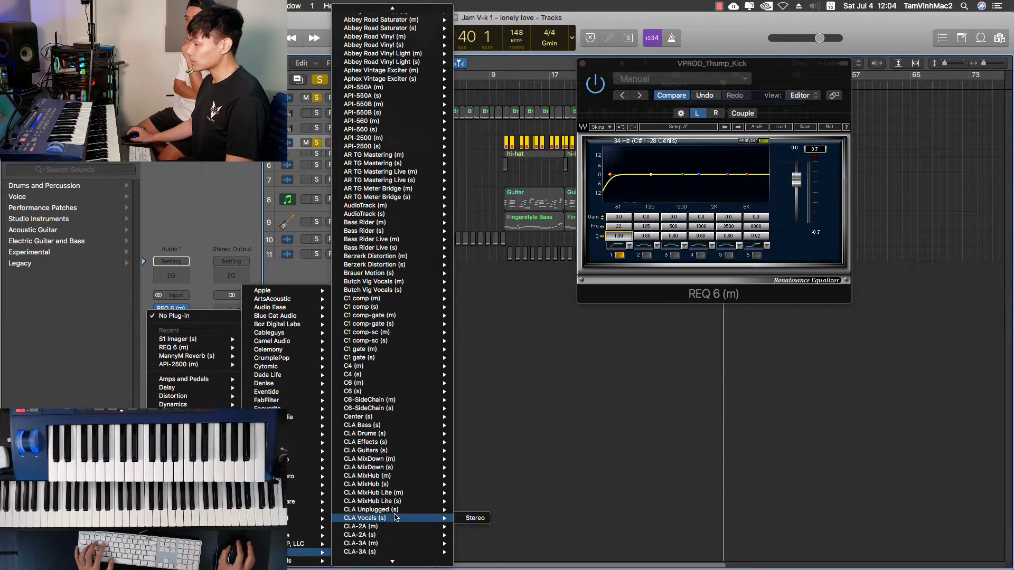
key(r)
key(s)
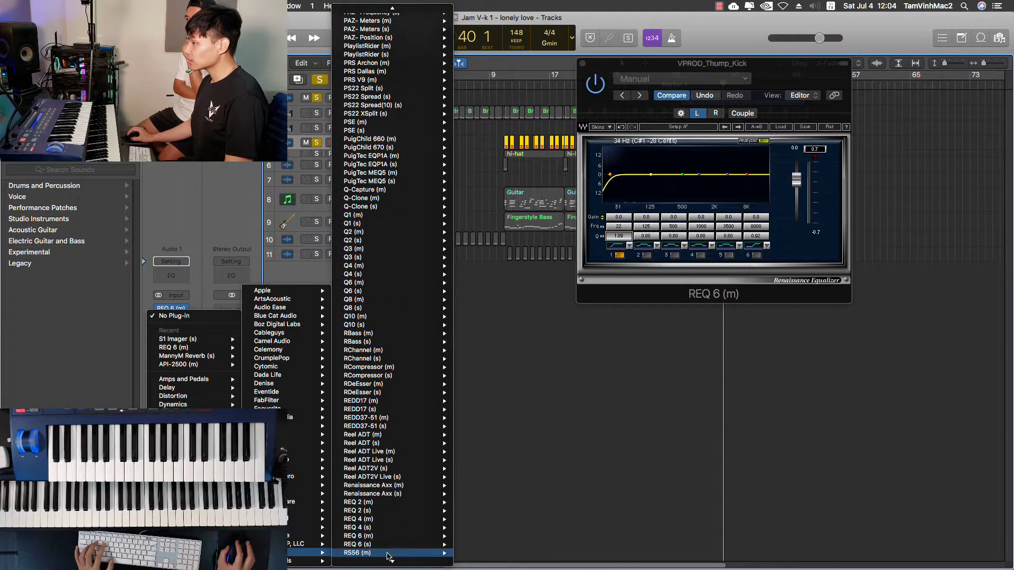
scroll(389, 555, down, 2)
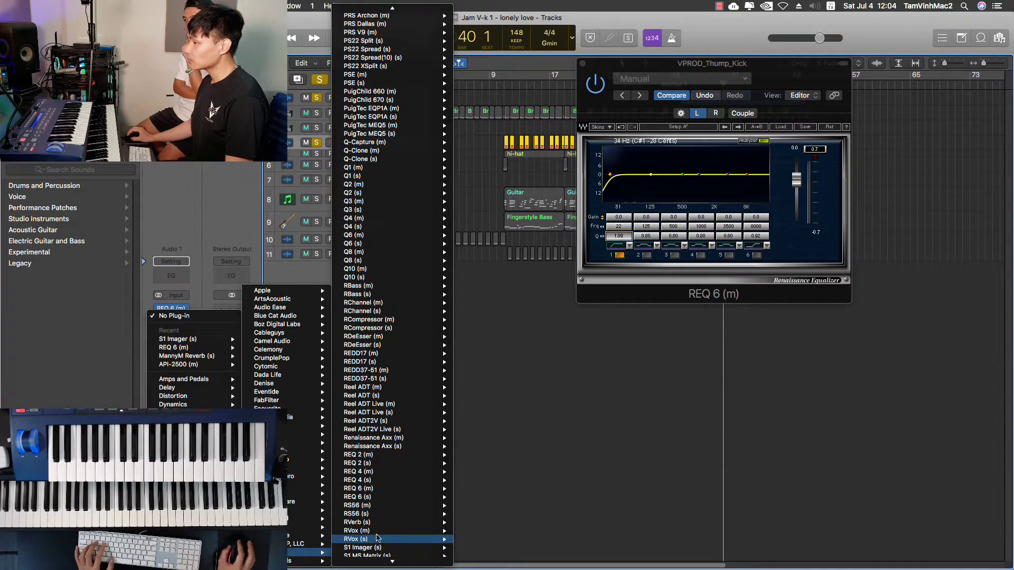
click(370, 530)
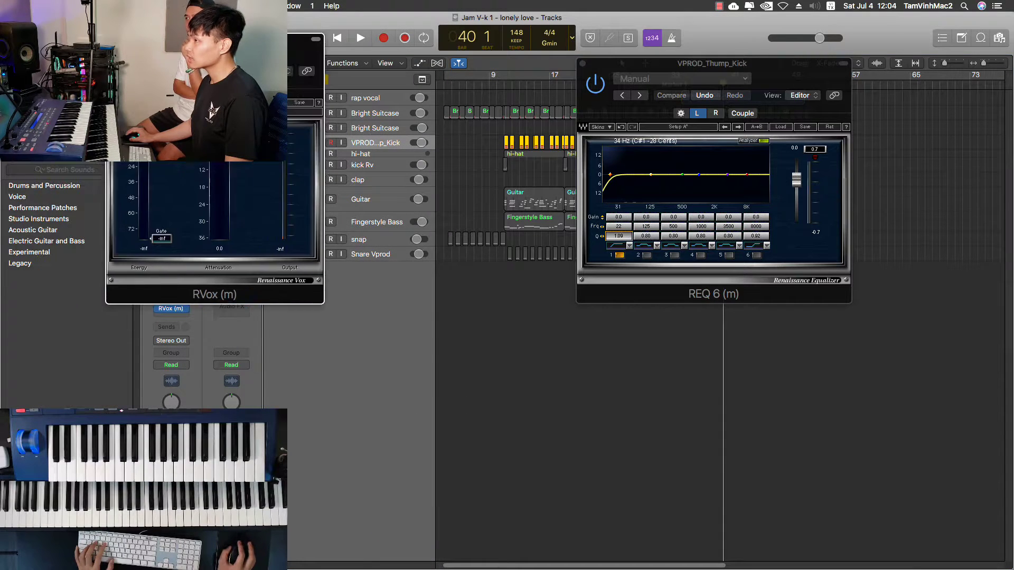
Set the kick's RVox compression to -4.5 and its gain to -1.5 during playback.
drag(215, 39, 407, 46)
key(space)
drag(434, 143, 435, 153)
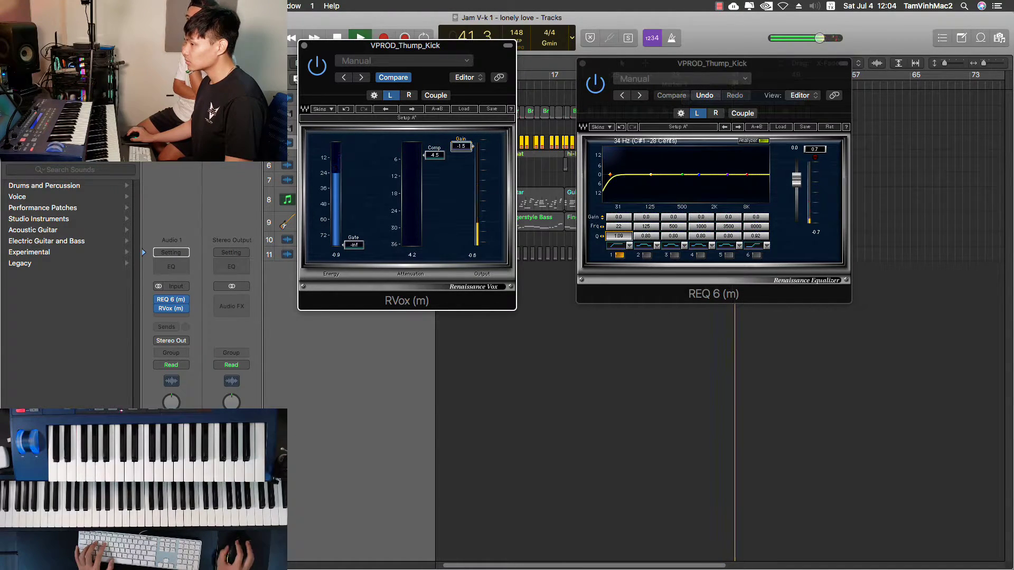
drag(405, 46, 437, 138)
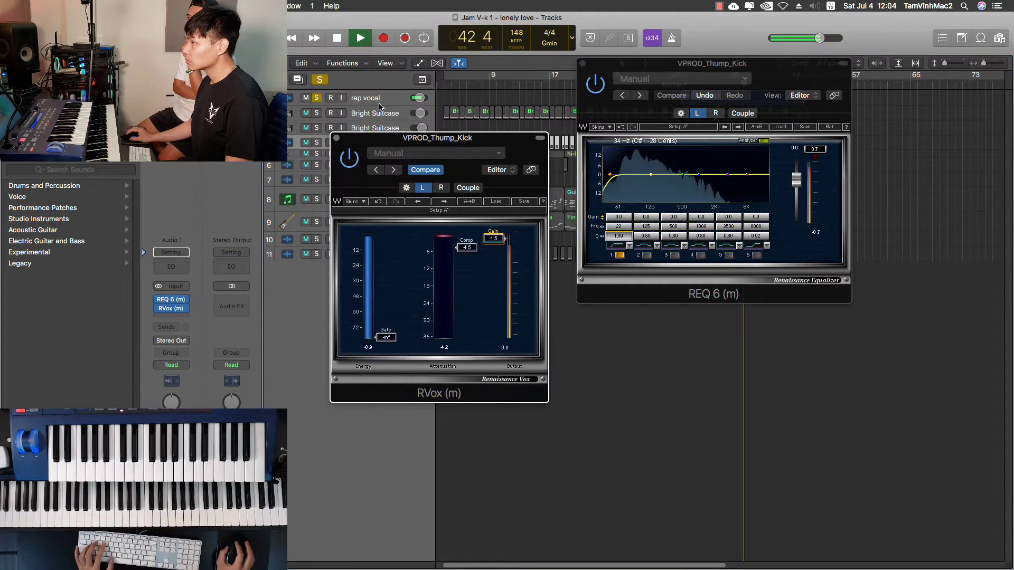
Clear all solos, listen to the kick in the full mix, close its REQ 6 and RVox windows and stop.
click(320, 80)
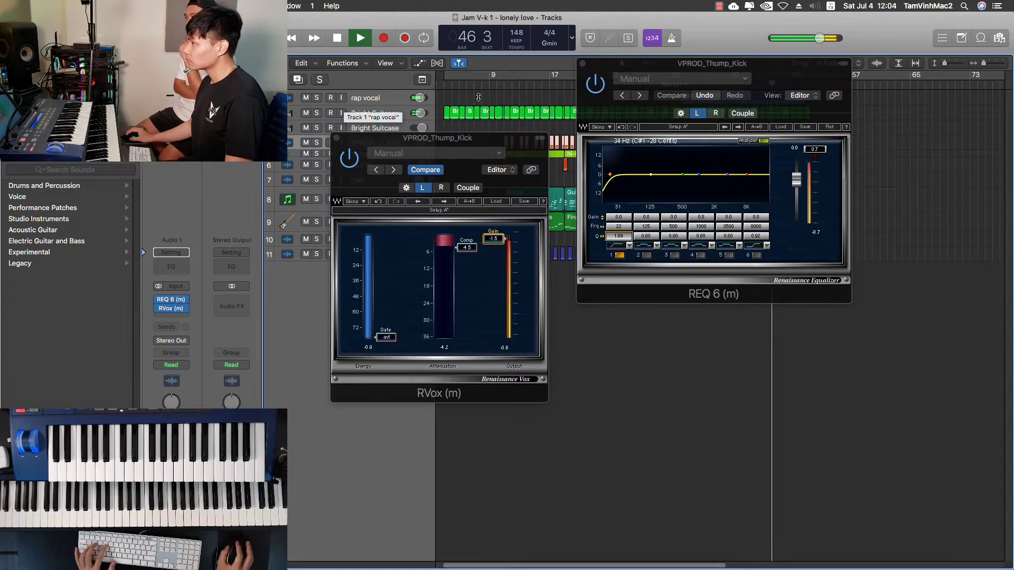
click(582, 63)
click(336, 137)
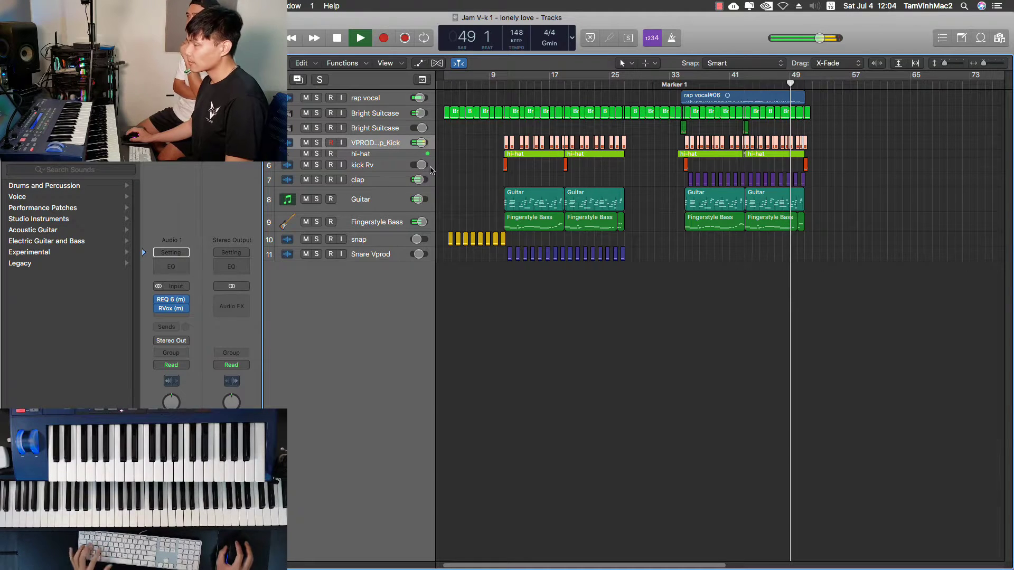
key(space)
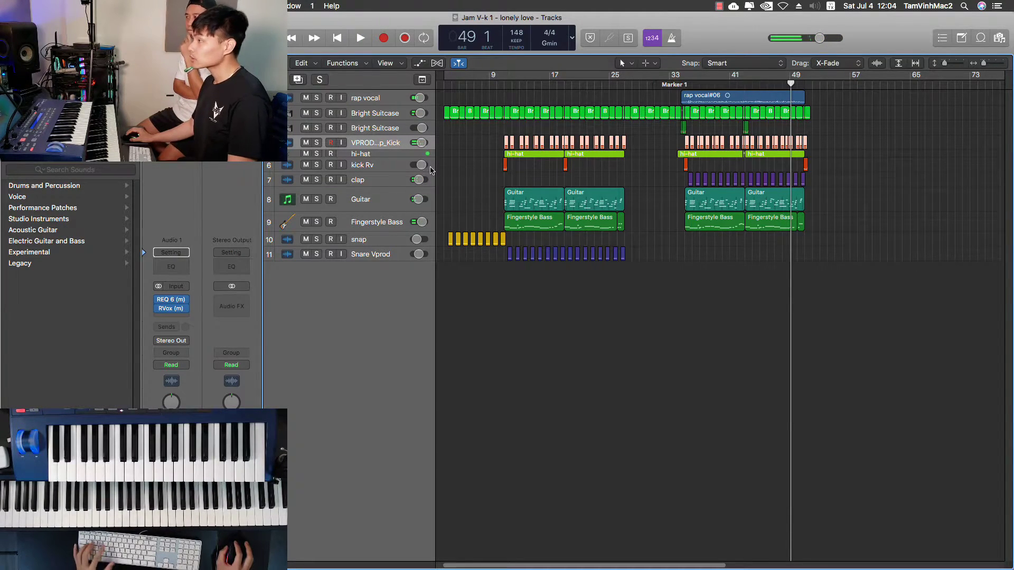
Move the playhead to bar 37, start playback, solo and select the hi-hat track and stop after listening.
drag(706, 79, 692, 78)
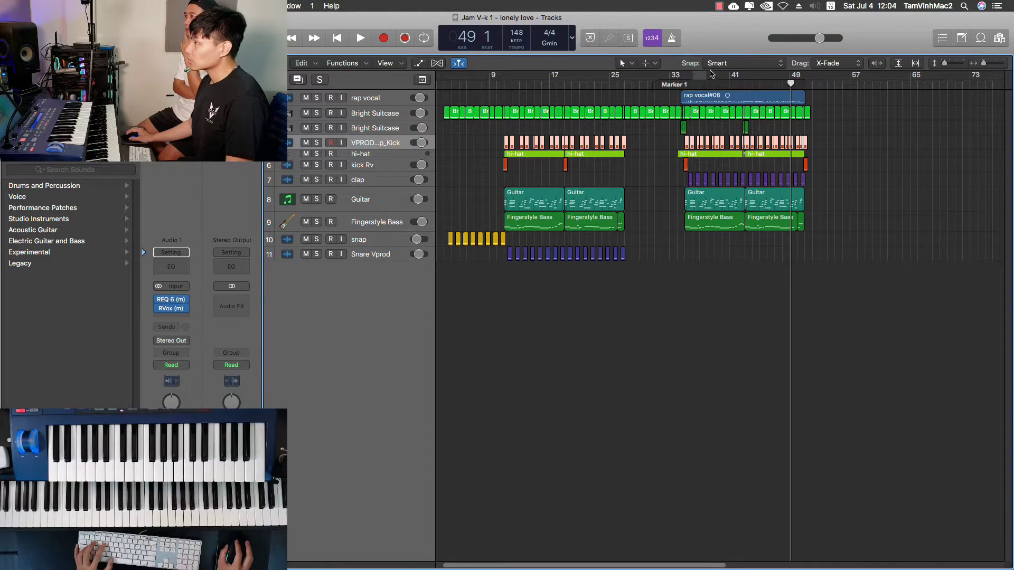
drag(792, 82, 698, 83)
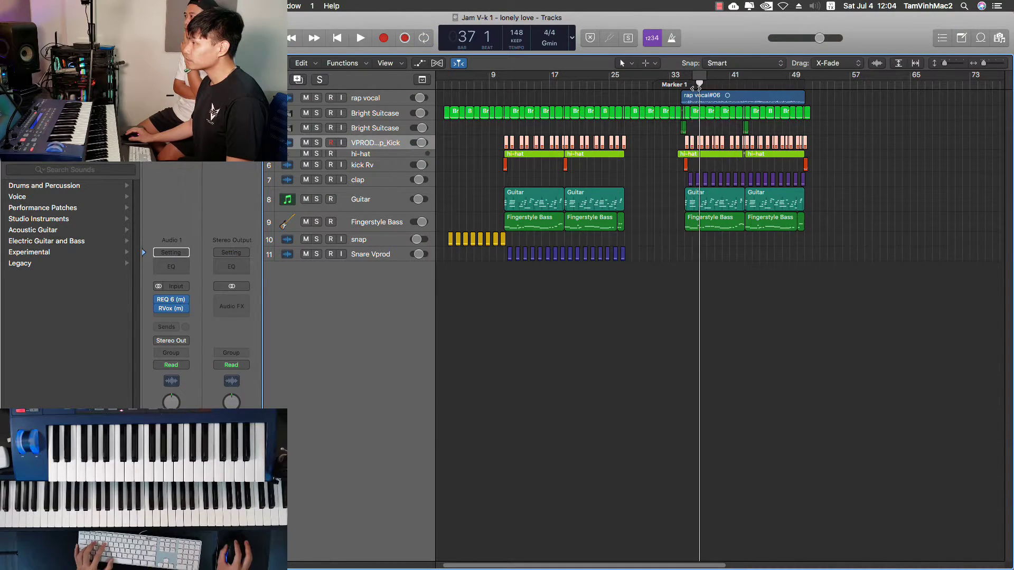
key(space)
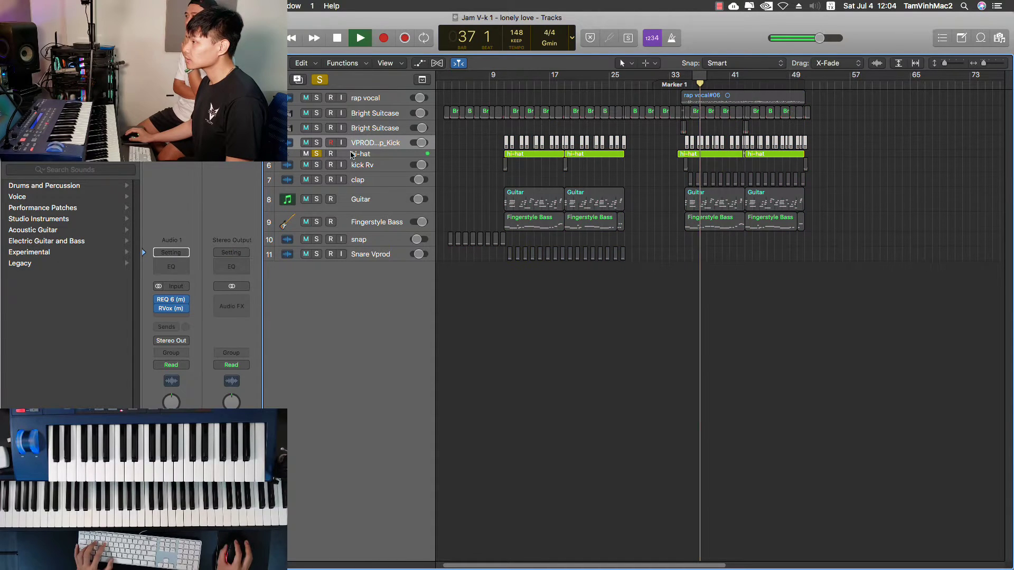
click(316, 154)
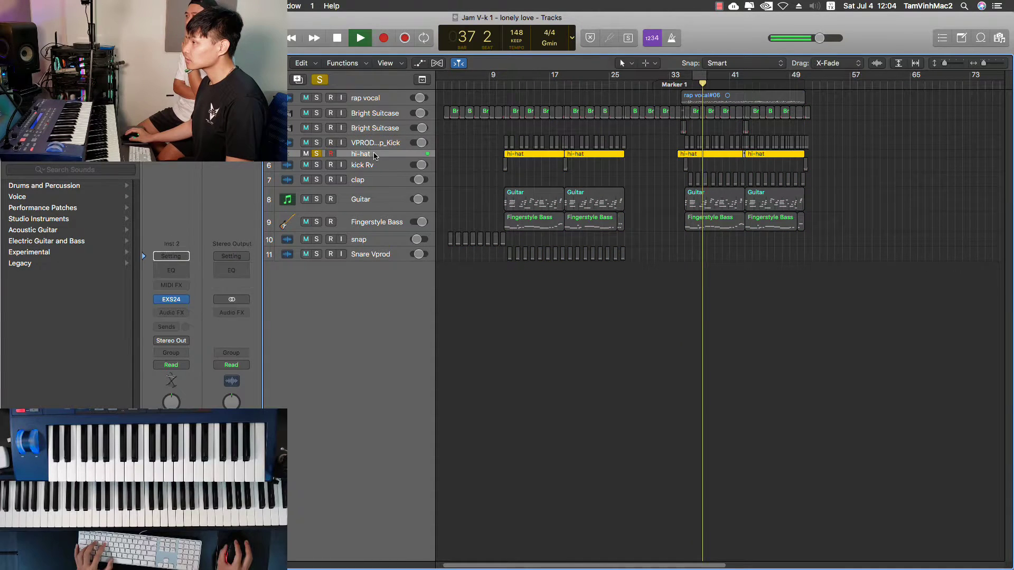
click(180, 315)
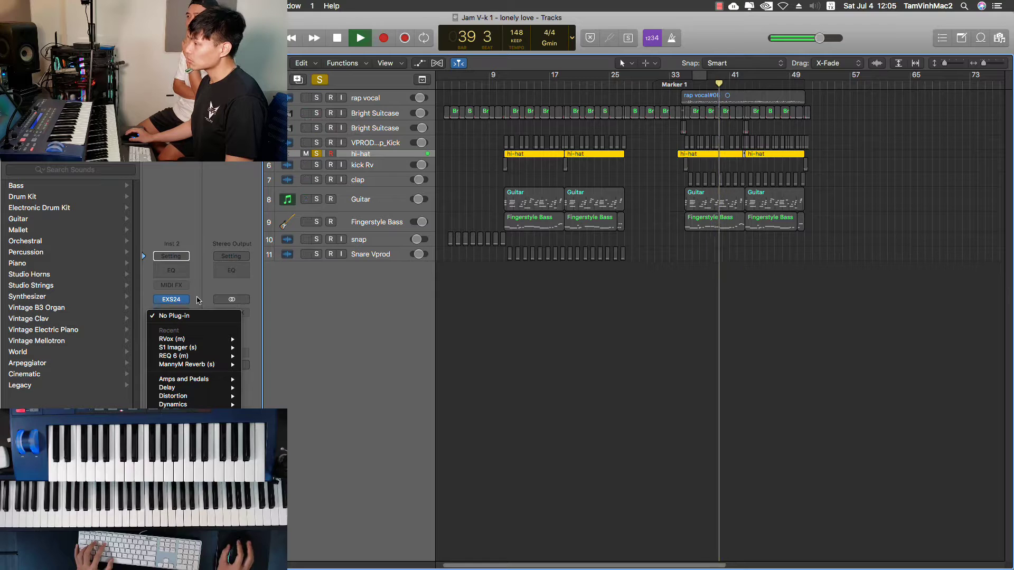
click(196, 301)
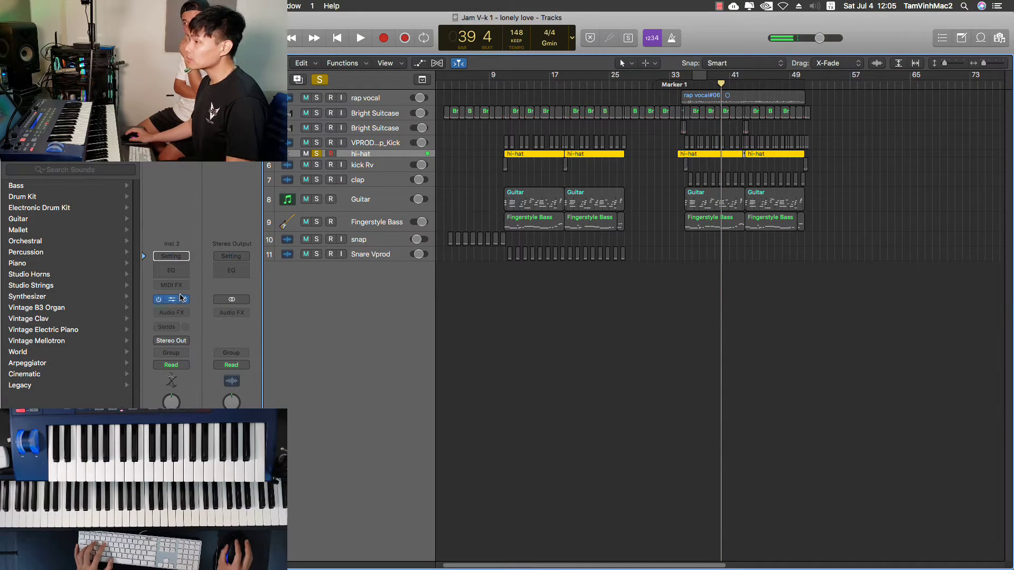
Insert a stereo S1 Imager (s) on the hi-hat and raise its width to about 2.17 during playback.
click(182, 315)
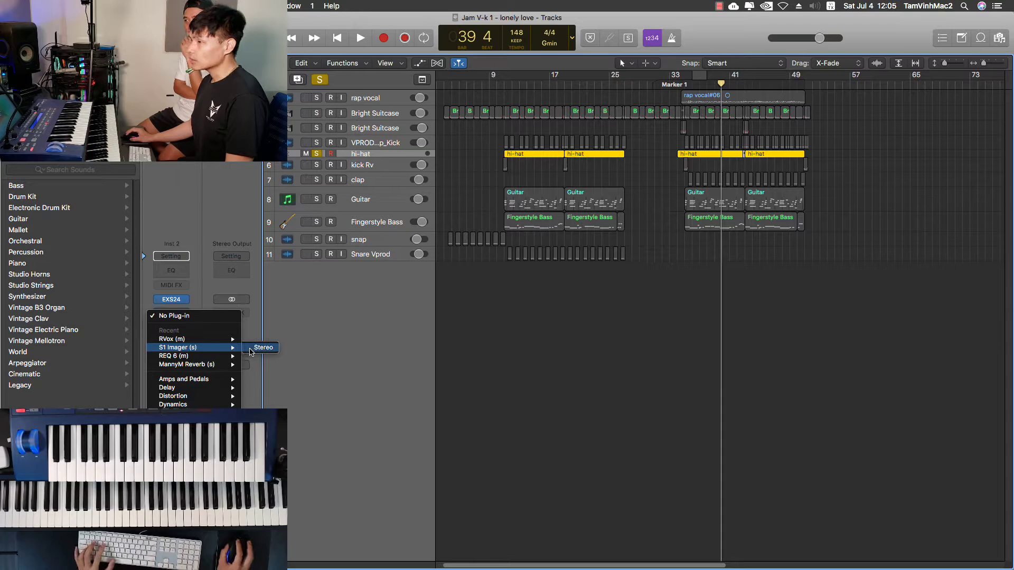
click(251, 349)
key(space)
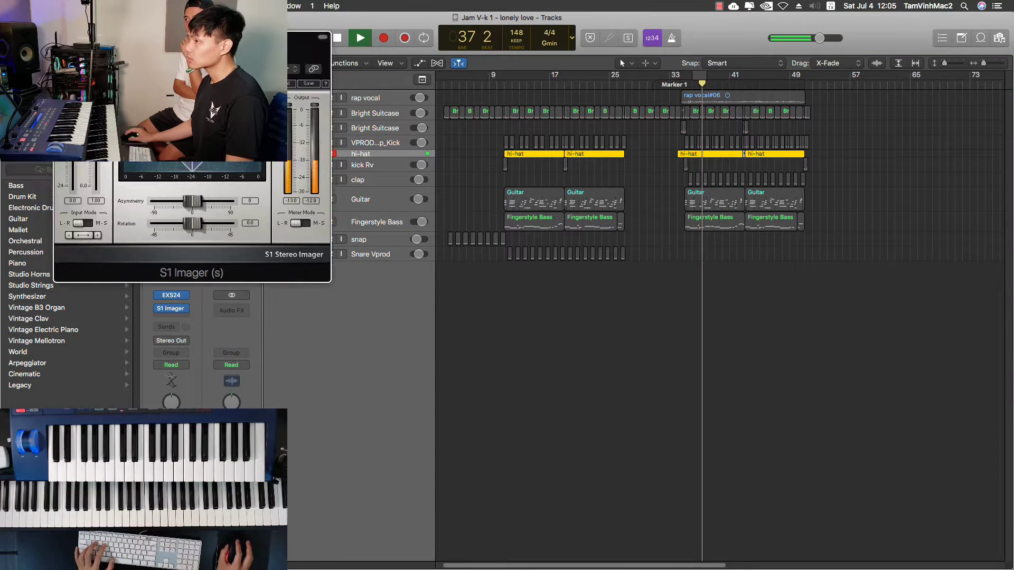
drag(478, 163, 478, 139)
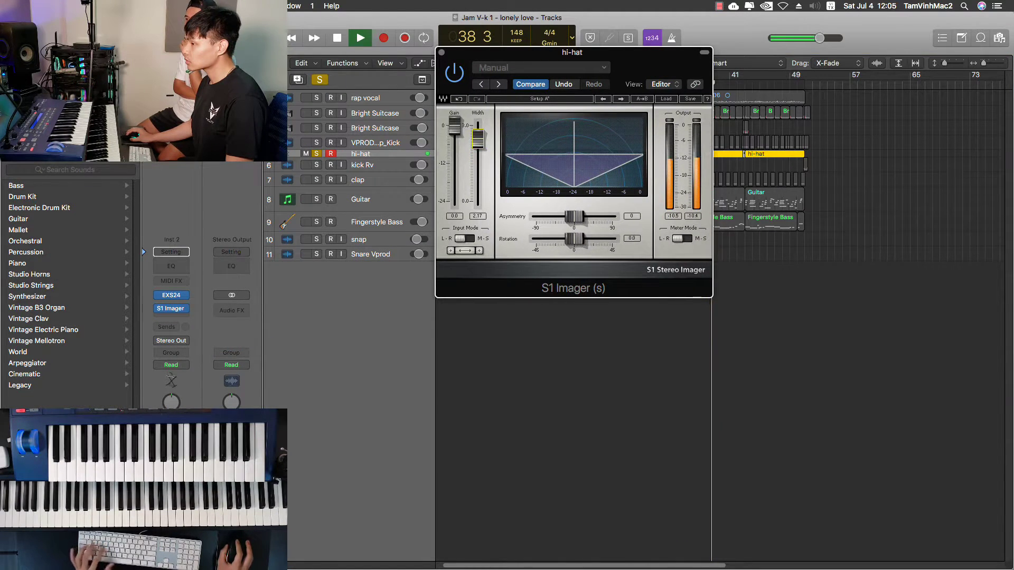
Clear the hi-hat solo, lower its S1 Imager width to about 1.91 in the full mix, close the plug-in window and stop.
key(s)
drag(478, 138, 477, 145)
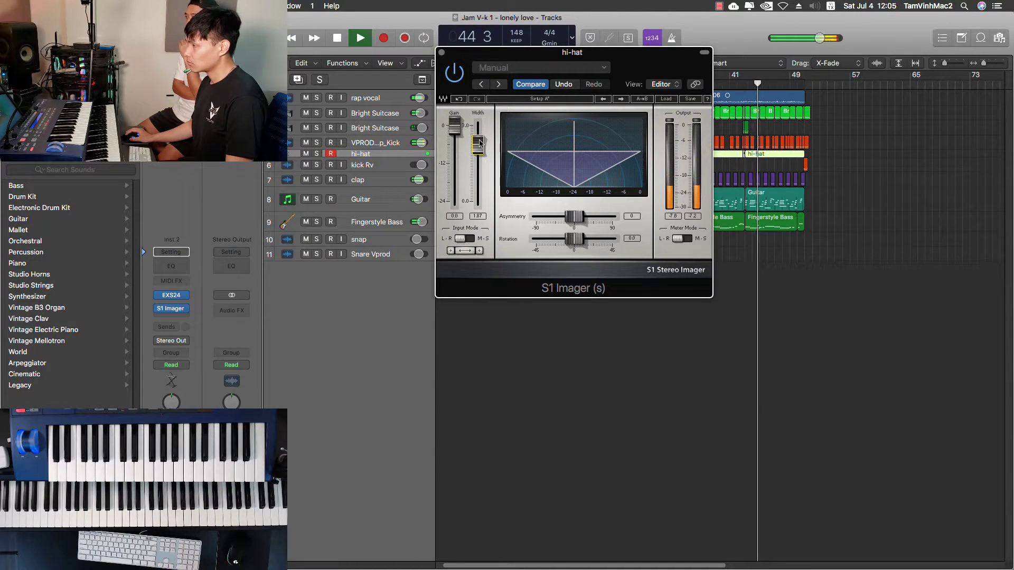
drag(477, 146, 477, 143)
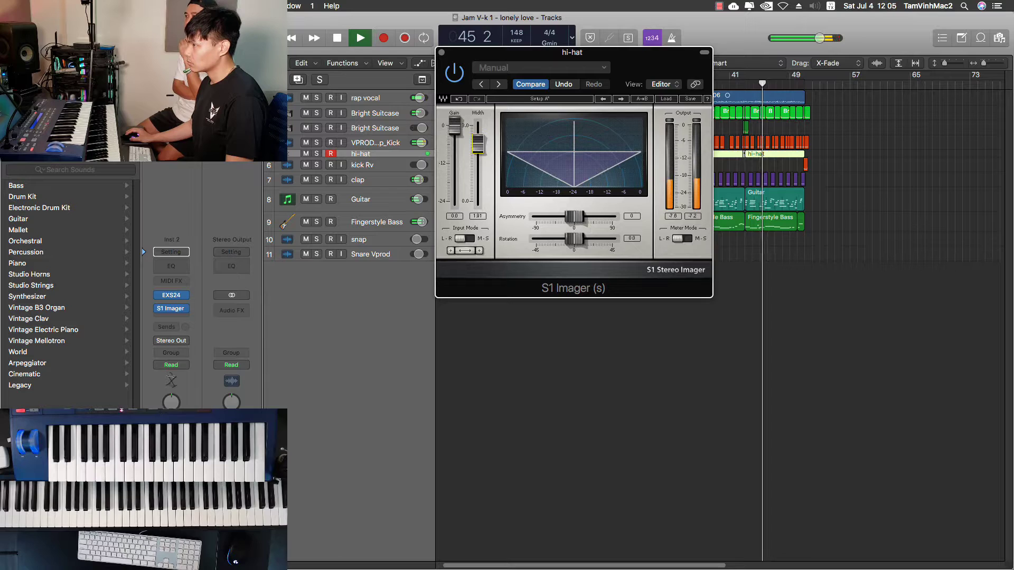
click(442, 52)
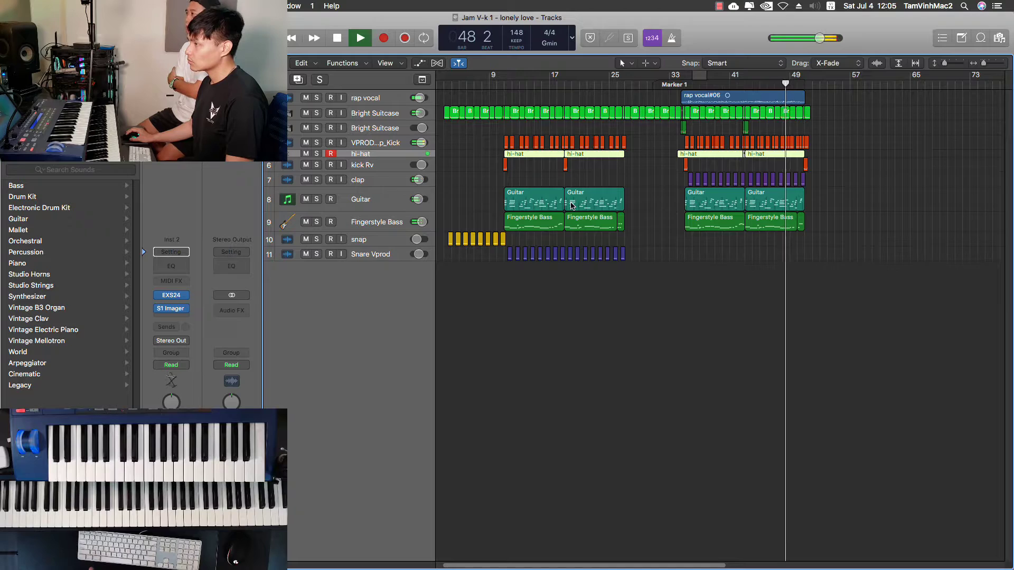
key(space)
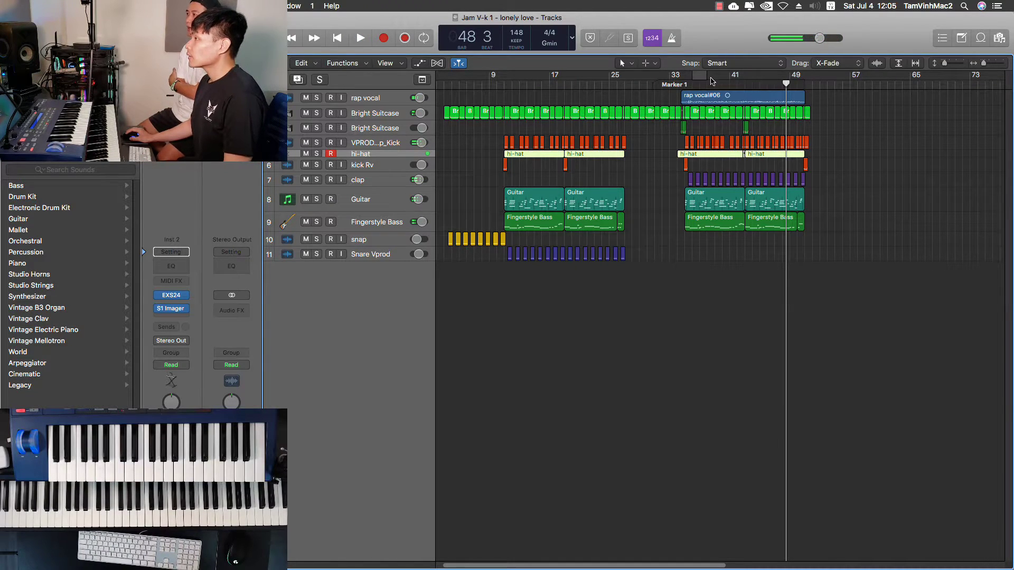
Move the playhead to bar 36, select and solo the Fingerstyle Bass track and play it from there.
drag(758, 86, 695, 85)
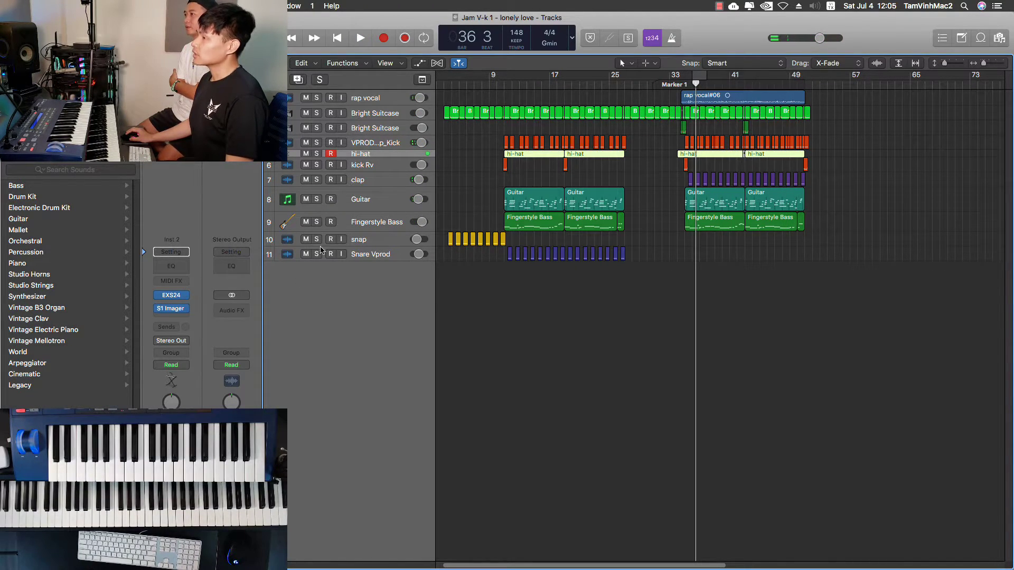
click(338, 226)
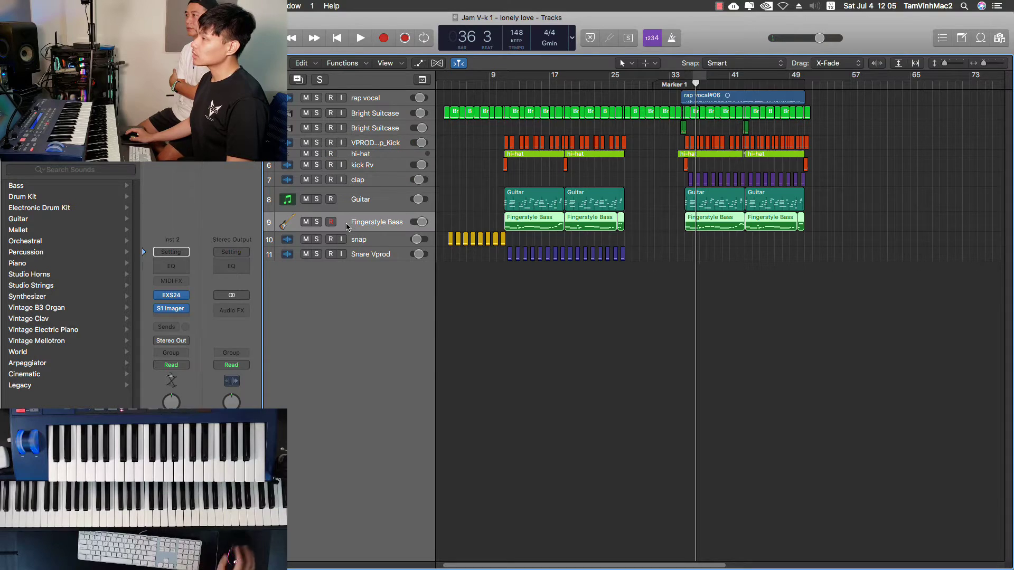
click(316, 222)
key(space)
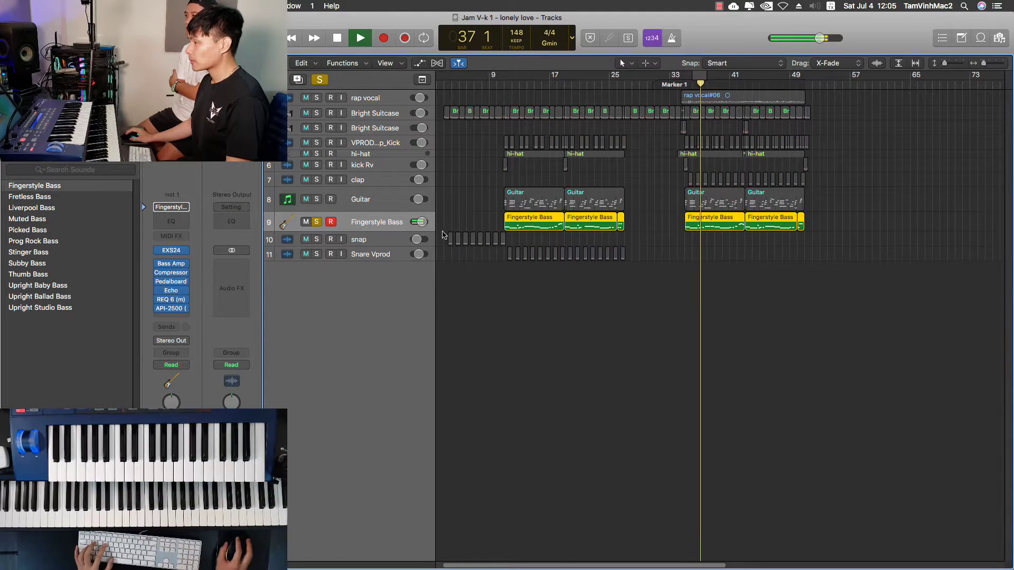
drag(705, 83, 690, 83)
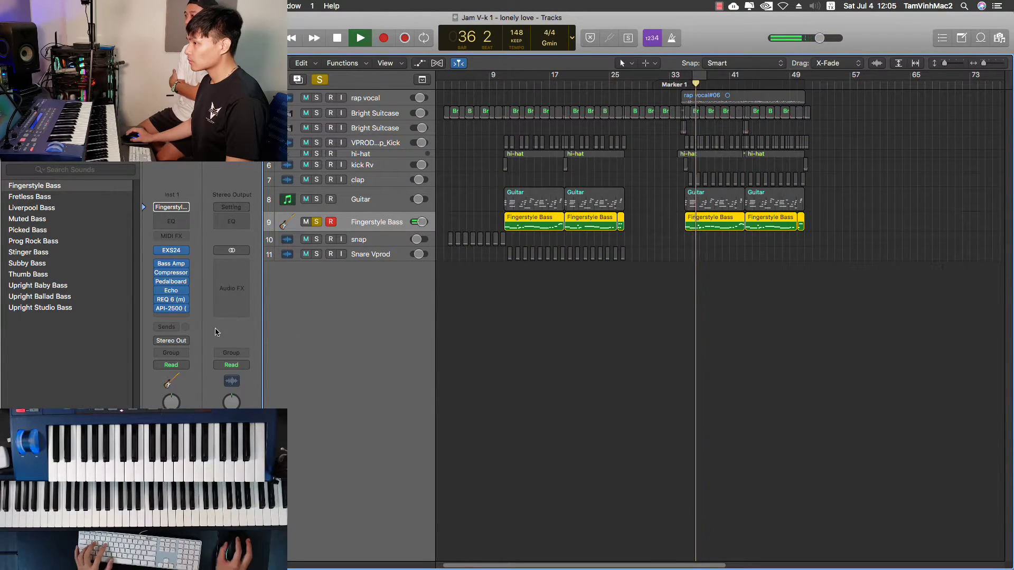
Open the bass REQ 6, switch it to the classic skin and enable band 1 as a low cut at 38 Hz.
click(170, 299)
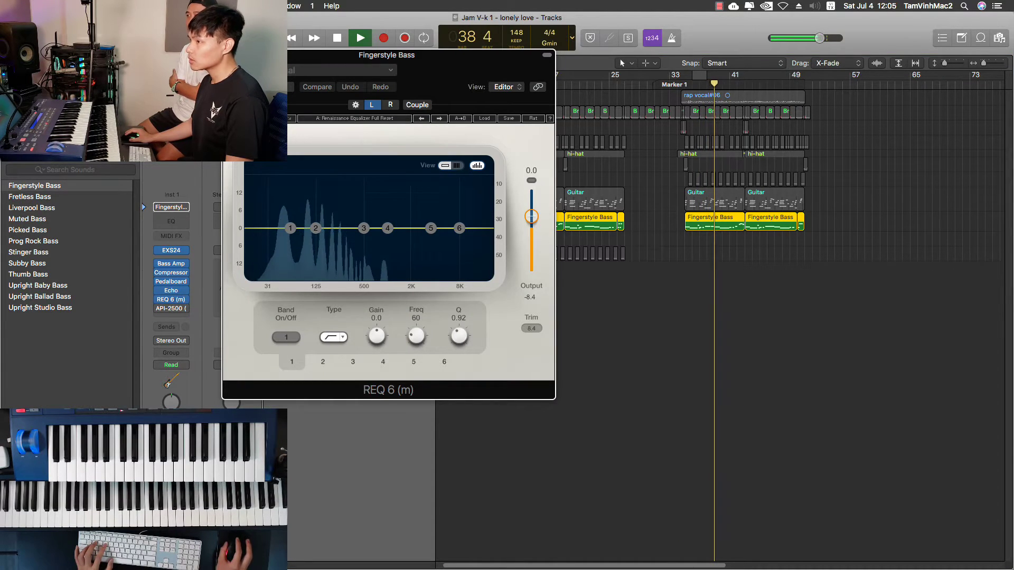
click(282, 174)
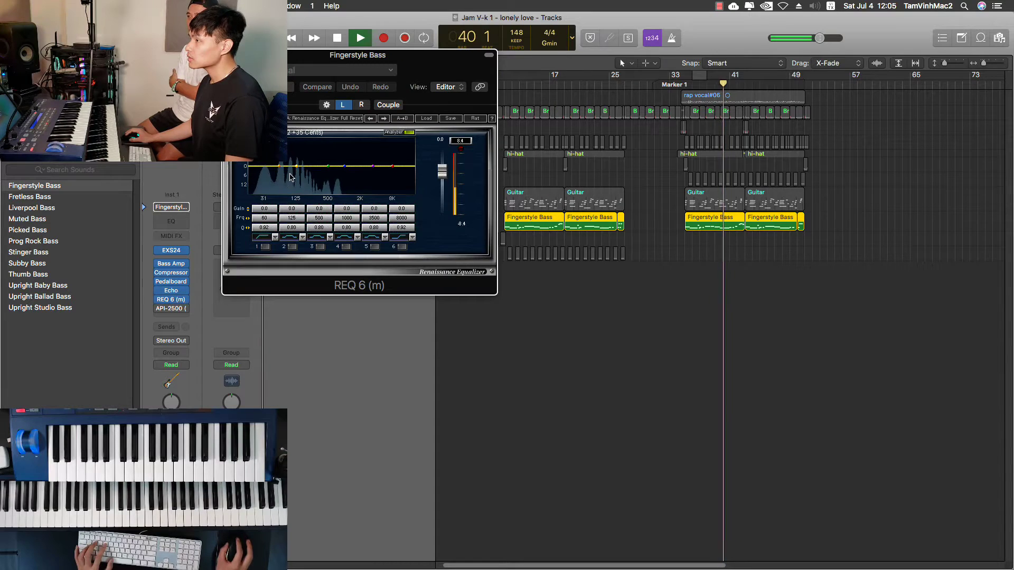
click(265, 247)
drag(264, 217, 252, 217)
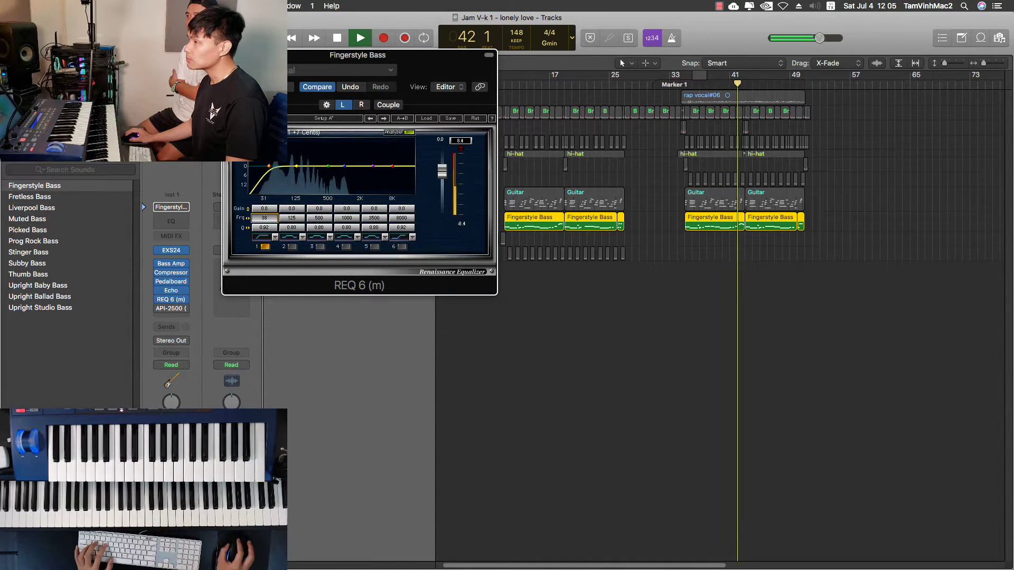
click(264, 227)
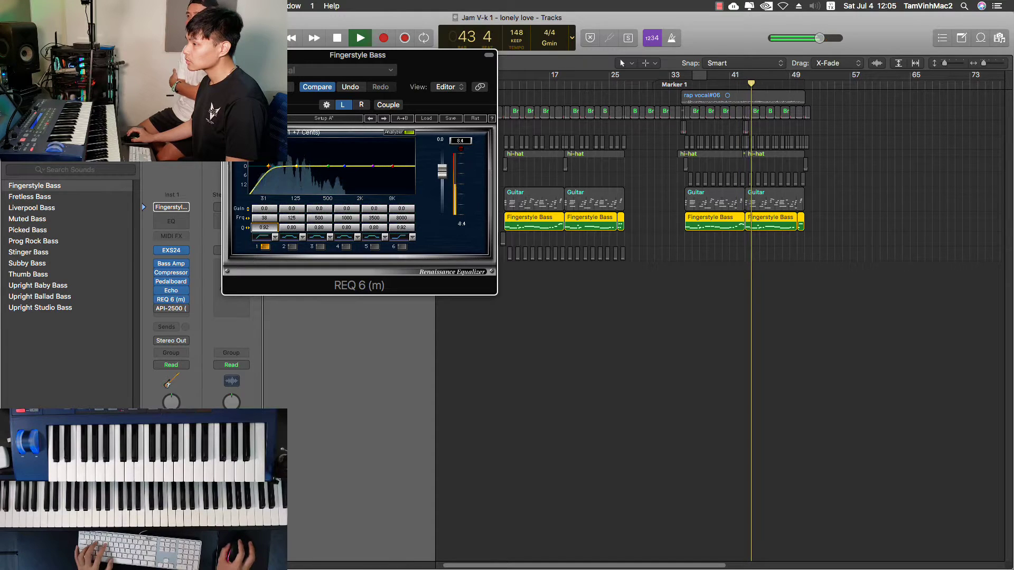
Clear the bass solo, listen in the full mix with the REQ 6 window moved off the tracks, stop and return to bar 36.
key(s)
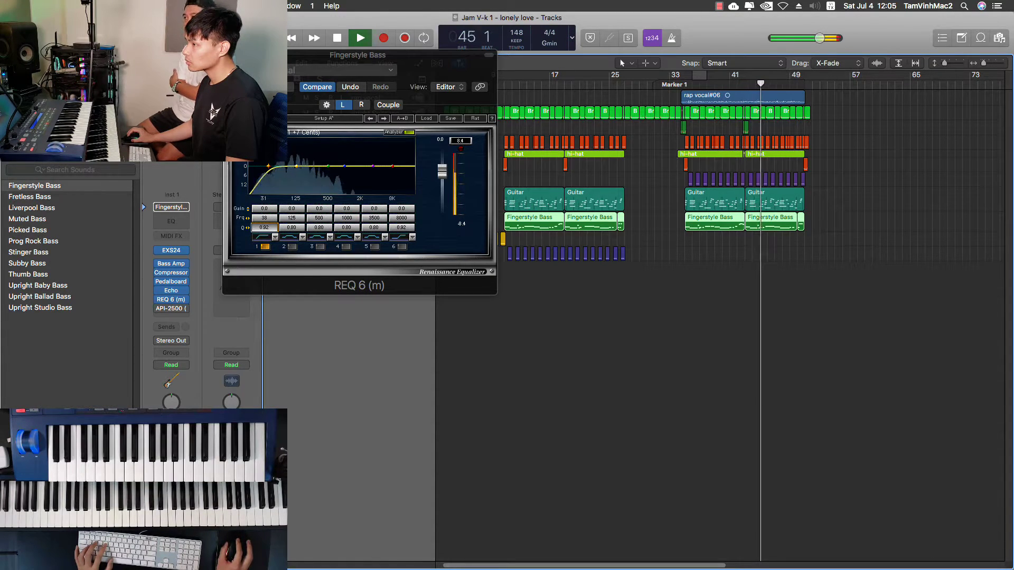
drag(437, 67, 808, 283)
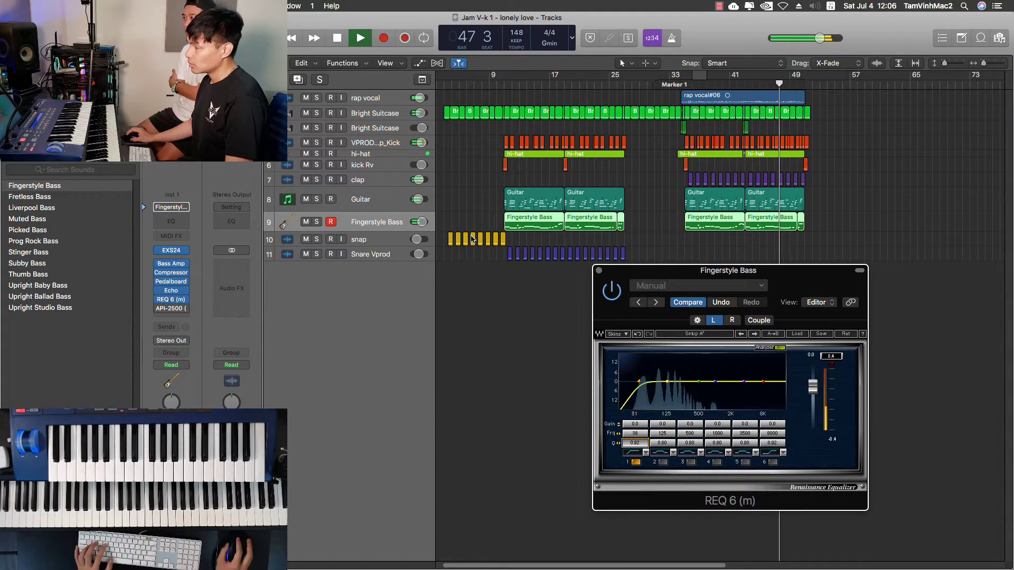
key(space)
drag(780, 84, 691, 89)
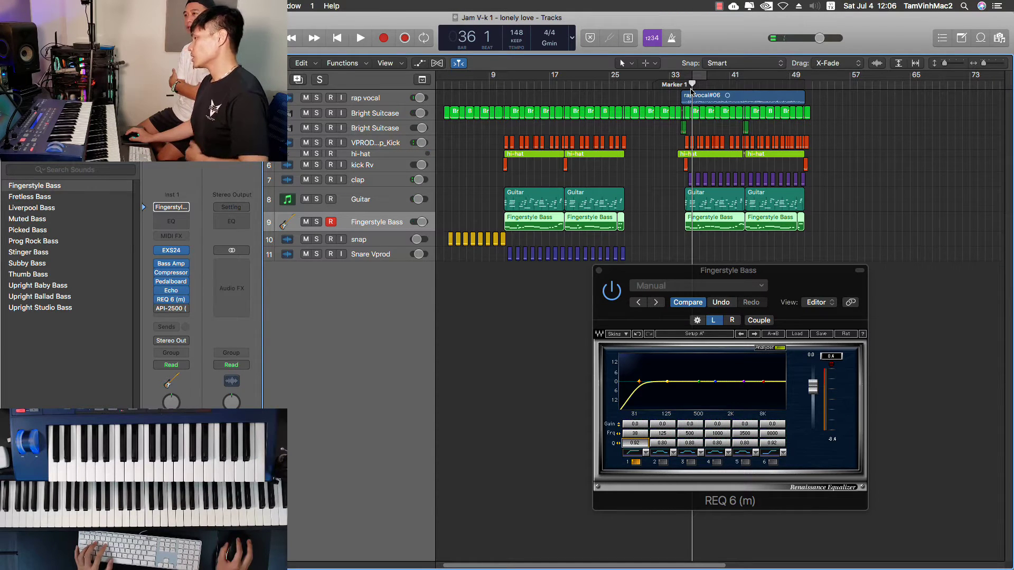
Solo the Fingerstyle Bass, VPROD kick, hi-hat and clap tracks together and play them.
click(318, 222)
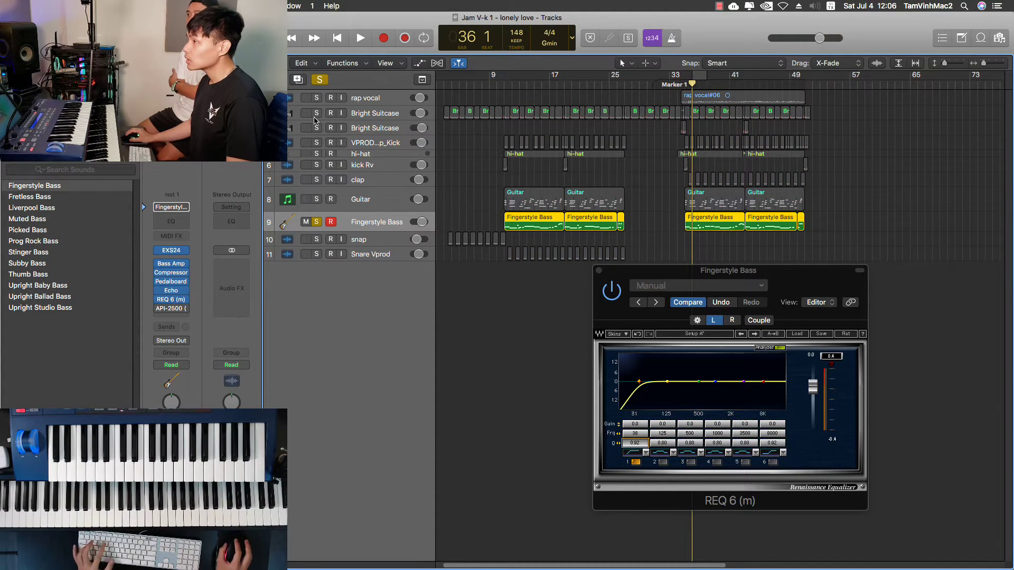
click(317, 143)
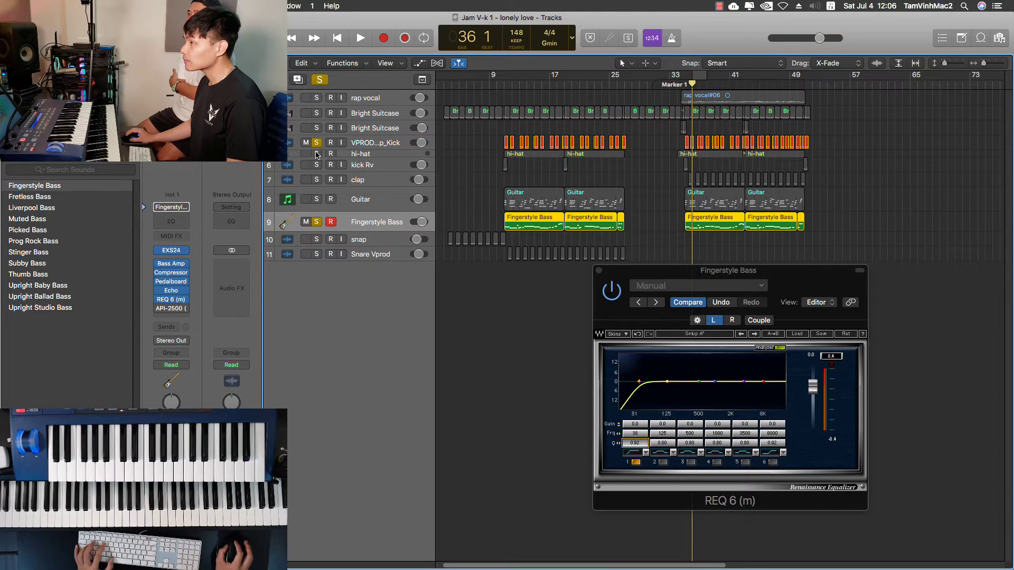
click(317, 154)
click(317, 180)
key(space)
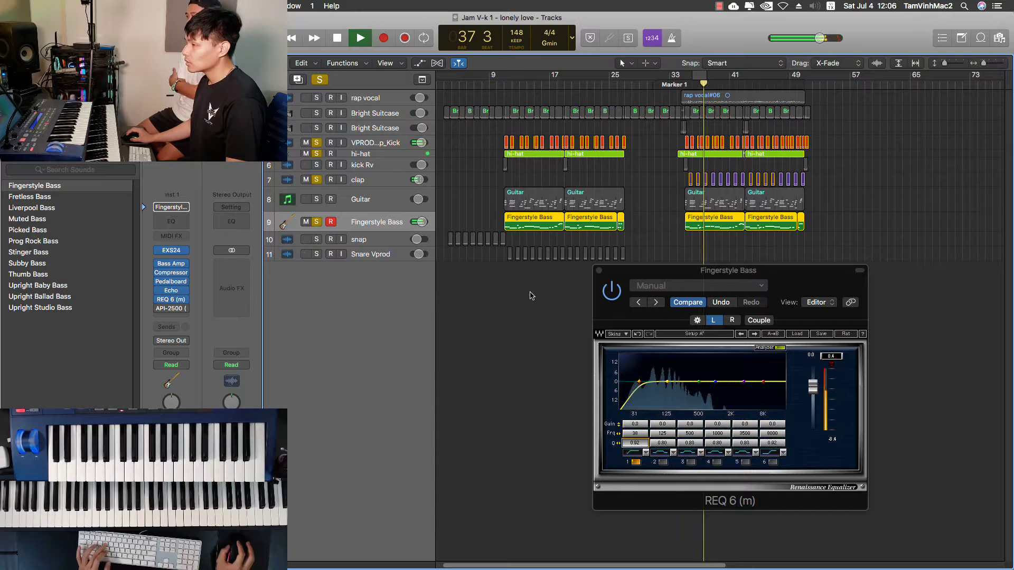
Open the bass API-2500 compressor, move its window clear of the channel strip and adjust its threshold during playback.
click(167, 309)
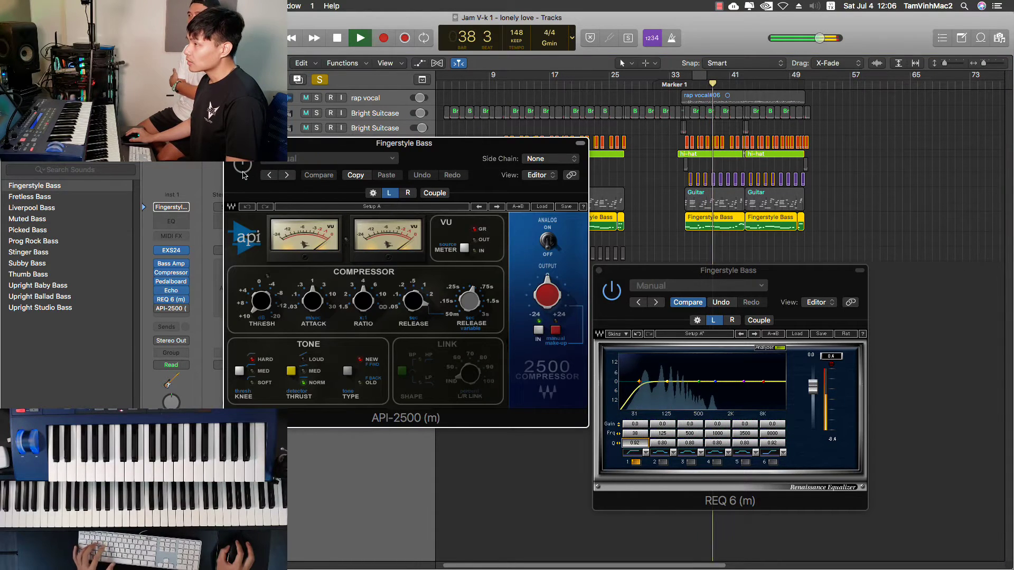
key(space)
drag(320, 154, 361, 154)
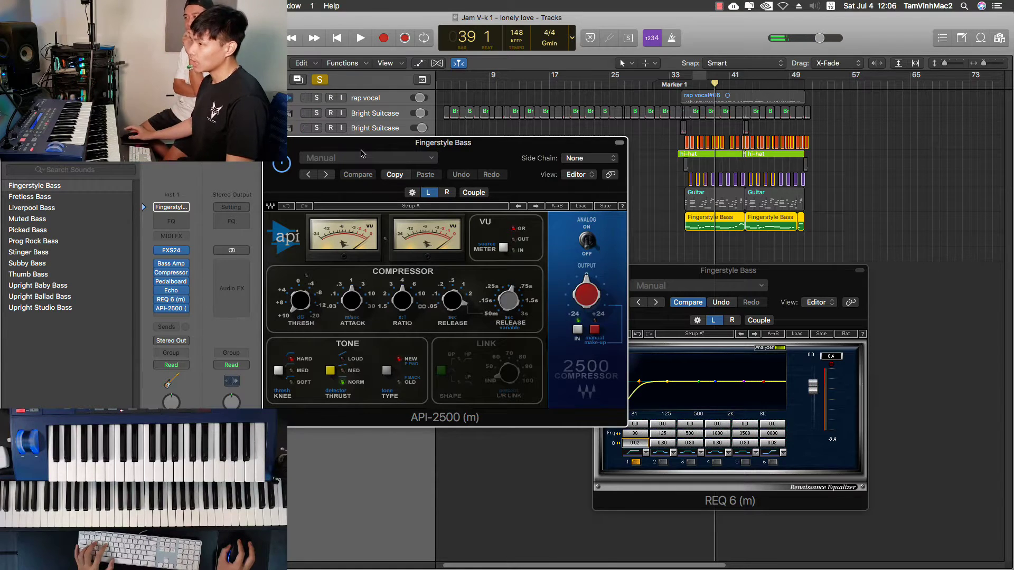
key(space)
drag(300, 299, 299, 293)
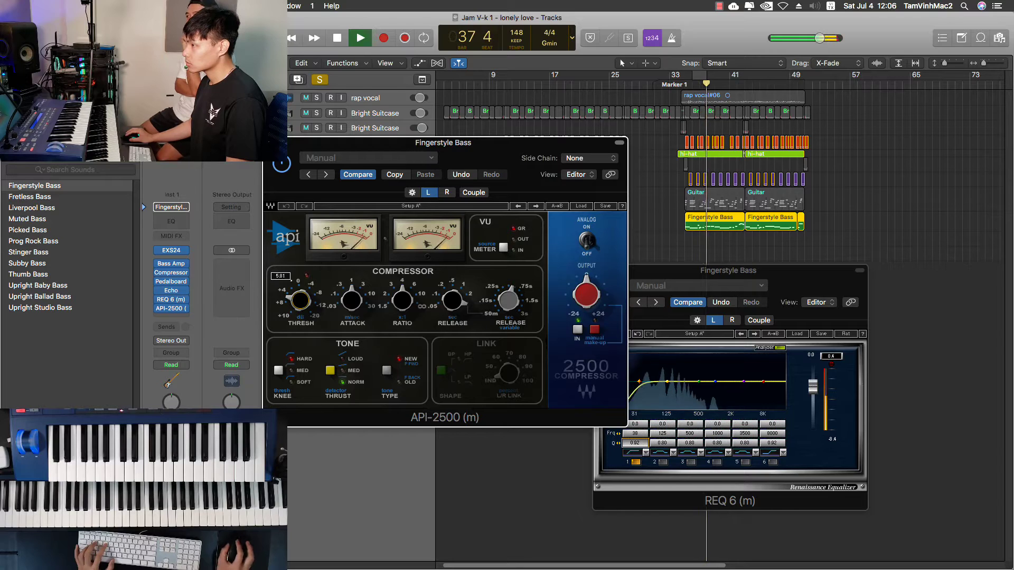
Set the API-2500 attack to 1 ms and fine-tune its variable release while the soloed tracks play.
mouse_move(406, 302)
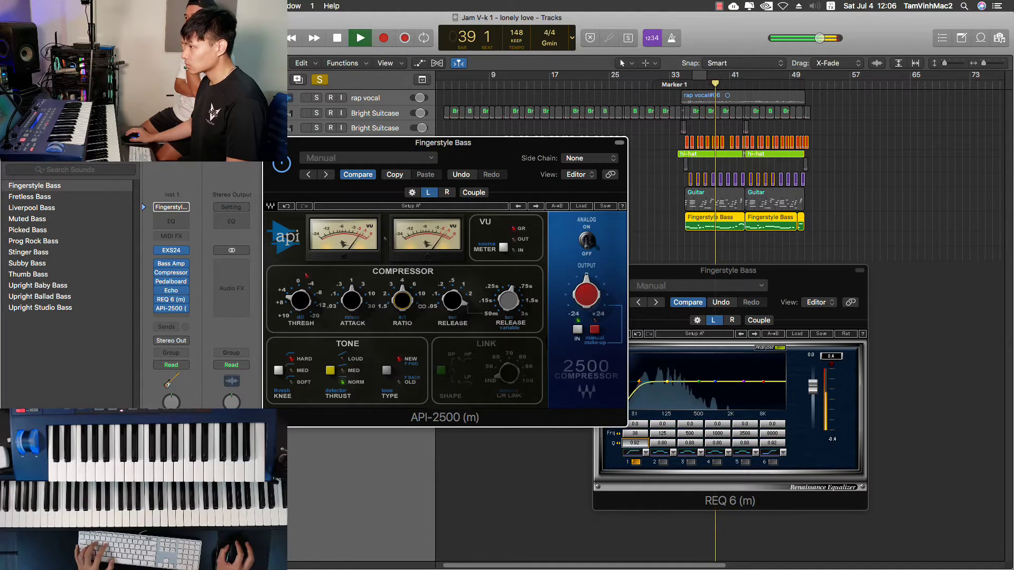
drag(351, 299, 351, 307)
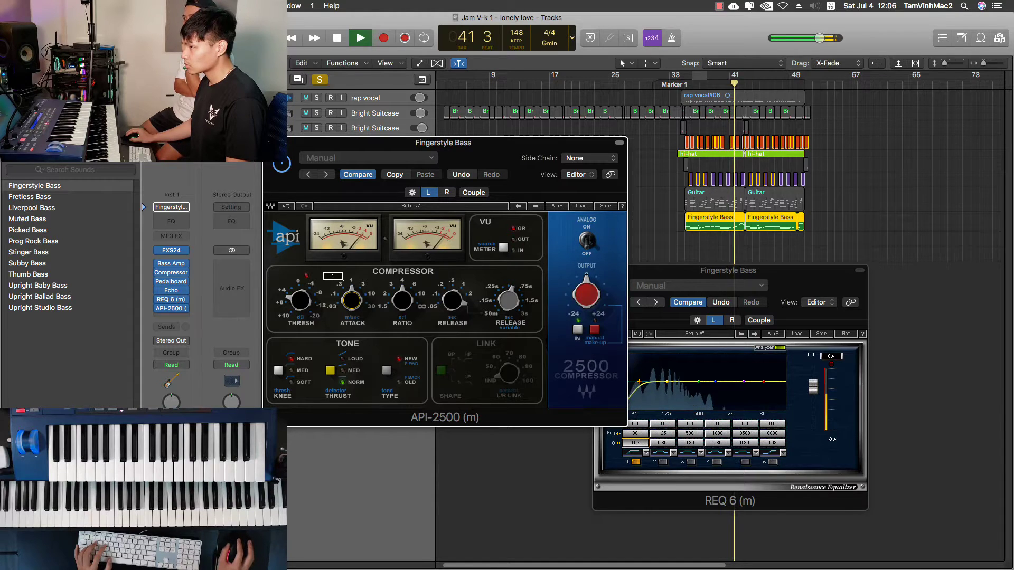
mouse_move(504, 288)
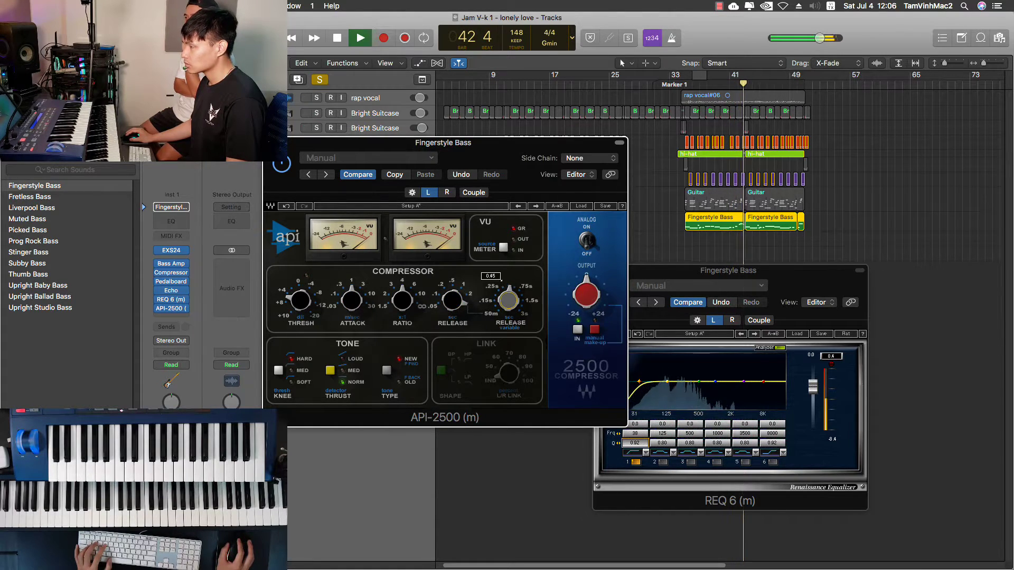
drag(501, 280, 501, 279)
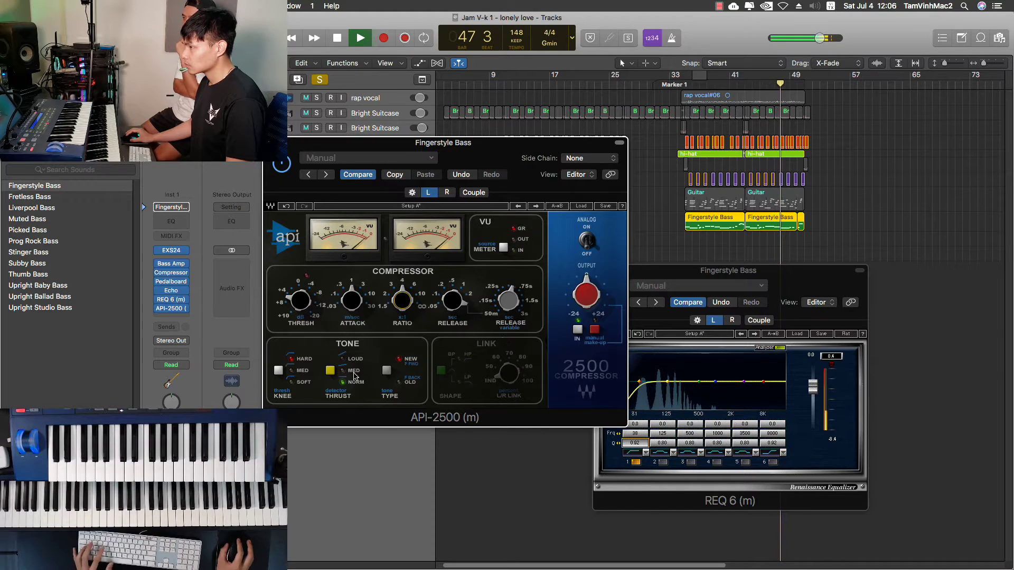
Restart playback, try the API-2500's thrust and knee options on the bass and stop.
key(space)
key(space)
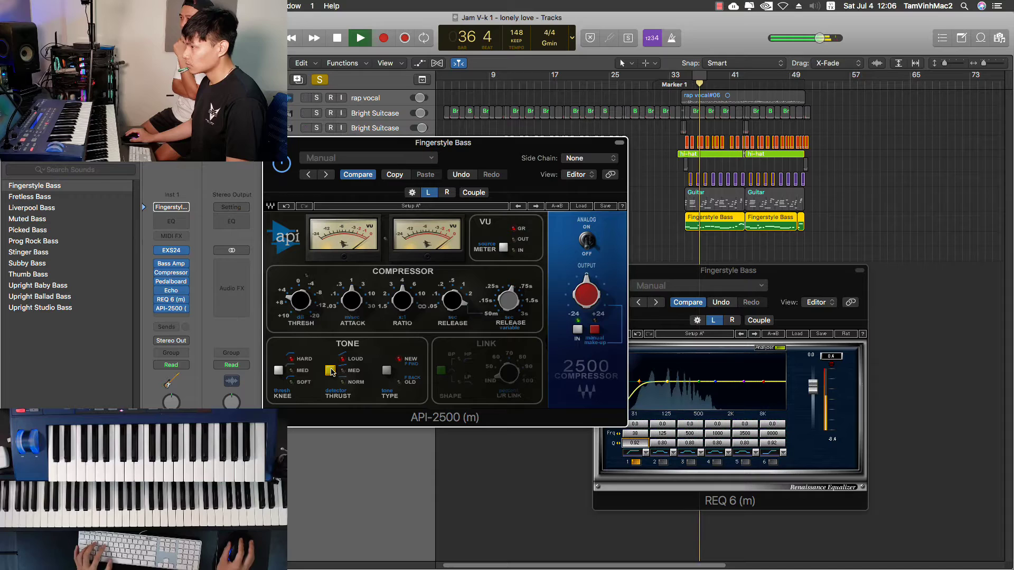
click(280, 371)
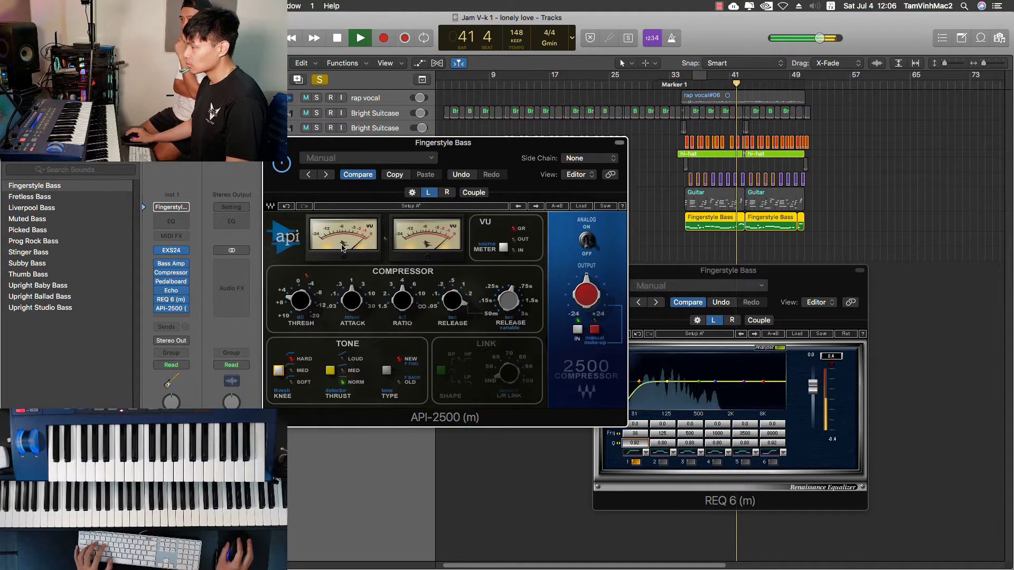
key(space)
Move the API-2500 window aside and insert an S1 Imager (s) on the bass, keeping its window clear of the channel strip.
drag(503, 151, 689, 208)
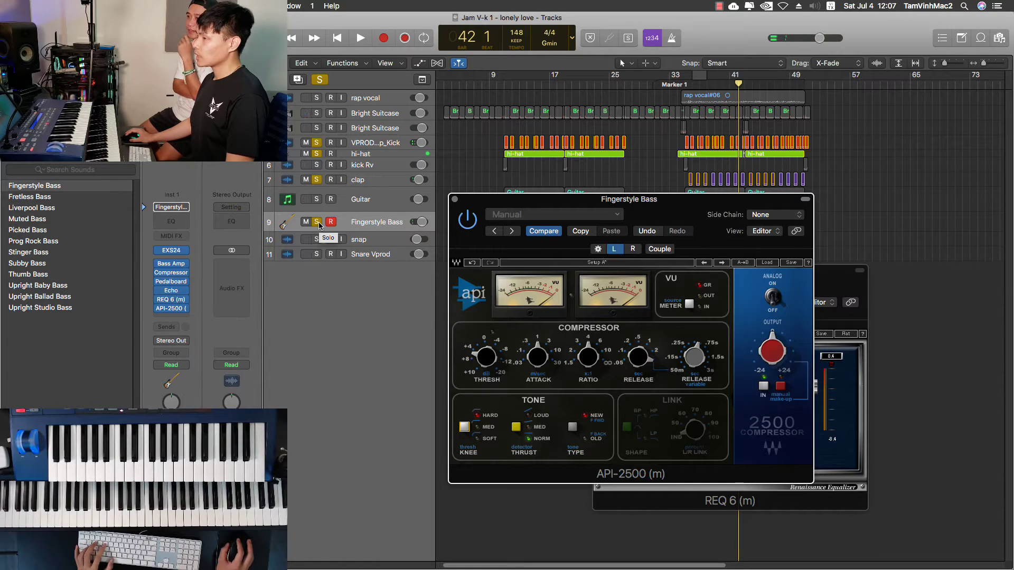
click(165, 318)
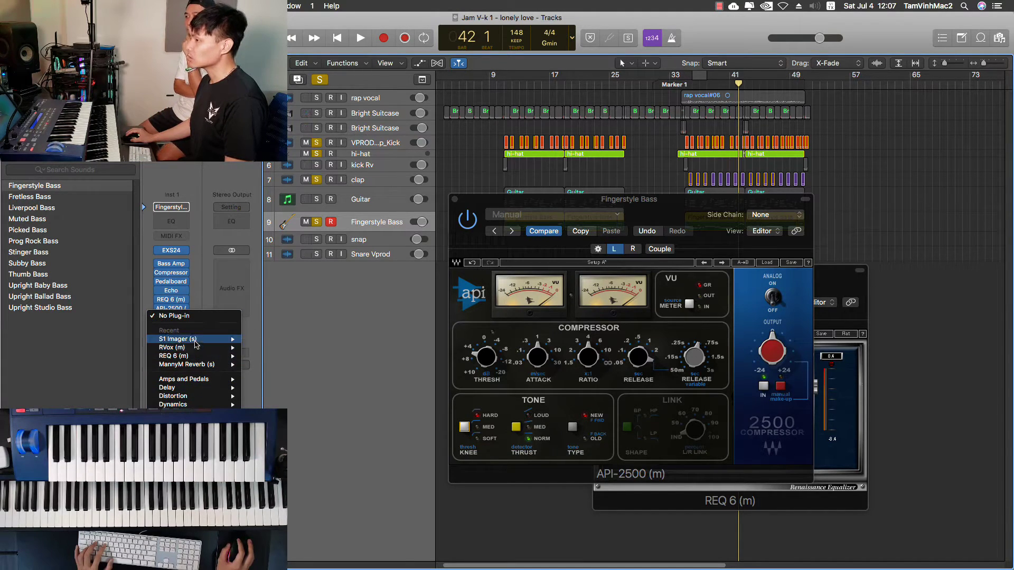
click(264, 340)
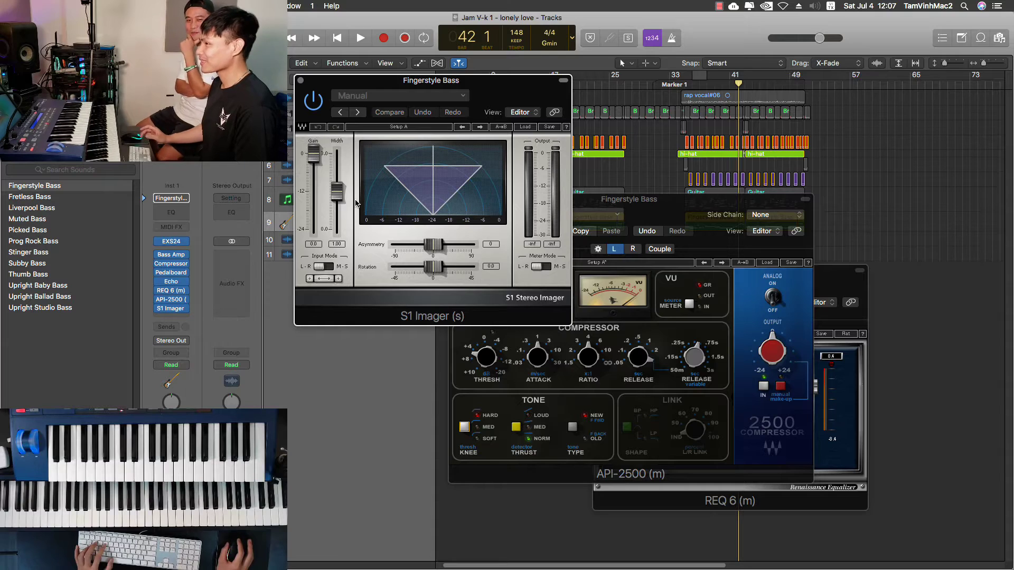
drag(475, 80, 528, 95)
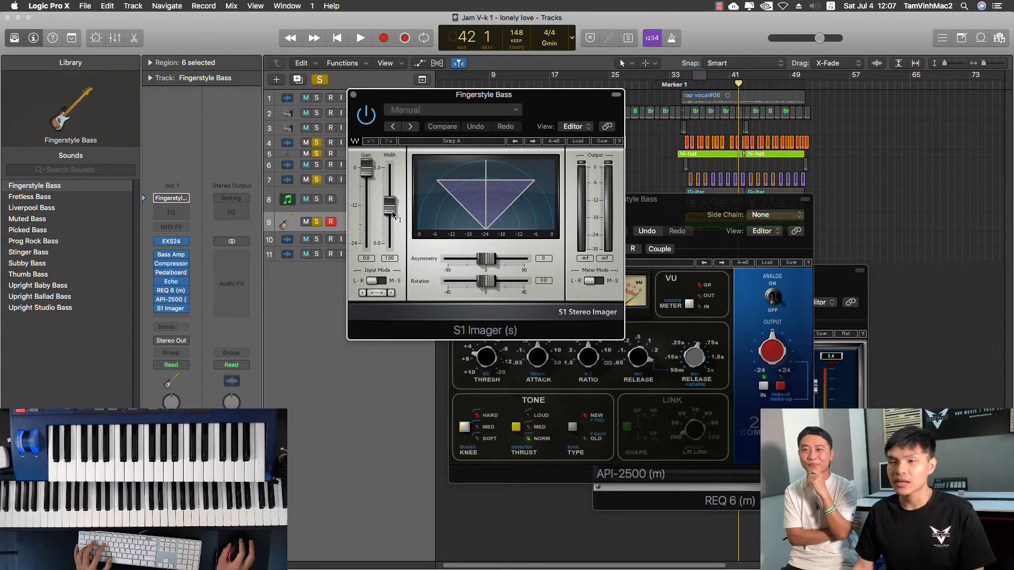
Play from bar 36, raise the bass S1 Imager width to about 1.24 and clear all solos to hear the full mix.
key(space)
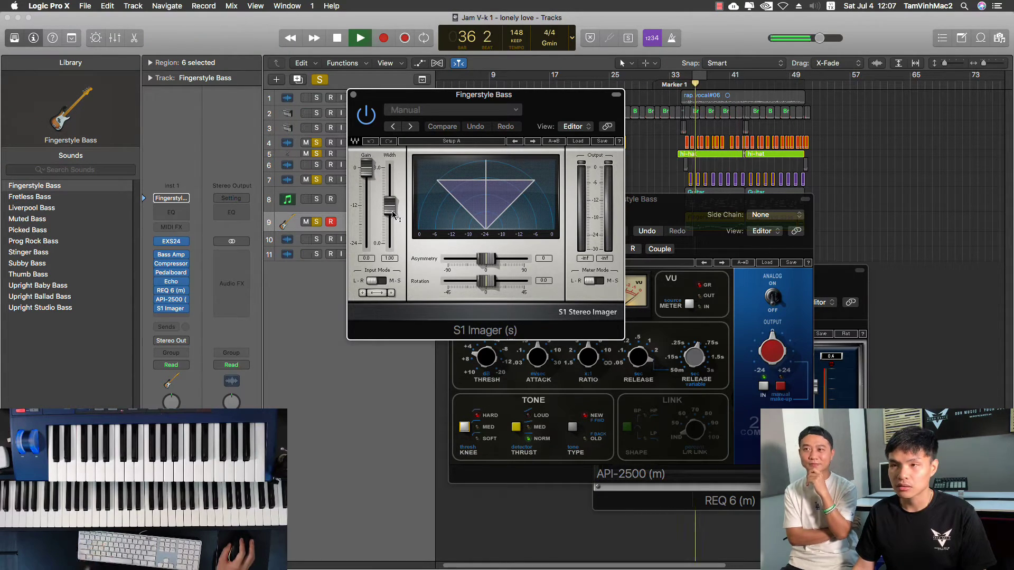
drag(390, 210, 391, 205)
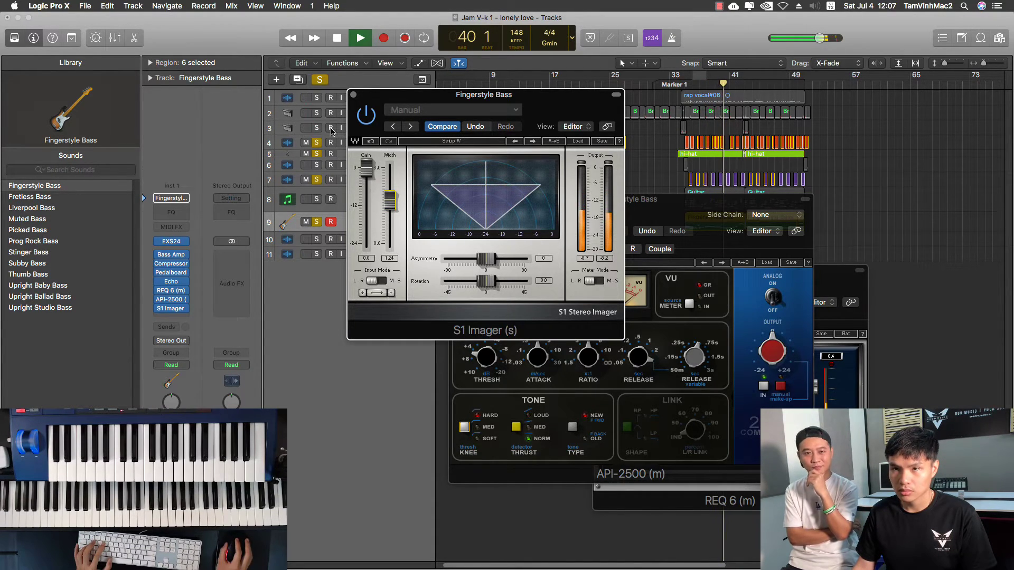
click(319, 79)
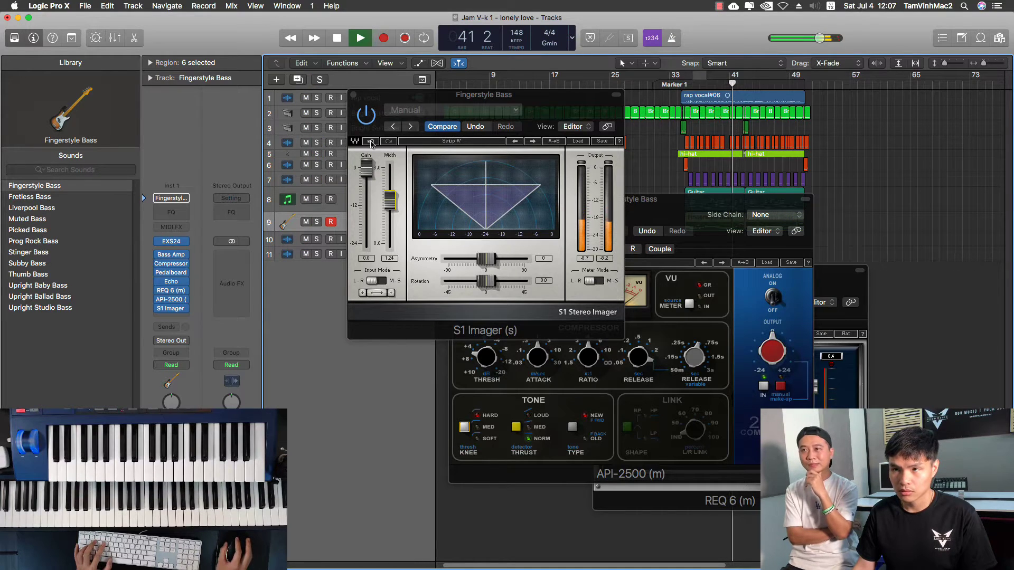
click(392, 195)
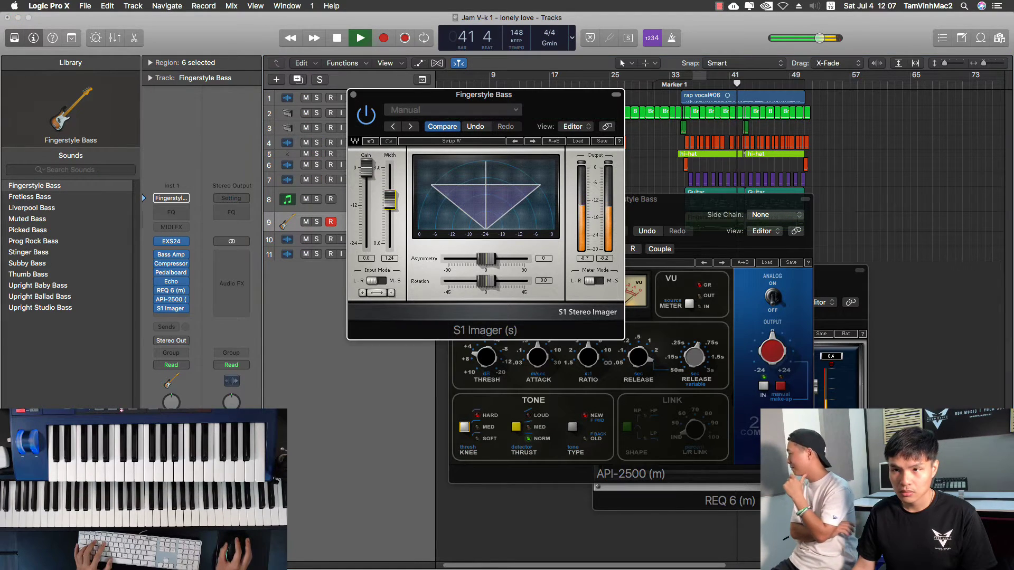
Close the bass's S1 Imager, API-2500 and REQ 6 windows.
click(354, 96)
click(452, 200)
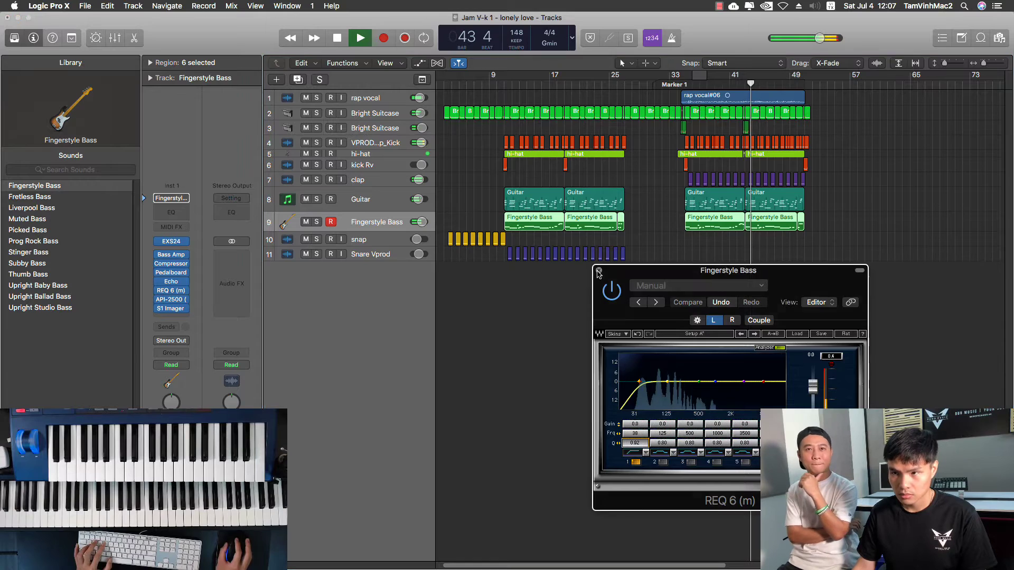
click(599, 270)
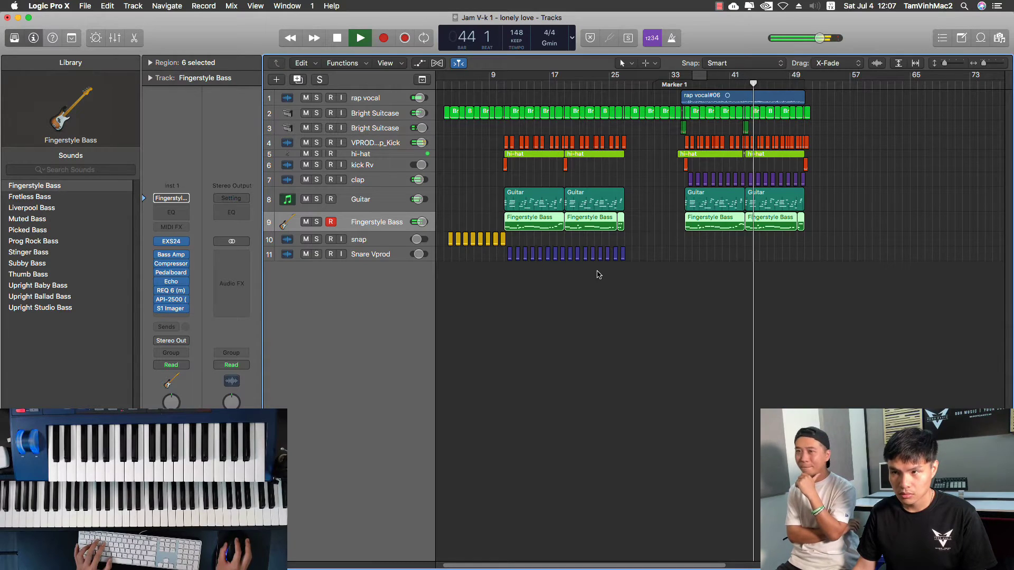
Stop playback, solo the Guitar track and play it from around bar 36.
click(365, 206)
key(space)
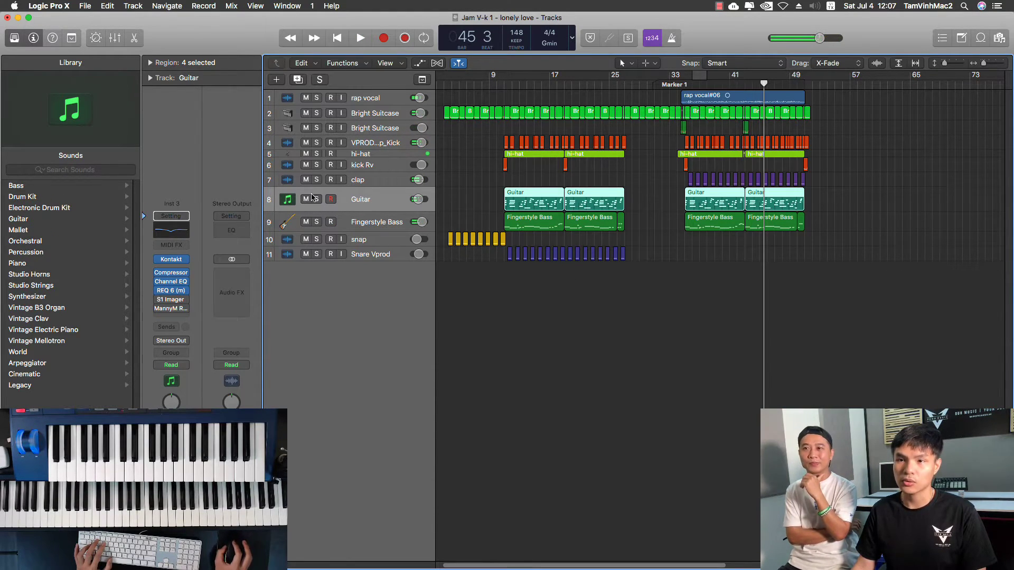
click(316, 199)
key(space)
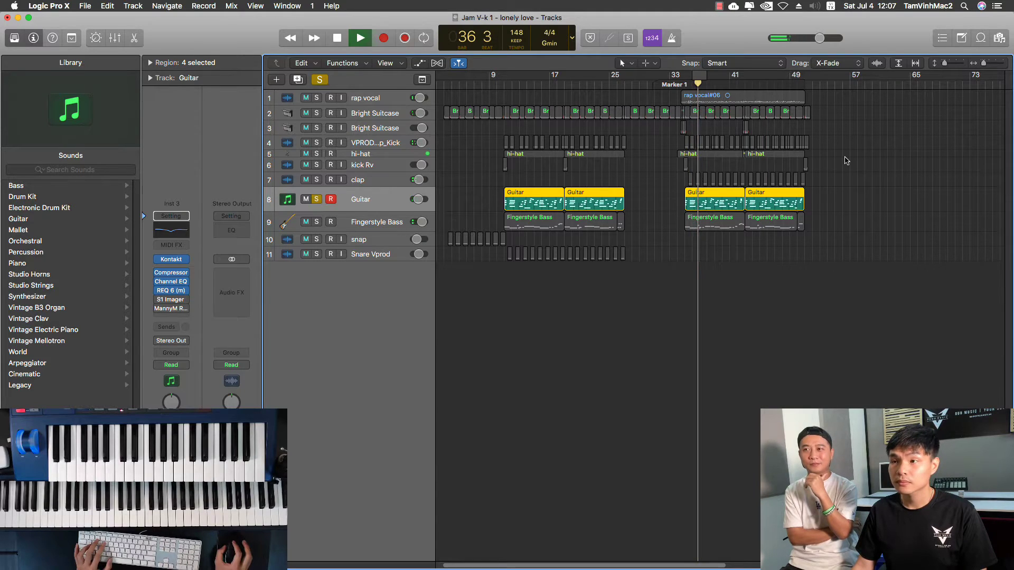
drag(702, 82, 702, 87)
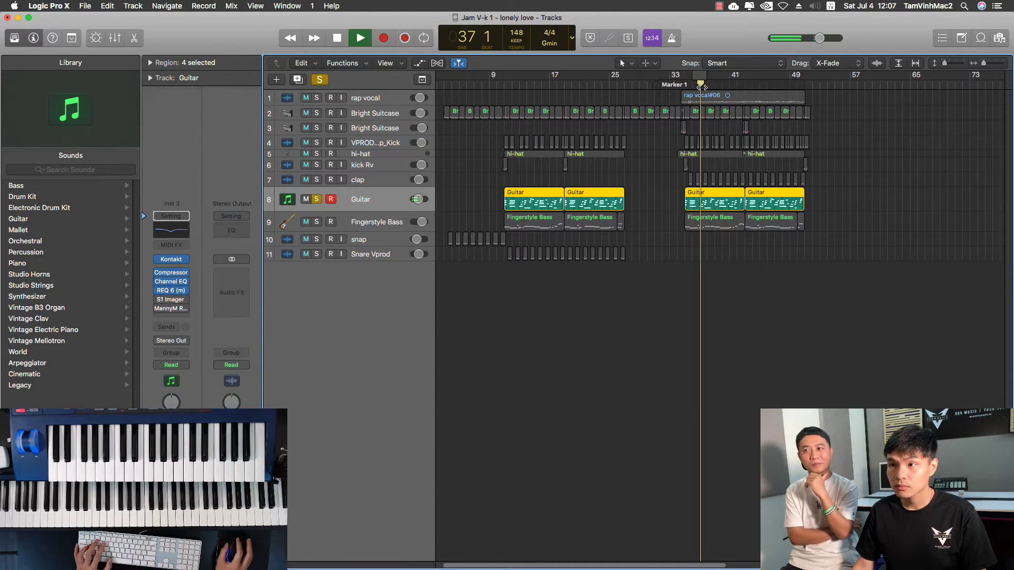
Show the Guitar's REQ 6 window and switch it to the skin with the numeric band table.
key(v)
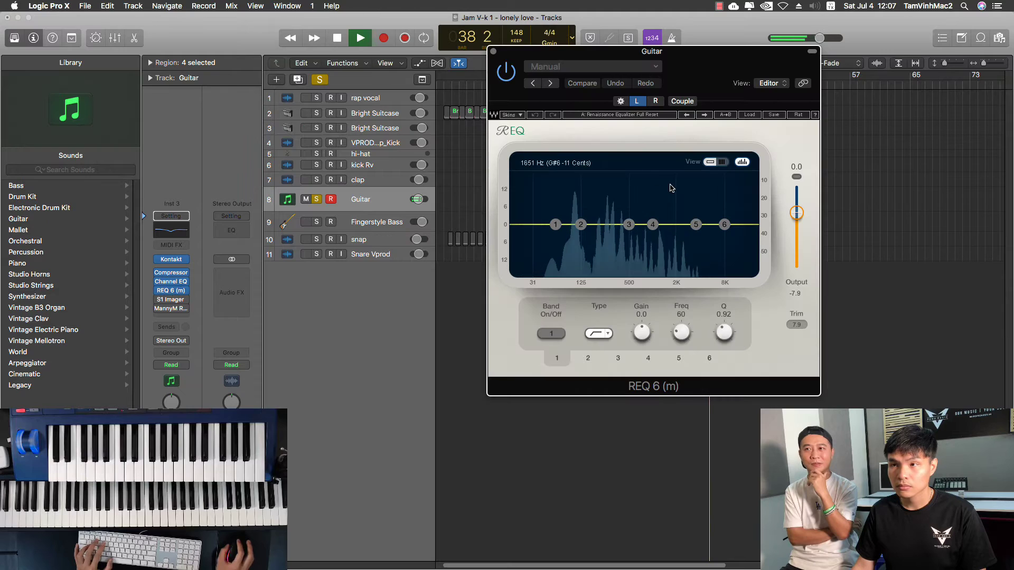
click(512, 115)
click(520, 130)
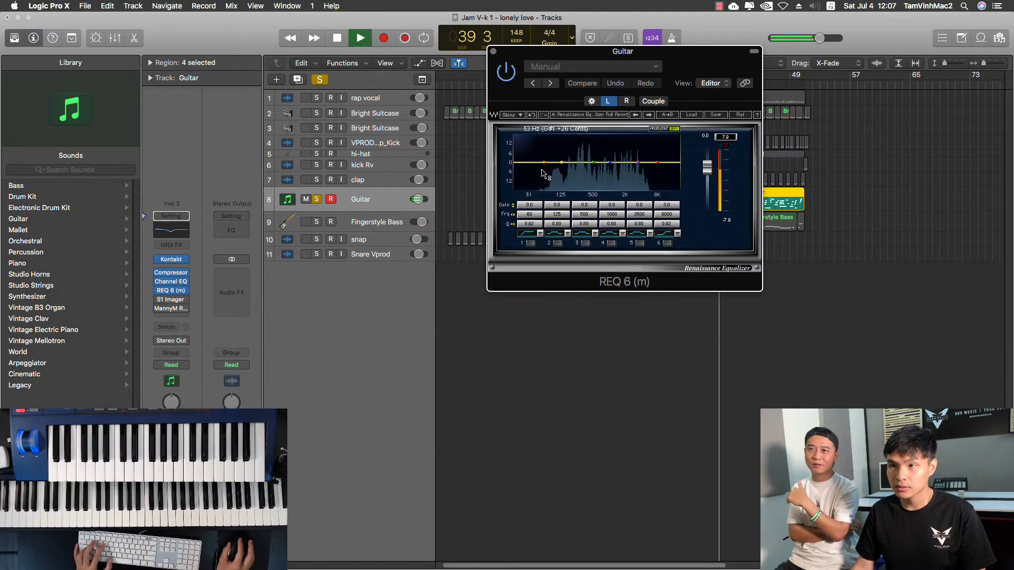
High-pass the Guitar with REQ 6 band 1 at 103 Hz and a Q of 1.00.
drag(542, 170, 551, 163)
drag(529, 214, 535, 214)
key(space)
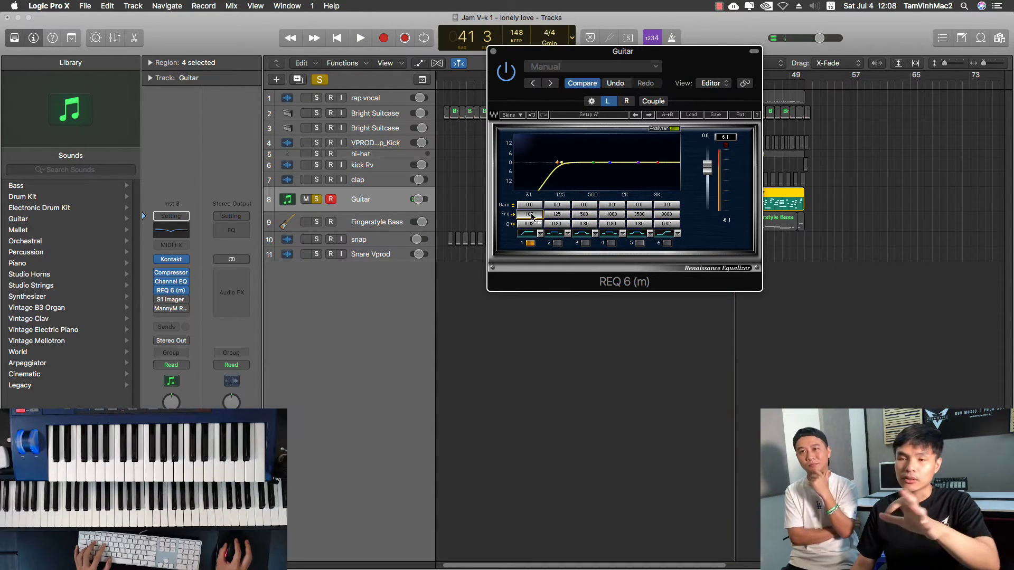
drag(531, 216, 530, 224)
Play the filtered Guitar in the full mix, solo it again for comparison and stop playback.
key(space)
key(space)
key(space)
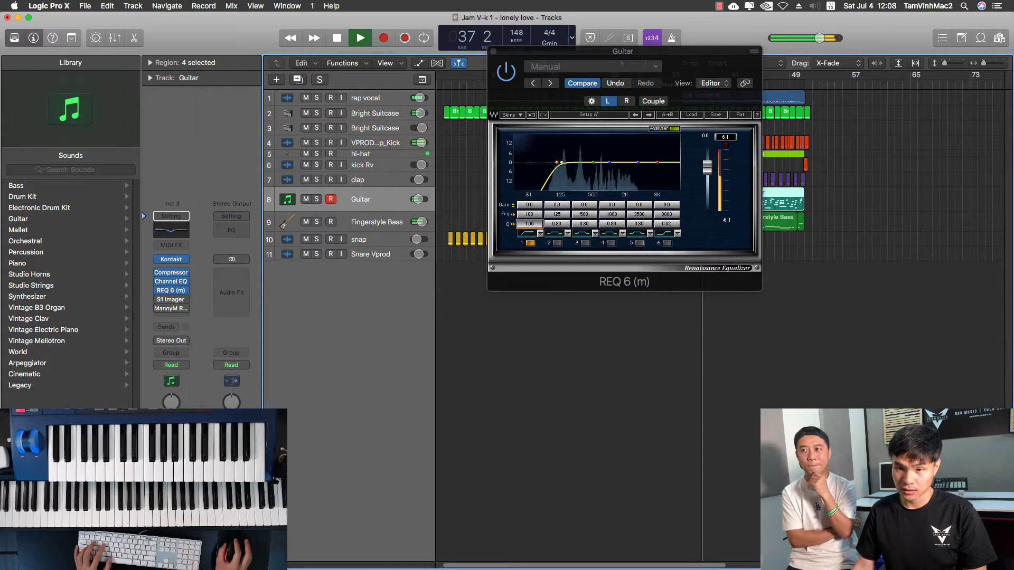
key(s)
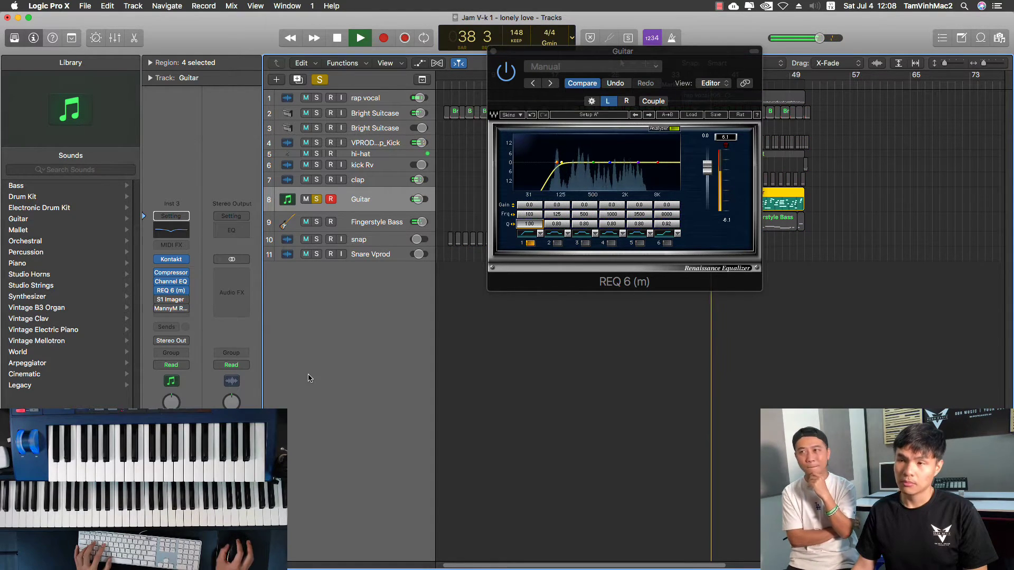
key(space)
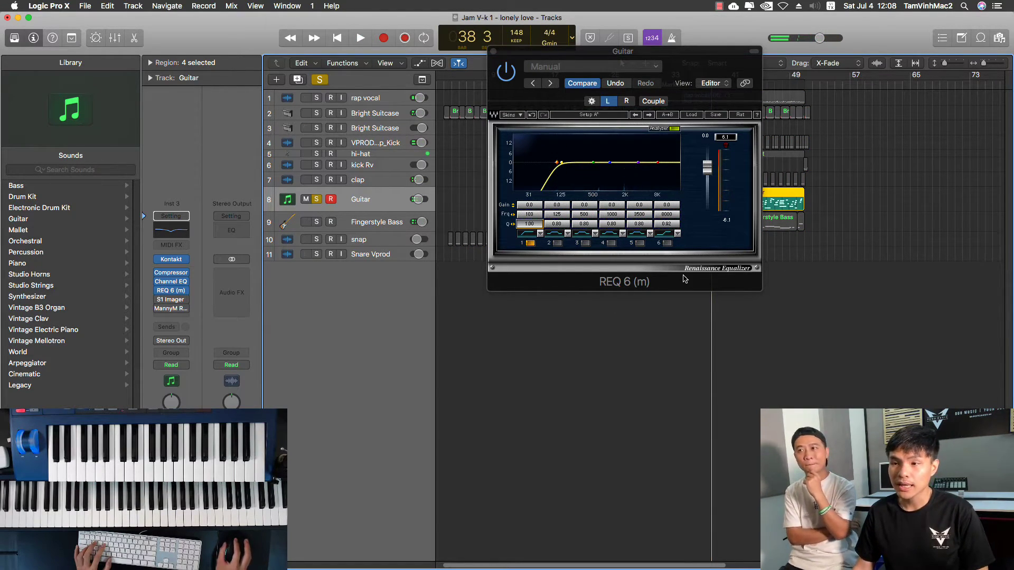
Enable REQ 6 bands 6 and 4 on the Guitar, boosting band 6 by 1.2 and band 4 by 0.9 at 1430 Hz.
click(667, 243)
drag(667, 205, 667, 199)
key(space)
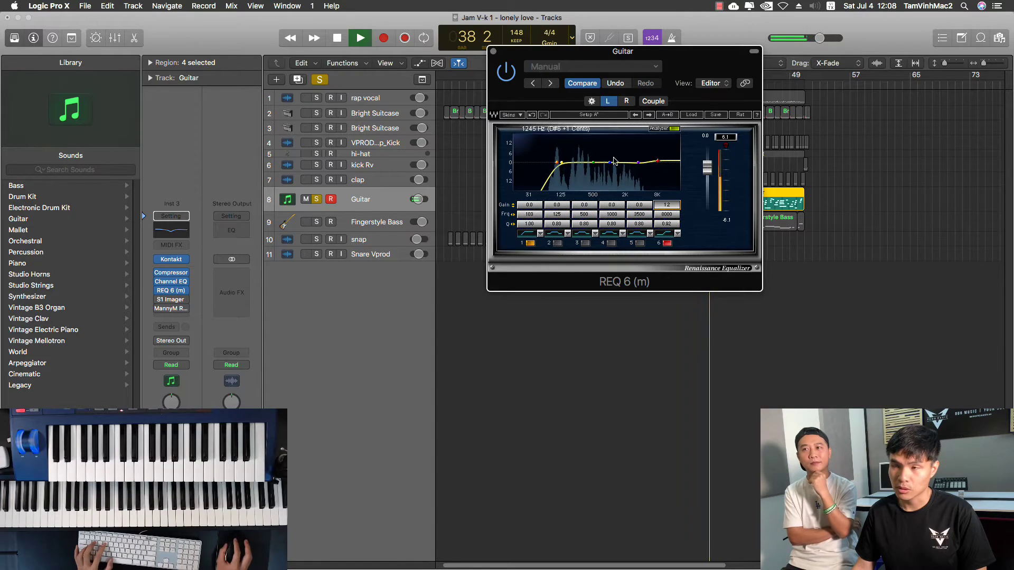
key(space)
key(space)
drag(610, 162, 618, 160)
Compare the equalized Guitar in the full mix and soloed, and stop playback.
key(s)
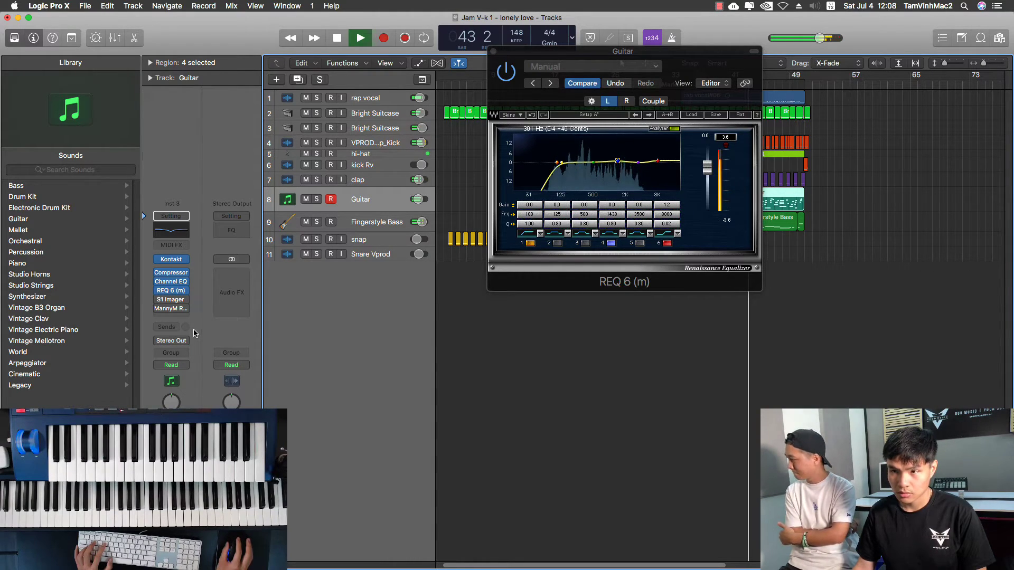
key(s)
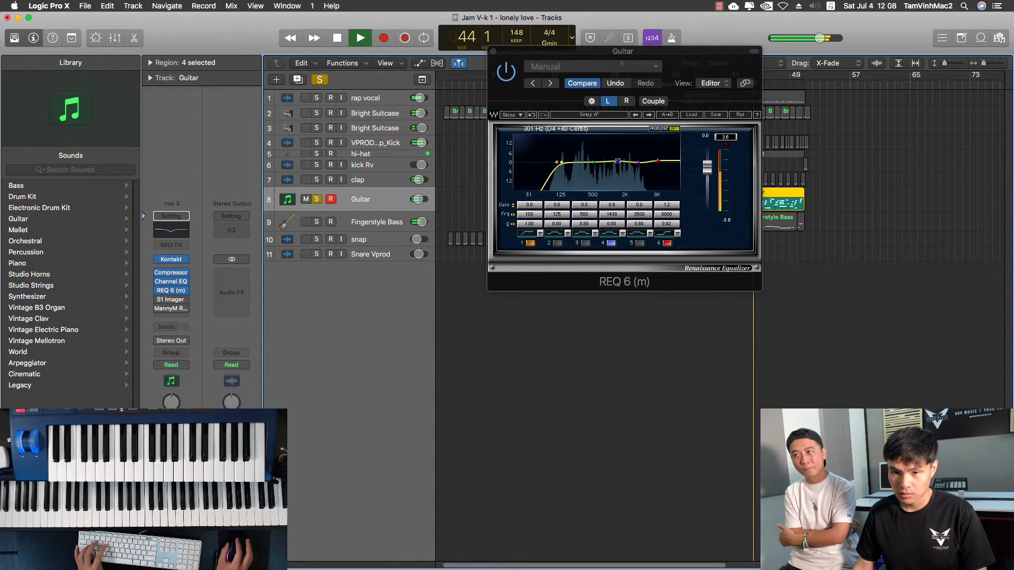
key(space)
Add a Bus 8 send on the Guitar and move its MannyM Reverb onto Aux 8.
click(182, 328)
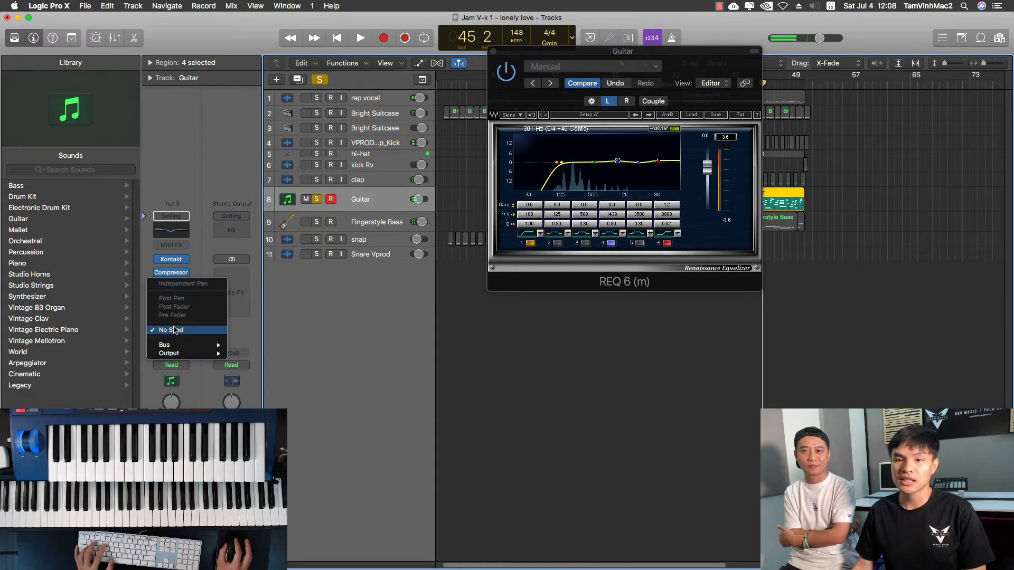
mouse_move(190, 344)
click(267, 293)
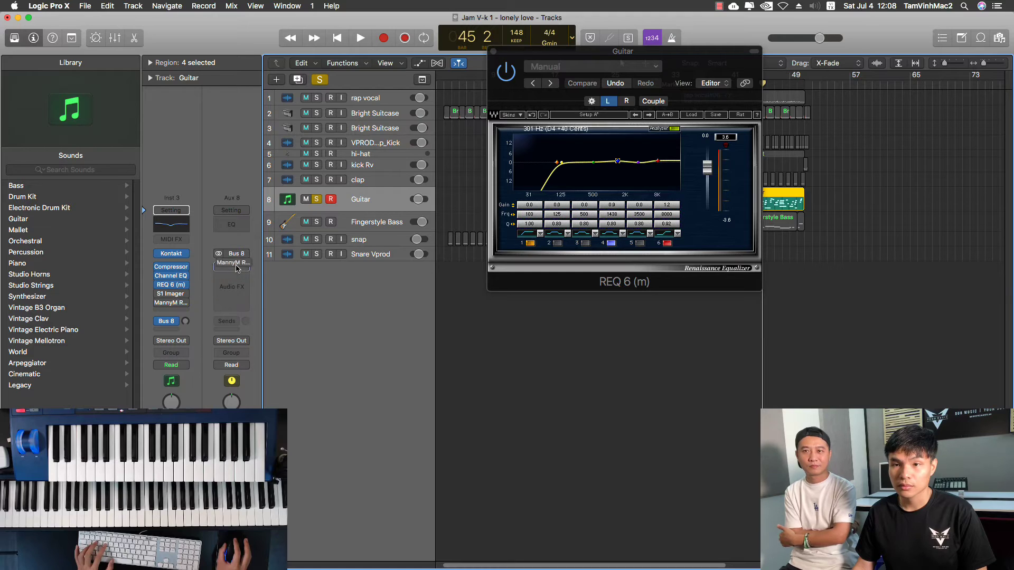
drag(232, 269, 226, 272)
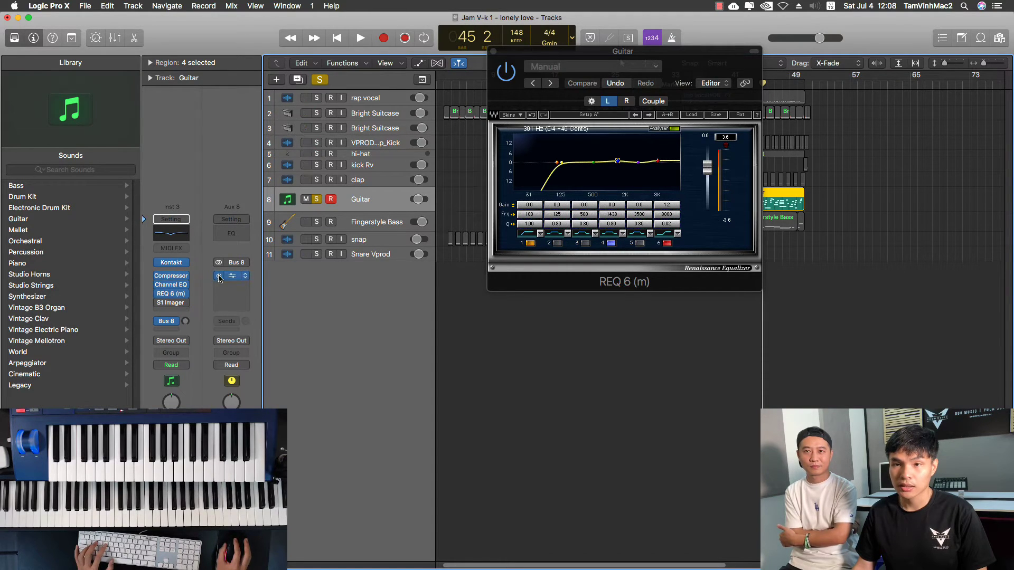
Open the Aux 8 MannyM Reverb, set time to about 113, predelay to 35 and dry/wet to about 82, and raise its compression.
click(232, 275)
key(space)
drag(324, 48, 483, 55)
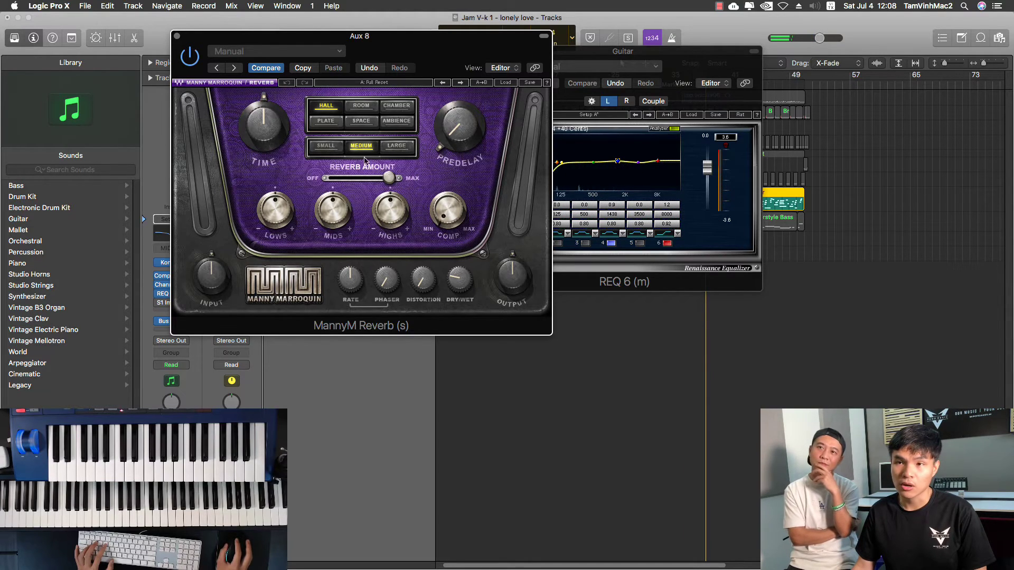
drag(274, 158, 274, 149)
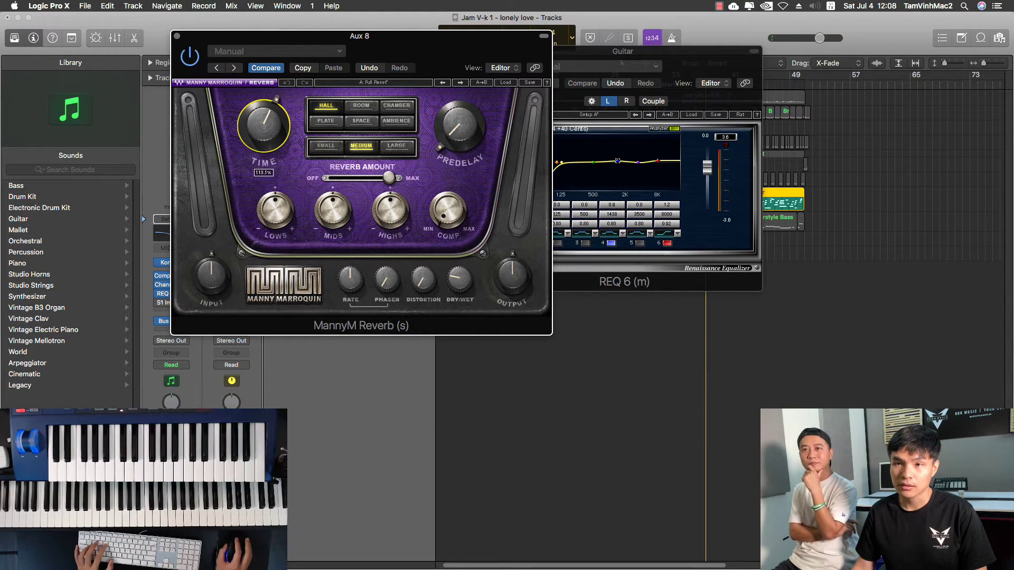
click(452, 151)
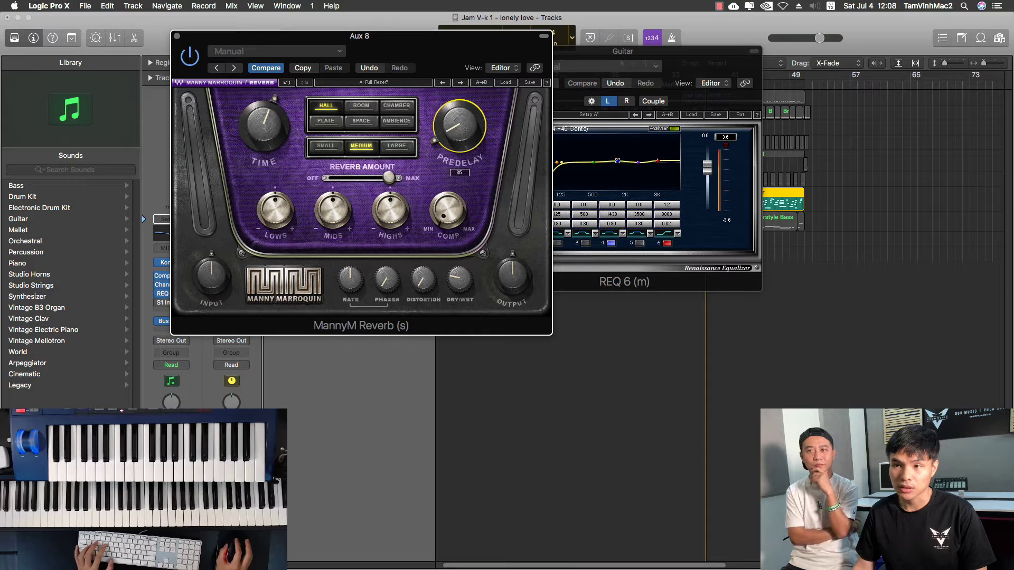
drag(460, 279, 459, 263)
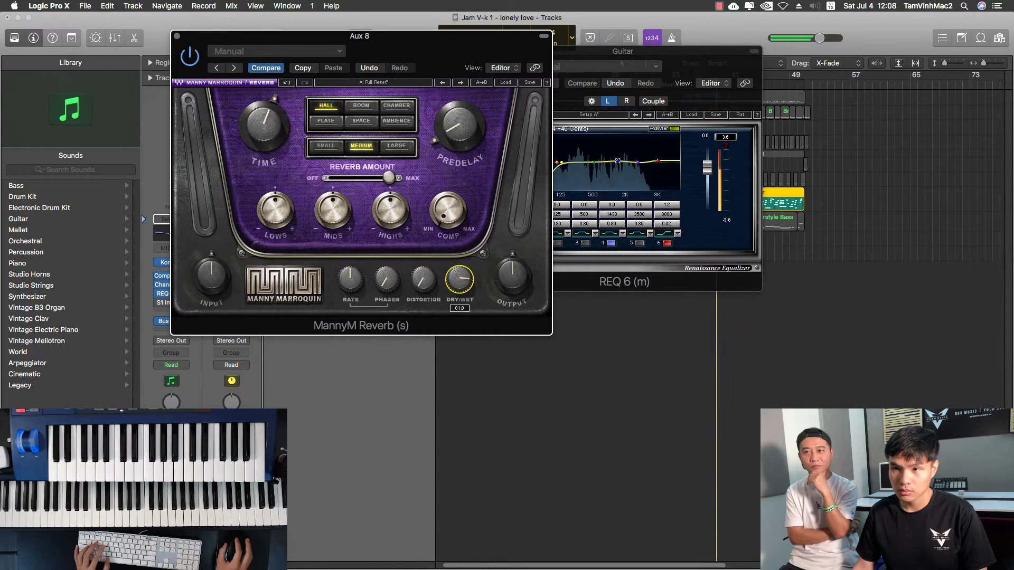
click(447, 210)
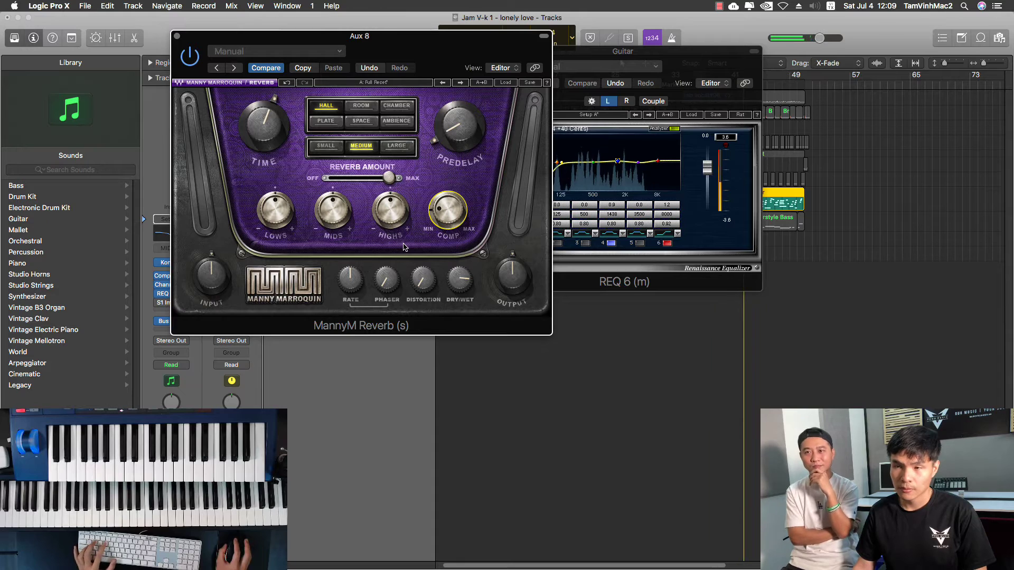
Move the reverb window aside, play the full mix with the Guitar muted and unmuted, and solo the Guitar again.
drag(404, 39, 690, 59)
click(316, 199)
key(space)
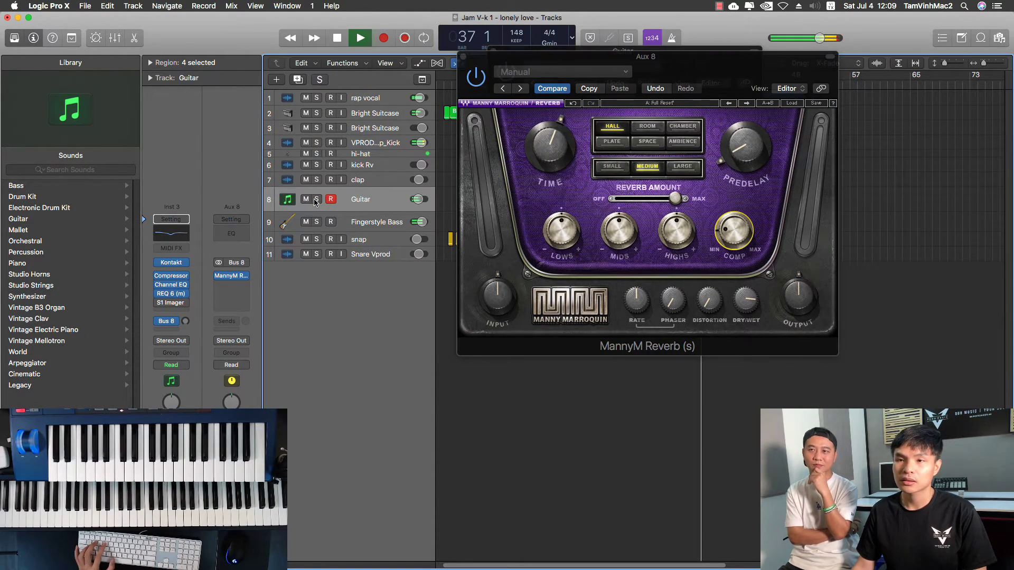
click(306, 199)
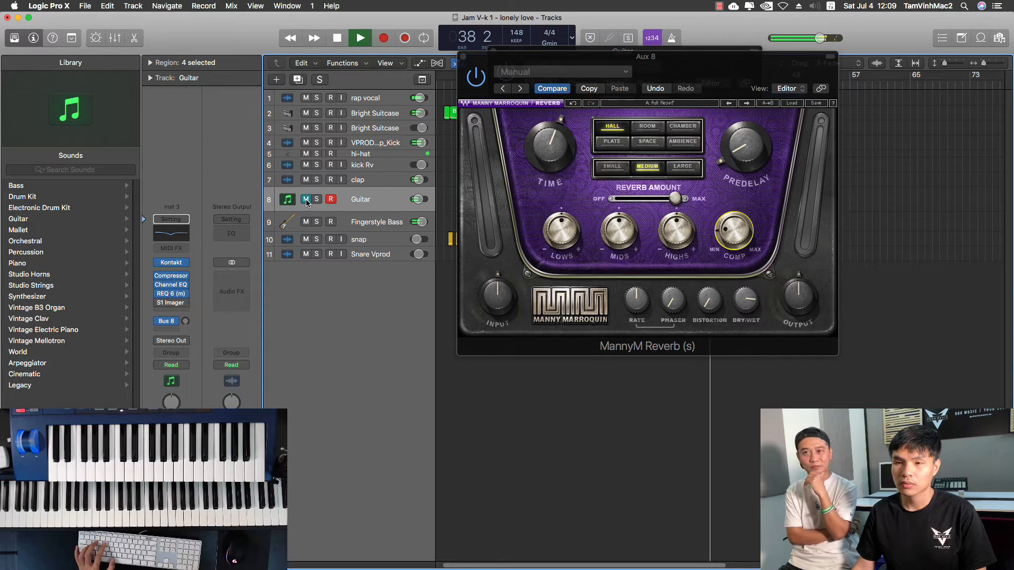
click(306, 199)
click(317, 199)
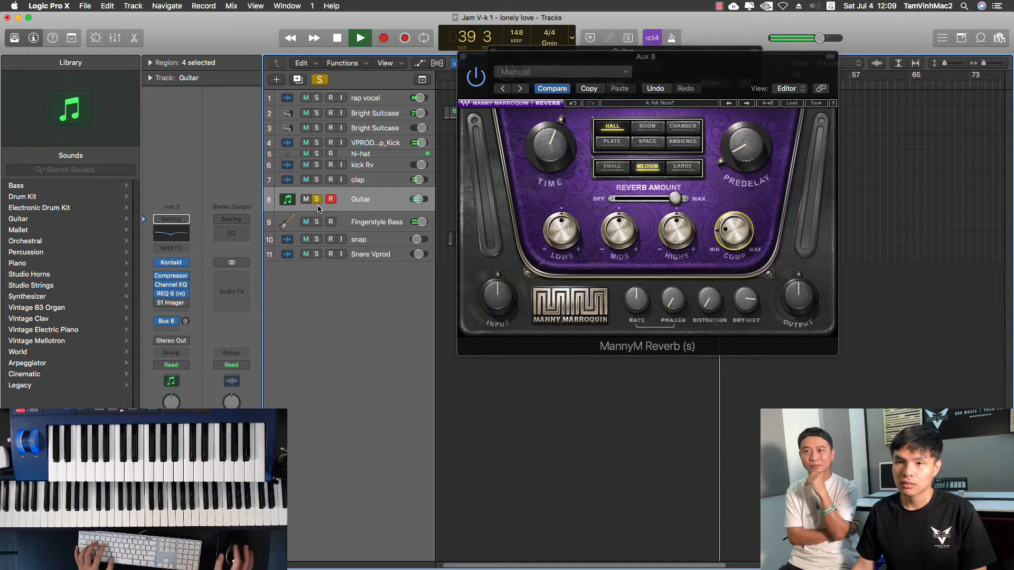
key(space)
key(space)
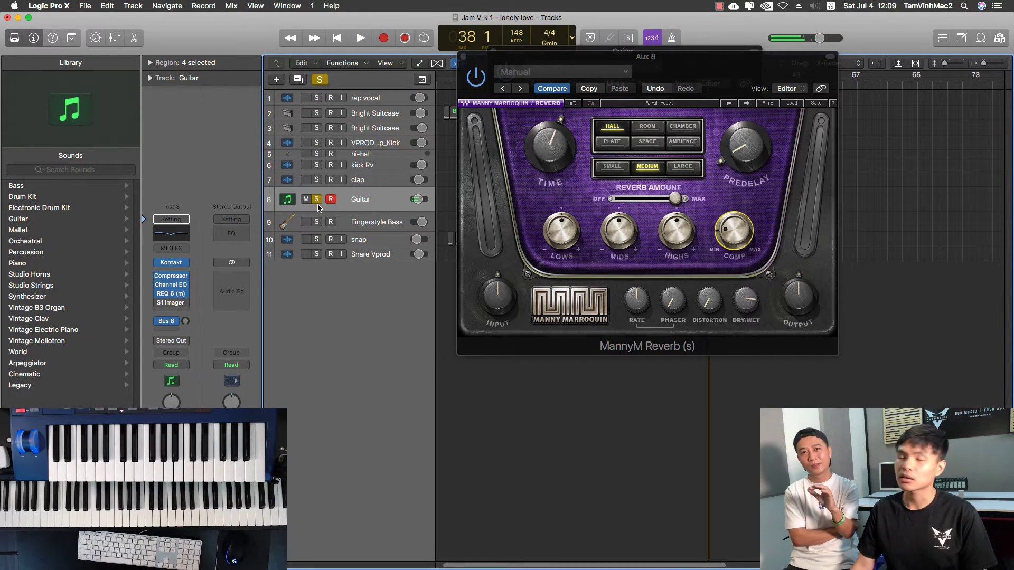
Play the soloed Guitar and set the MannyM Reverb highs to about 7.9 and comp to 21.7, adjusting its dry/wet mix.
click(644, 64)
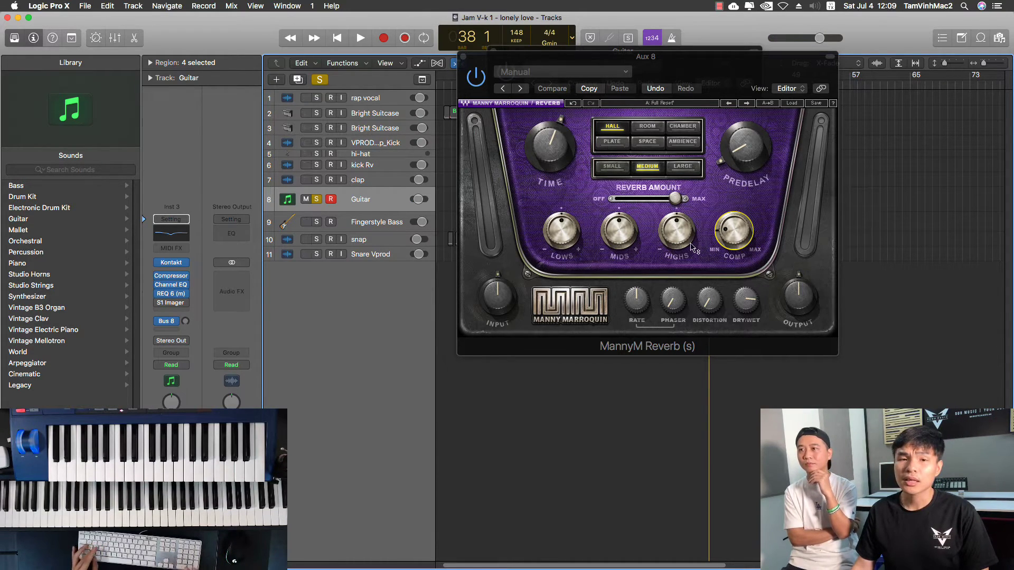
key(space)
drag(678, 243, 636, 182)
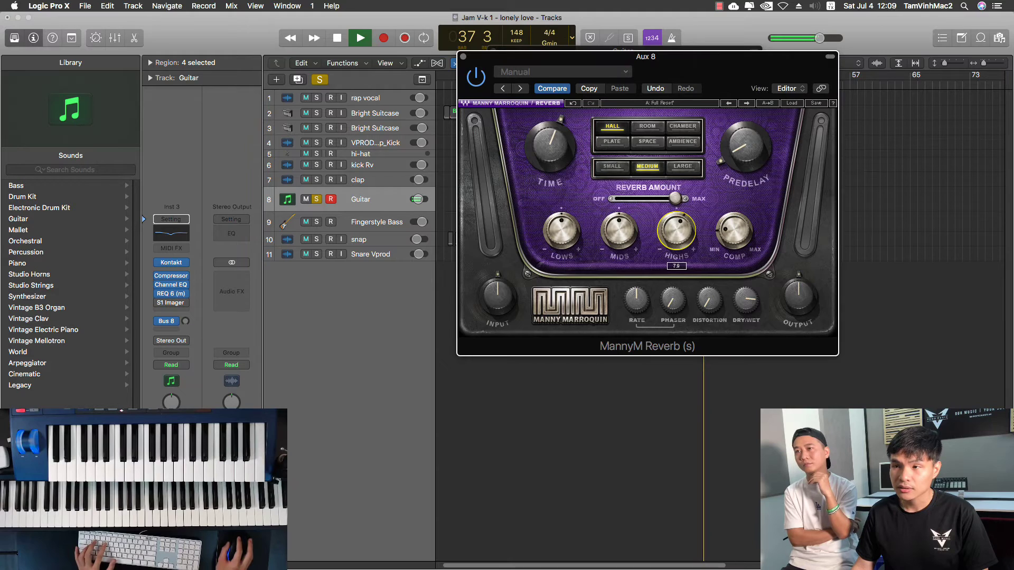
drag(624, 234, 572, 239)
drag(735, 236, 735, 232)
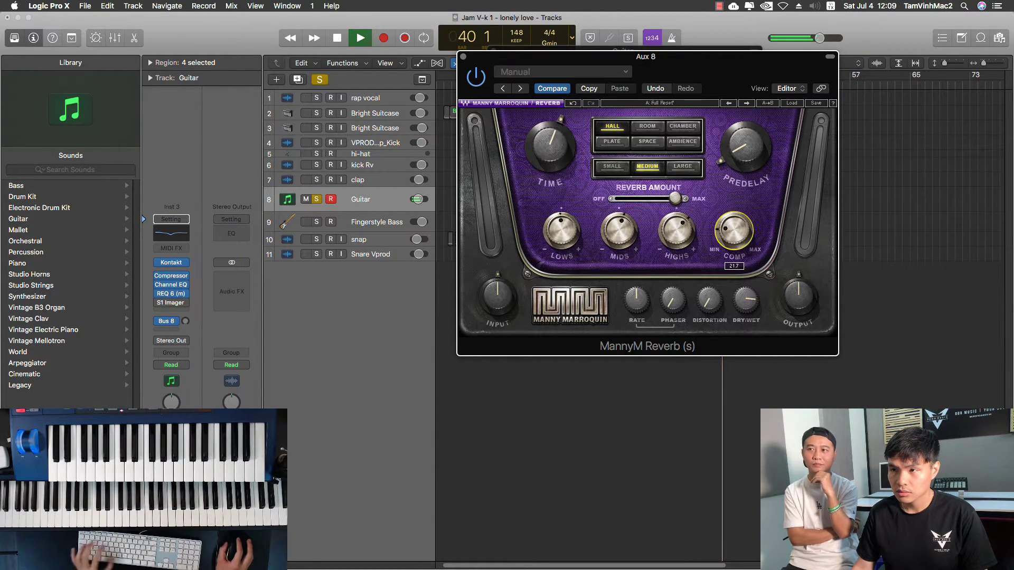
click(746, 298)
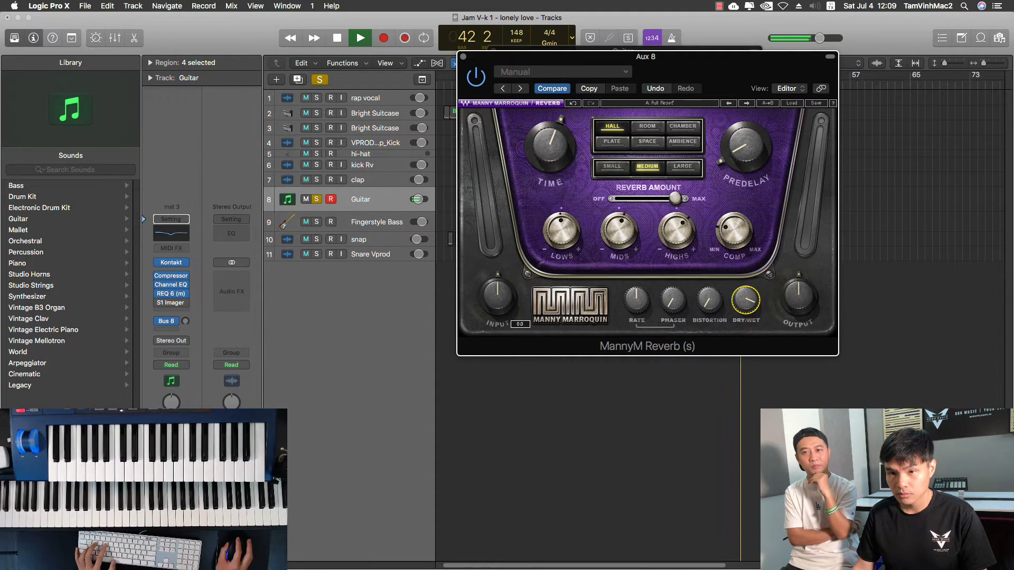
Stop playback and raise the Guitar's Bus 8 send from silence to its default level.
key(super+w)
click(171, 321)
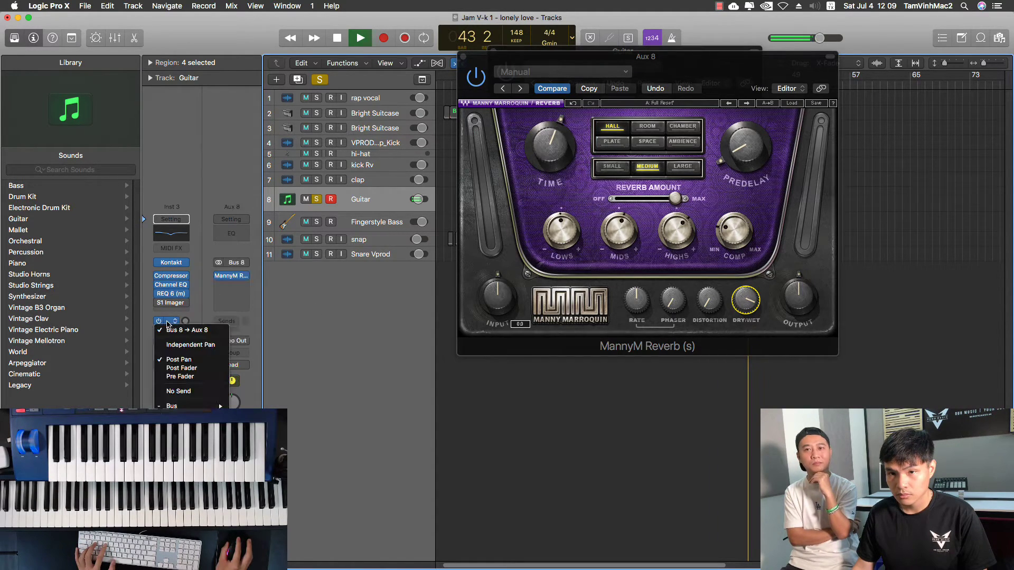
click(215, 331)
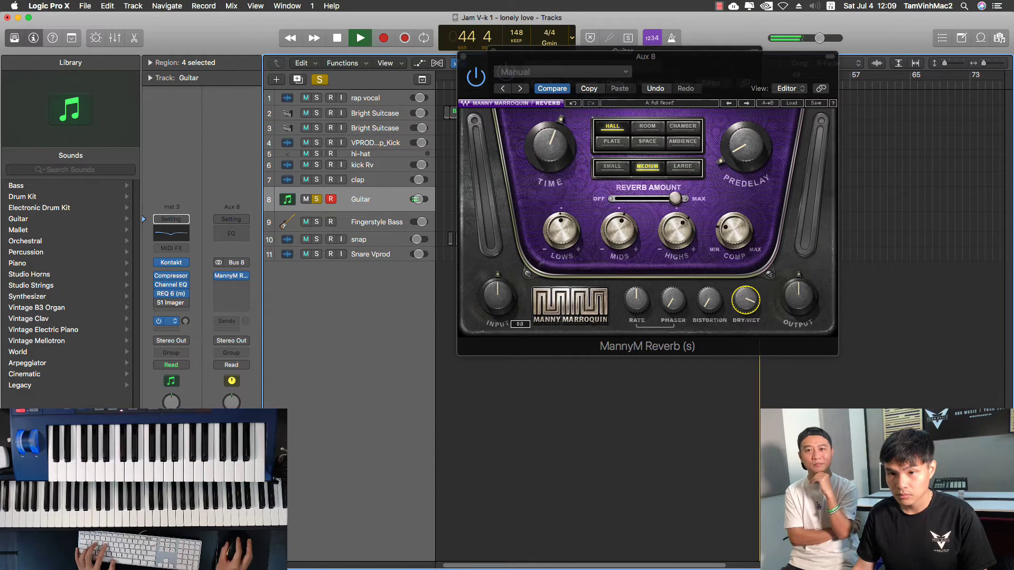
double_click(186, 321)
click(176, 322)
double_click(184, 322)
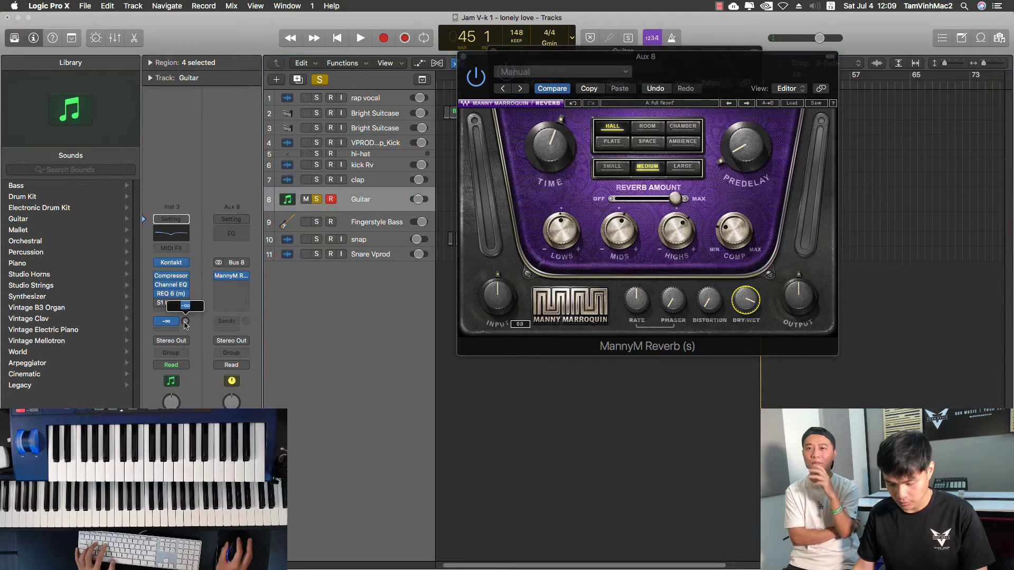
alt+click(186, 322)
Play the soloed Guitar through the send and lower the MannyM Reverb dry/wet to 60.
key(space)
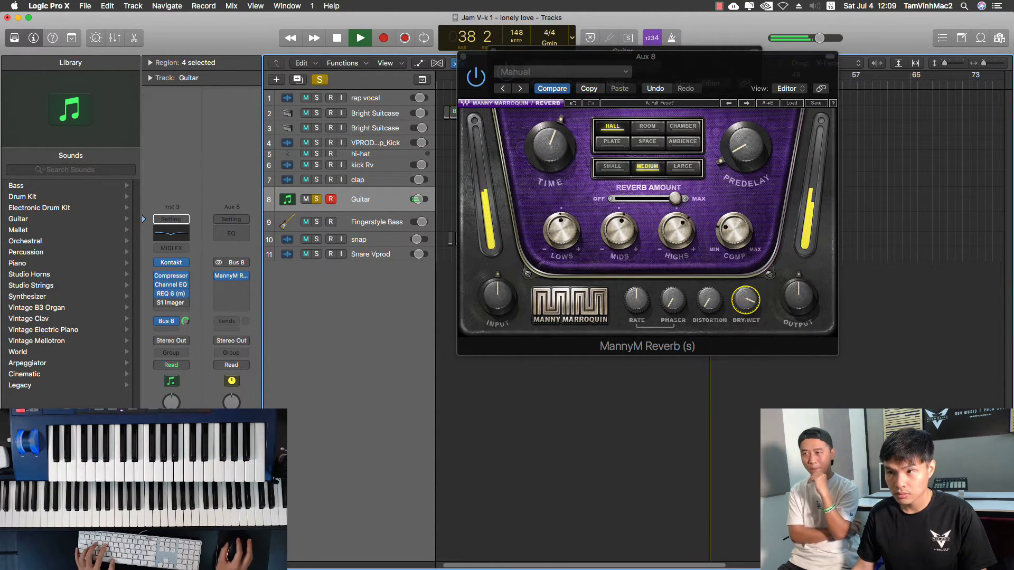
drag(745, 300, 745, 313)
drag(653, 331, 653, 334)
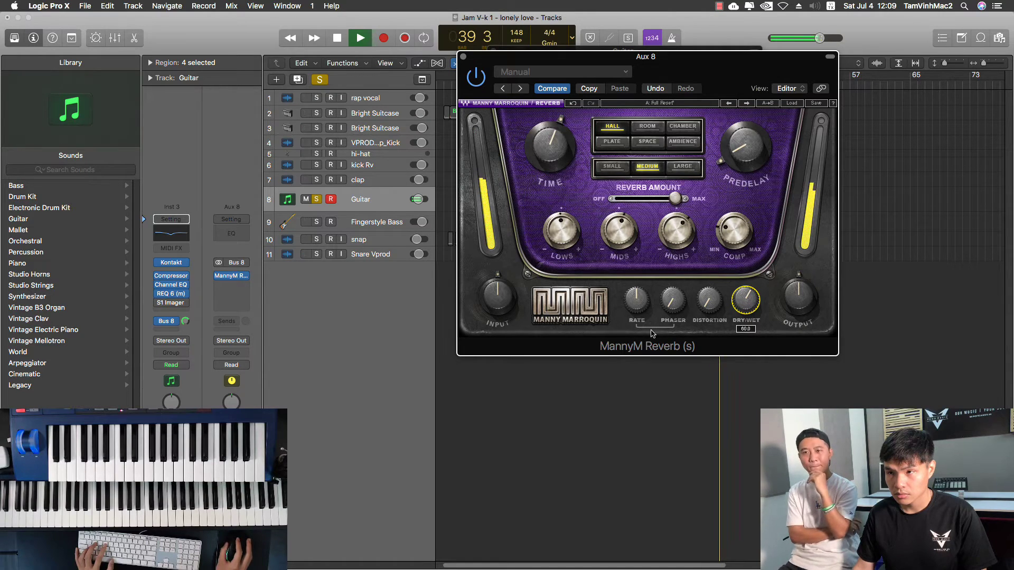
Set the Aux 8 MannyM Reverb comp to 30.8 and size to Large, adjust time, predelay and mids, and stop playback.
click(734, 231)
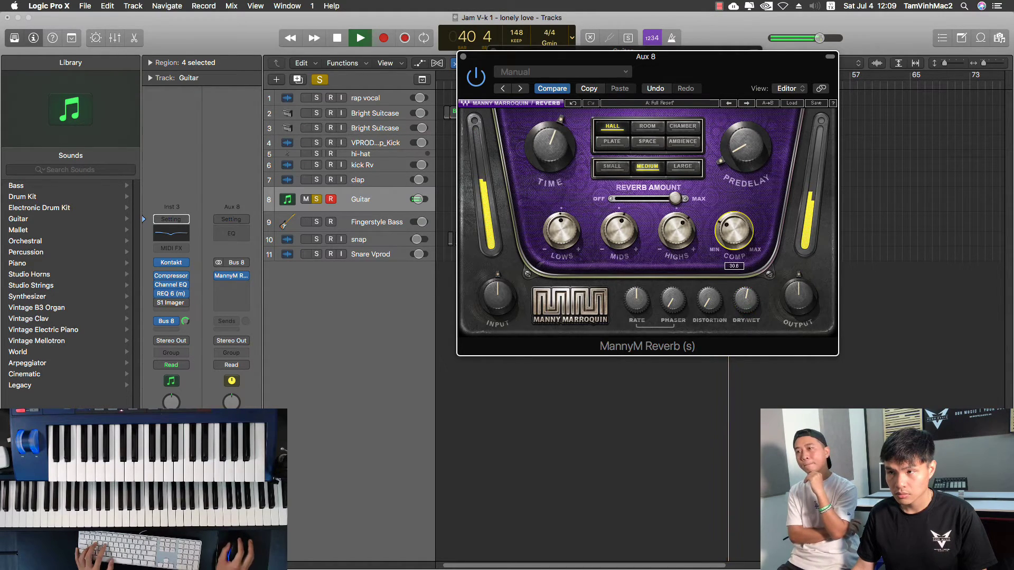
click(683, 168)
click(745, 147)
drag(550, 147, 550, 140)
drag(741, 258, 741, 245)
click(619, 232)
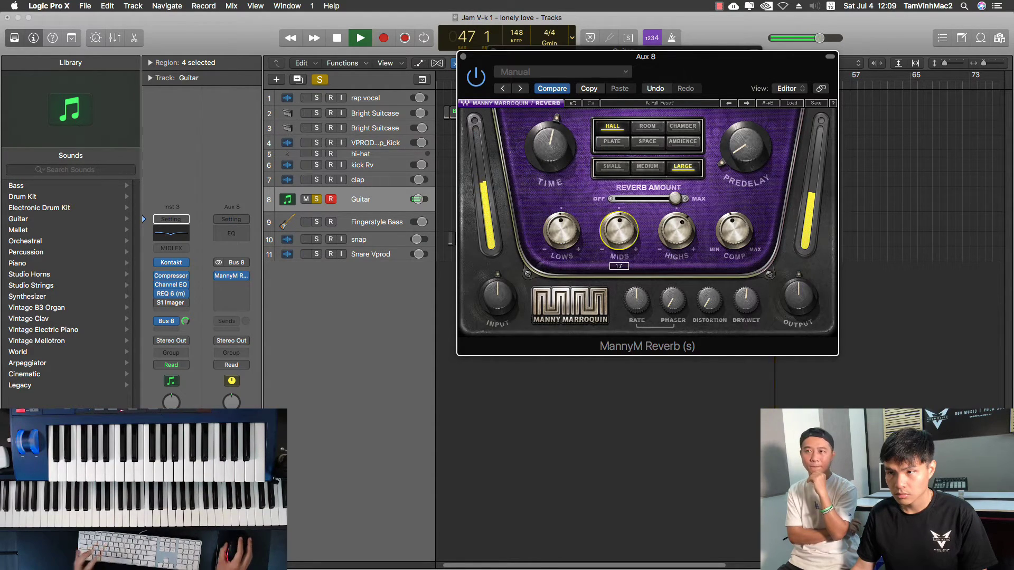
key(space)
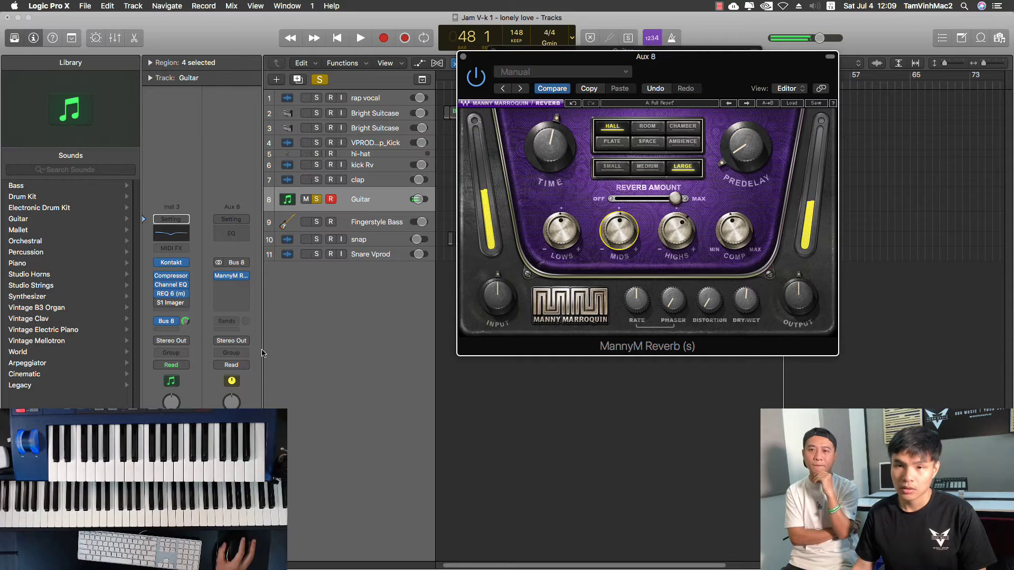
Move the S1 Imager from the Guitar's insert chain to Aux 8, directly after the MannyM Reverb.
drag(170, 303, 221, 288)
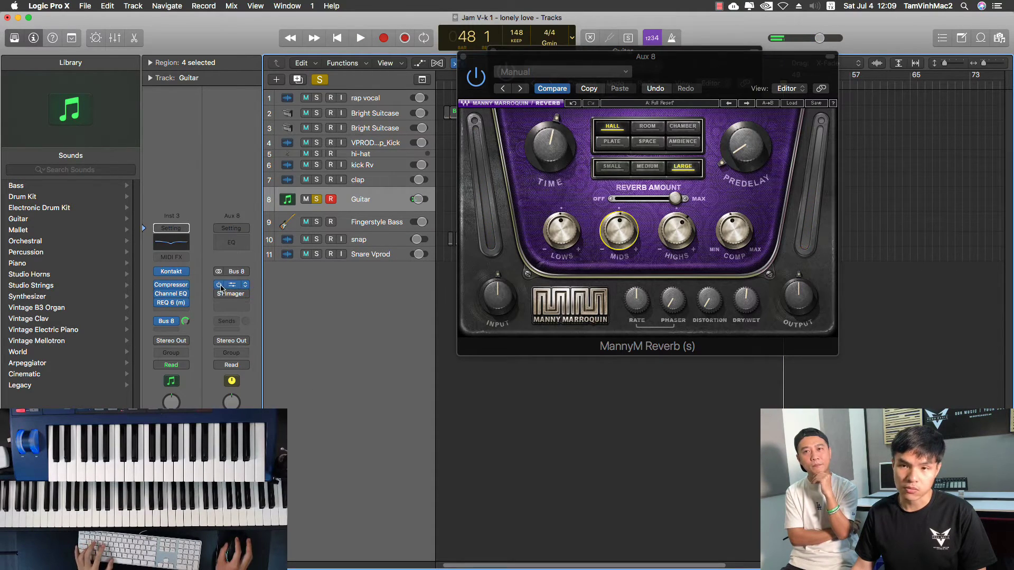
click(244, 294)
click(312, 269)
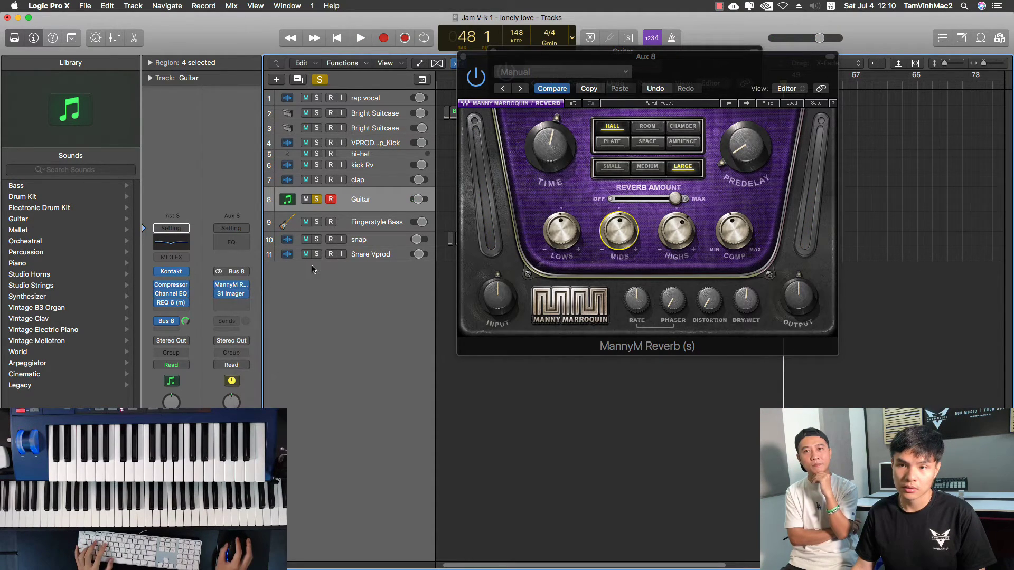
Play the soloed Guitar and widen the reverb return with the Aux 8 S1 Imager, setting its width to about 1.65.
key(space)
click(231, 294)
drag(203, 31, 444, 69)
drag(302, 184, 290, 161)
key(super+grave)
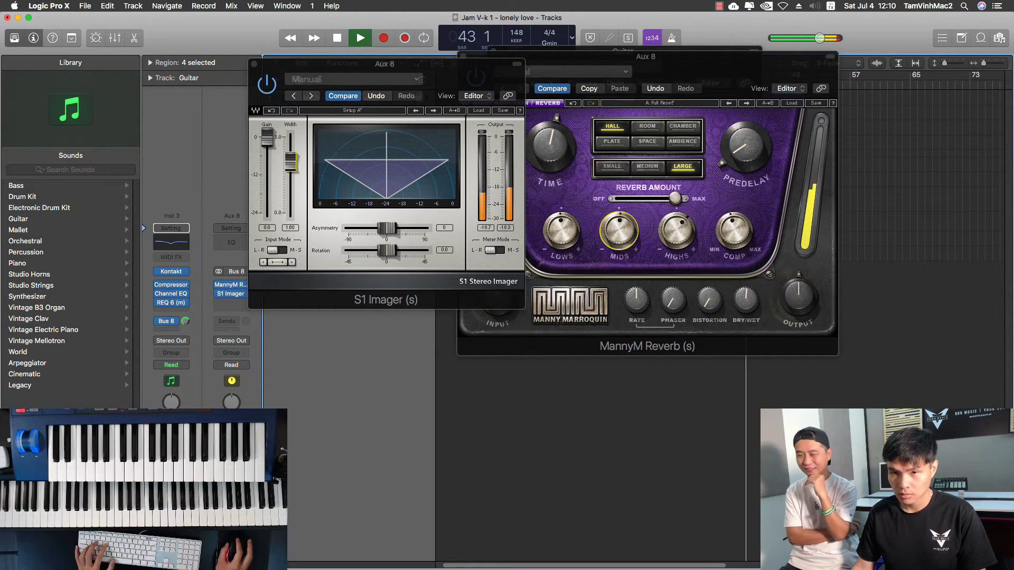
drag(290, 162, 291, 160)
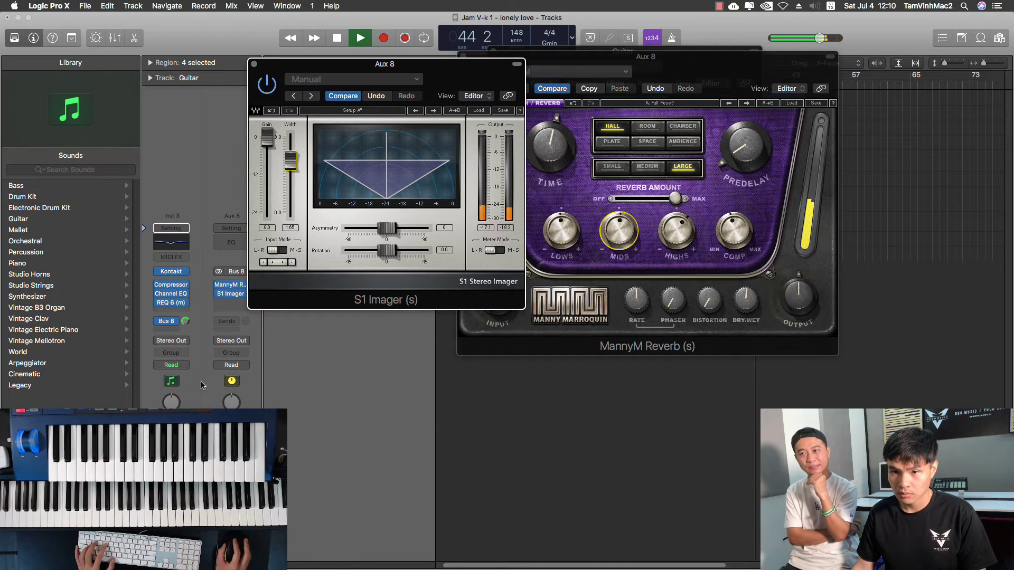
Adjust the MannyM Reverb highs and mids, close the S1 Imager, and play the Guitar unsoloed in the full mix.
click(387, 394)
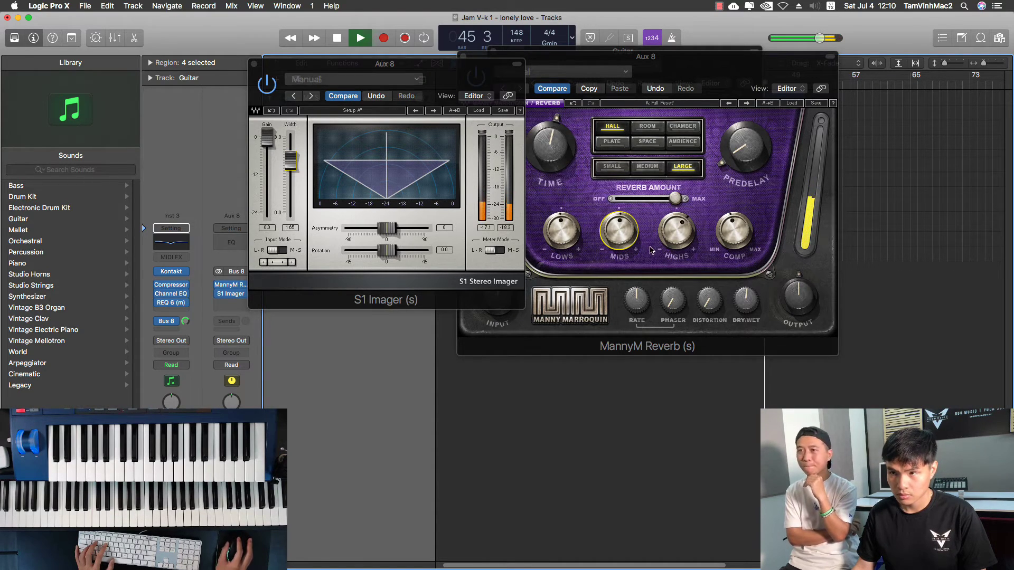
click(675, 230)
click(619, 231)
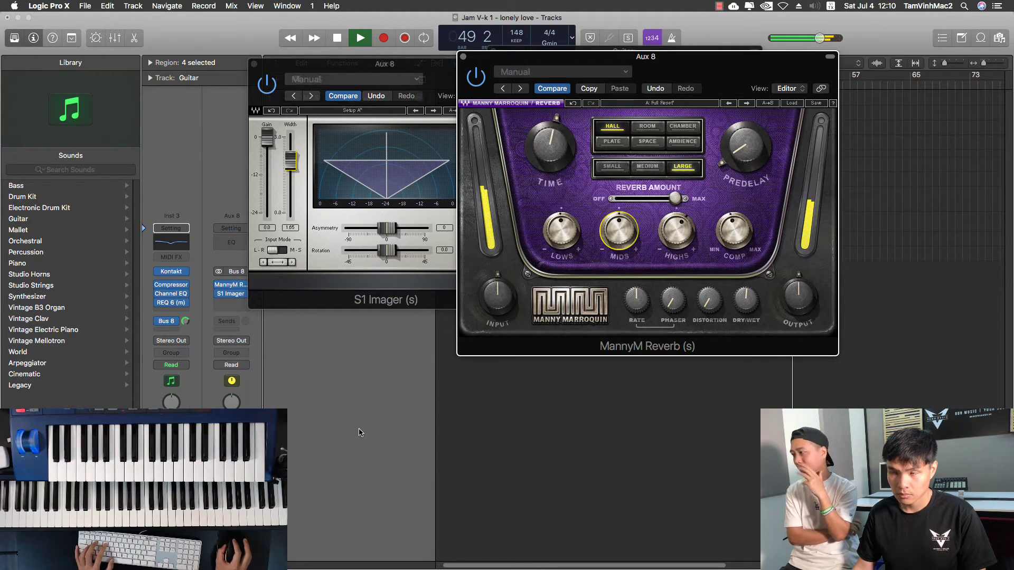
click(254, 63)
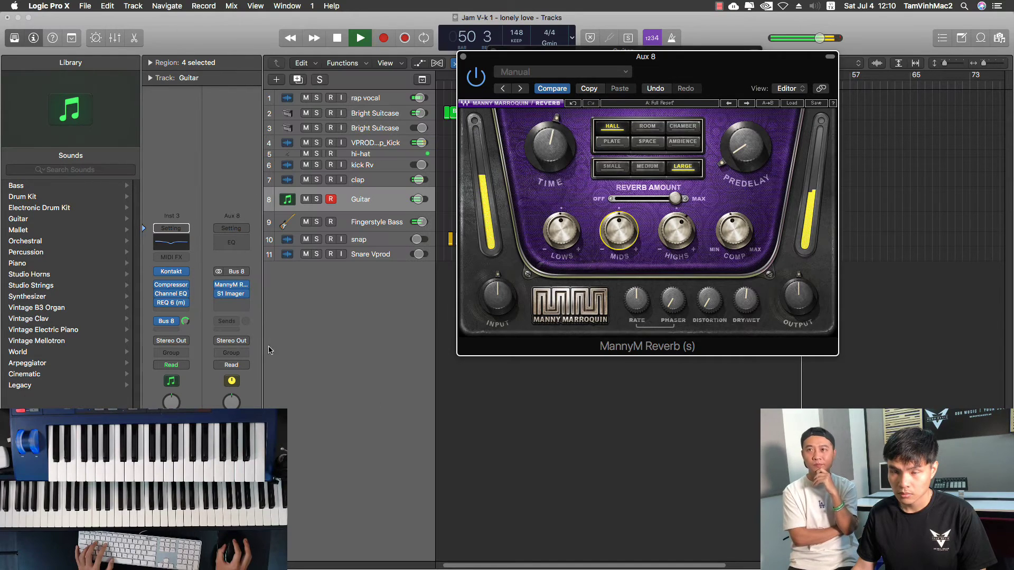
key(space)
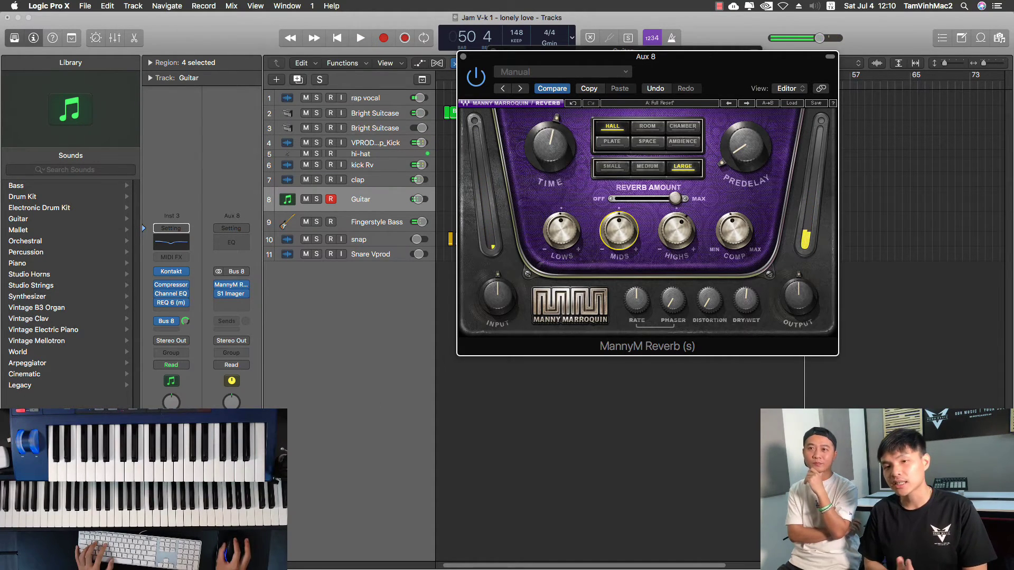
Add a dual-mono RVox after the S1 Imager on Aux 8, with comp at -11.2 and gain at -7.3 during playback.
click(245, 304)
mouse_move(253, 346)
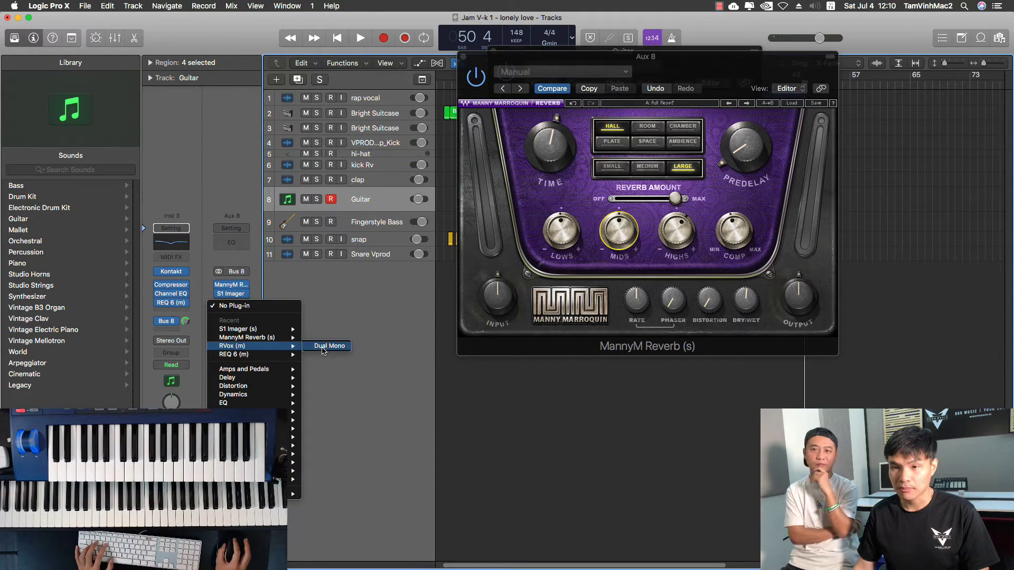
click(323, 347)
drag(192, 33, 450, 59)
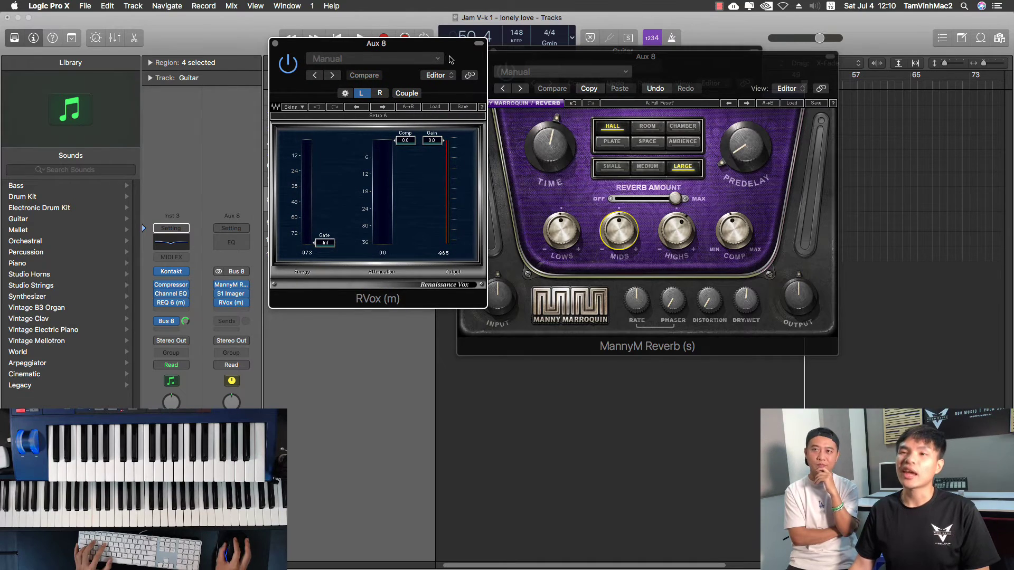
key(space)
drag(405, 141, 405, 165)
mouse_move(432, 140)
mouse_down()
mouse_move(431, 160)
mouse_move(405, 172)
mouse_up()
Reopen the S1 Imager on Aux 8 and widen its stereo width to 1.79.
click(234, 297)
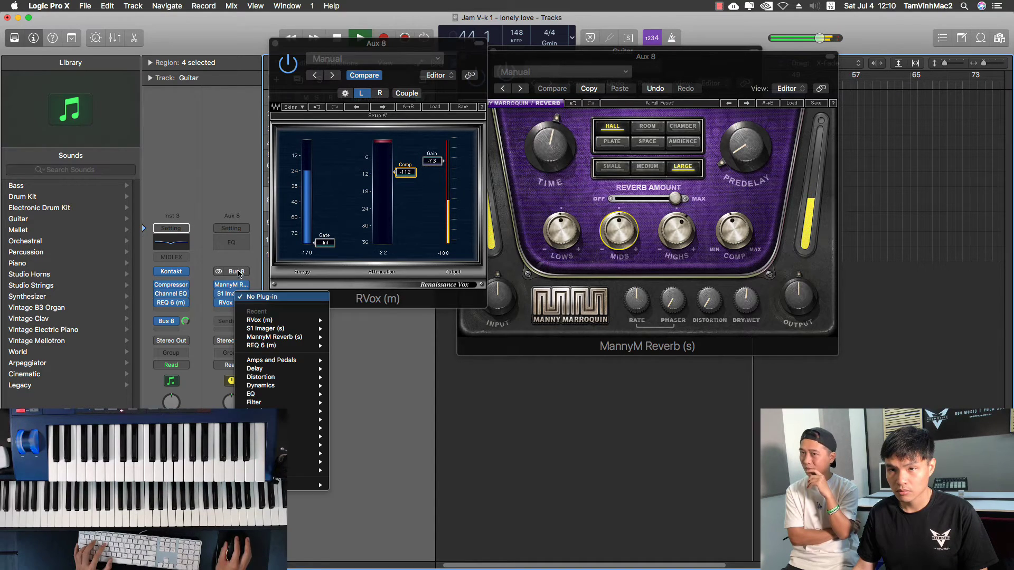
click(237, 297)
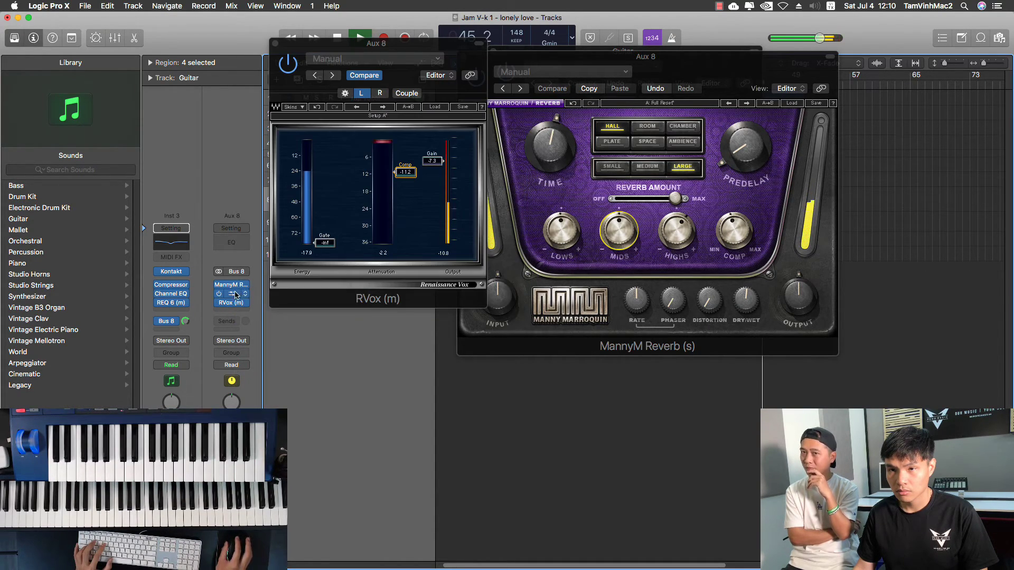
click(235, 296)
drag(293, 159, 294, 154)
key(v)
Cut the Guitar's REQ 6 band 3 by about 3.9 dB near 817 Hz with a Q of 0.71, checking it in playback.
mouse_move(168, 304)
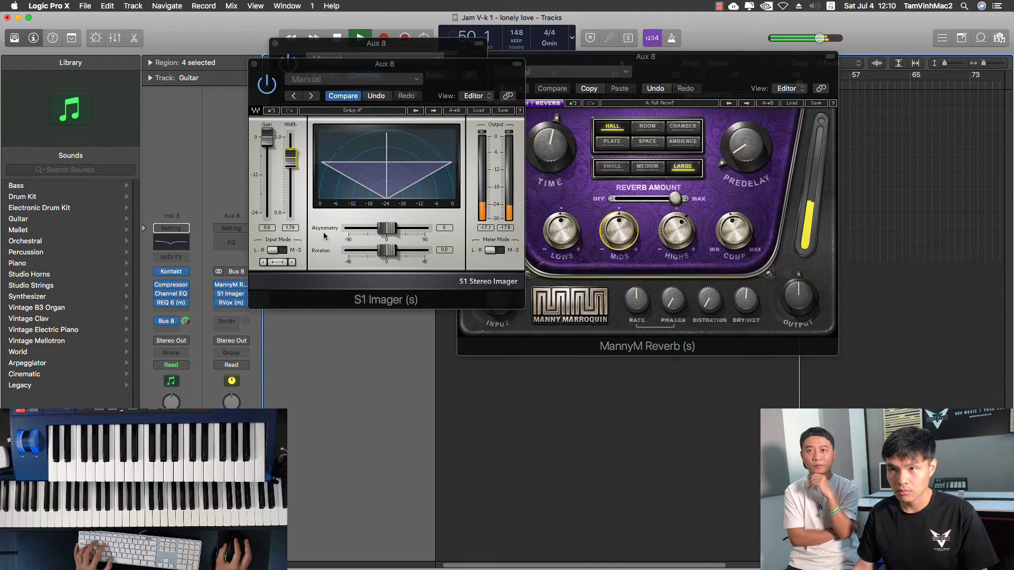
click(171, 303)
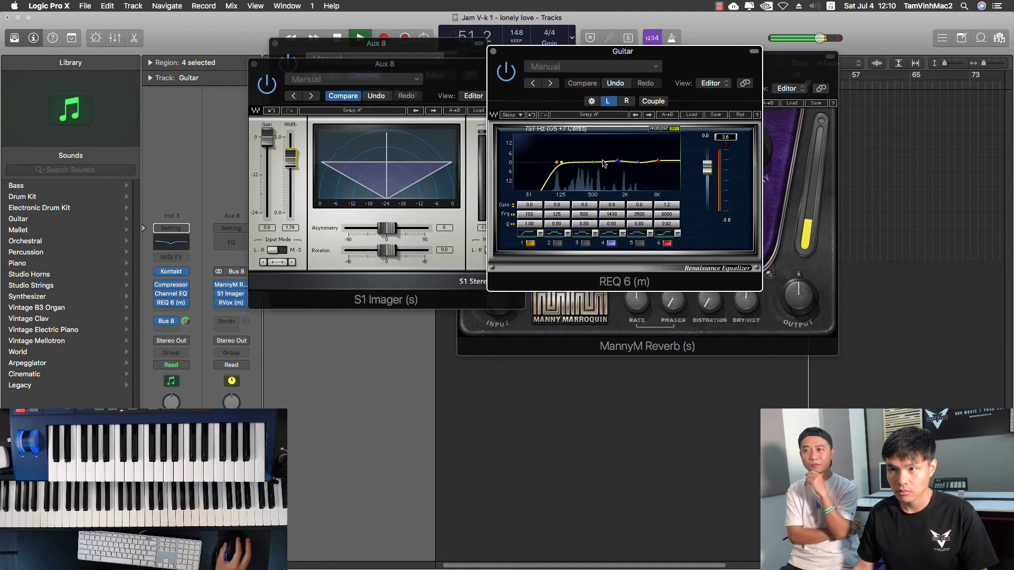
drag(593, 162, 604, 168)
key(space)
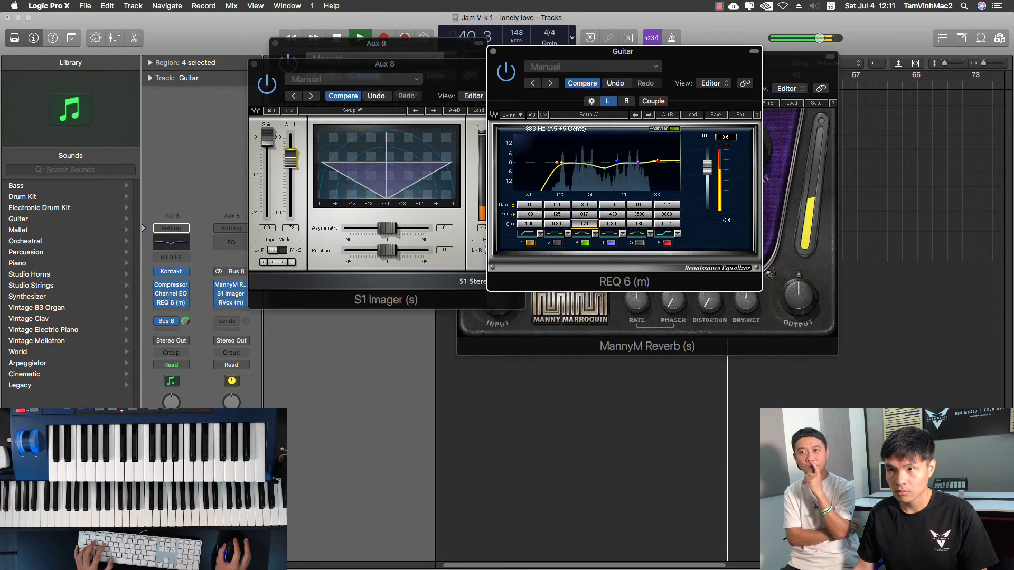
click(493, 51)
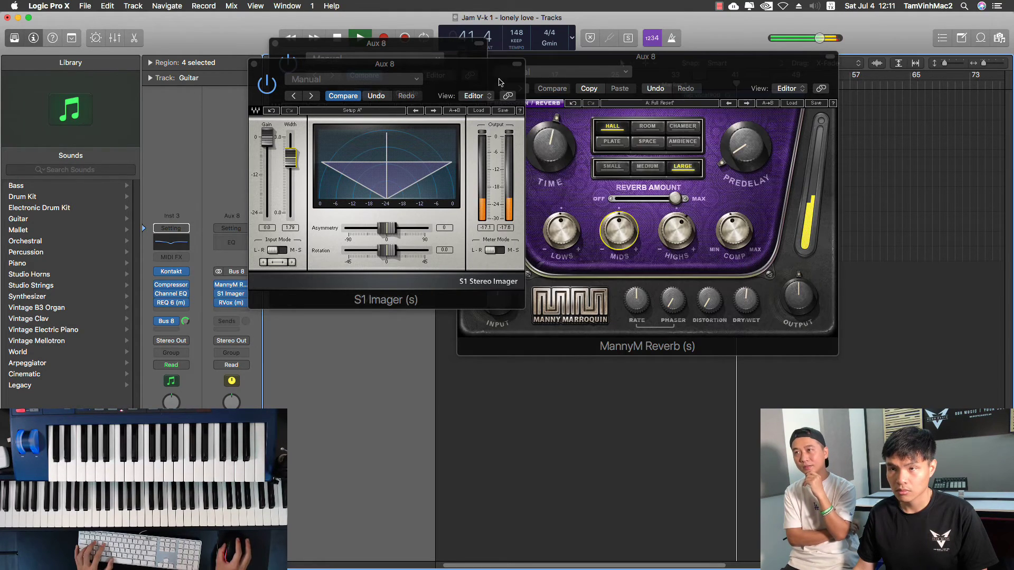
Add an RVox after the Guitar's REQ 6 and set its comp to about -3.8 and gain to -10.2.
click(177, 313)
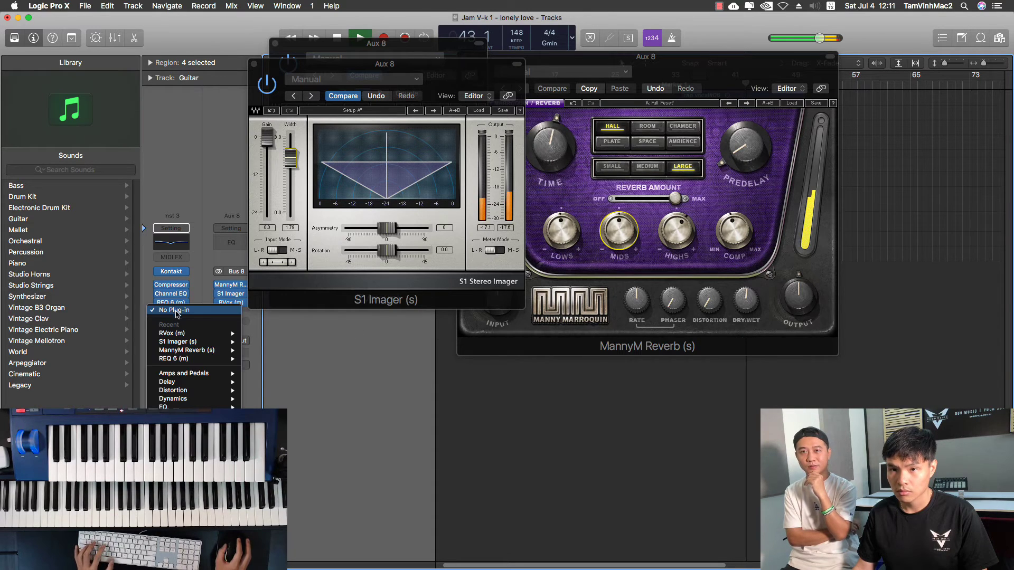
click(264, 334)
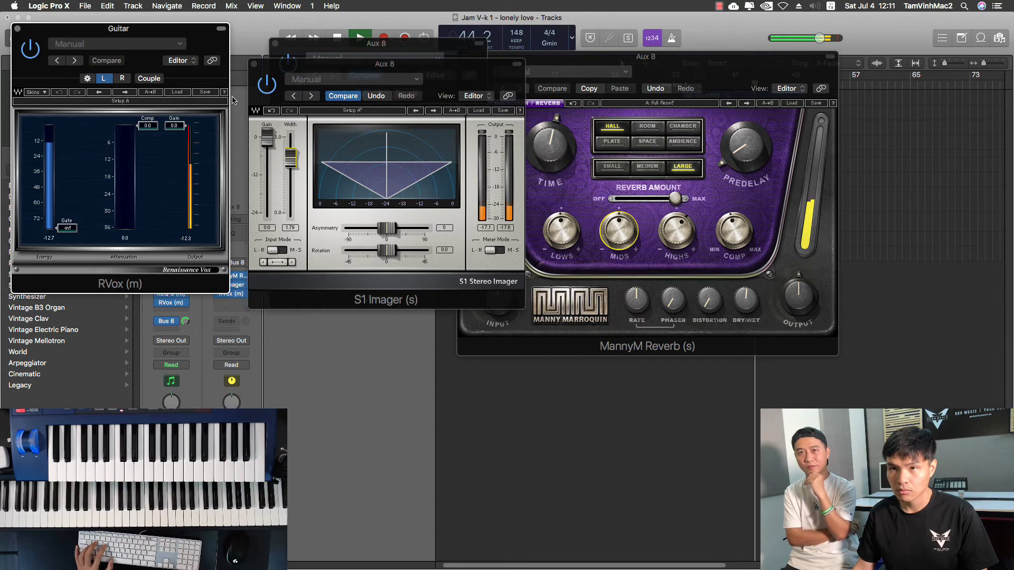
click(253, 64)
drag(159, 29, 418, 69)
mouse_move(408, 170)
mouse_down()
mouse_move(408, 179)
mouse_move(433, 168)
mouse_move(434, 195)
mouse_move(408, 182)
mouse_up()
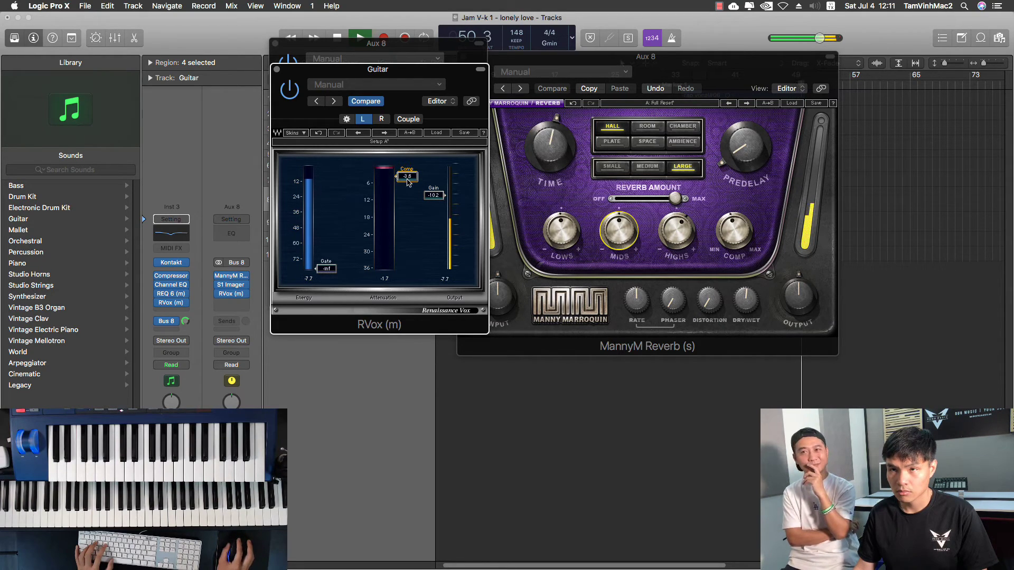
Close the RVox and MannyM Reverb plug-in windows and stop playback.
click(276, 69)
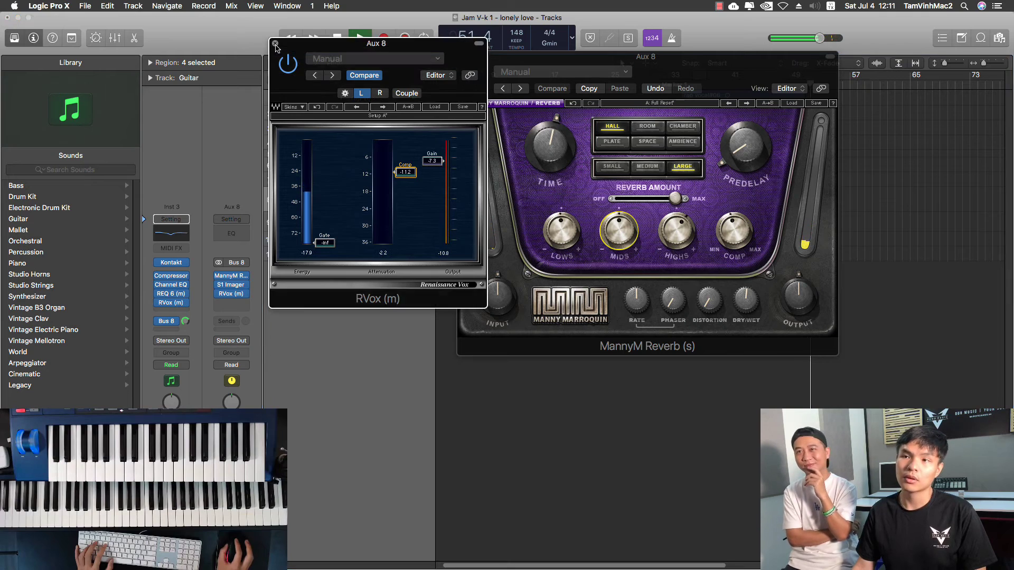
click(274, 42)
click(462, 56)
key(space)
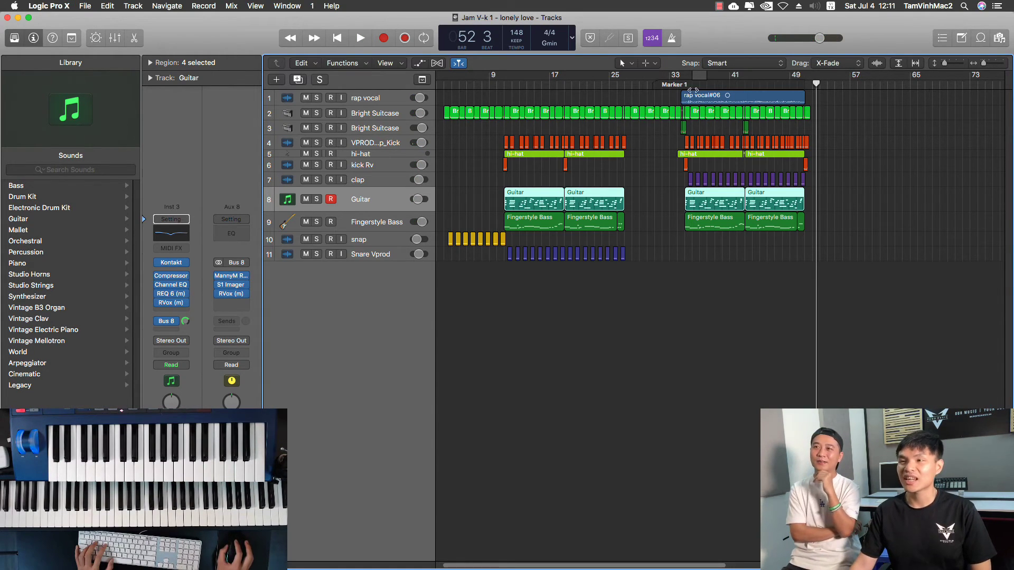
Open the Mixer and play the full mix from bar 33 with the added plug-ins bypassed.
click(678, 85)
drag(677, 84, 669, 86)
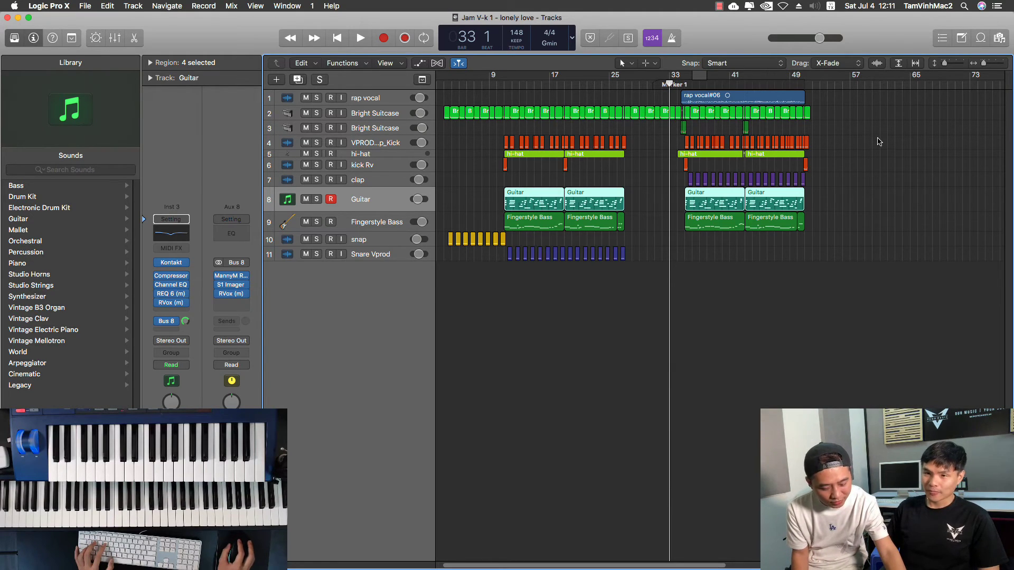
key(x)
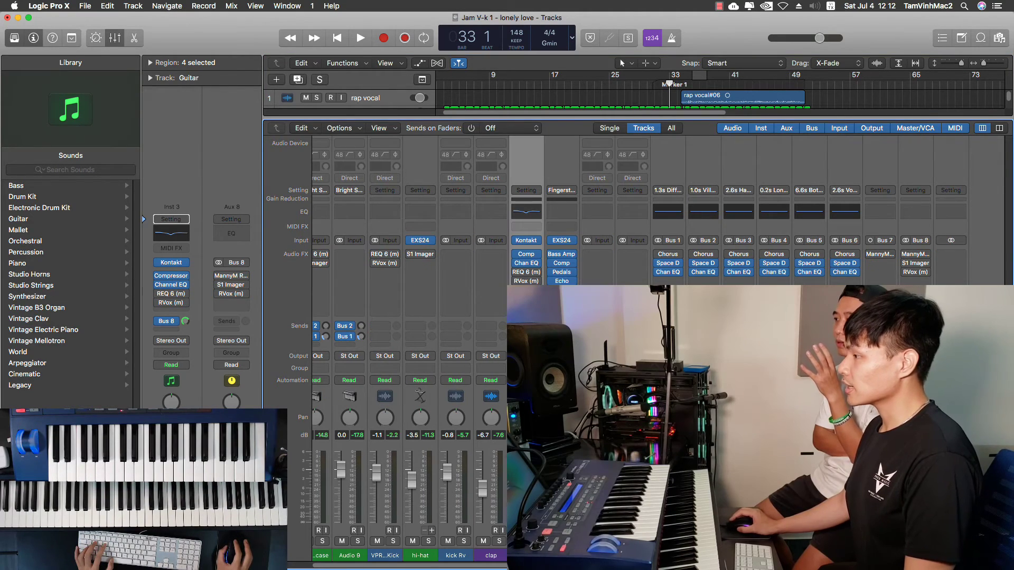
scroll(410, 338, left, 3)
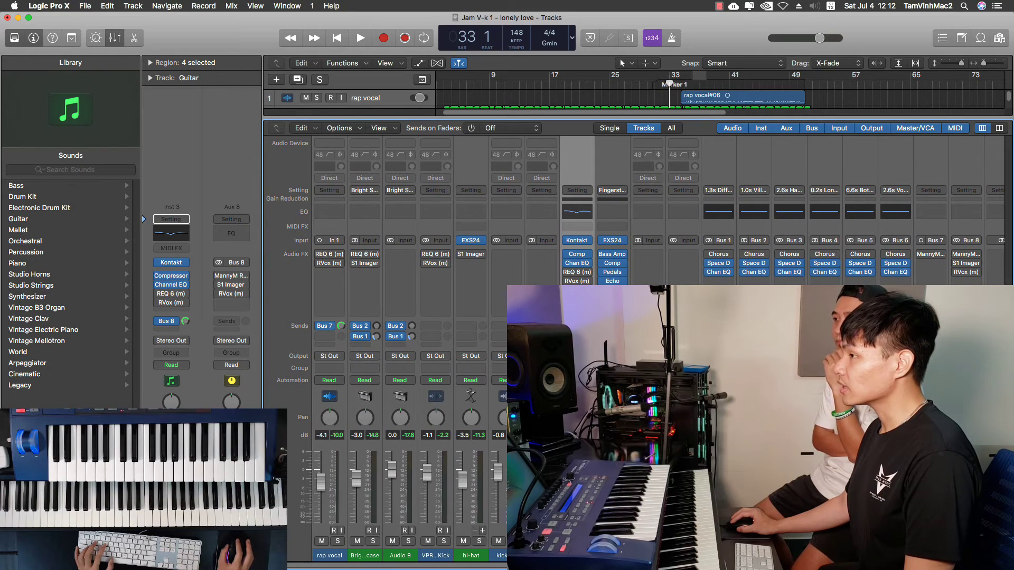
key(space)
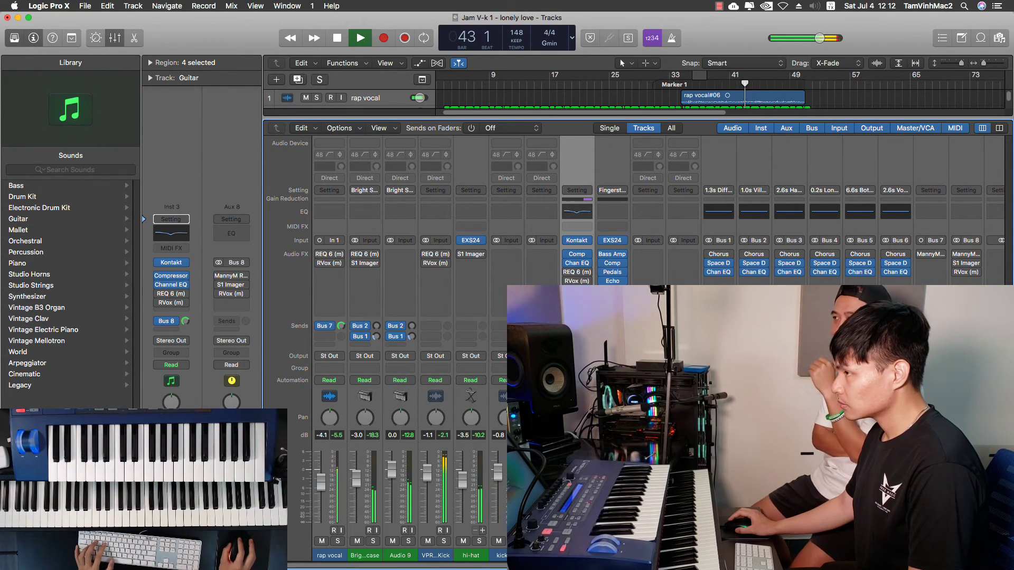
key(space)
Re-enable the bypassed plug-ins on the rap vocal, Bright Suitcase, the other processed channels and the Bus 8 aux.
click(319, 263)
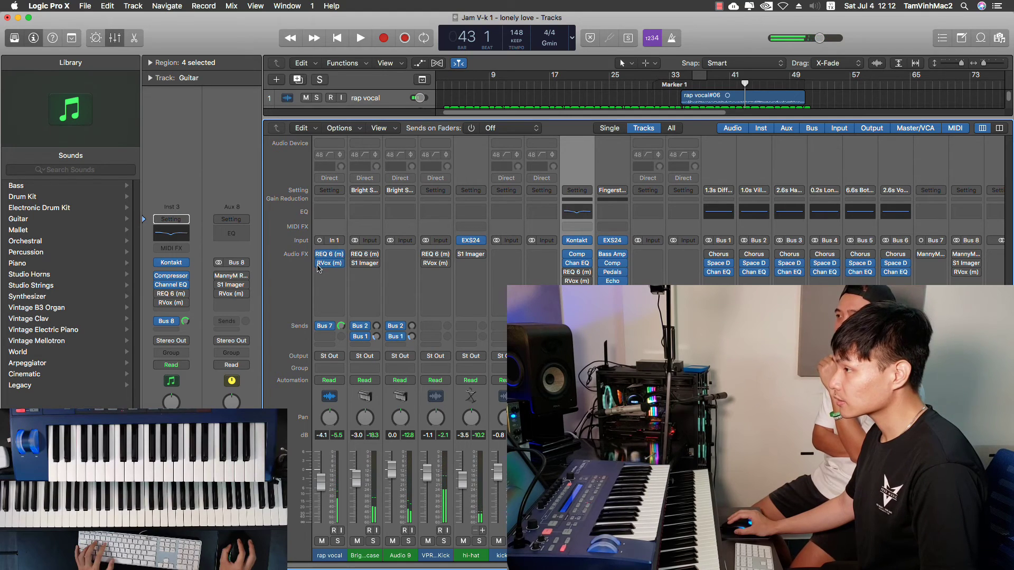
click(352, 270)
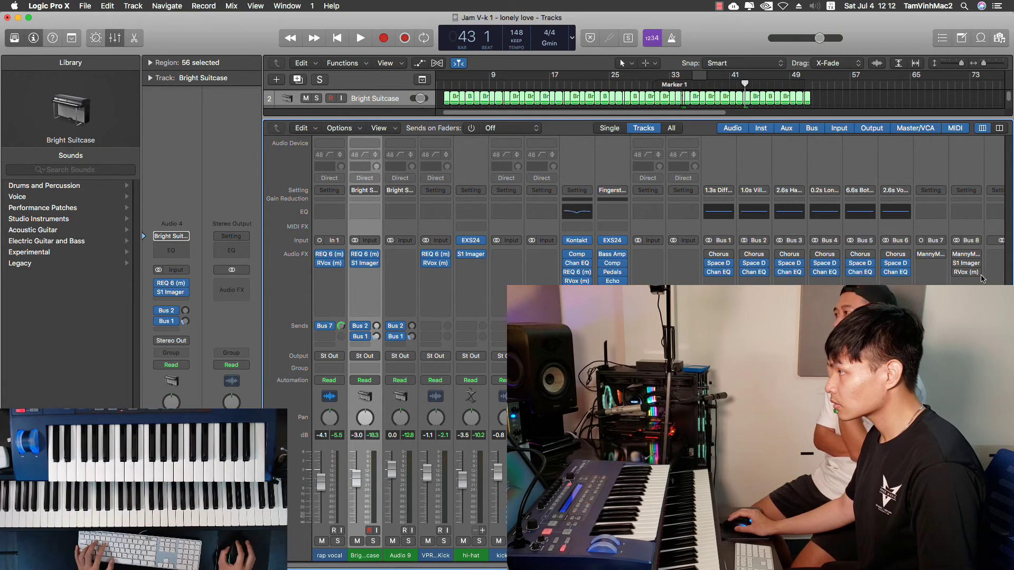
drag(955, 255, 956, 272)
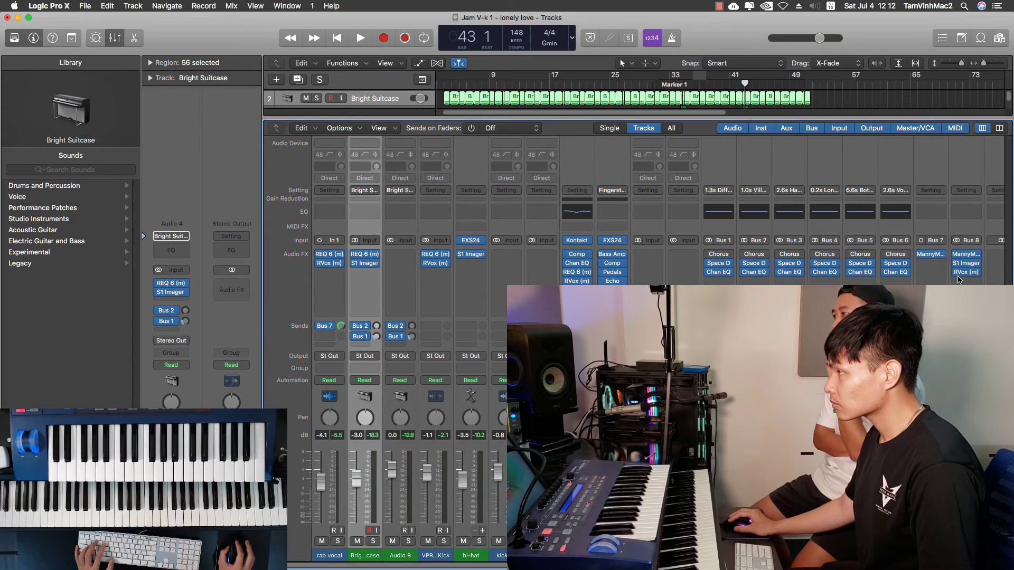
Check the mixer channels and play the full mix with all plug-ins active to compare it with the bypassed version.
scroll(633, 222, right, 1)
scroll(633, 221, right, 1)
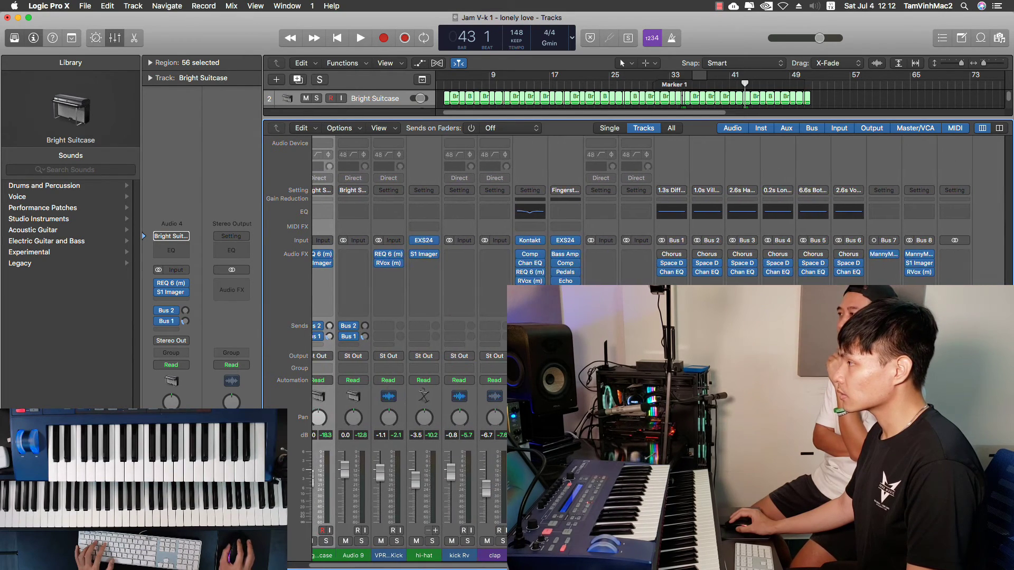
scroll(634, 222, left, 2)
scroll(633, 222, right, 1)
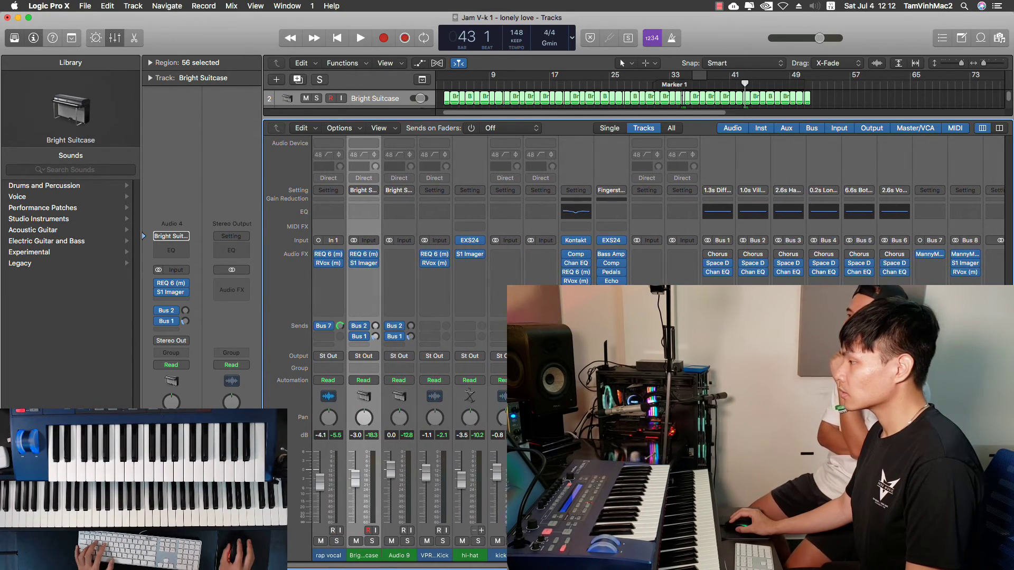
scroll(633, 222, left, 1)
key(space)
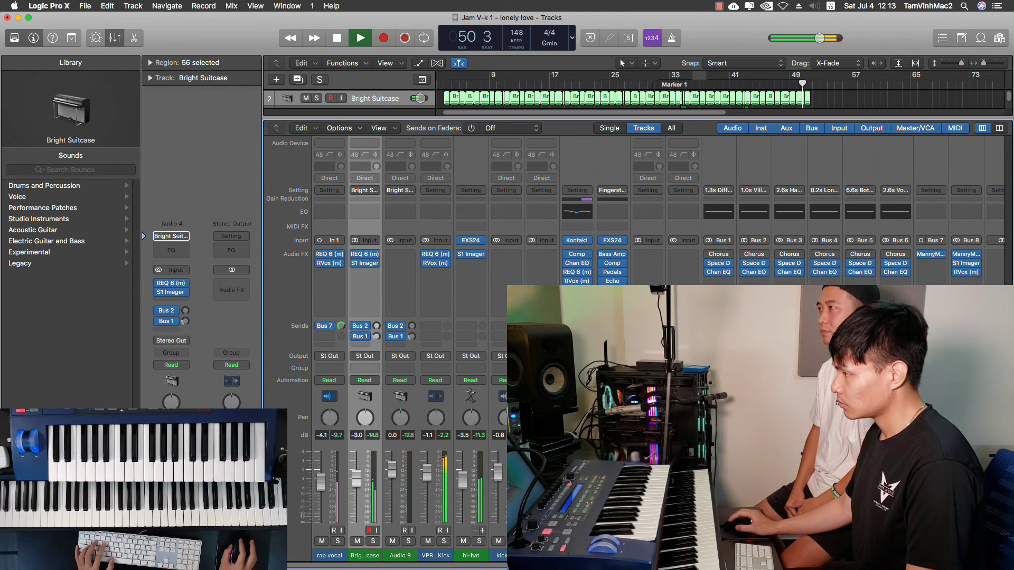
key(space)
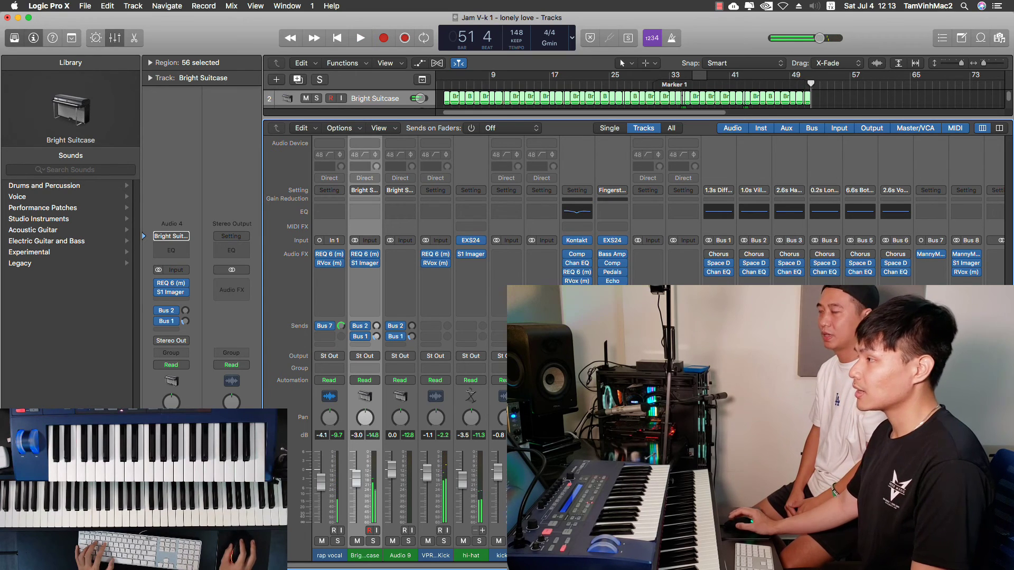